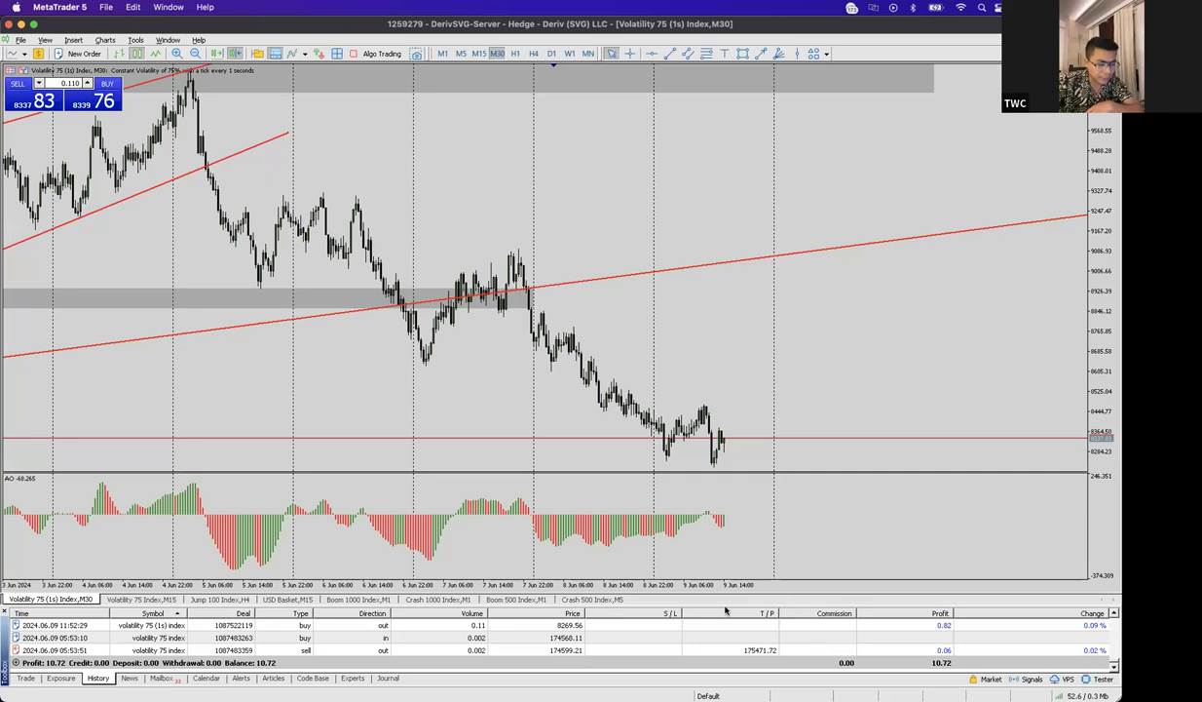
- Enlarge the toolbox area below the chart slightly and show the account's current trades instead of the deal history
drag(661, 607, 662, 528)
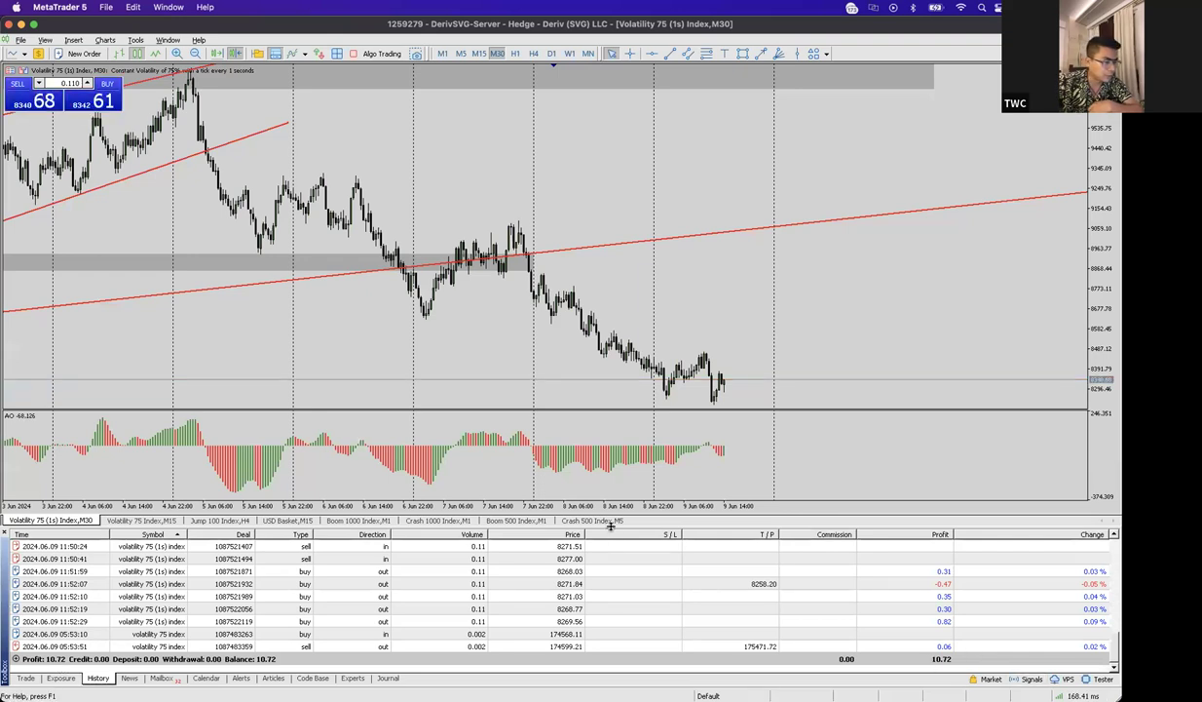
drag(611, 535, 587, 581)
scroll(100, 653, down, 3)
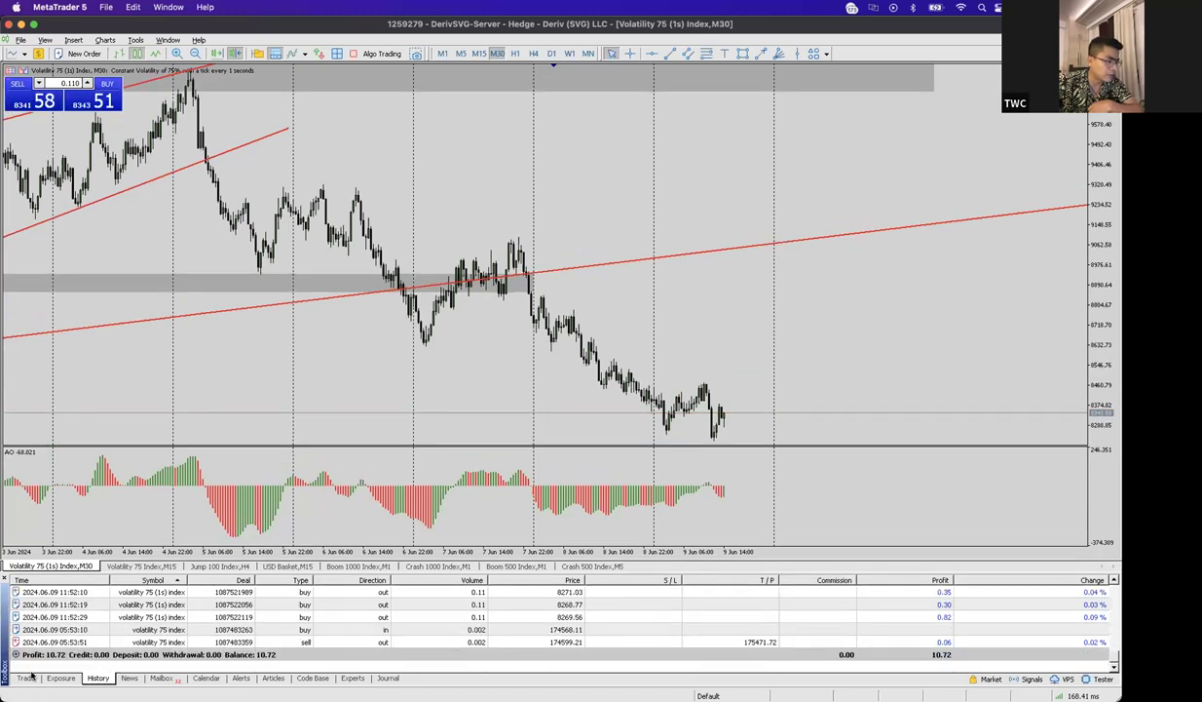
click(25, 677)
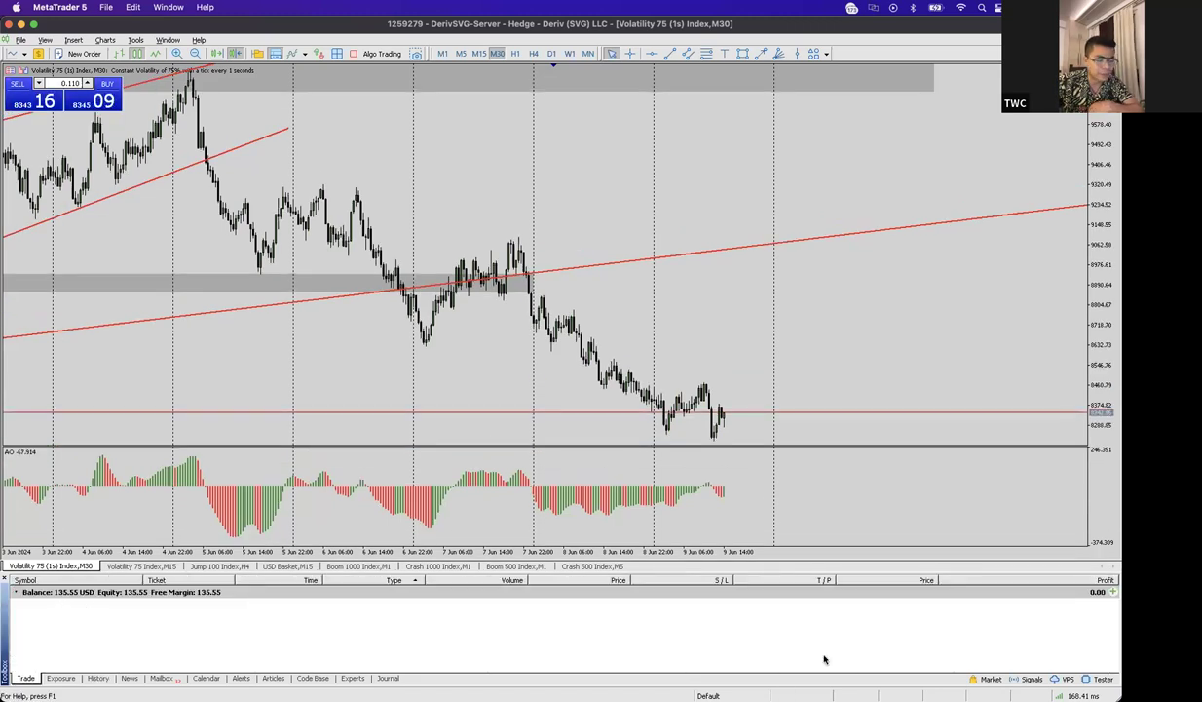
- Switch to Calculator and compute 0.08 × 100
mouse_move(1023, 682)
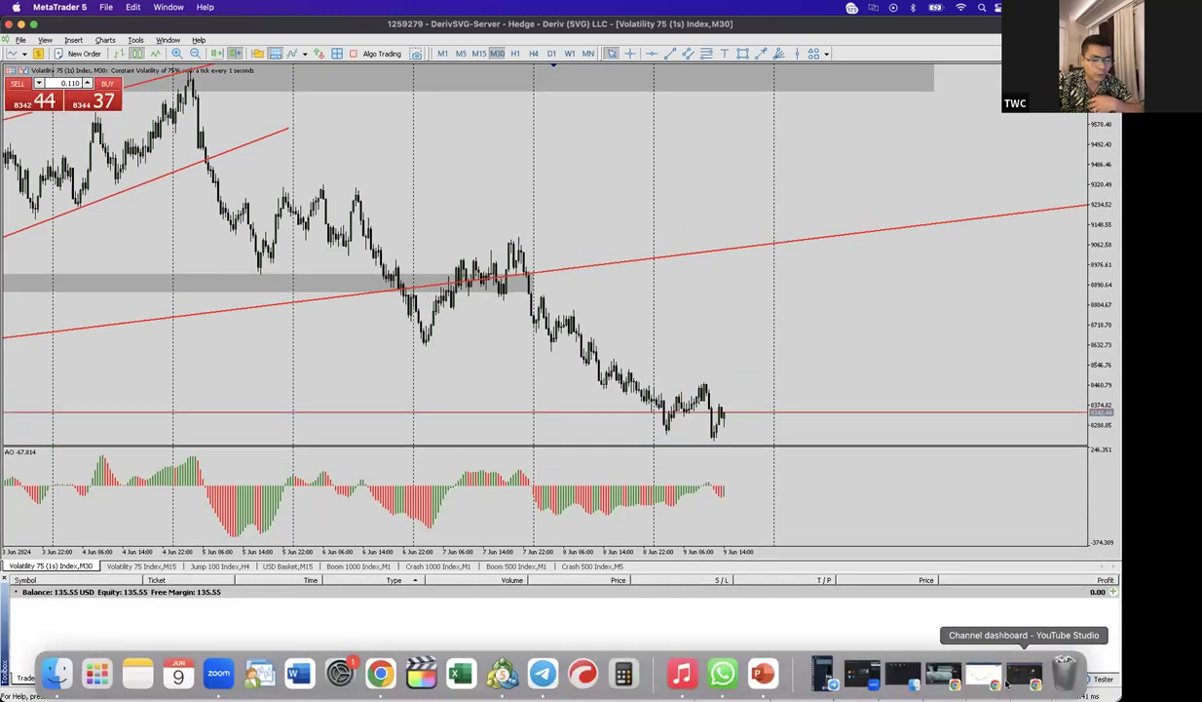
click(624, 674)
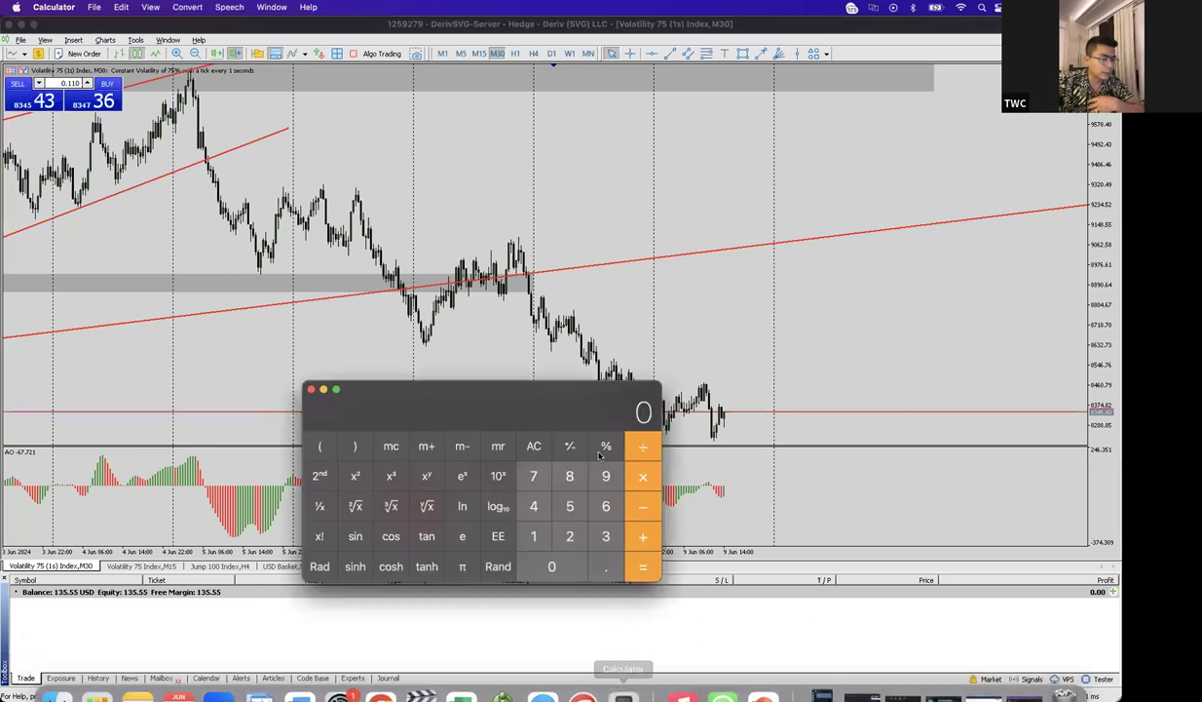
click(534, 534)
key(0)
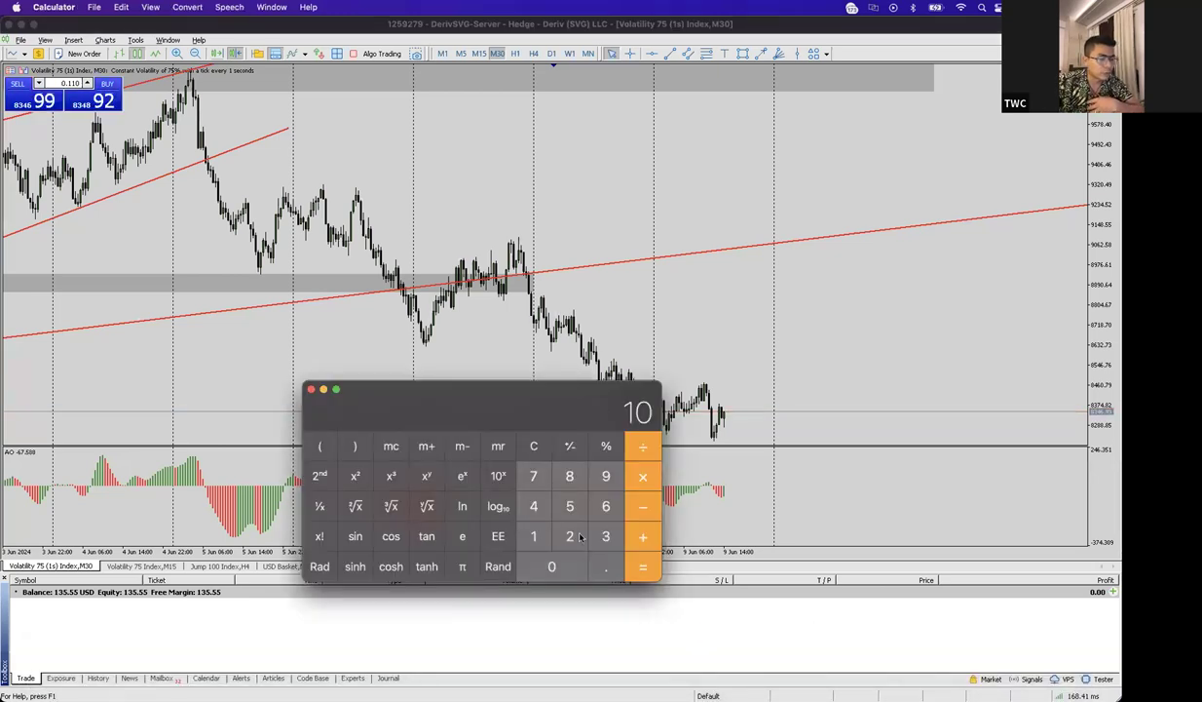
key(BackSpace)
click(570, 535)
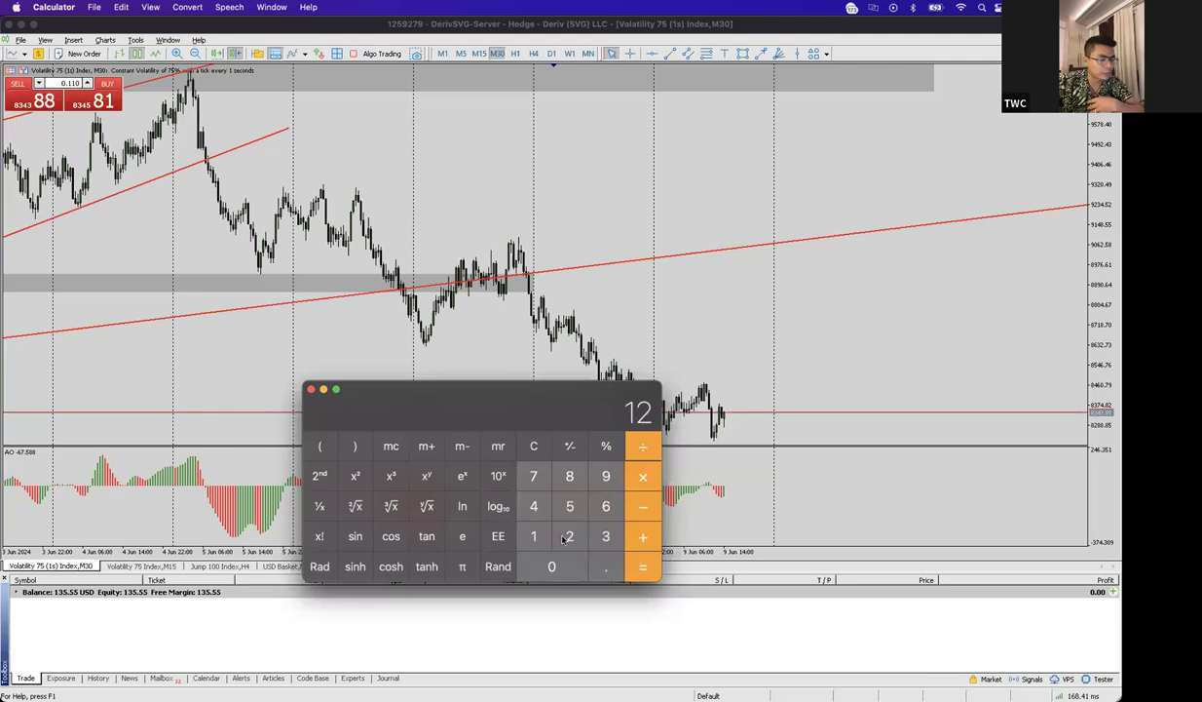
click(570, 505)
click(643, 477)
click(533, 536)
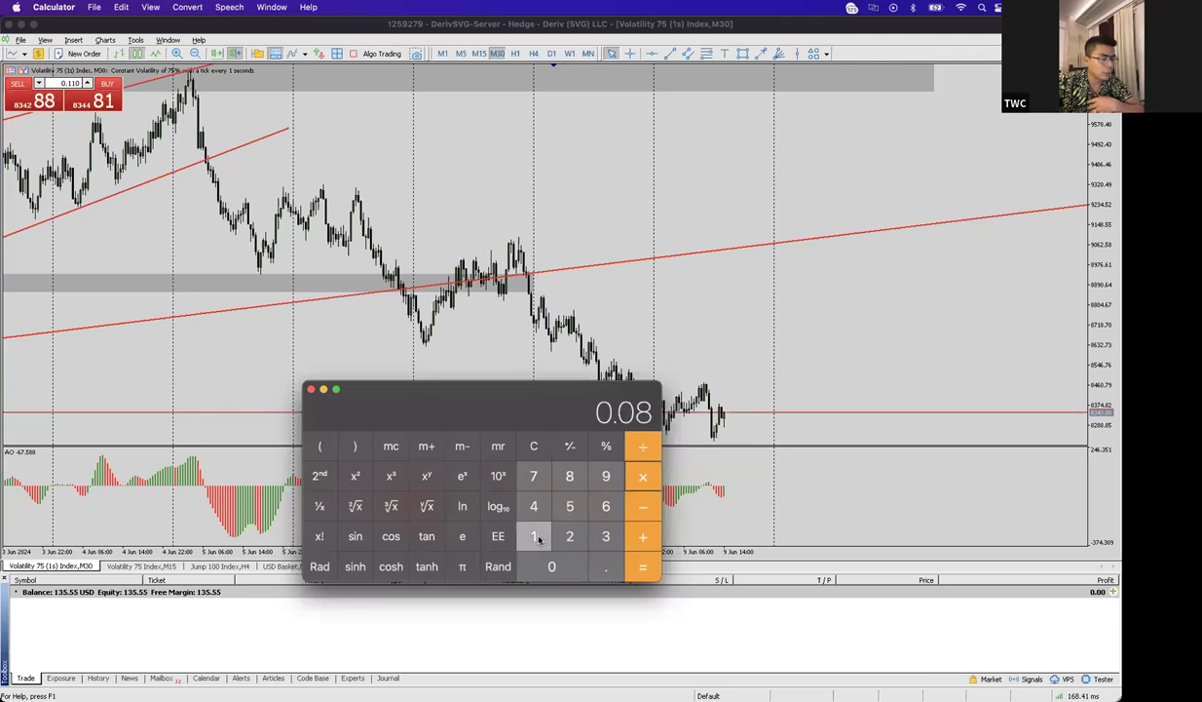
click(552, 565)
click(552, 565)
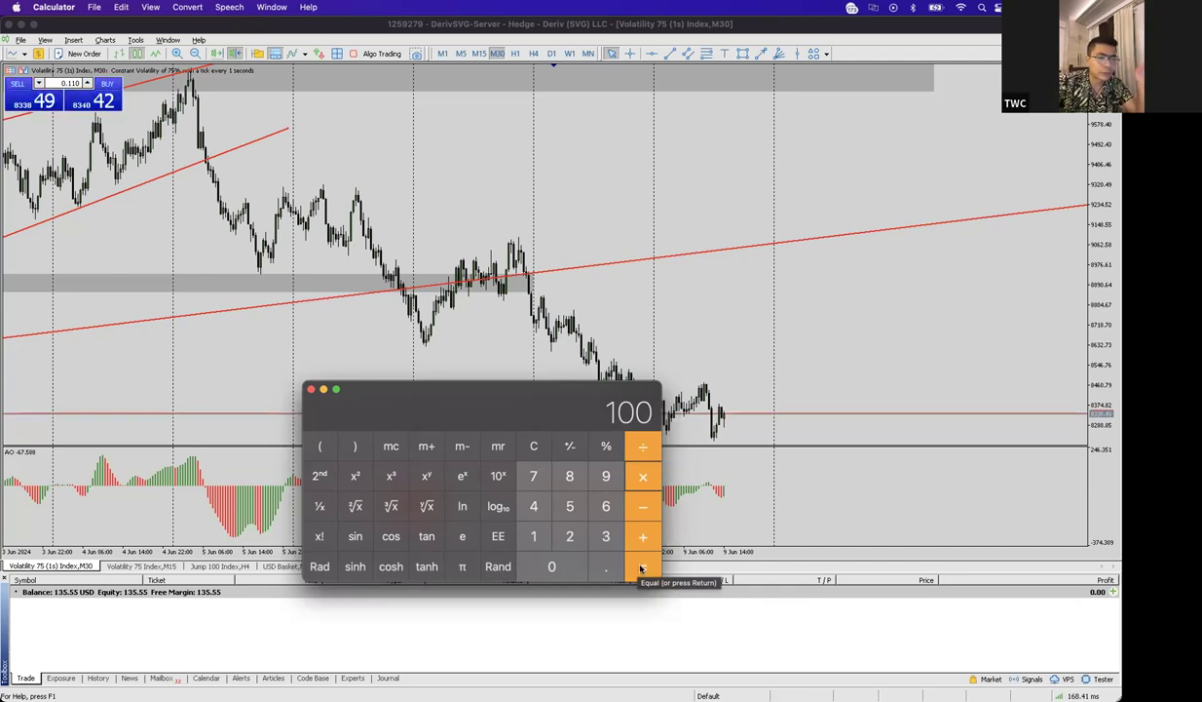
click(640, 568)
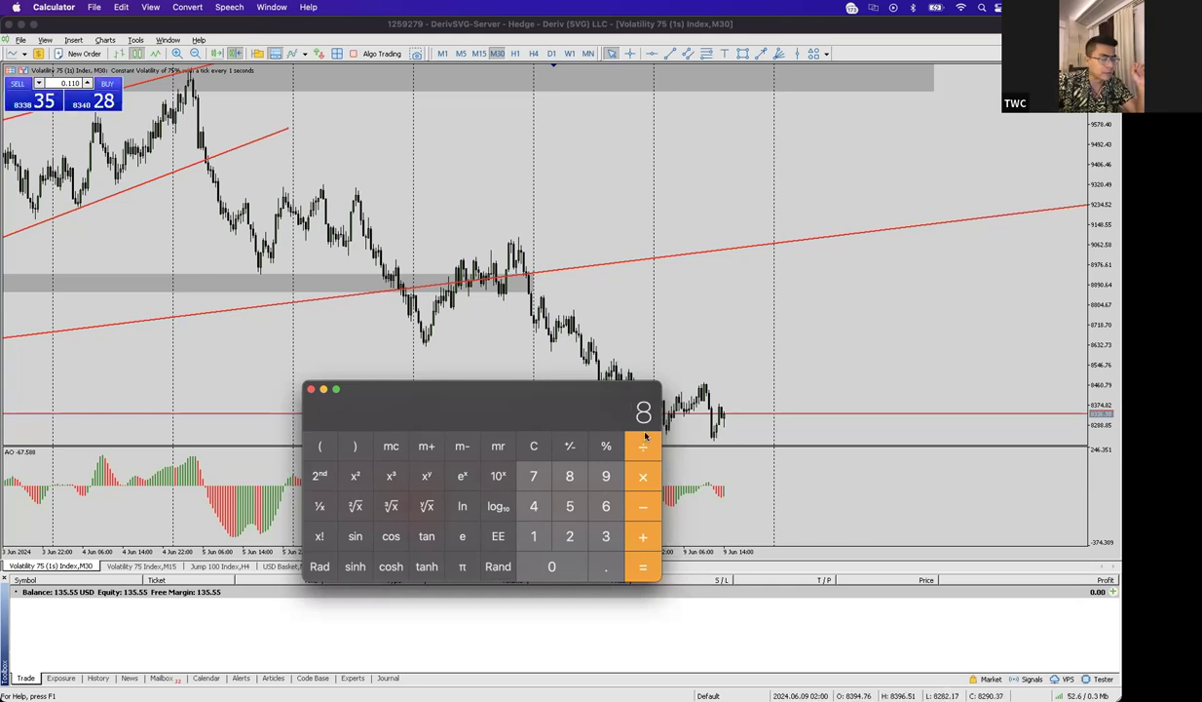
- Clear the calculation, enter 10 × 850, and minimise the calculator
click(522, 443)
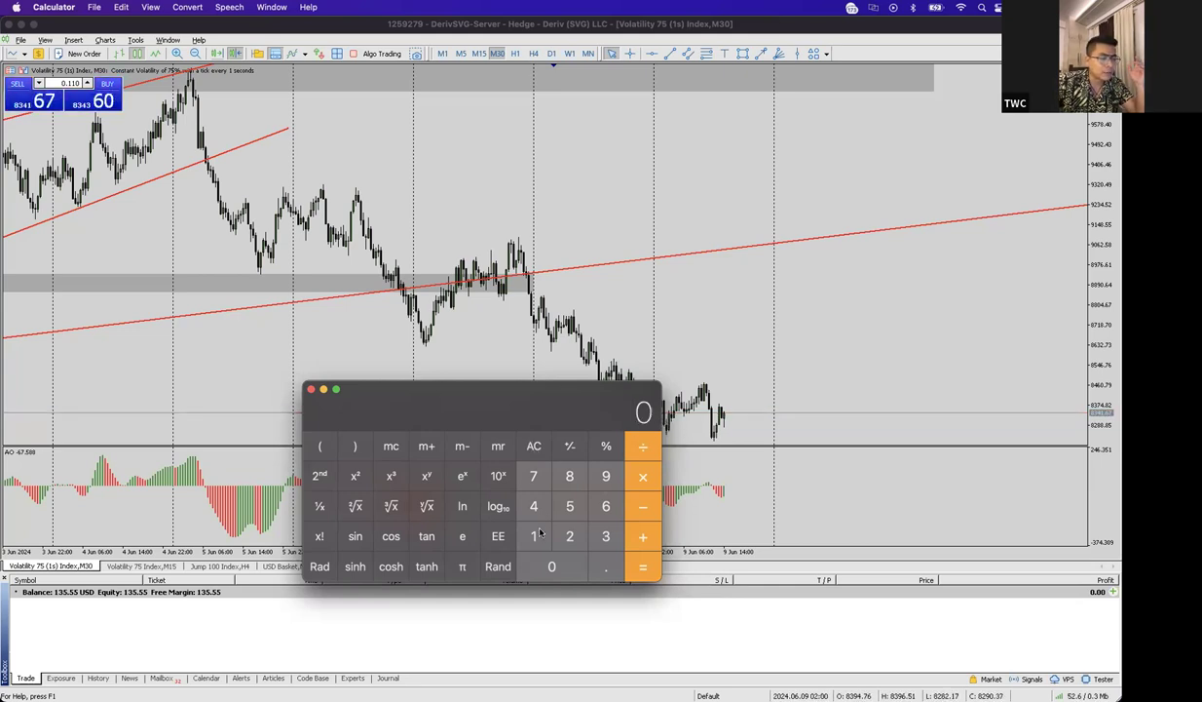
click(528, 536)
click(566, 561)
click(641, 482)
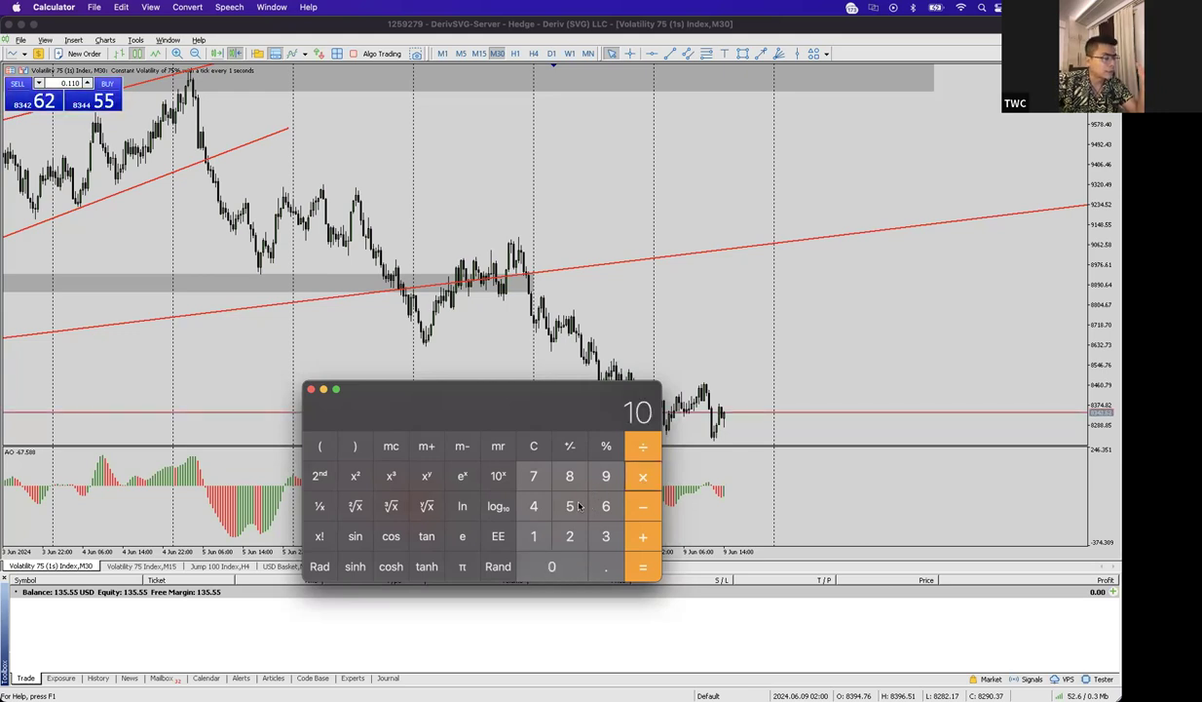
click(563, 477)
click(582, 508)
key(0)
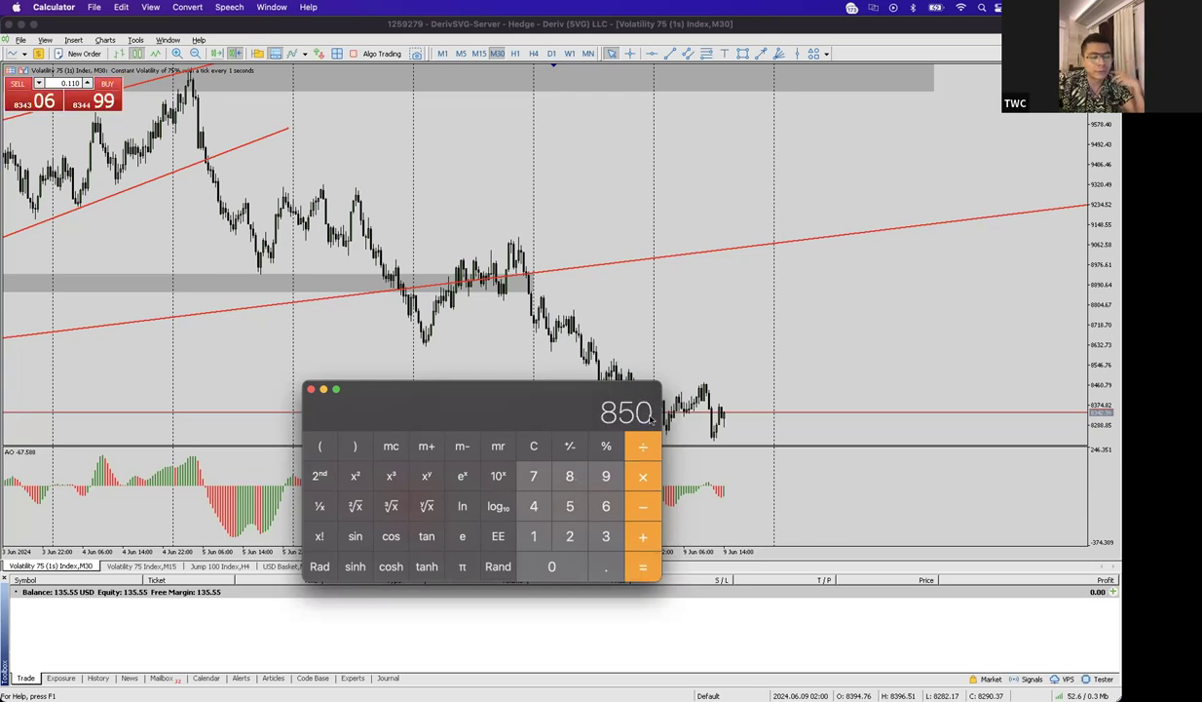
click(324, 390)
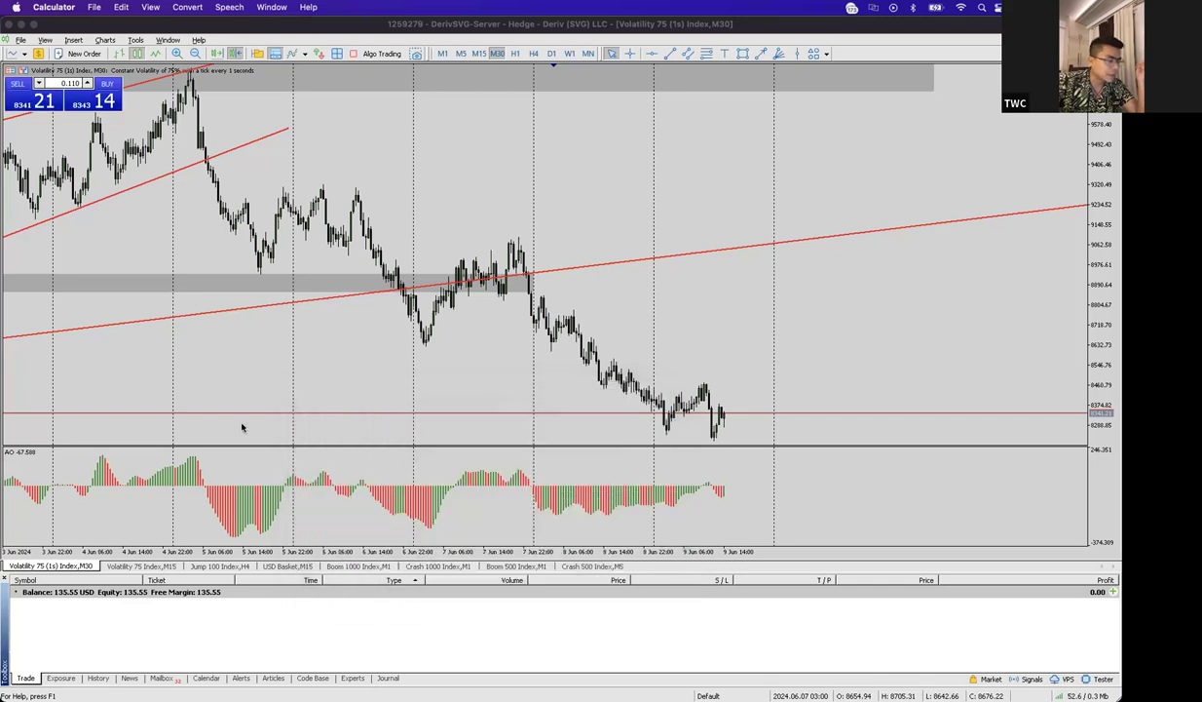
- Show the Jump 100 Index chart on the M1 timeframe, moved to the latest candles and zoomed out
click(138, 566)
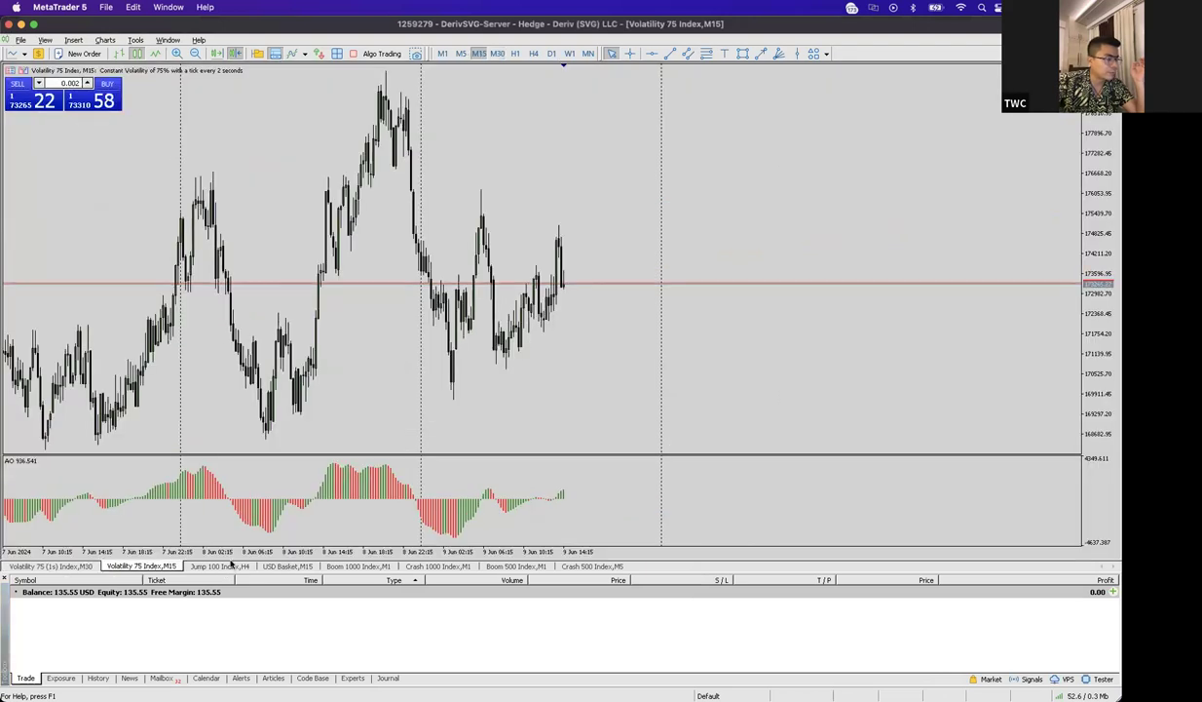
click(222, 566)
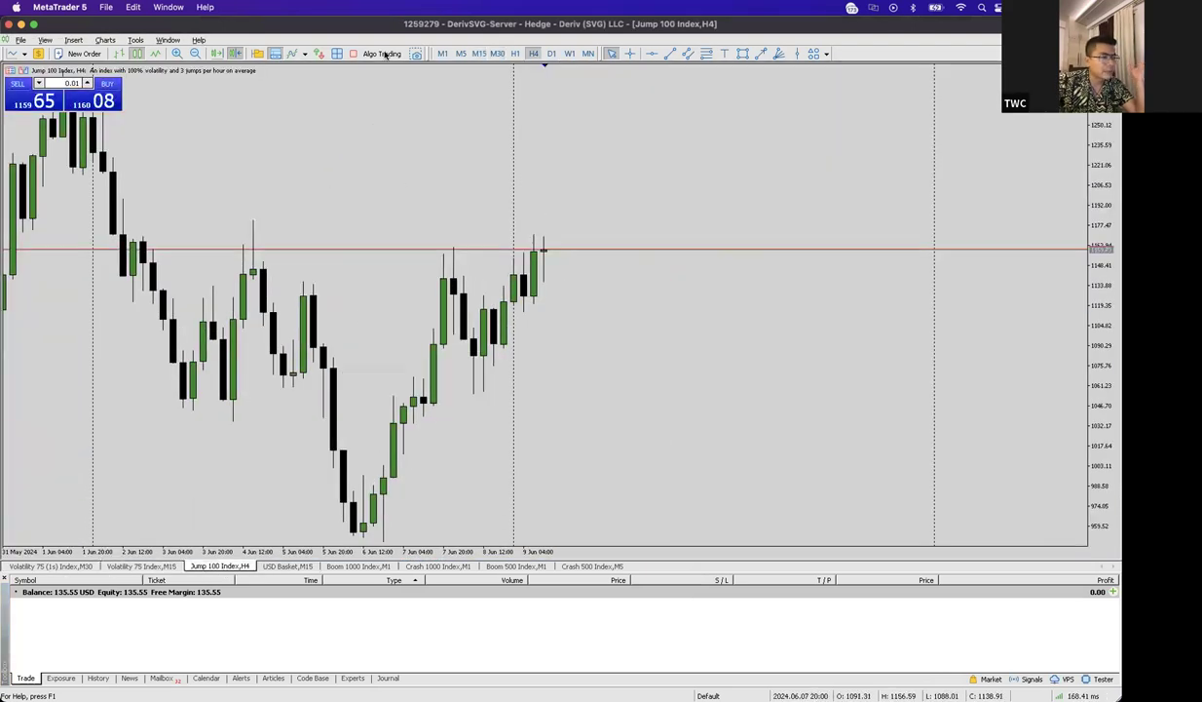
click(438, 55)
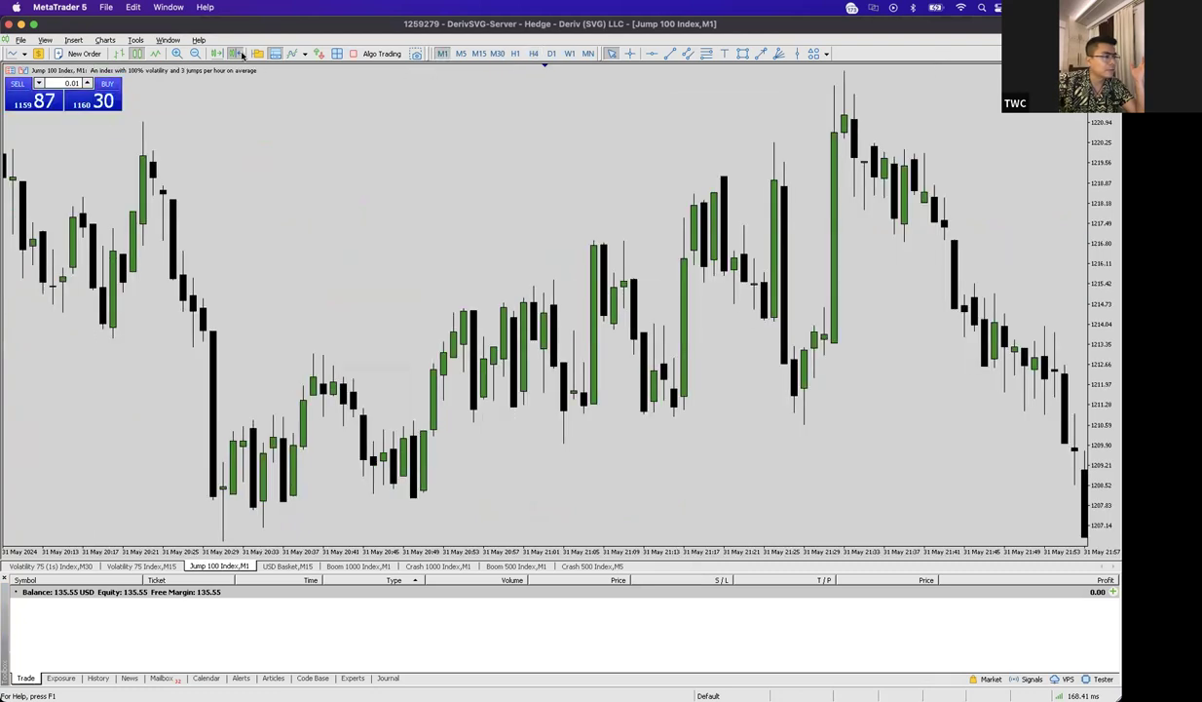
click(238, 56)
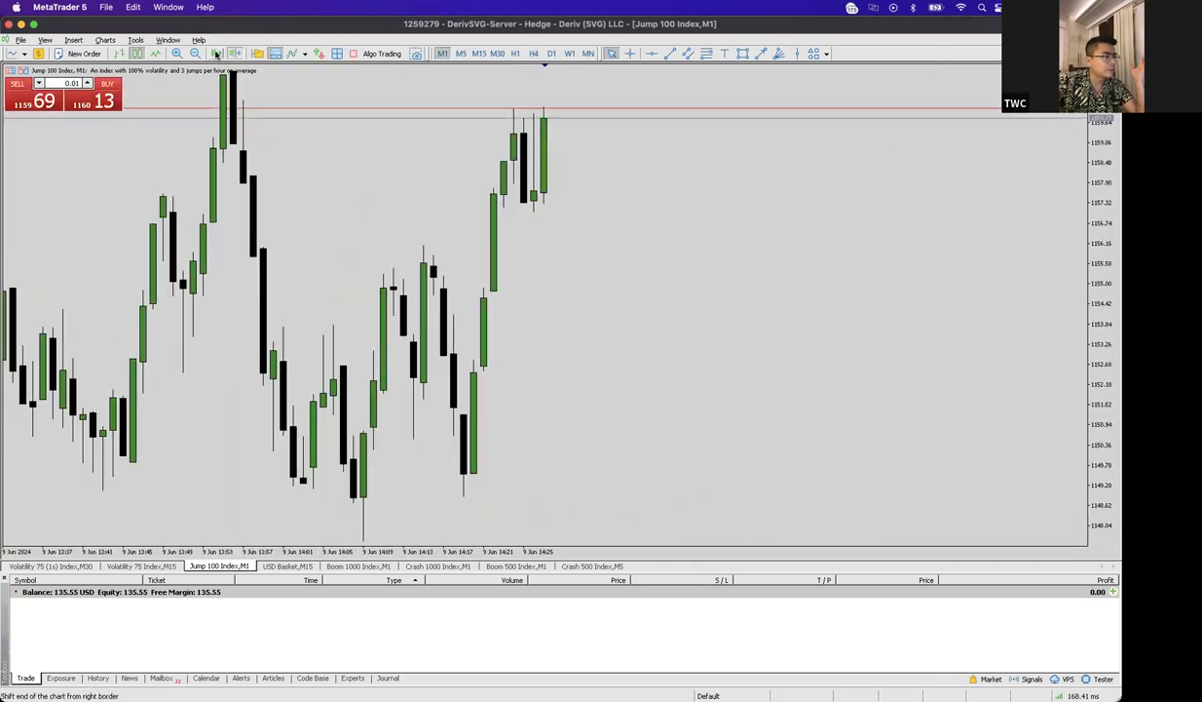
click(196, 53)
scroll(336, 181, down, 2)
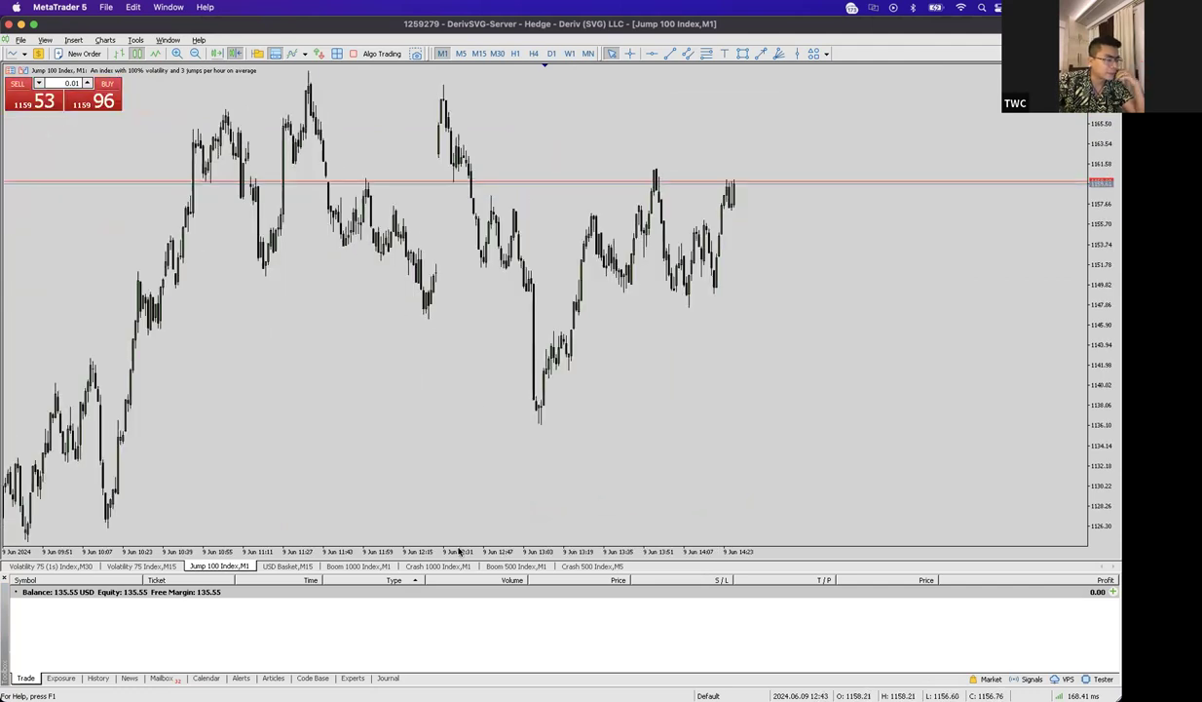
- Open the USD Basket M15 chart and bring the sharp rise on 7 June and the candles before it into view
click(289, 565)
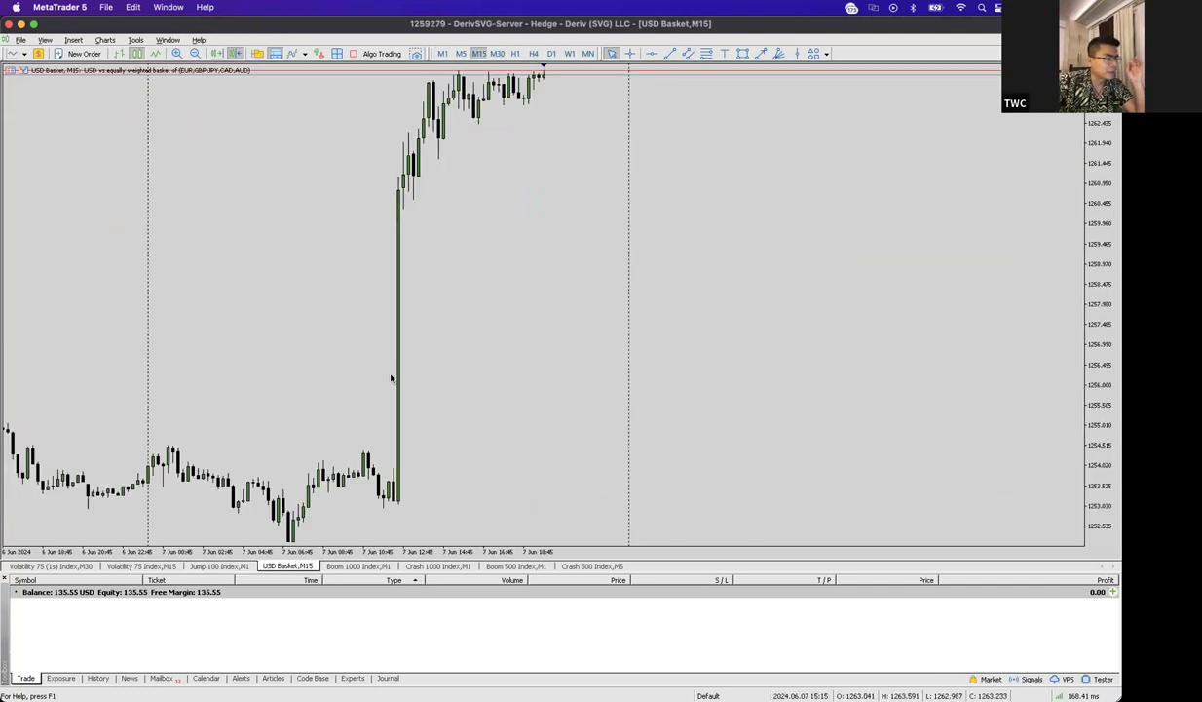
drag(258, 135, 561, 156)
drag(760, 234, 904, 253)
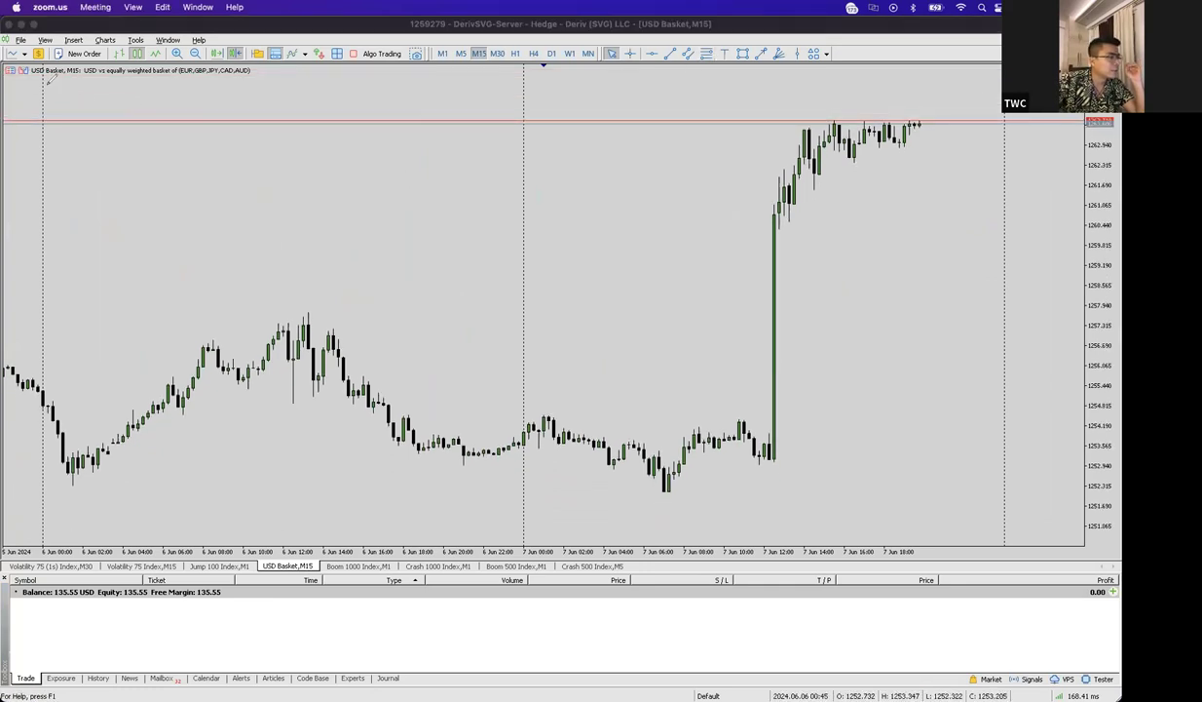
- Circle the USD Basket chart name in red, mark the EUR, GBP, JPY, CAD and AUD currencies in its description, and clear the annotations
mouse_move(262, 541)
mouse_down()
mouse_move(293, 572)
mouse_move(320, 555)
mouse_move(314, 536)
mouse_up()
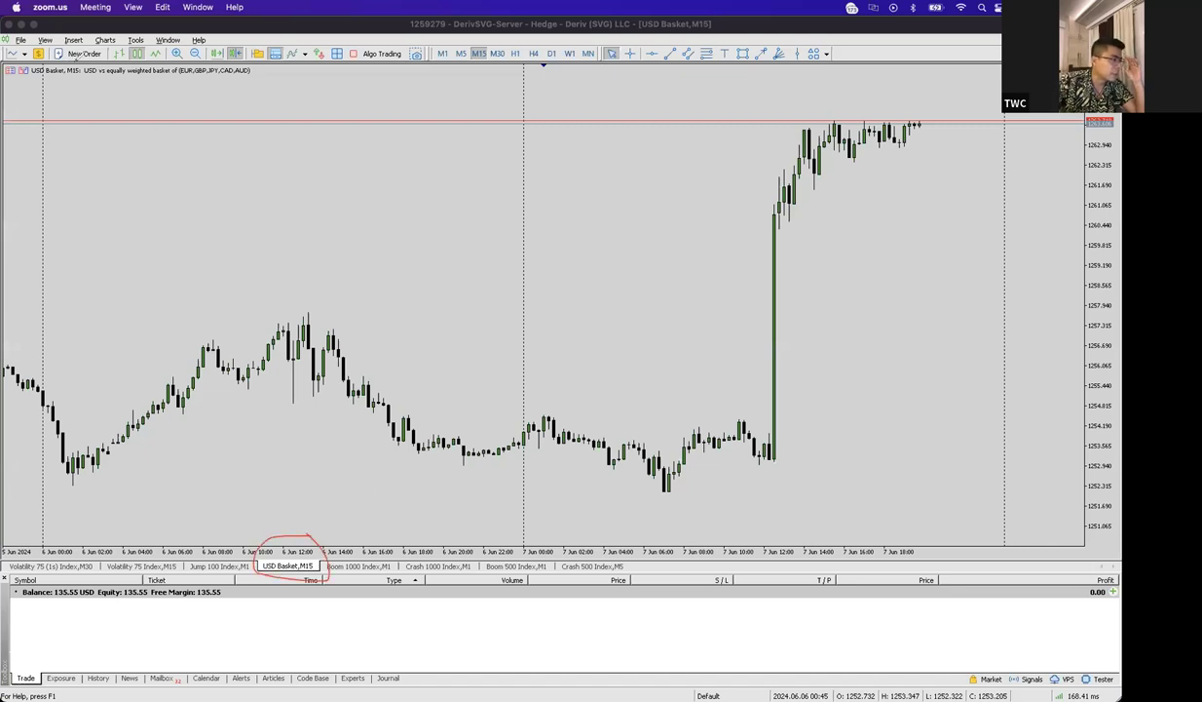
drag(78, 86, 90, 57)
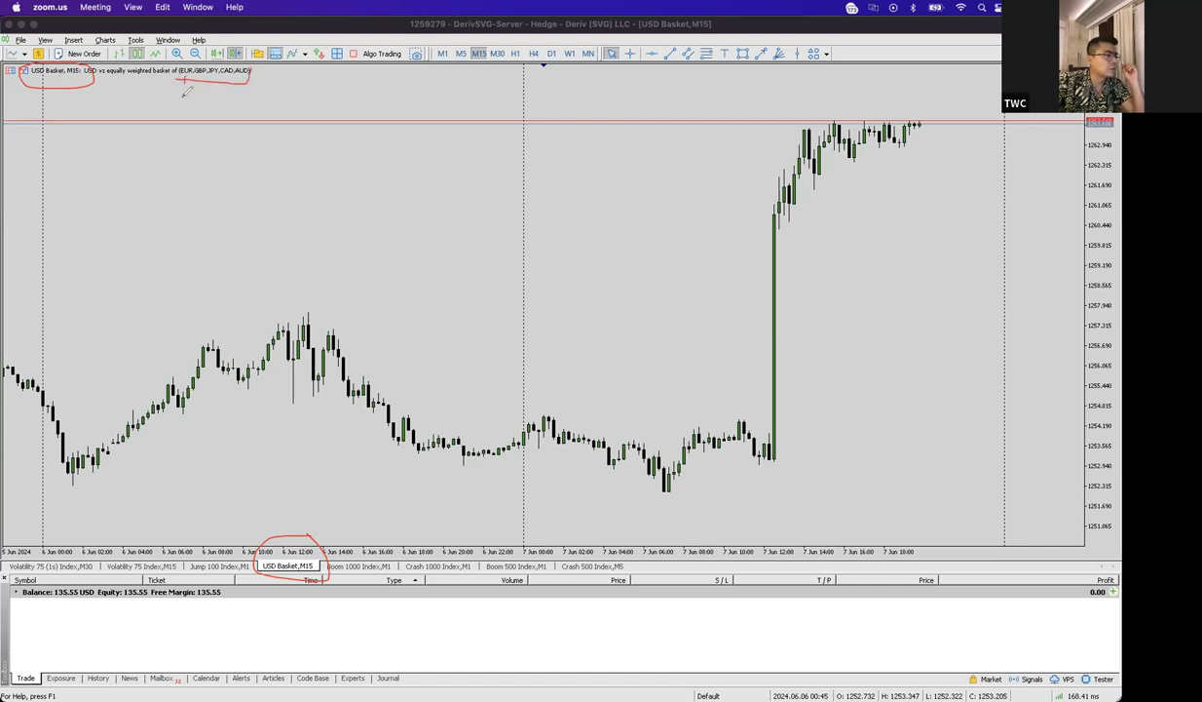
mouse_move(212, 80)
mouse_down()
mouse_move(213, 109)
mouse_move(228, 107)
mouse_up()
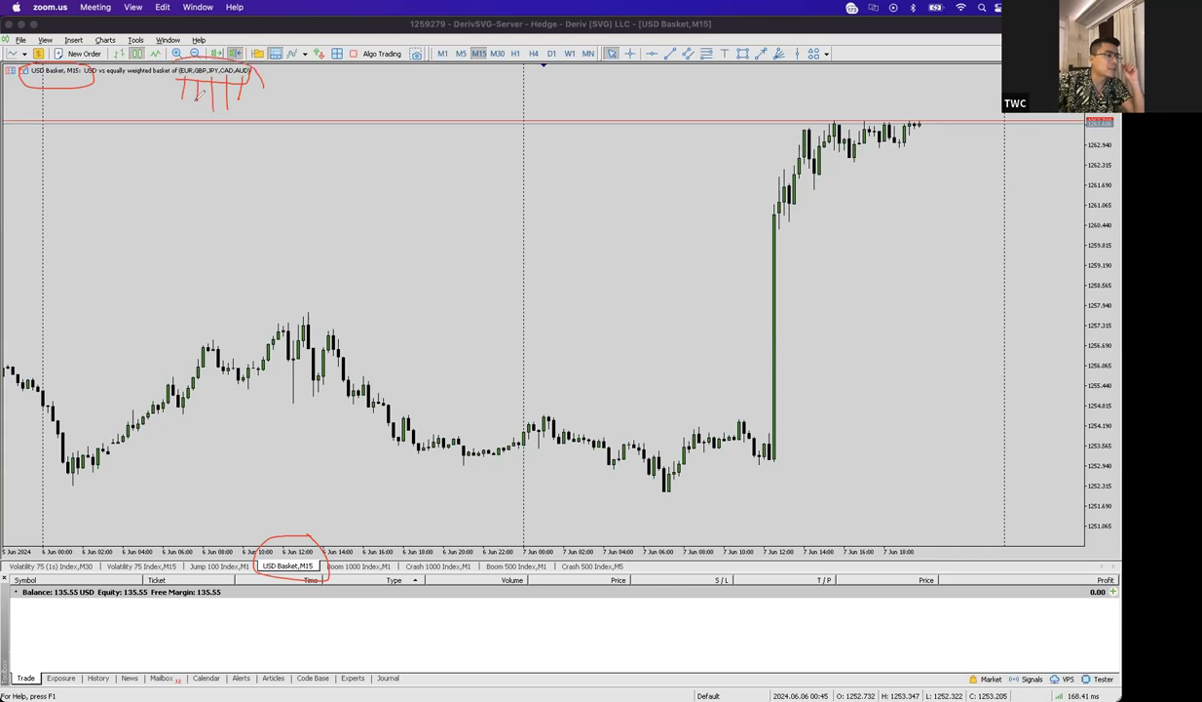
drag(191, 100, 86, 93)
mouse_move(154, 117)
mouse_down()
mouse_move(251, 292)
mouse_move(261, 269)
mouse_up()
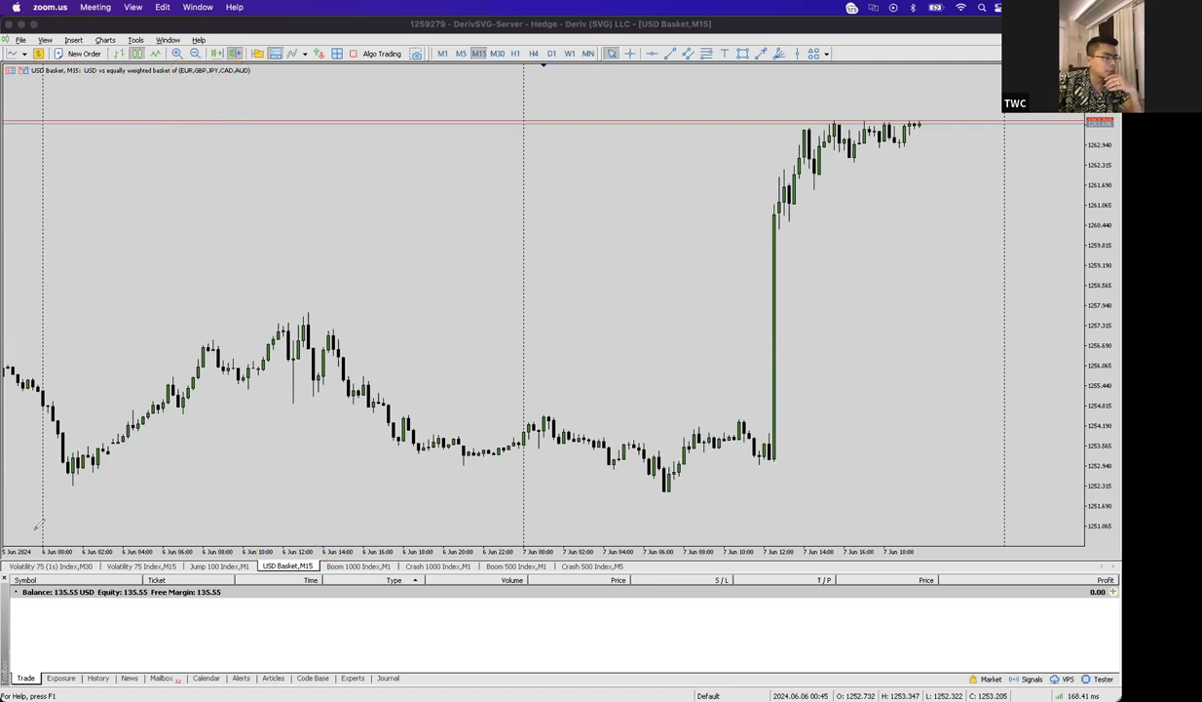
- Switch to TradingView in Chrome and view the GBPJPY and EURUSD charts from the watchlist
mouse_move(1000, 692)
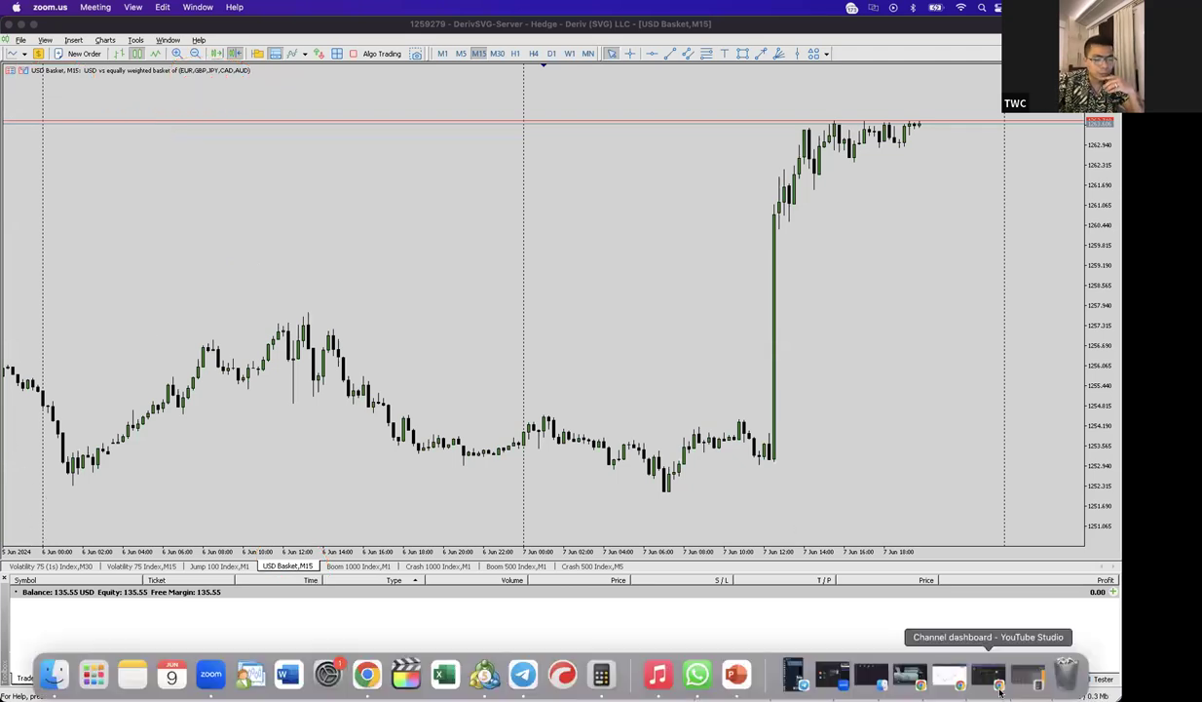
click(950, 674)
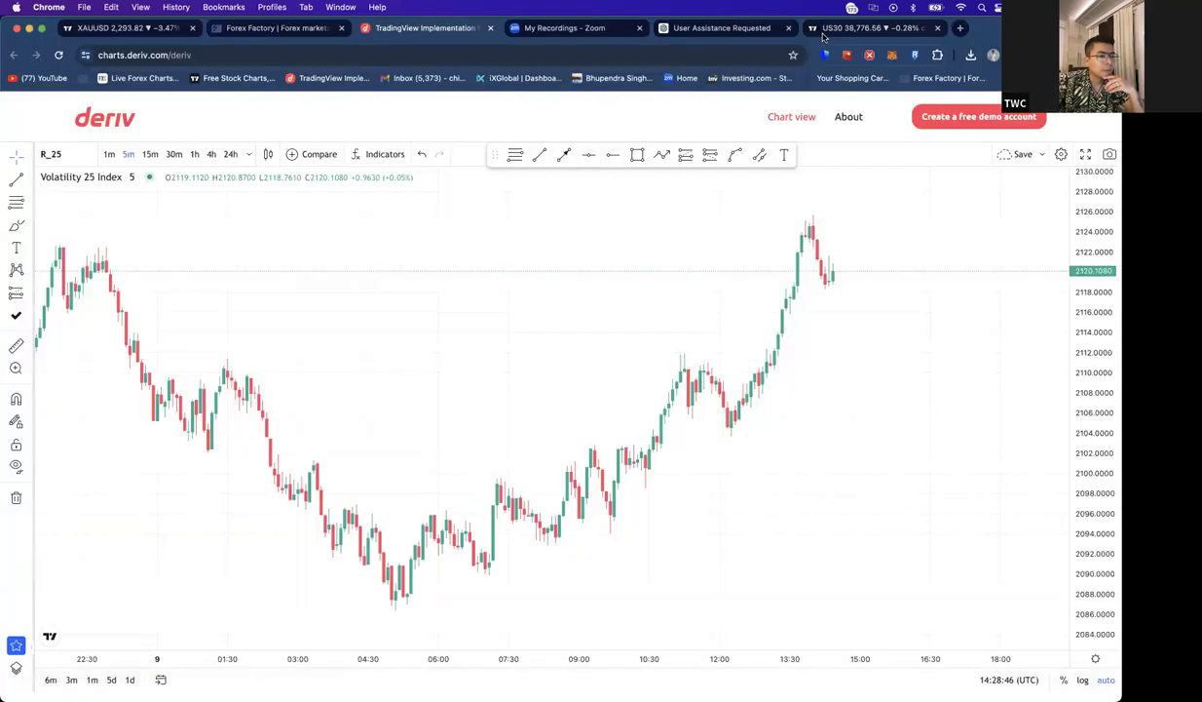
click(829, 29)
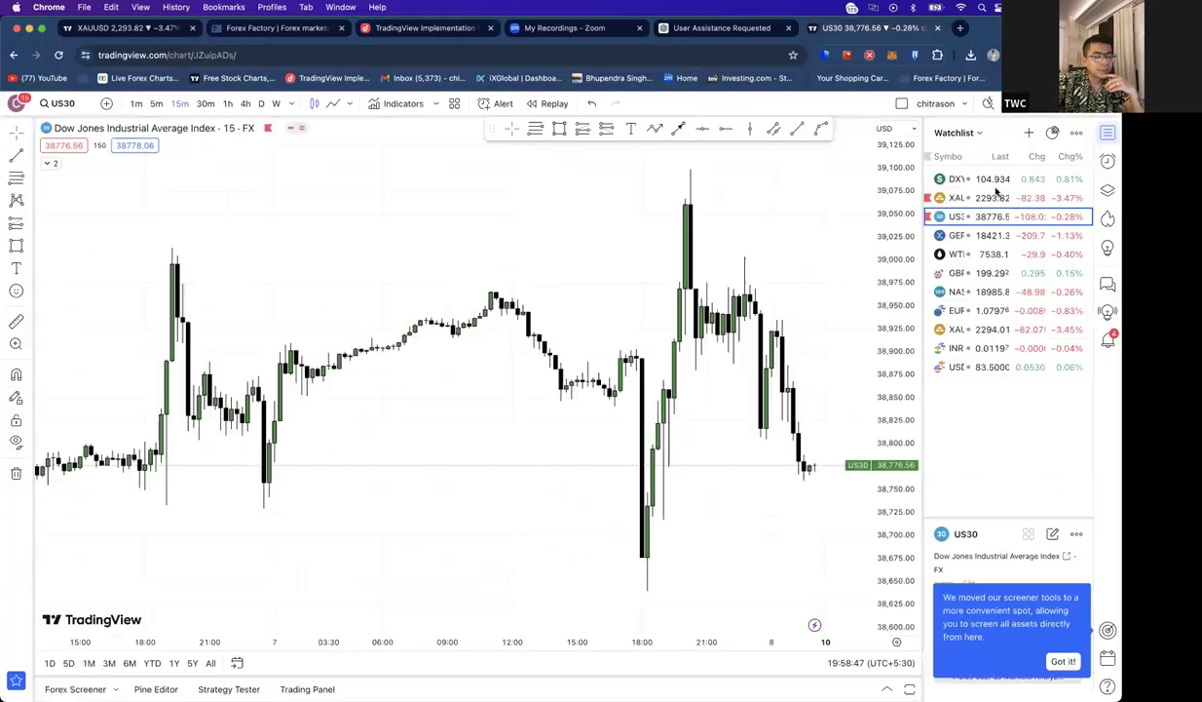
click(965, 275)
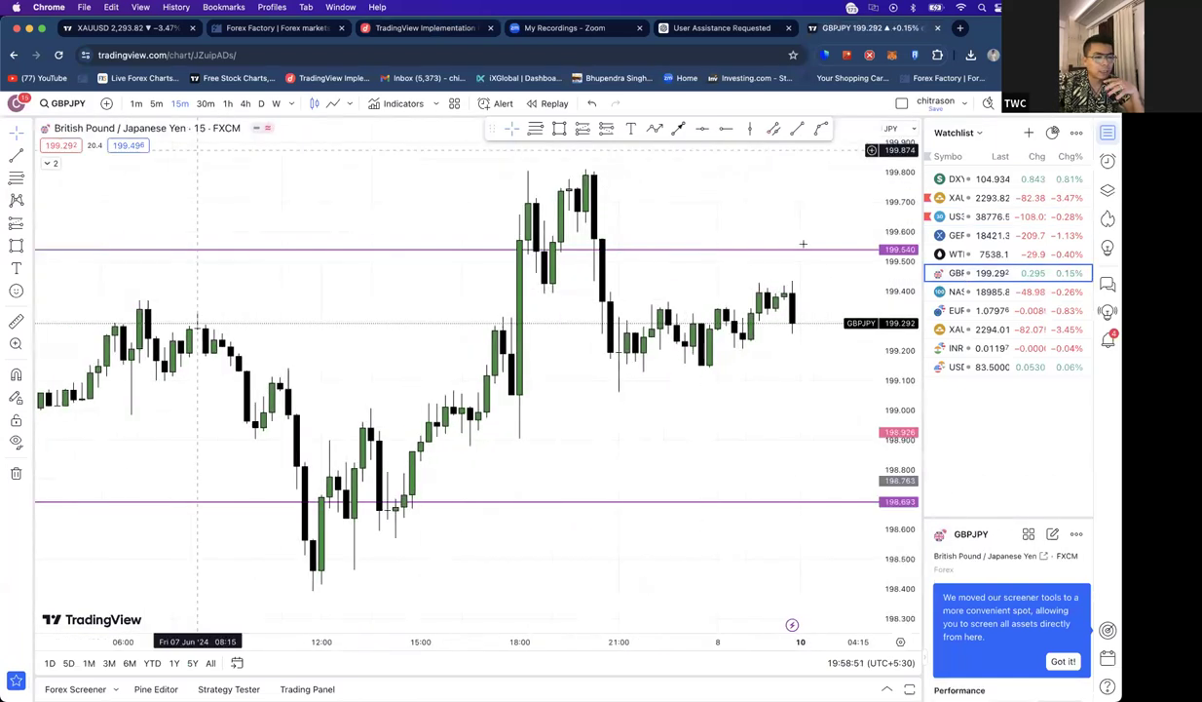
click(1001, 311)
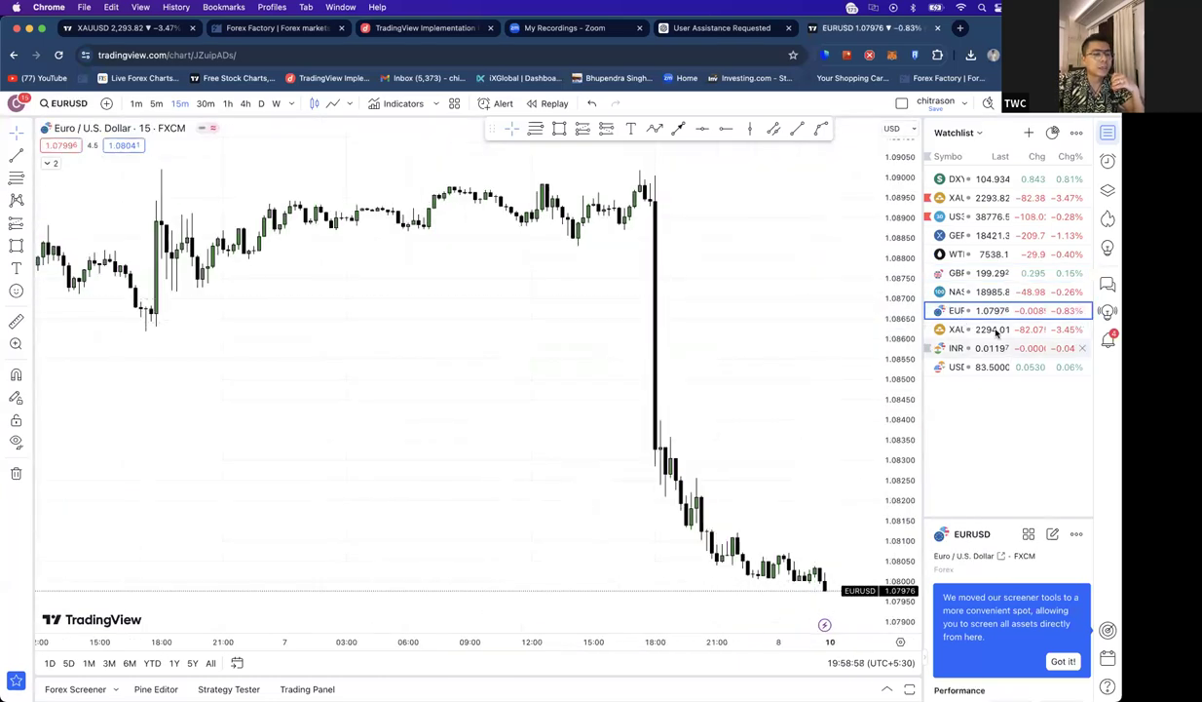
- Remove the INR entry above USDINR from the watchlist and show the USDINR chart on the 30-minute interval
click(1081, 349)
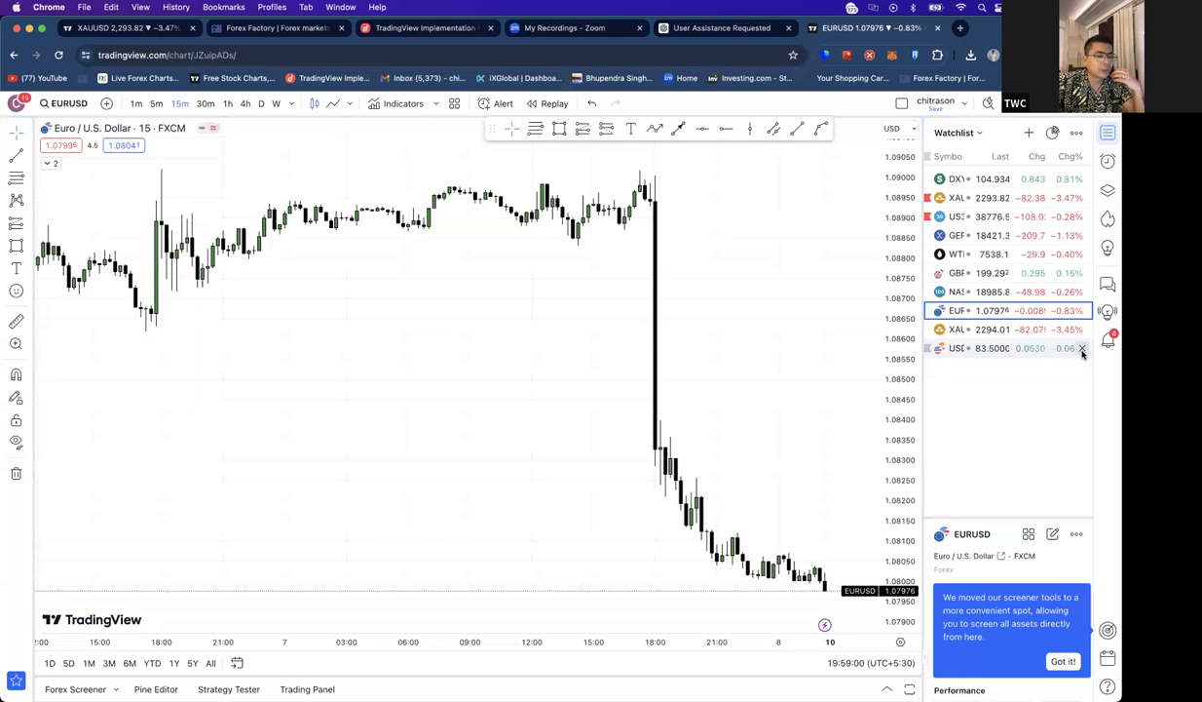
click(990, 349)
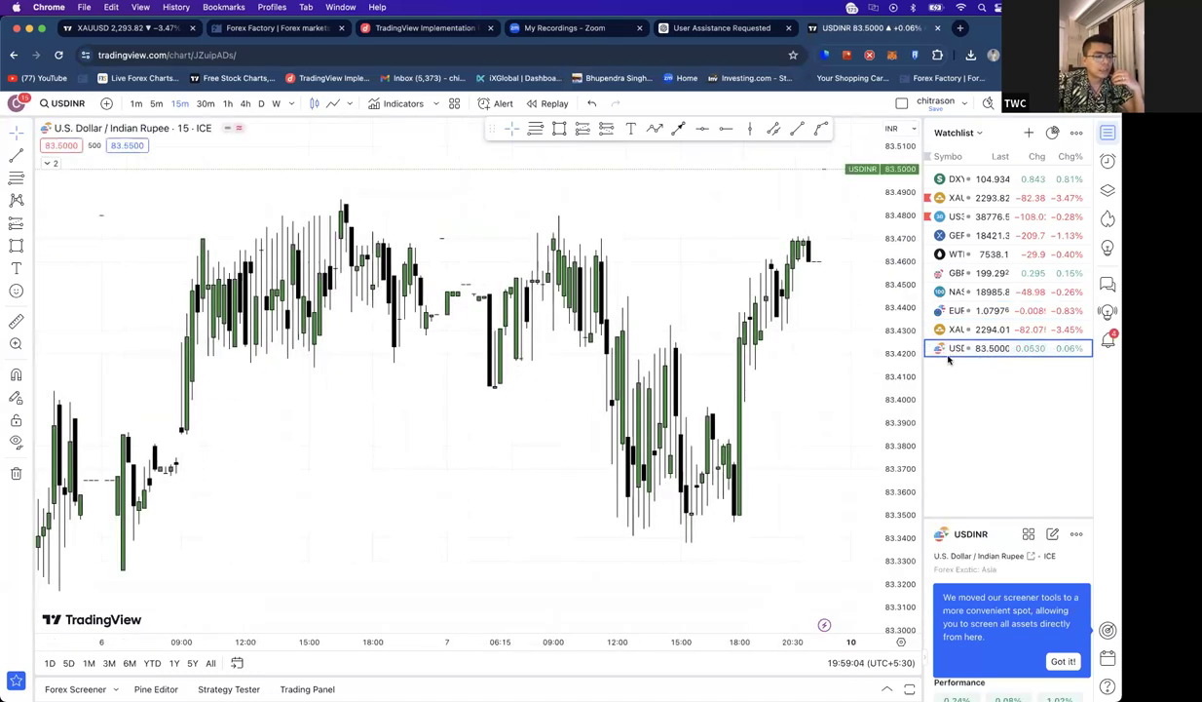
scroll(816, 349, up, 2)
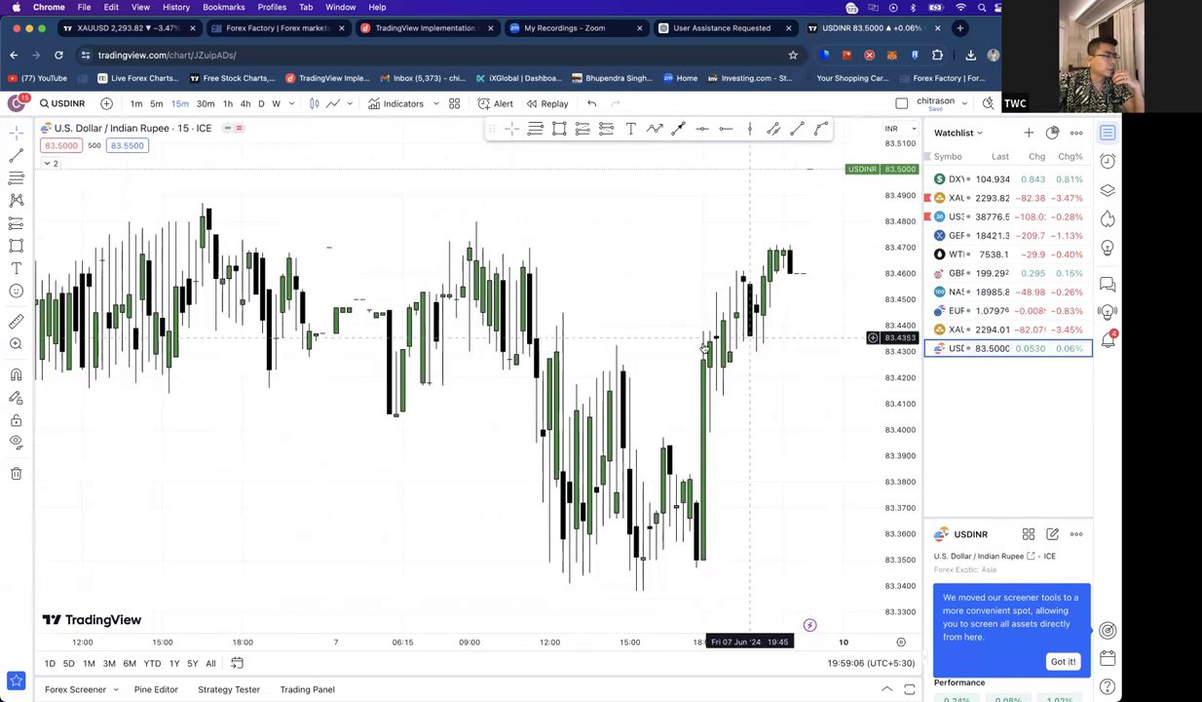
scroll(545, 370, down, 1)
click(205, 104)
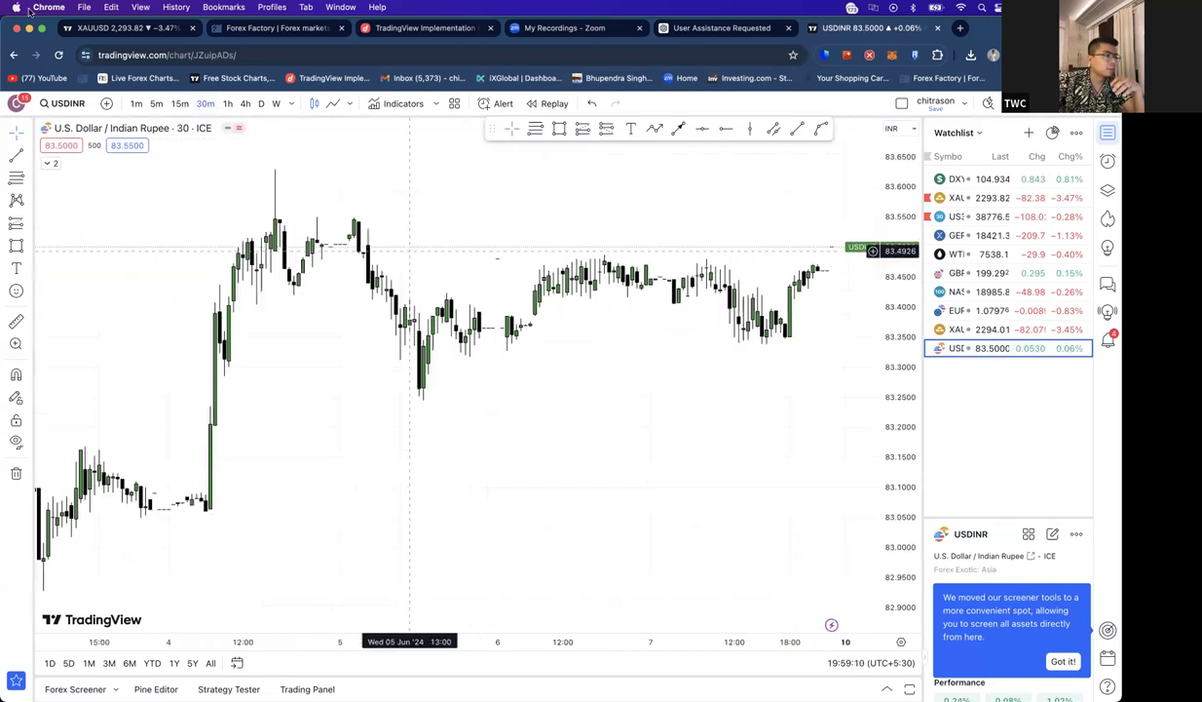
- Minimise the browser to return to the USD Basket chart in MetaTrader 5
click(34, 28)
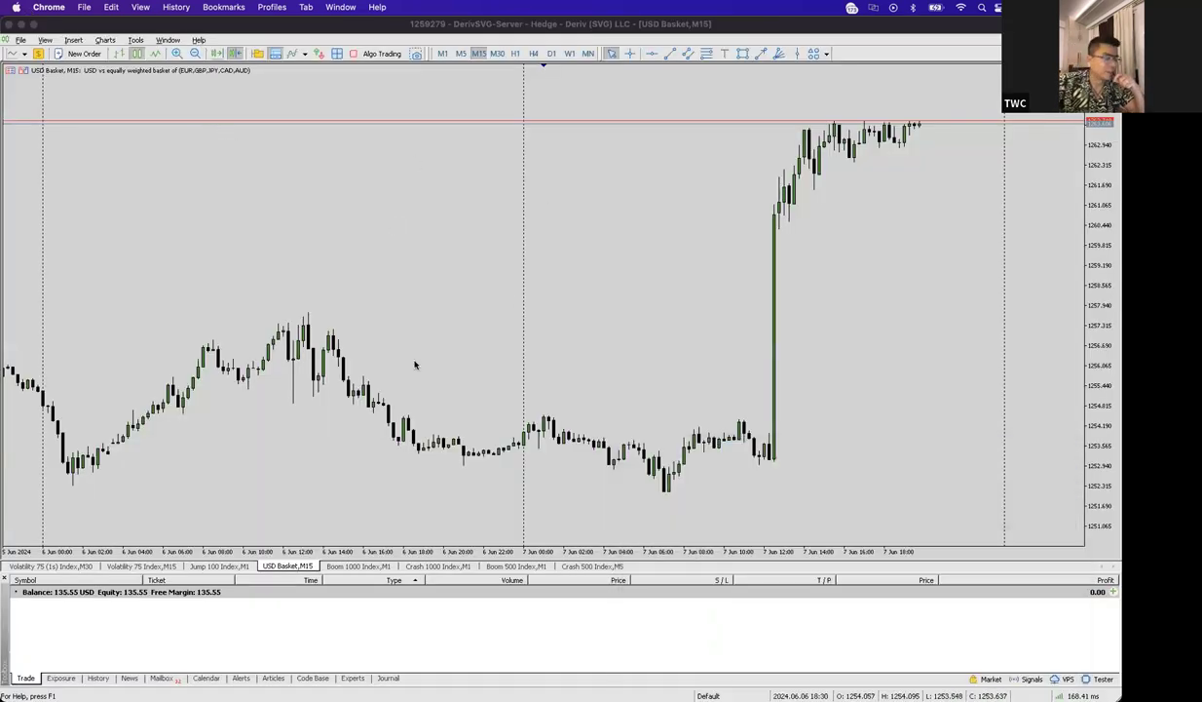
- Show the Boom 1000 Index chart, examine its one-minute price spikes and switch it to the M5 timeframe
click(360, 566)
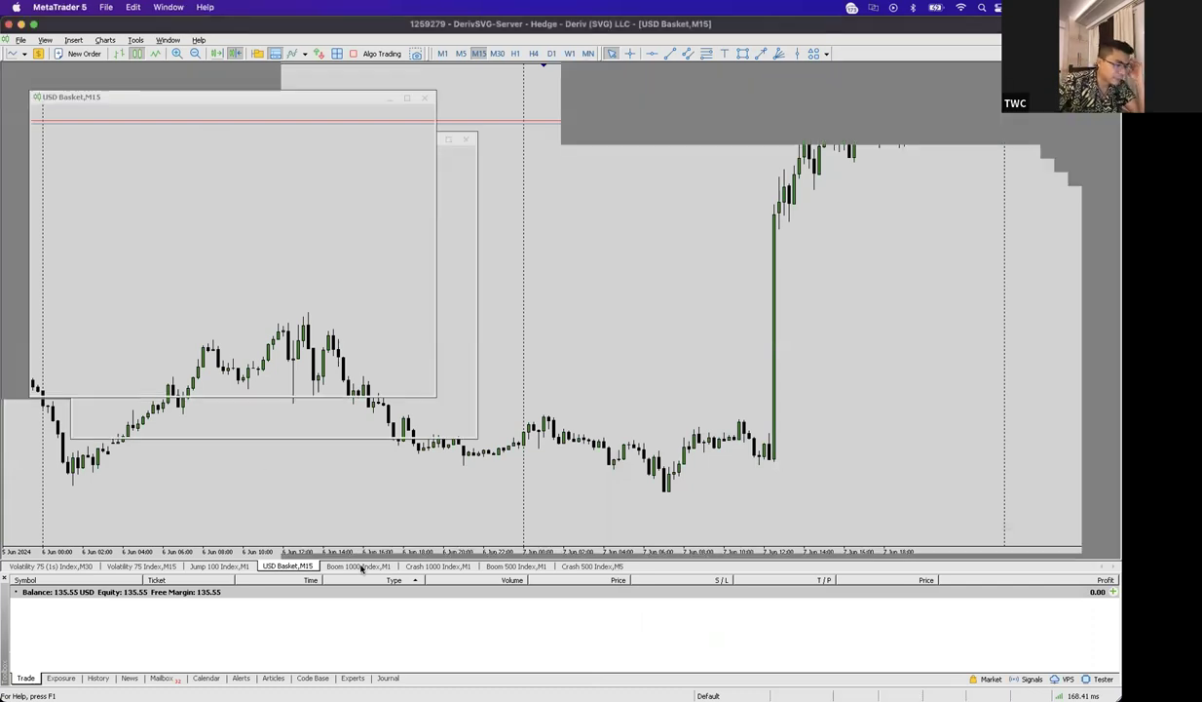
scroll(571, 349, left, 3)
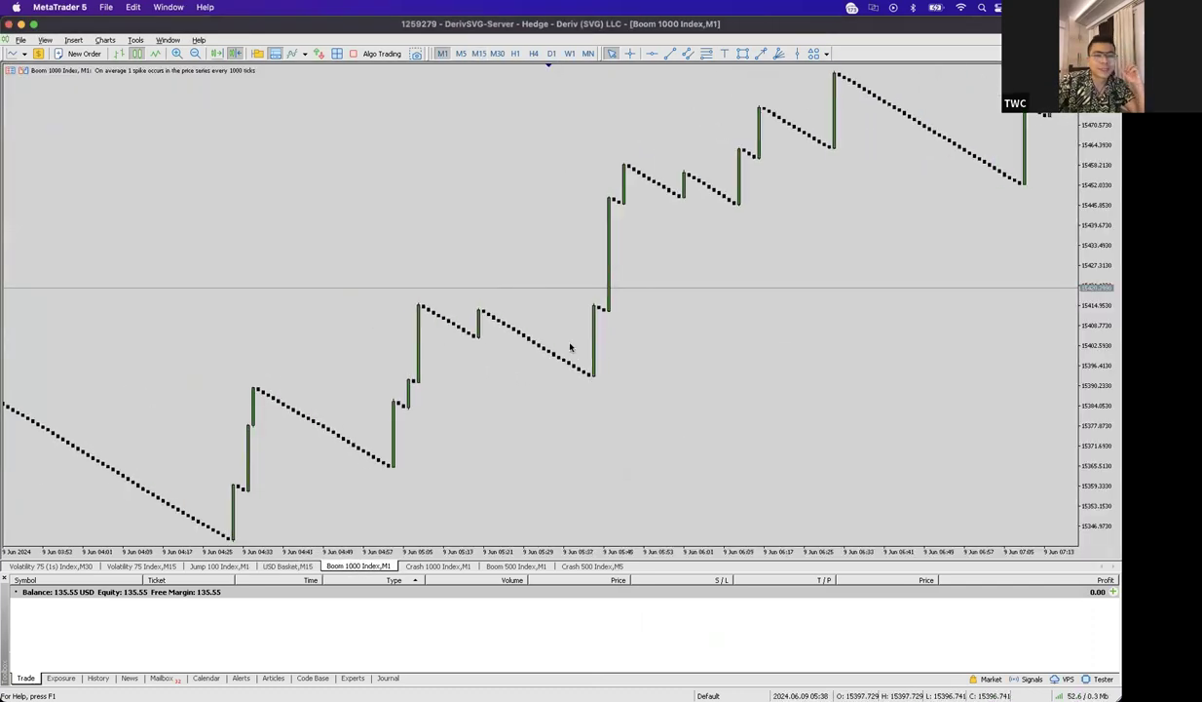
scroll(409, 341, left, 5)
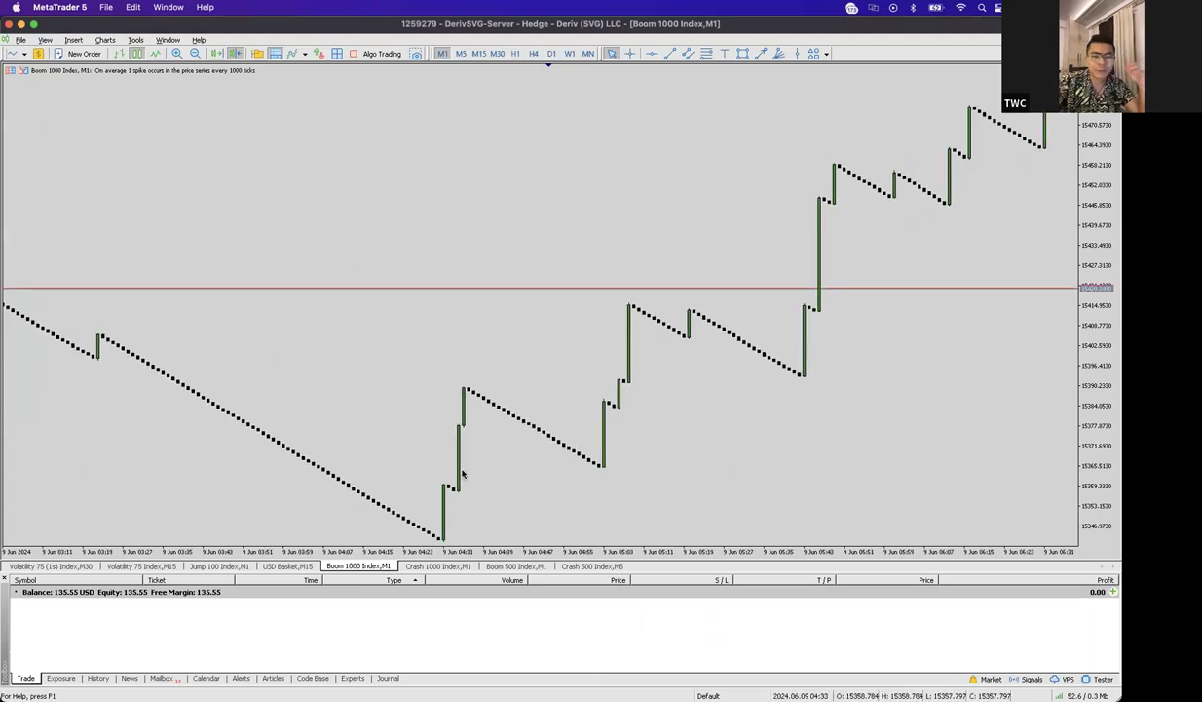
scroll(313, 378, right, 8)
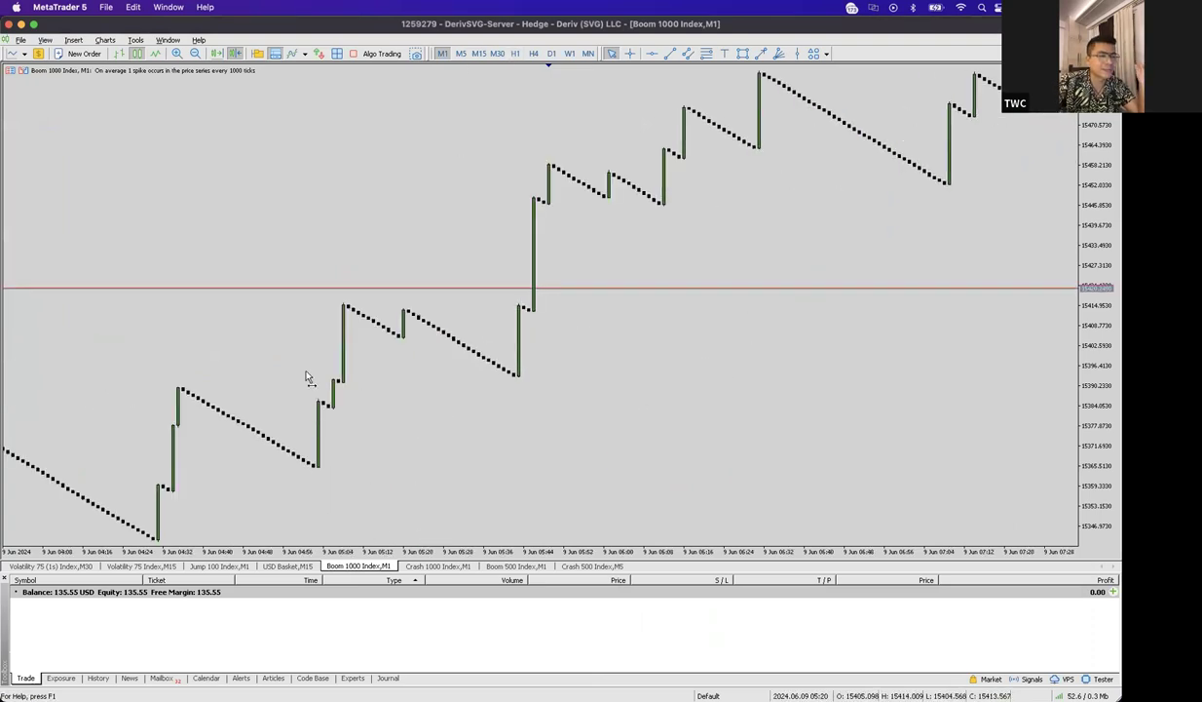
click(461, 53)
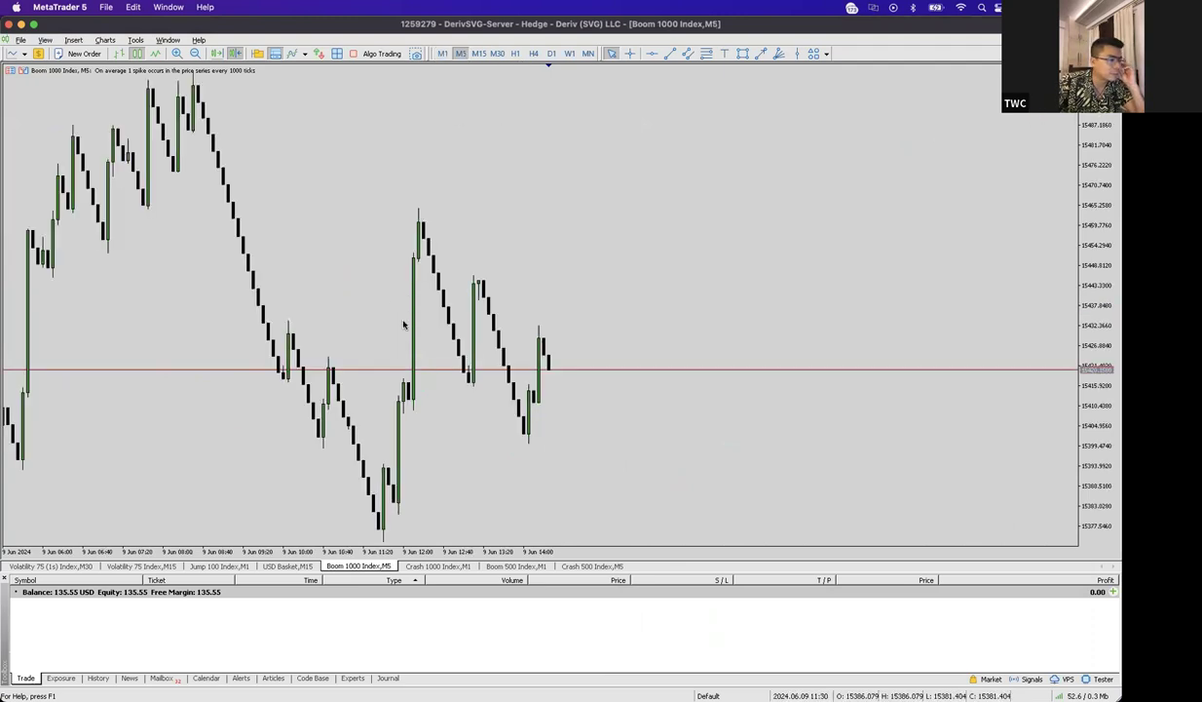
scroll(412, 285, left, 10)
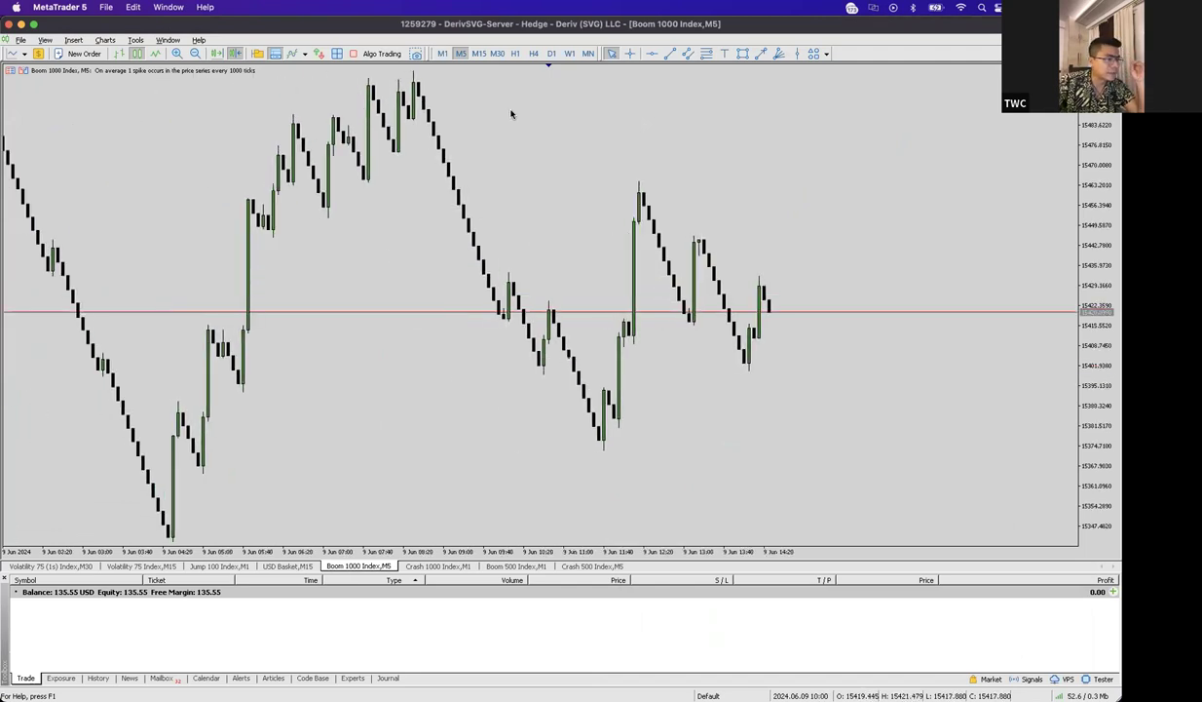
- Check the Crash 1000 Index chart and return to the maximised Boom 1000 Index M5 chart
click(433, 567)
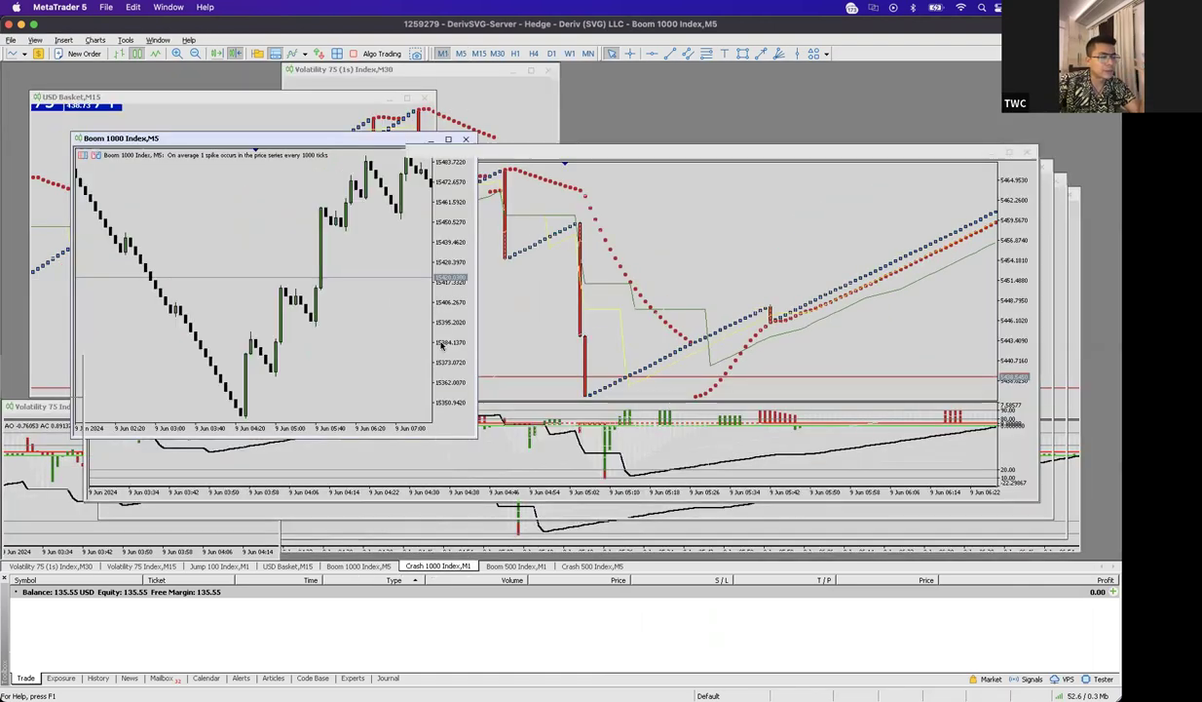
double_click(292, 139)
scroll(575, 251, up, 5)
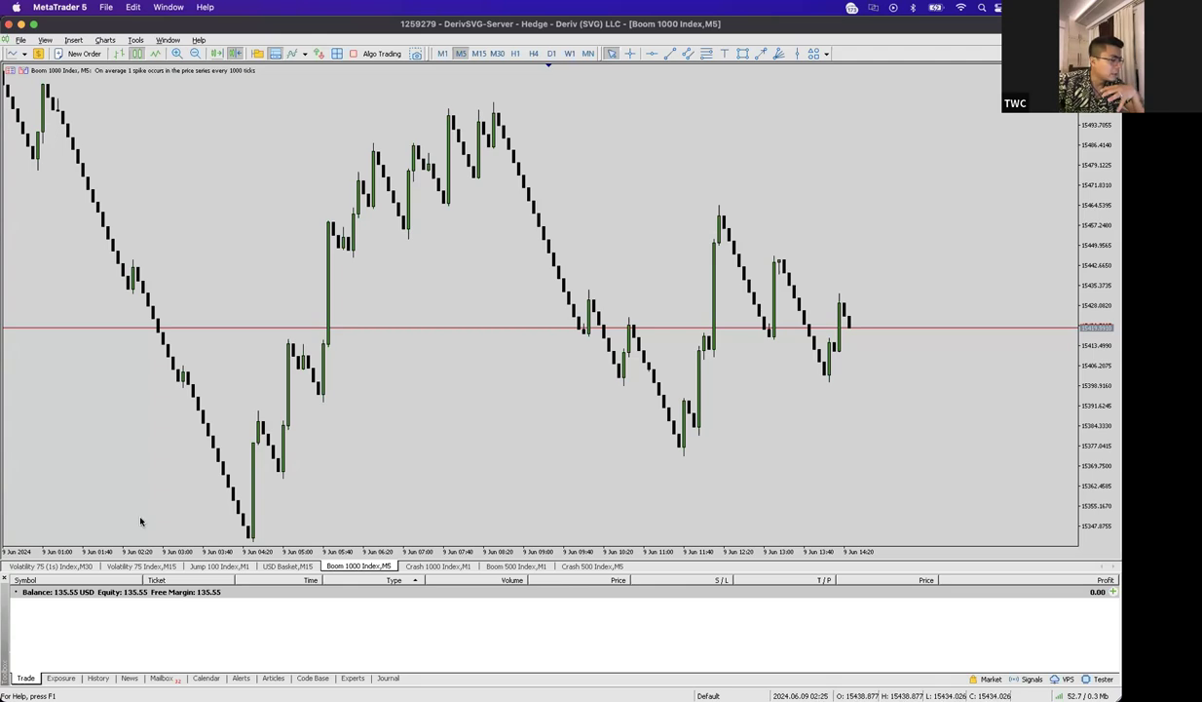
- Show the Volatility 75 (1s) Index chart and list the account's deal history for the last month
click(81, 568)
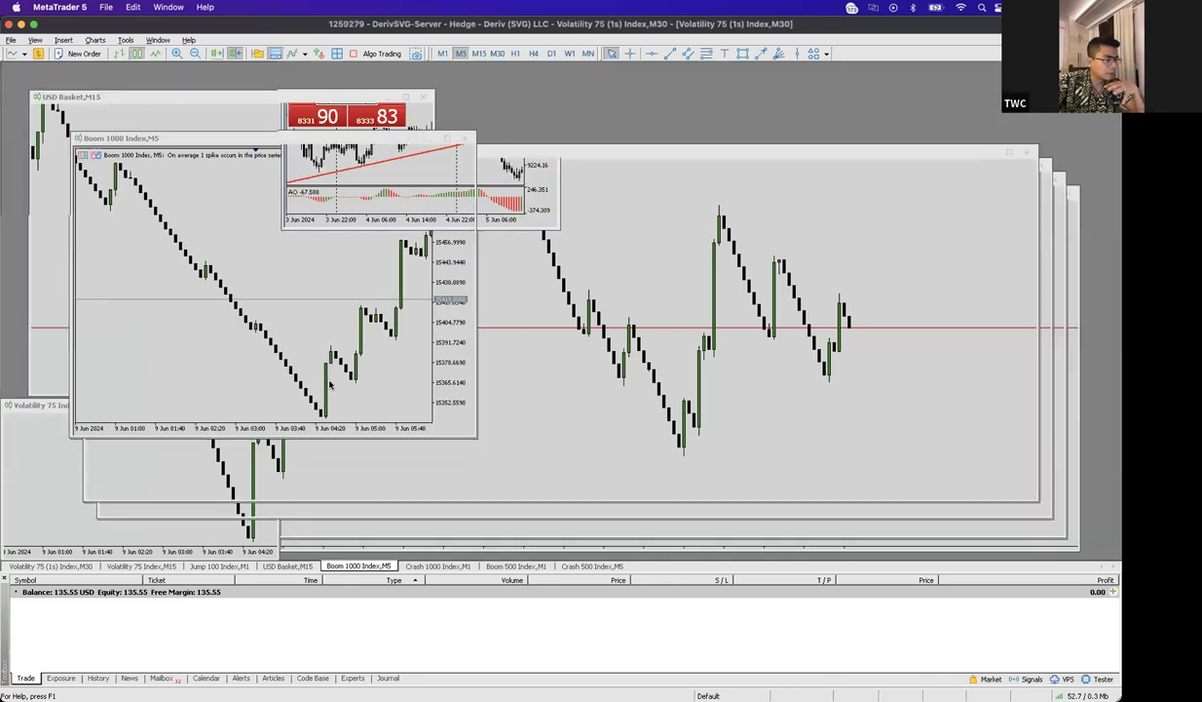
click(98, 677)
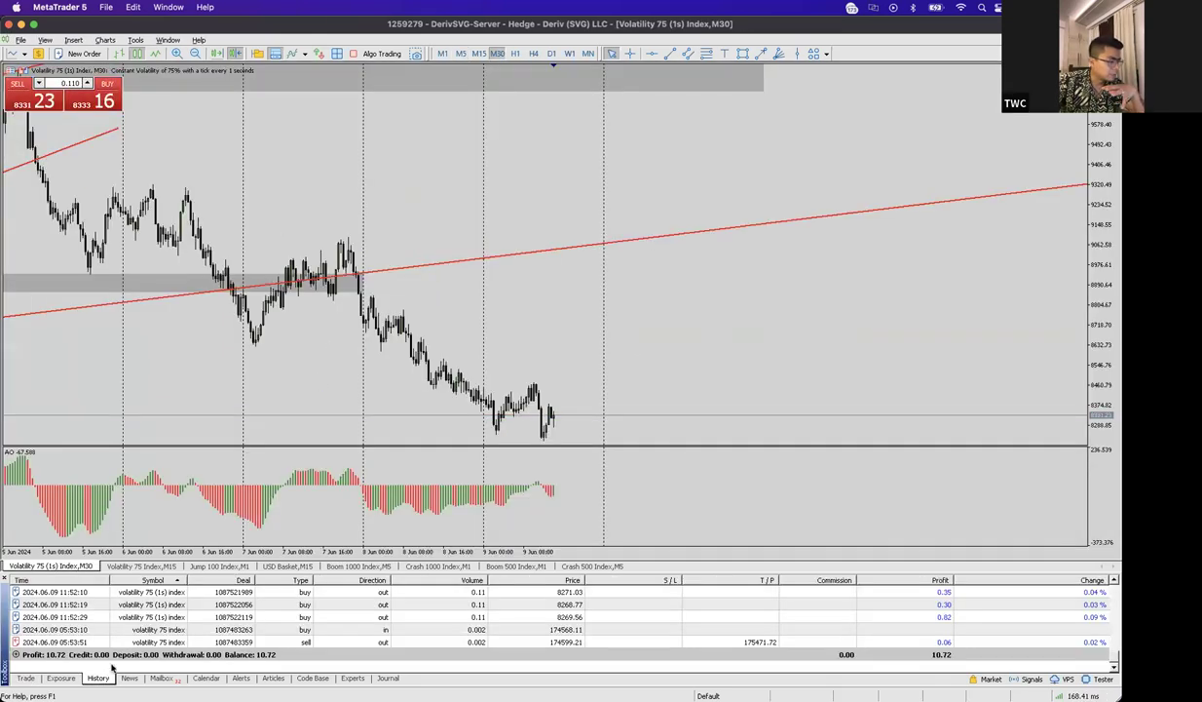
right_click(147, 617)
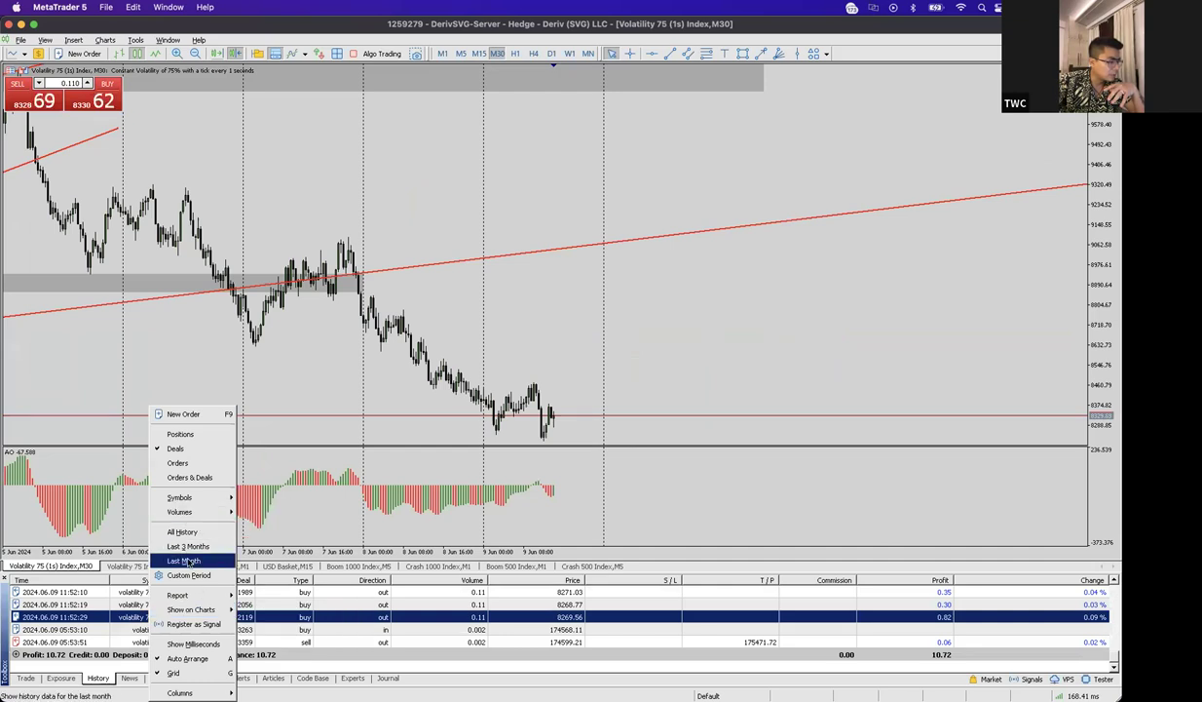
click(184, 560)
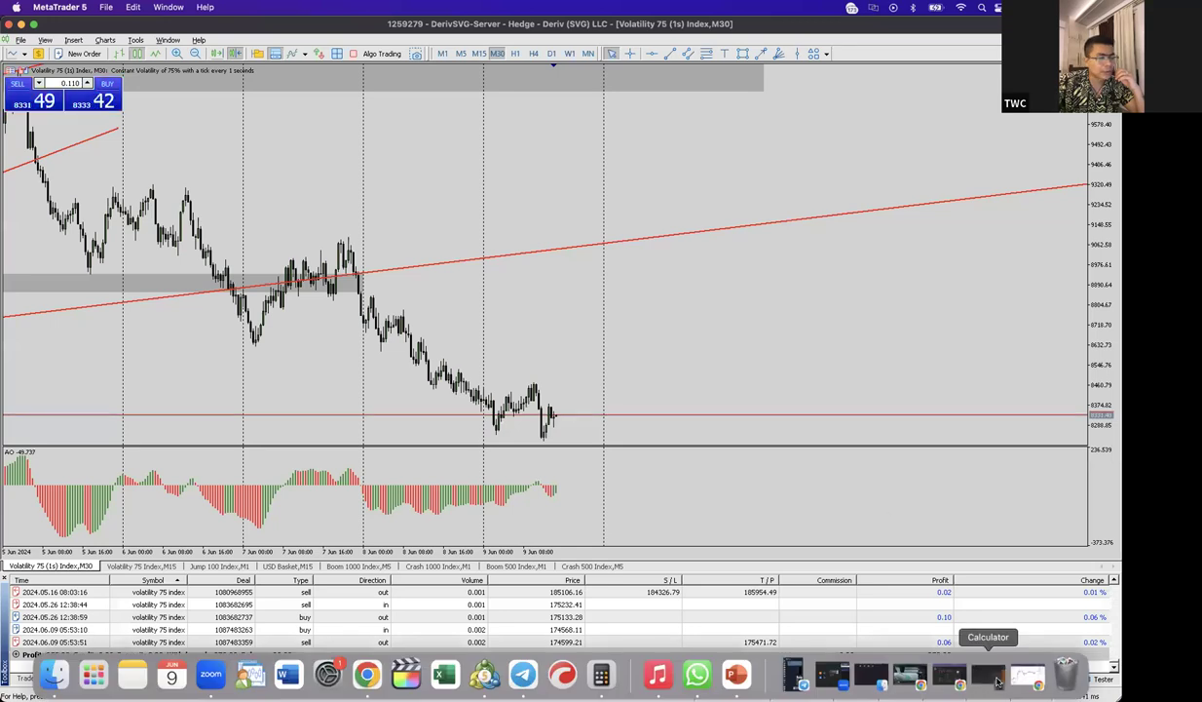
- Open Calculator, multiply the 356 profit by 85 and clear the result
click(993, 677)
click(533, 446)
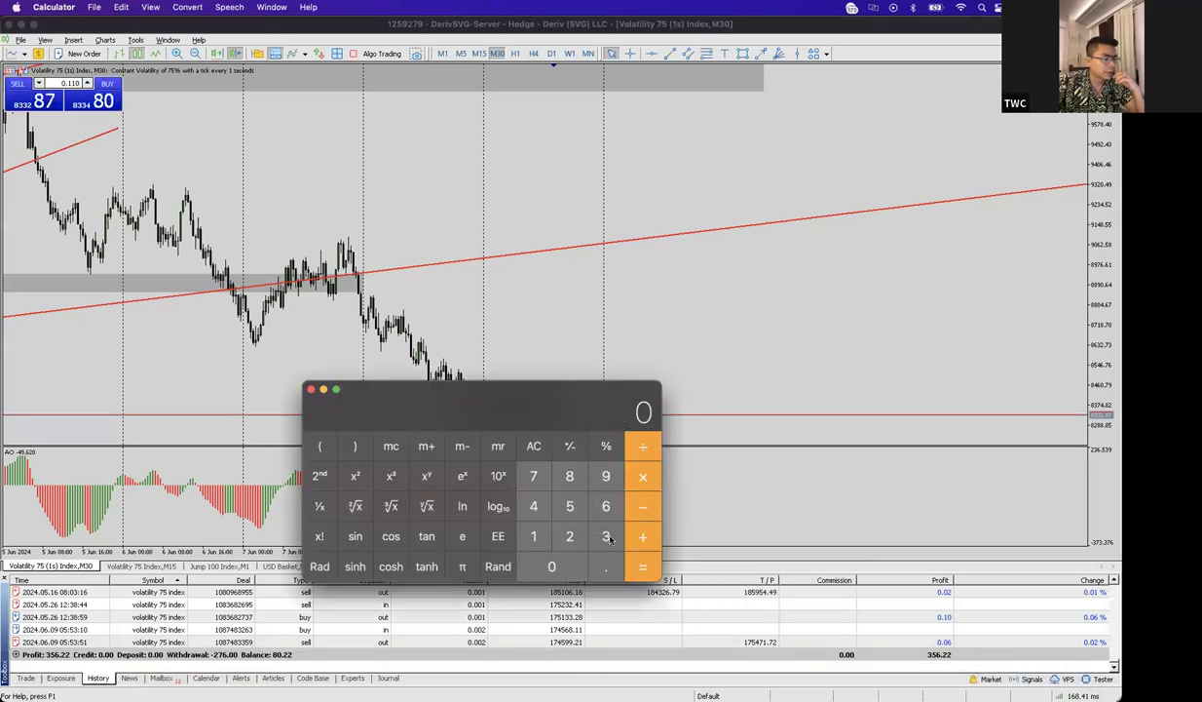
click(605, 536)
click(570, 506)
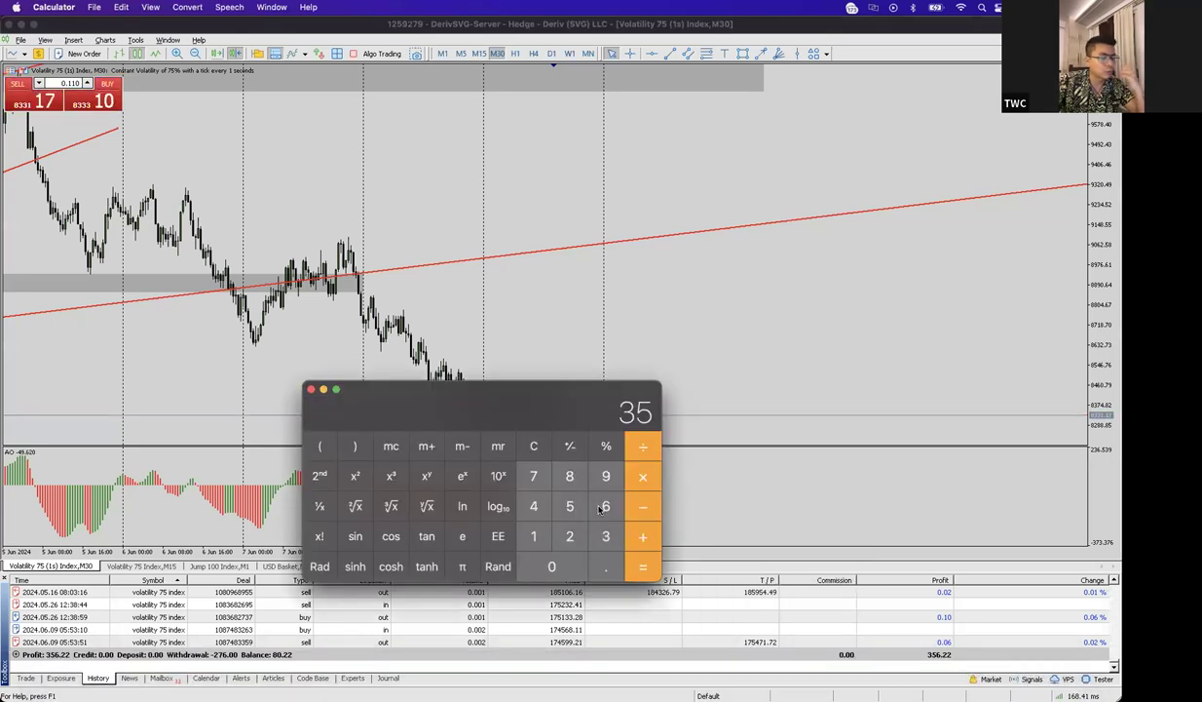
click(605, 506)
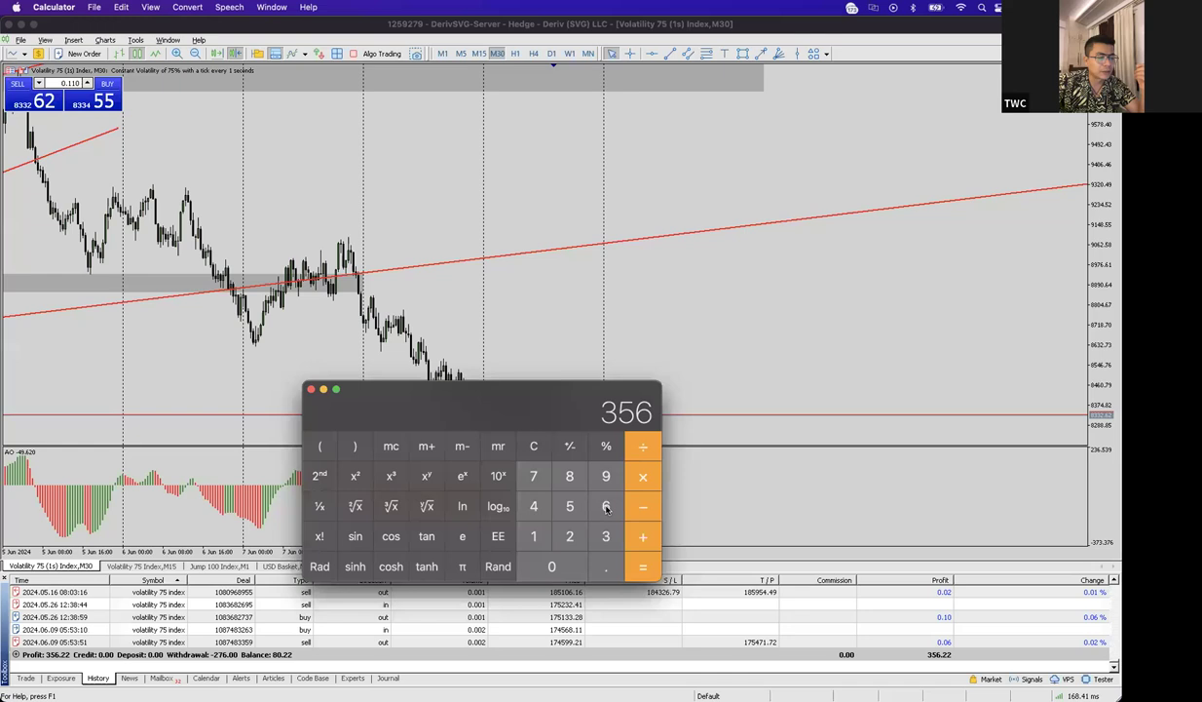
click(644, 474)
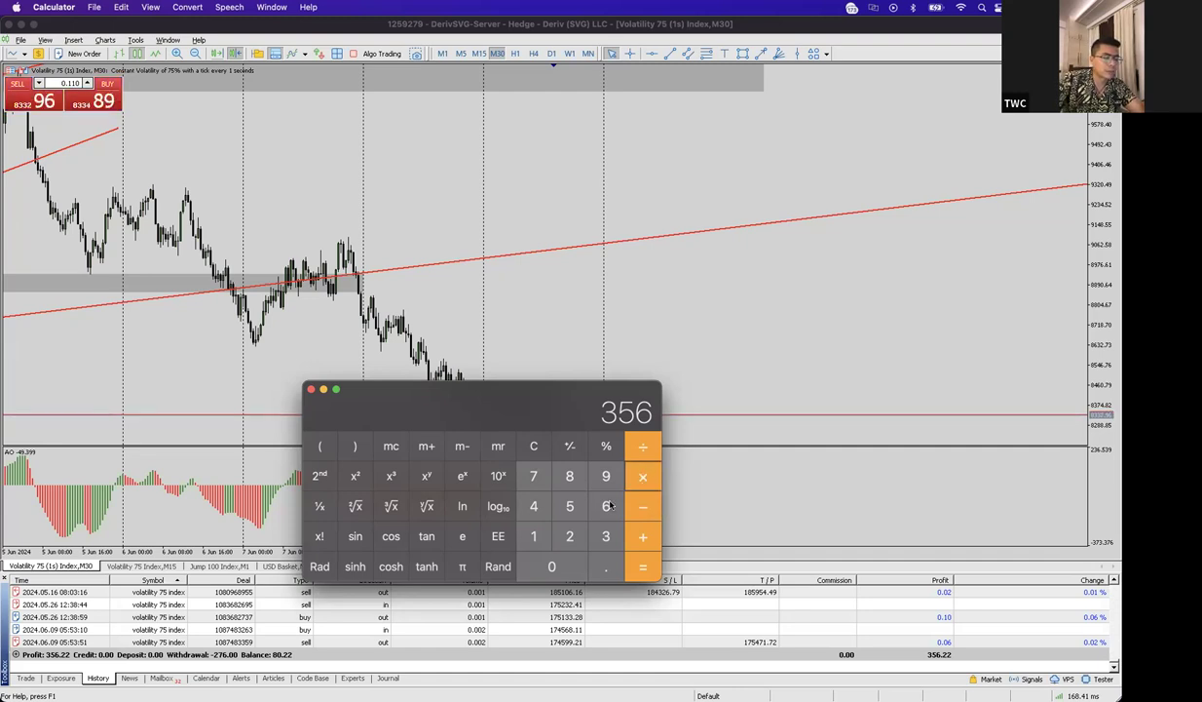
click(570, 475)
click(570, 506)
click(642, 566)
click(535, 444)
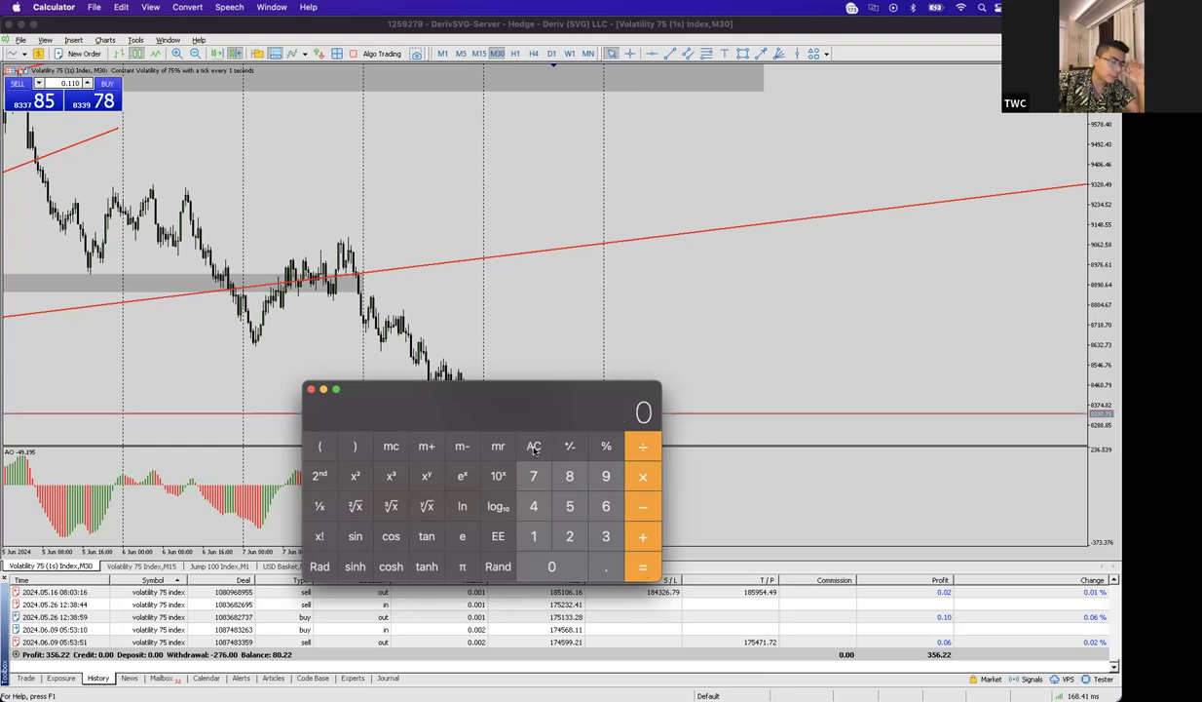
- Minimise Calculator and show the account's open trades and balance in MetaTrader 5
click(323, 389)
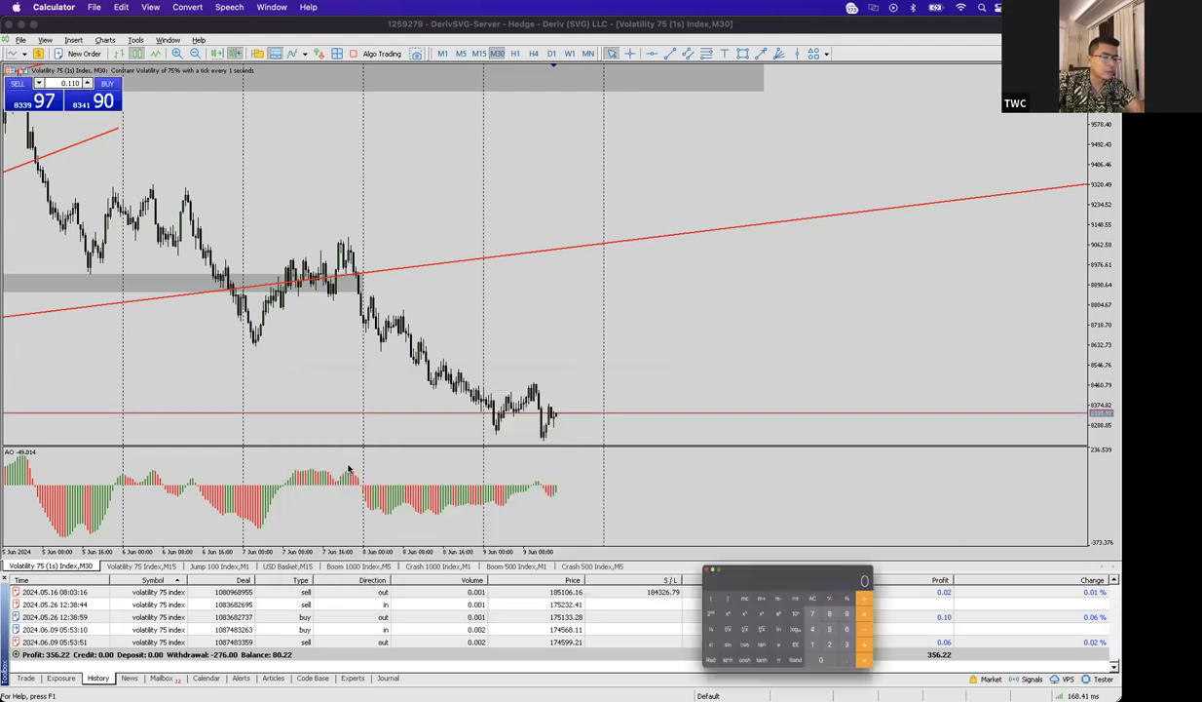
click(45, 678)
click(43, 677)
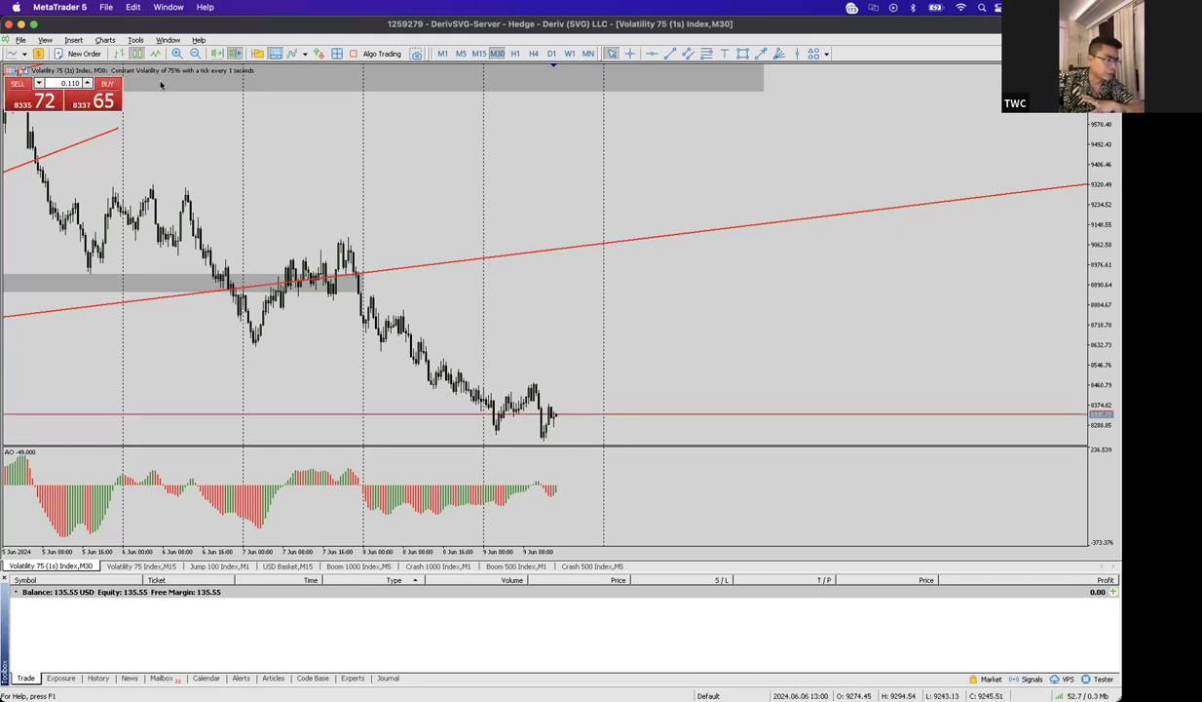
- Minimise MetaTrader 5, move from slide 65 to slide 68 of TWC BASIC PPT in PowerPoint and minimise the presentation
click(21, 24)
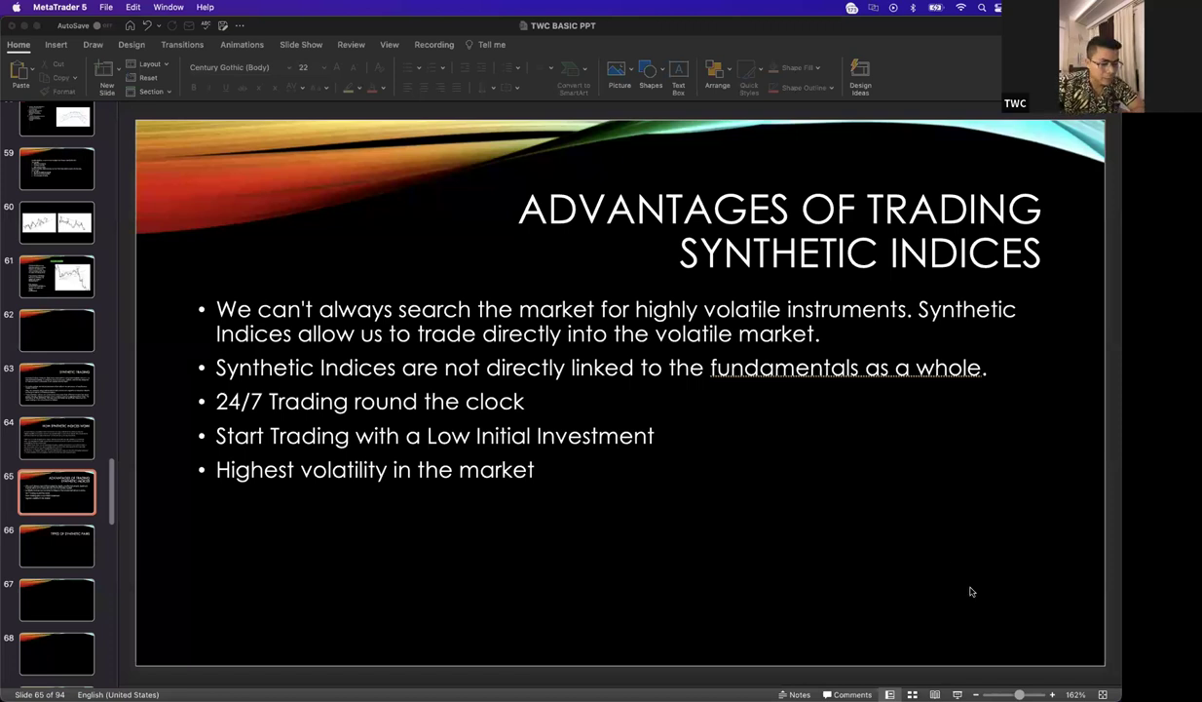
scroll(307, 319, down, 3)
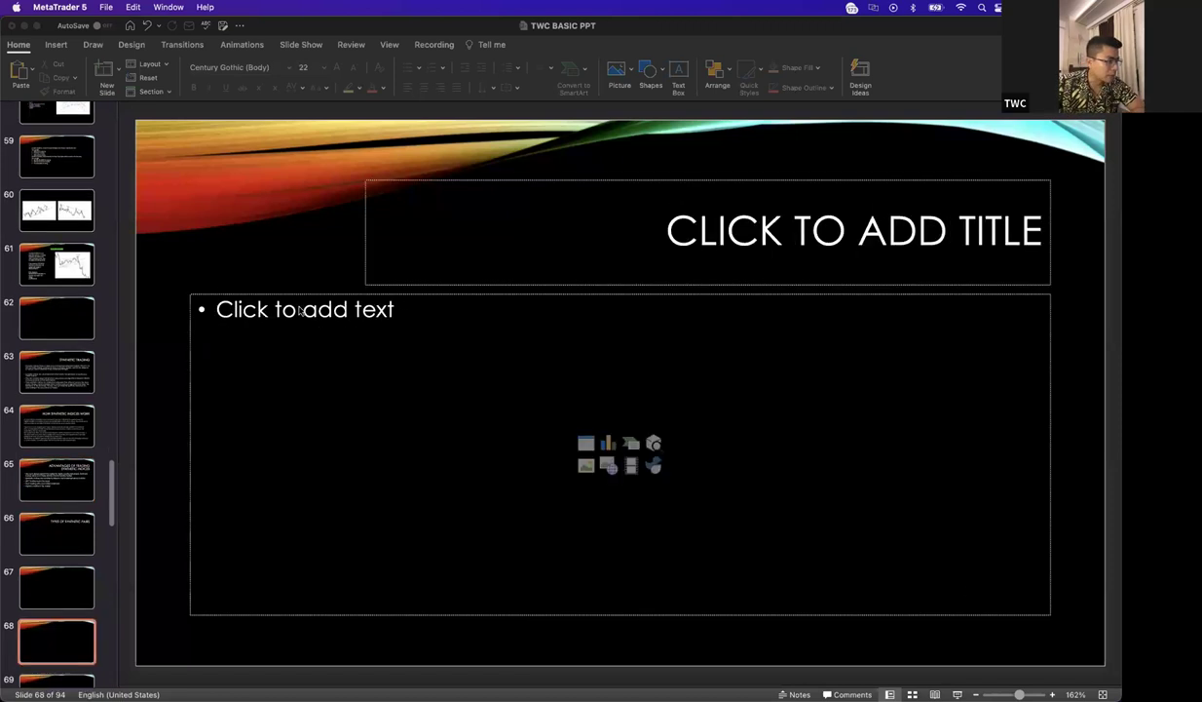
click(24, 25)
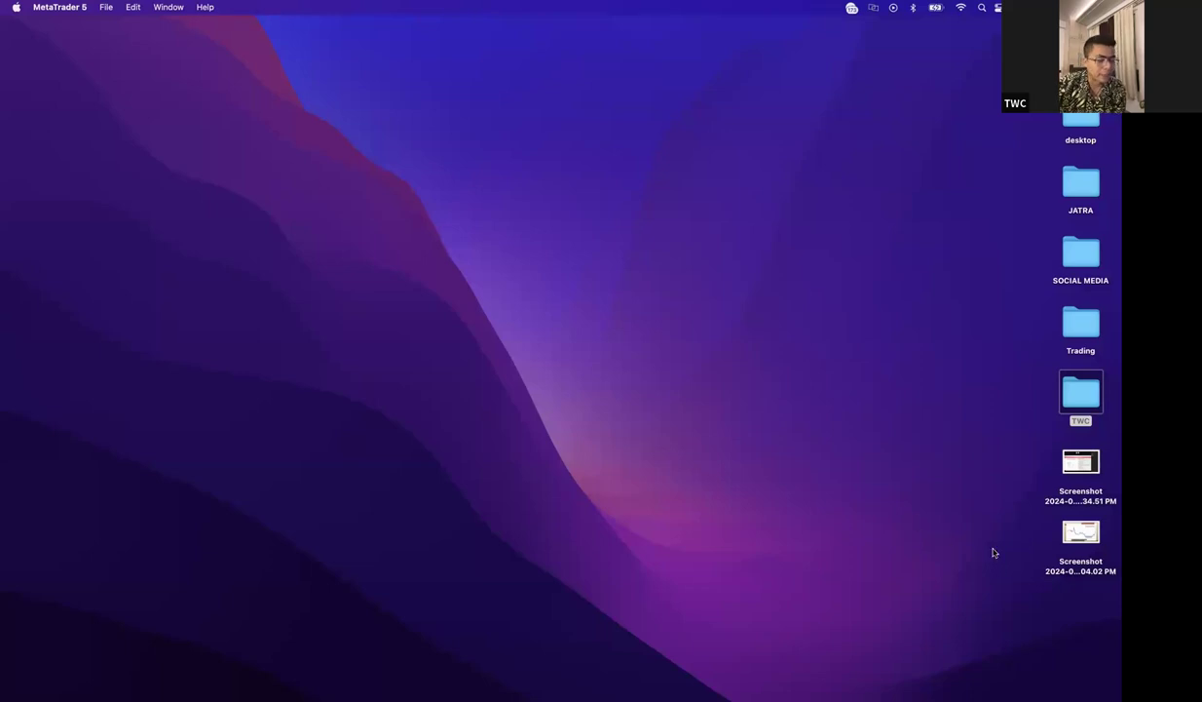
- Switch to Chrome, search for "compound interest calculator" in a new tab and open The Calculator Site's calculator
mouse_move(1047, 690)
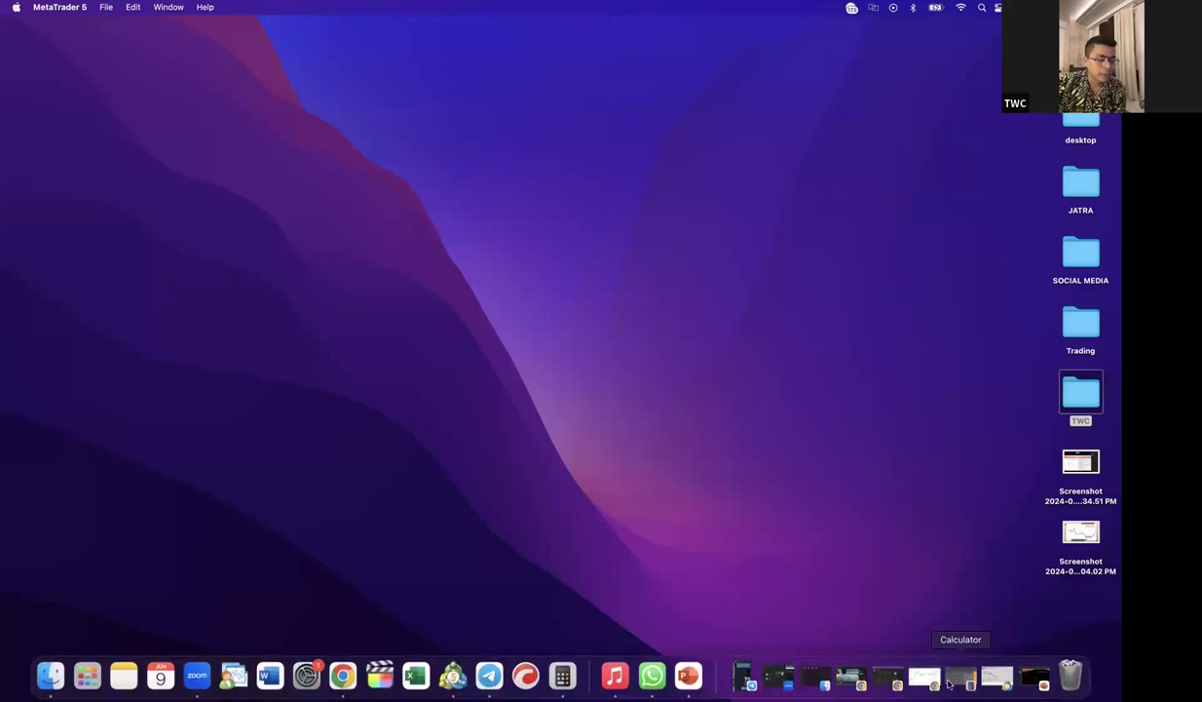
click(924, 679)
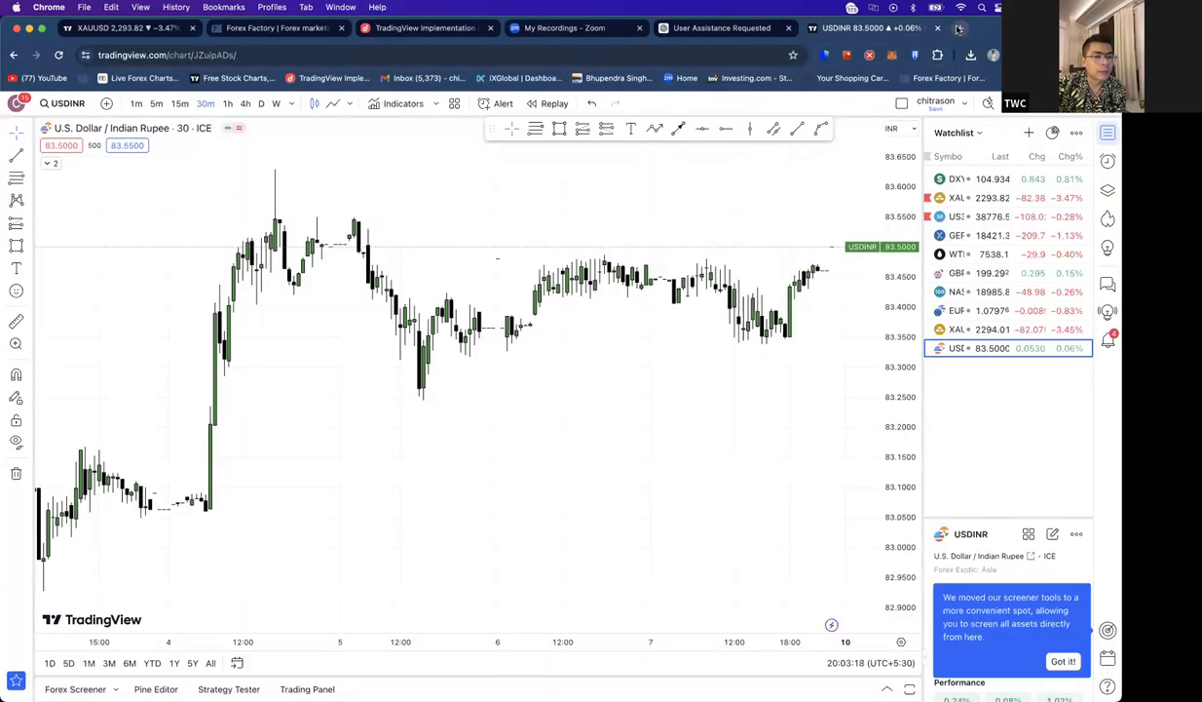
click(959, 29)
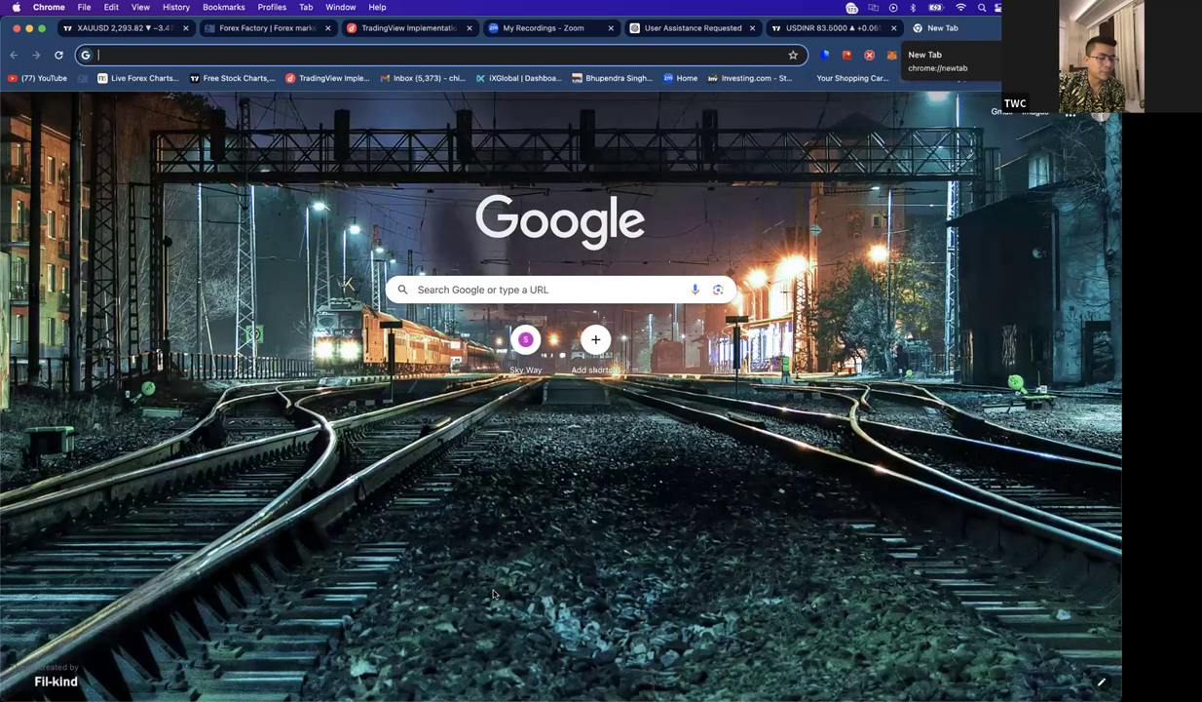
click(408, 55)
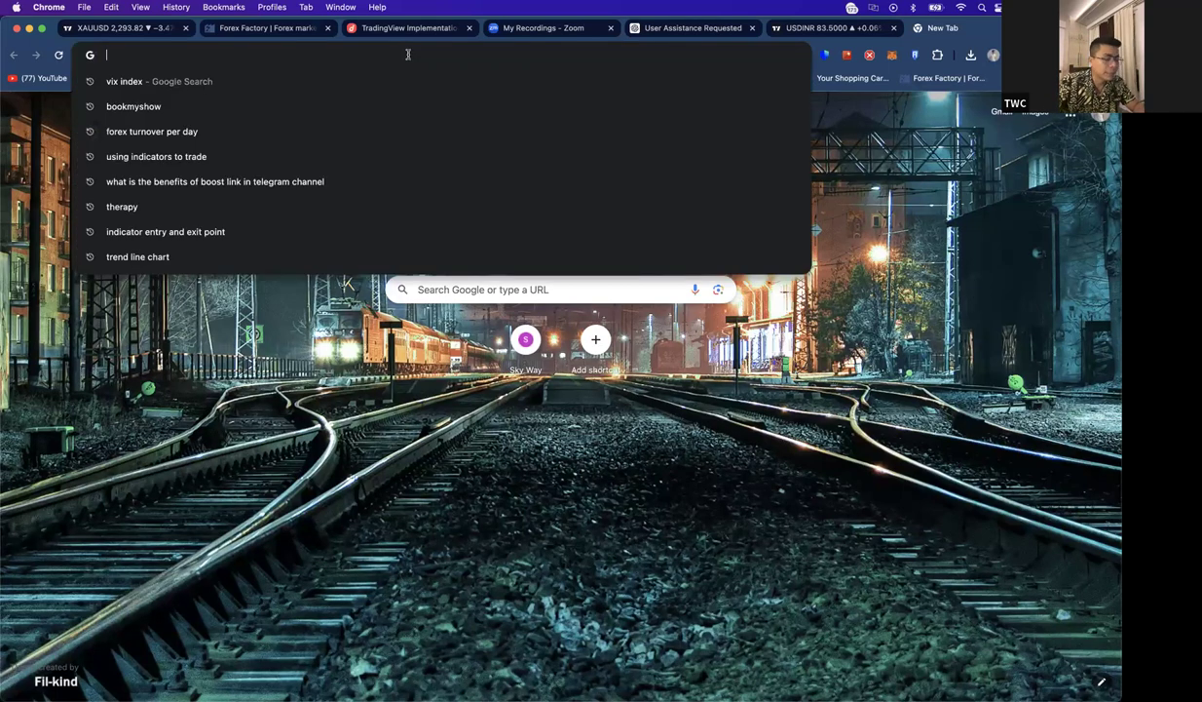
text(comp)
key(Return)
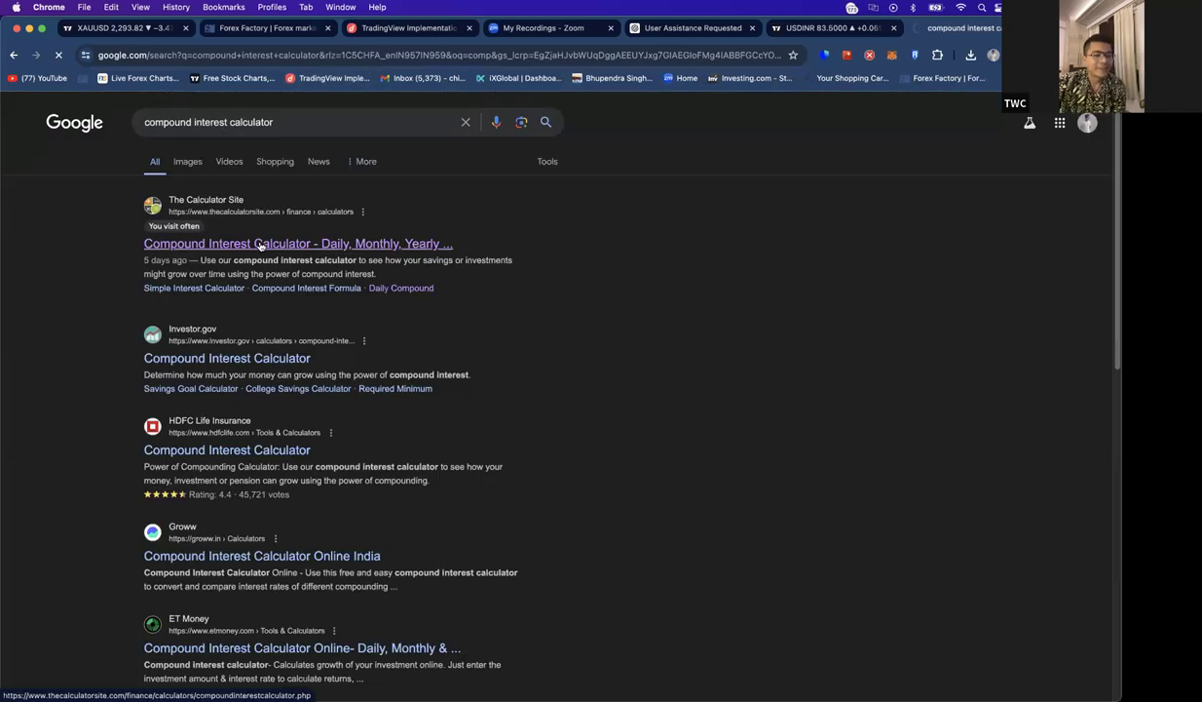
click(261, 244)
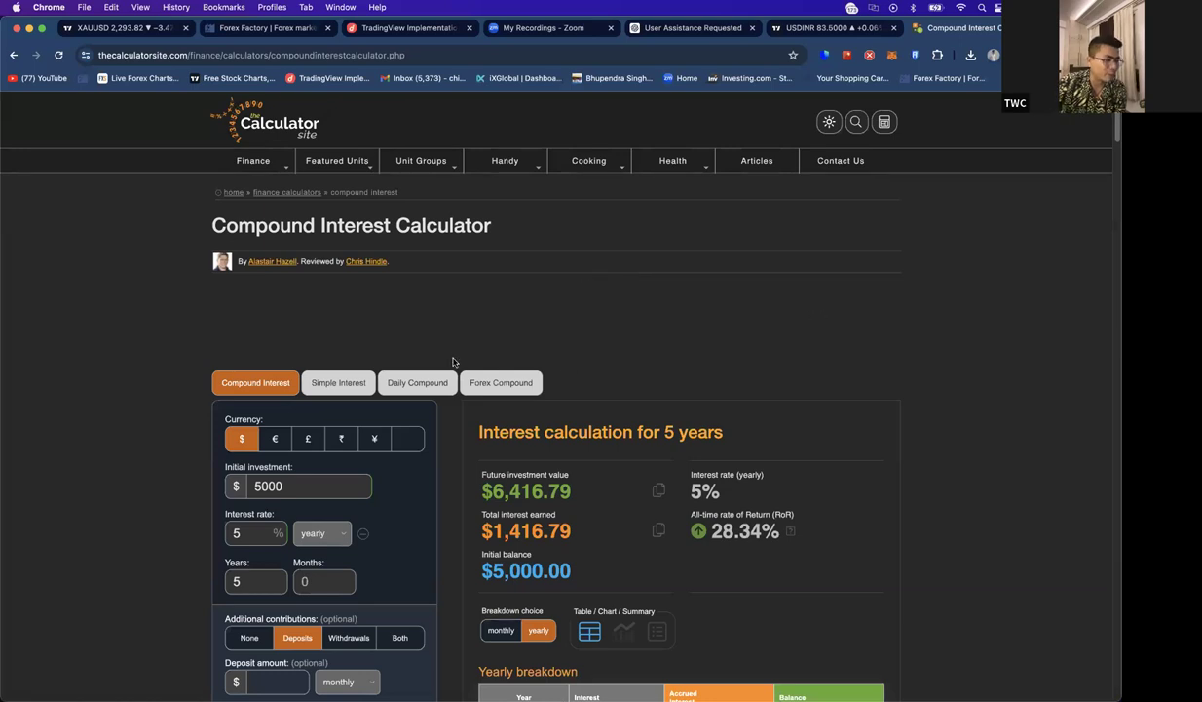
- Switch The Calculator Site from Compound Interest to the Daily Compound calculator
click(417, 382)
click(427, 380)
click(375, 382)
scroll(410, 371, down, 2)
- Calculate daily compound interest for a $50 principal at a 3% daily rate over 12 months
click(432, 349)
text(50)
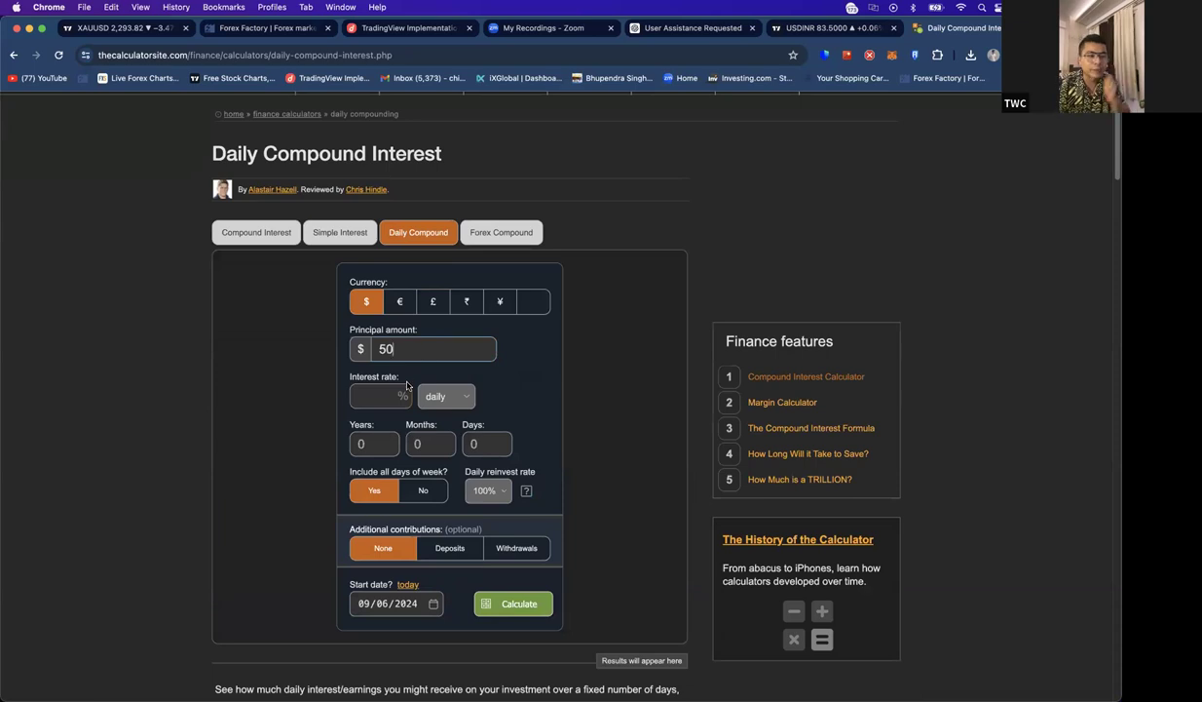
click(377, 397)
text(3)
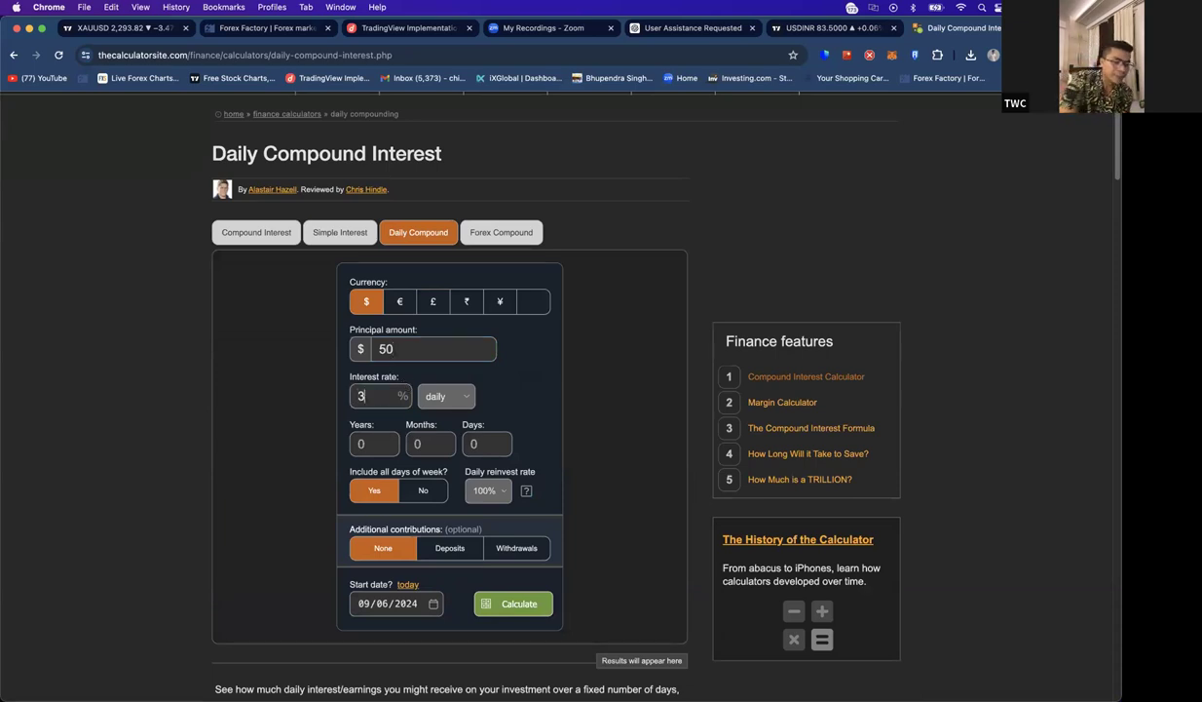
click(431, 441)
text(12)
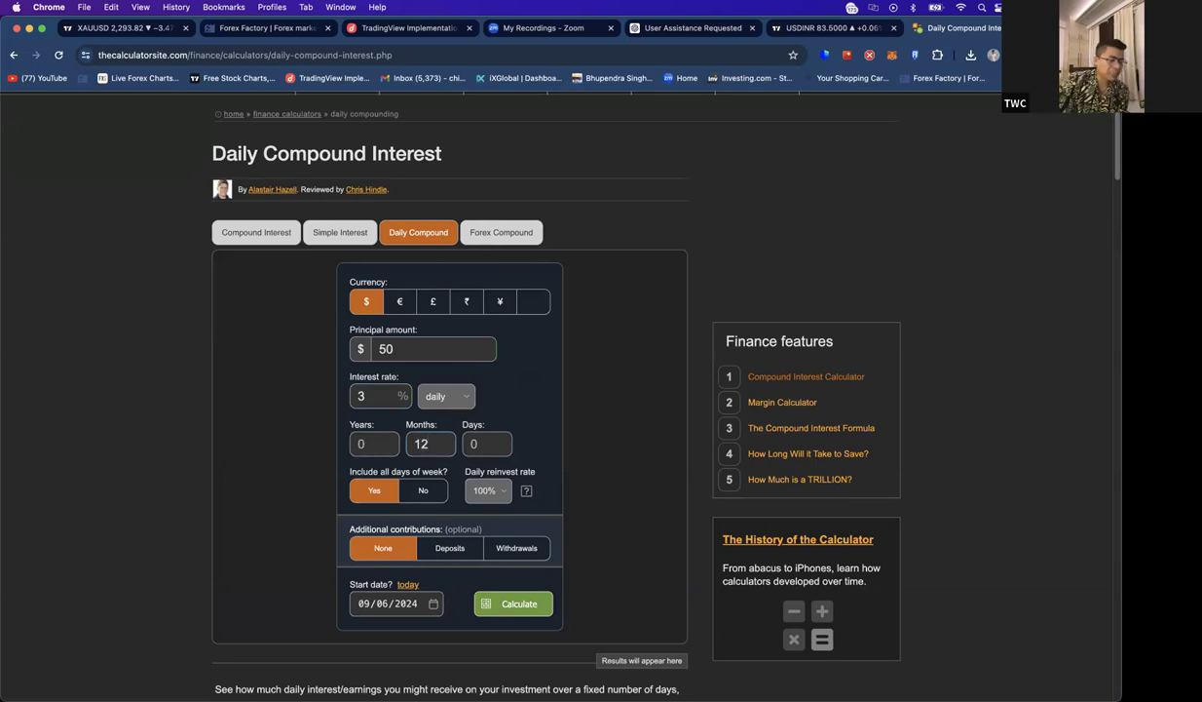
click(516, 603)
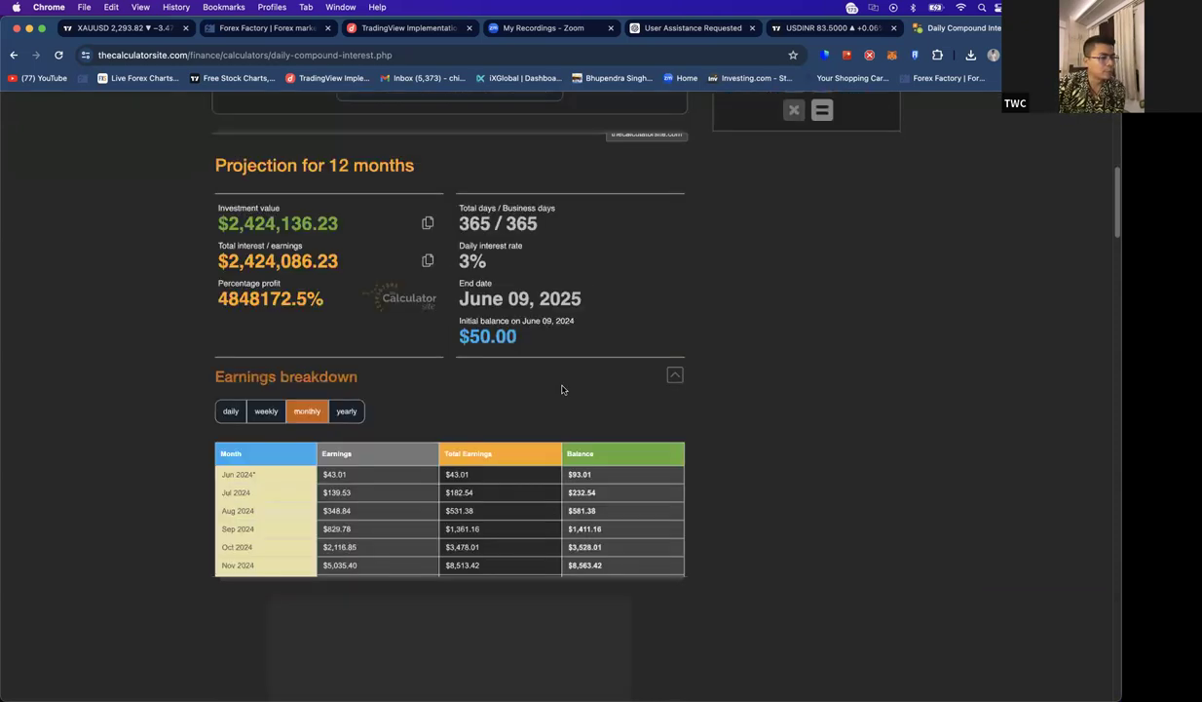
- Set the daily interest rate to 2% and recalculate the 12-month projection for the $50 principal
scroll(395, 304, up, 4)
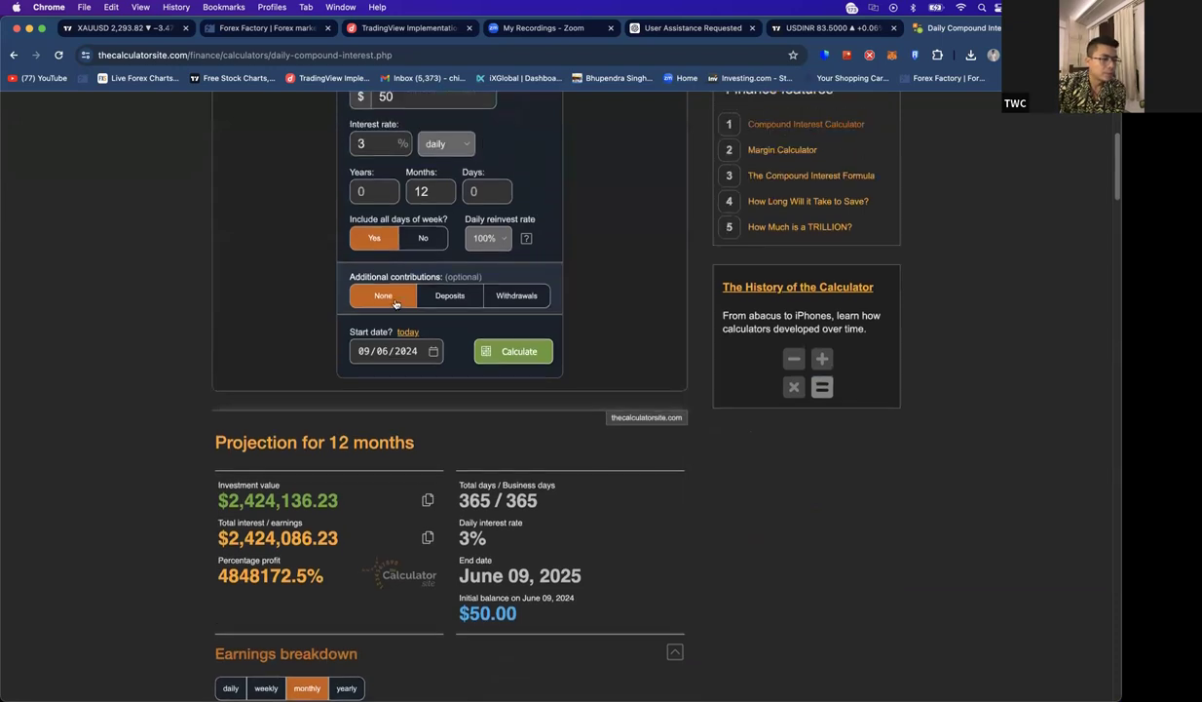
scroll(395, 304, up, 2)
drag(229, 558, 301, 565)
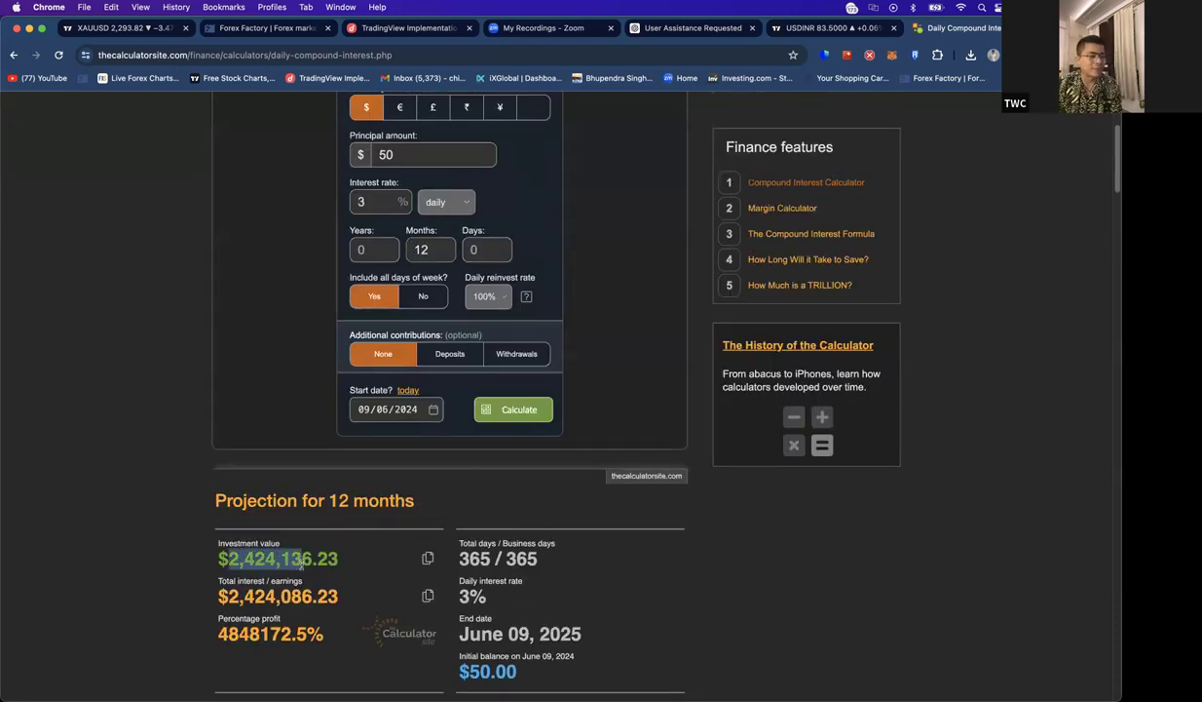
click(377, 203)
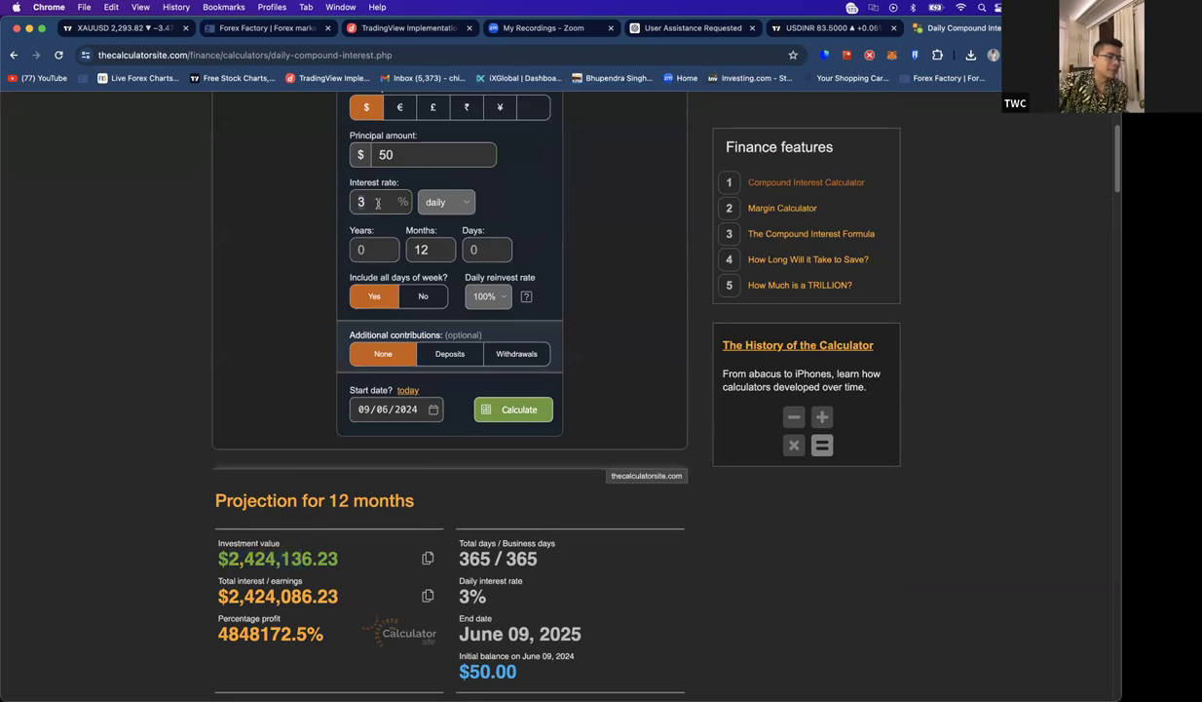
text(2)
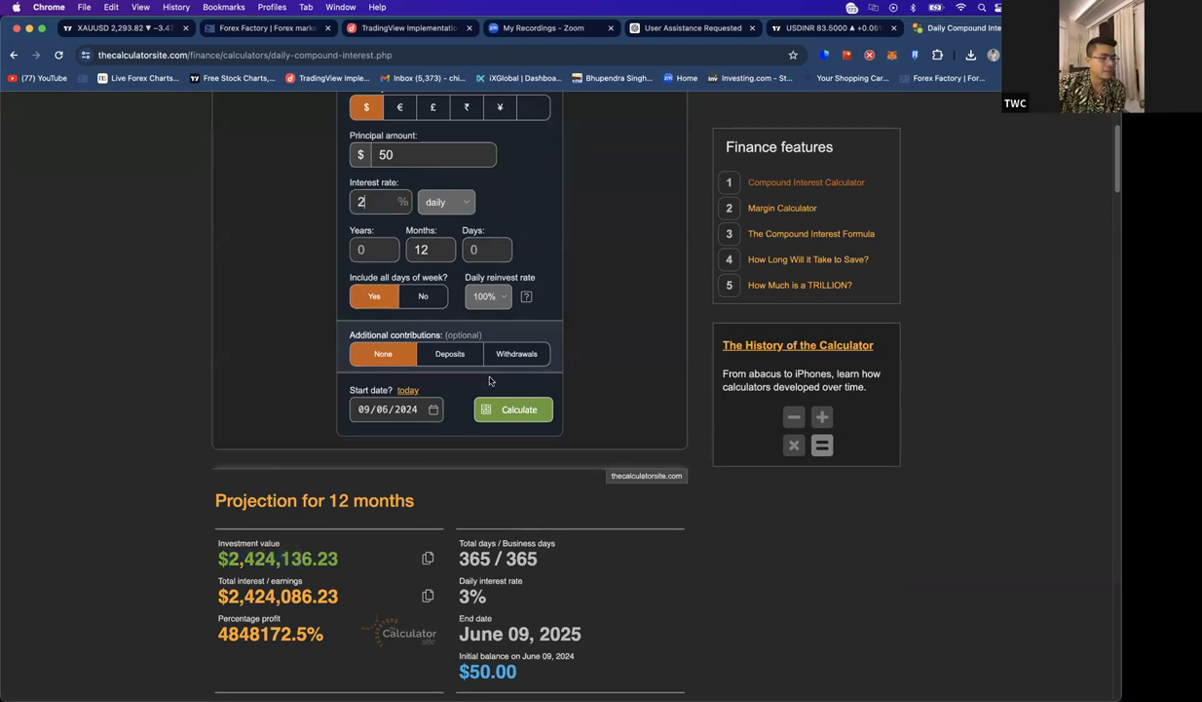
click(496, 405)
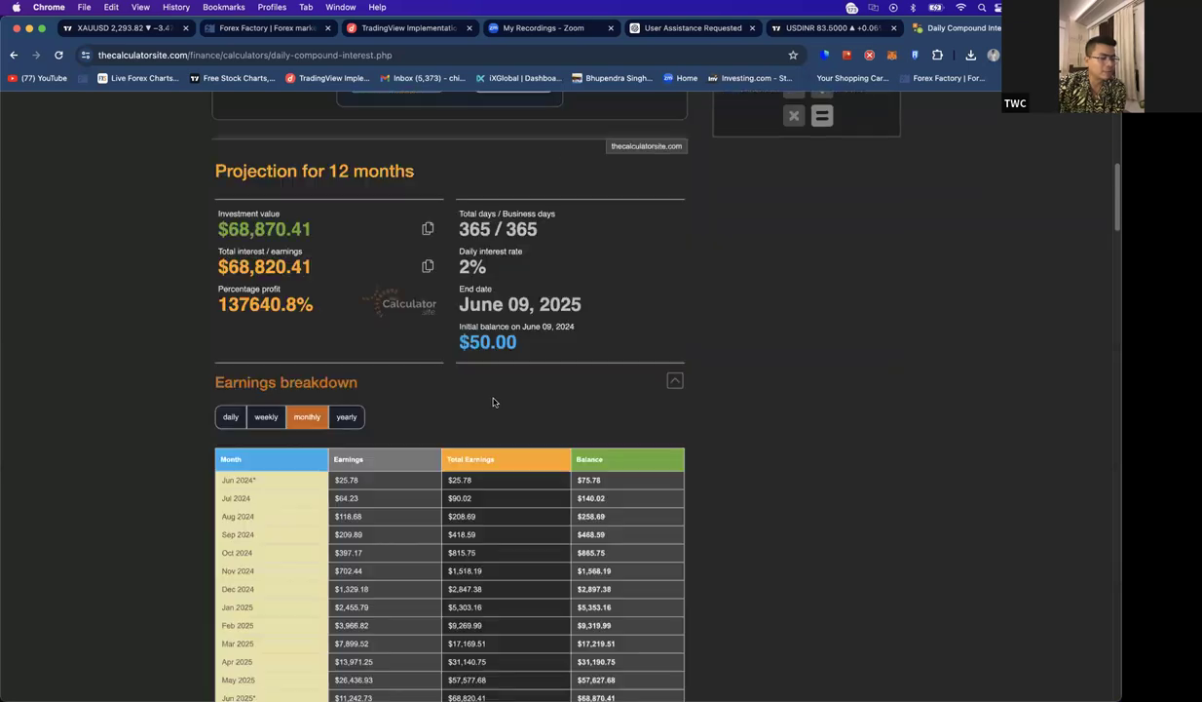
- Check the calculator inputs and highlight the investment value in the 12-month projection
scroll(402, 326, up, 5)
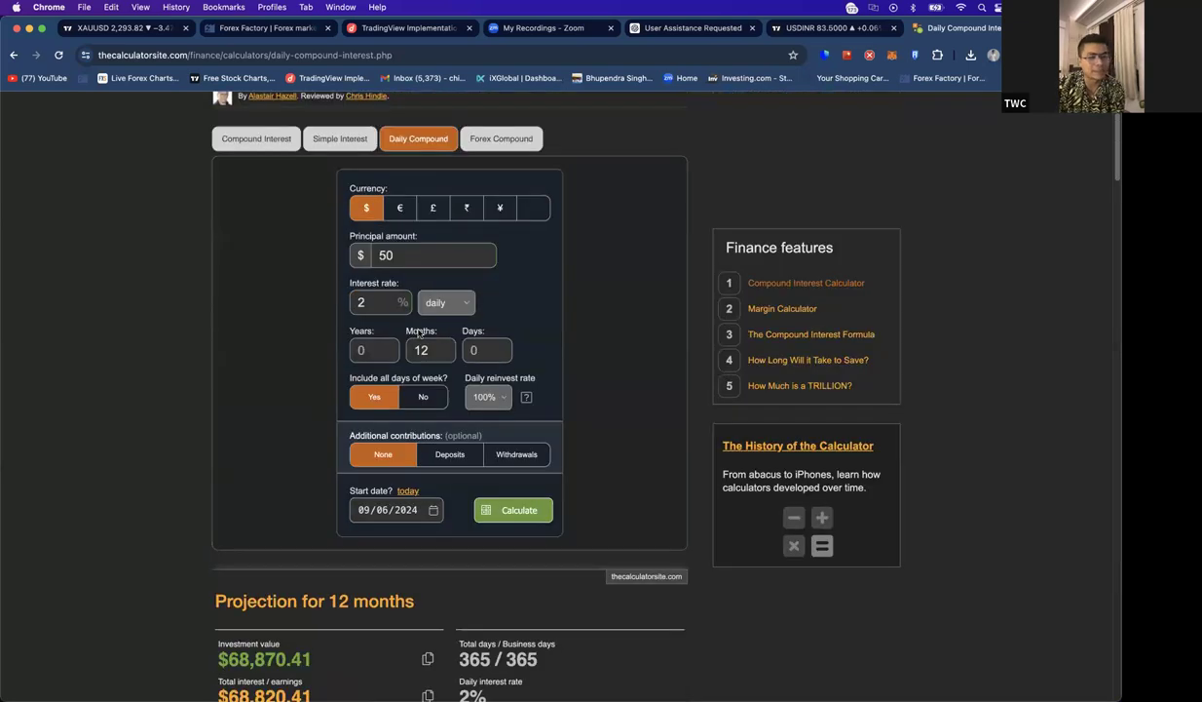
scroll(419, 333, down, 1)
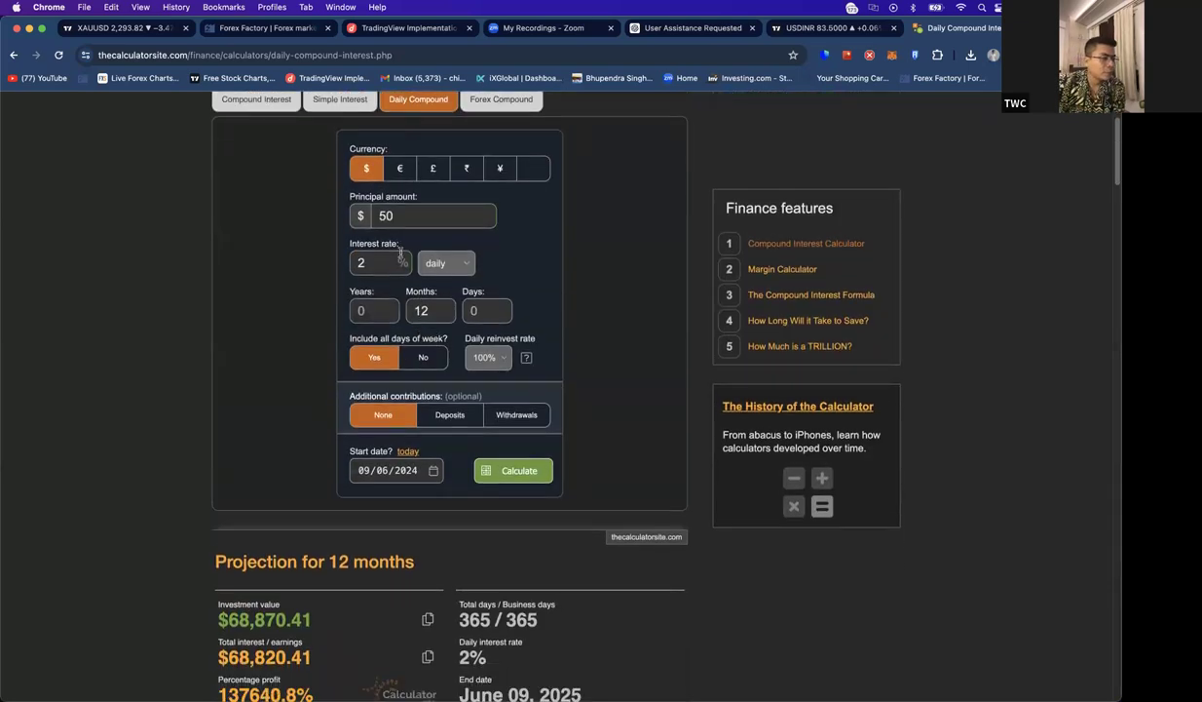
scroll(361, 265, down, 3)
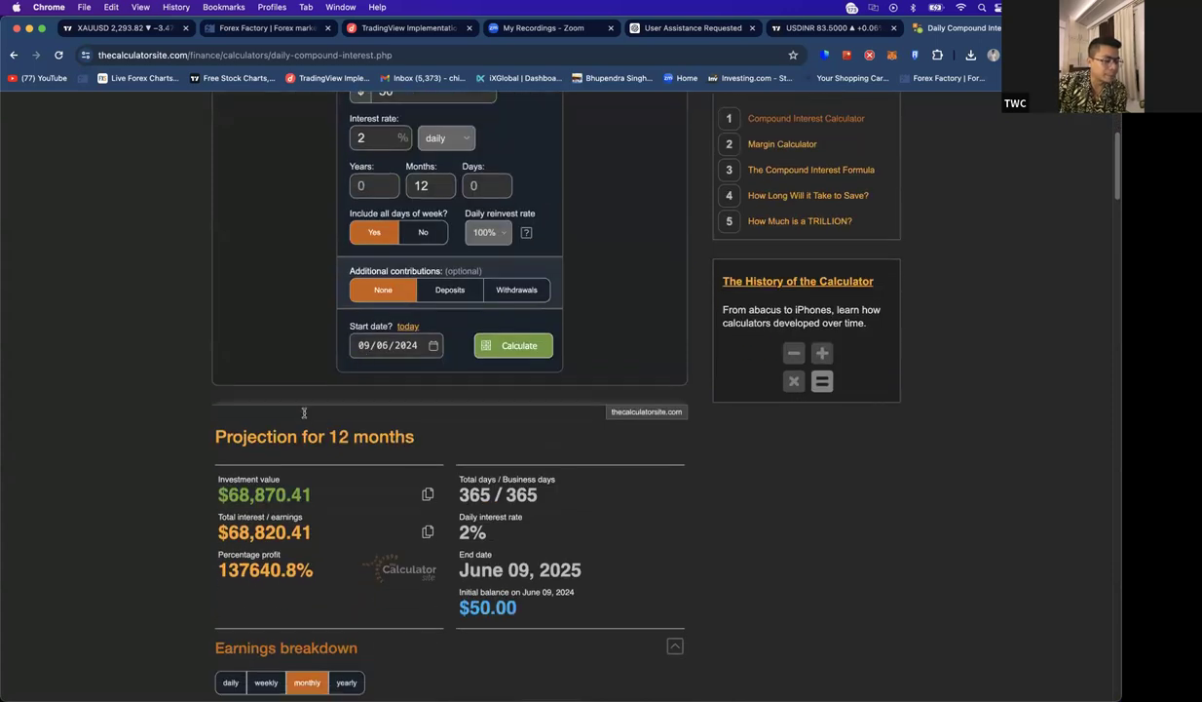
drag(284, 498, 228, 494)
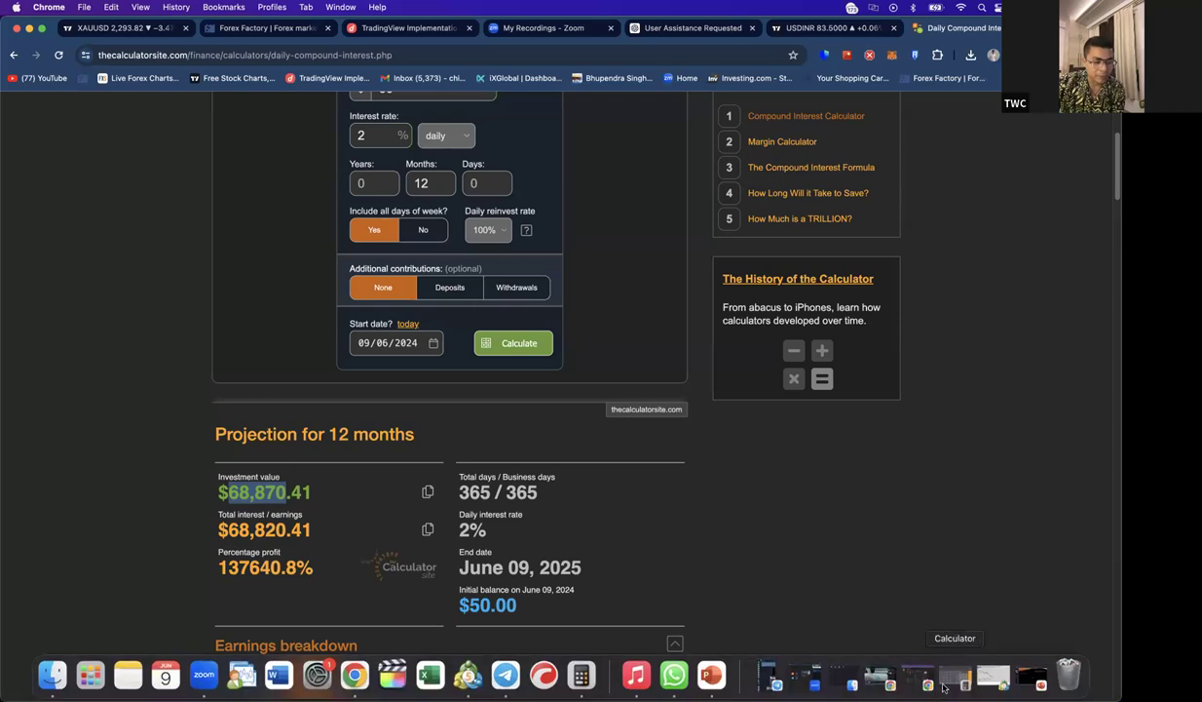
- Switch to Calculator, multiply 68000 by 85 and minimise it
click(921, 690)
click(604, 503)
click(566, 477)
double_click(564, 559)
click(563, 559)
click(638, 472)
click(568, 467)
click(575, 504)
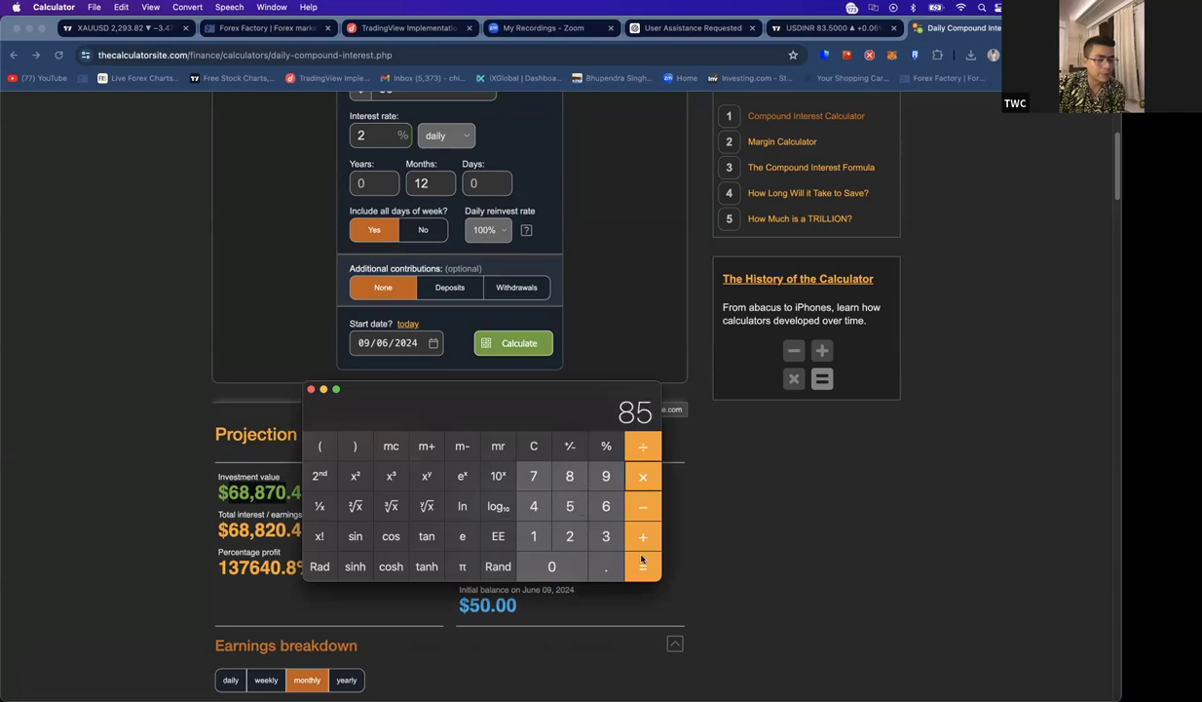
key(Return)
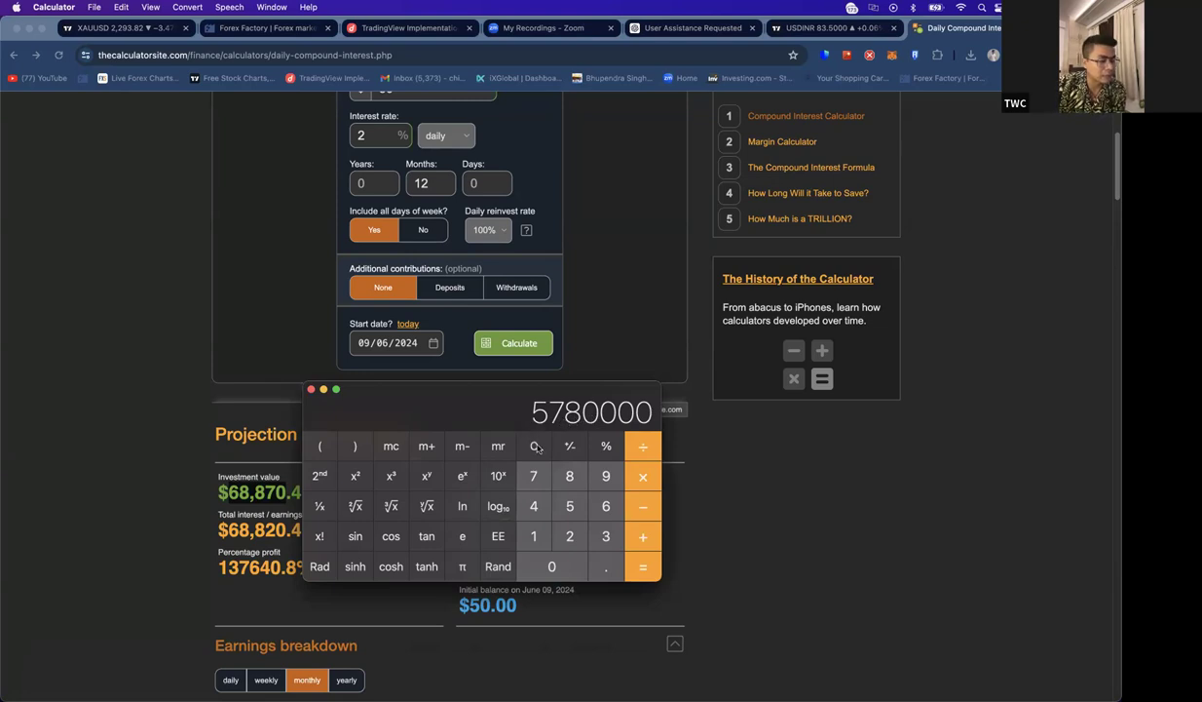
click(325, 390)
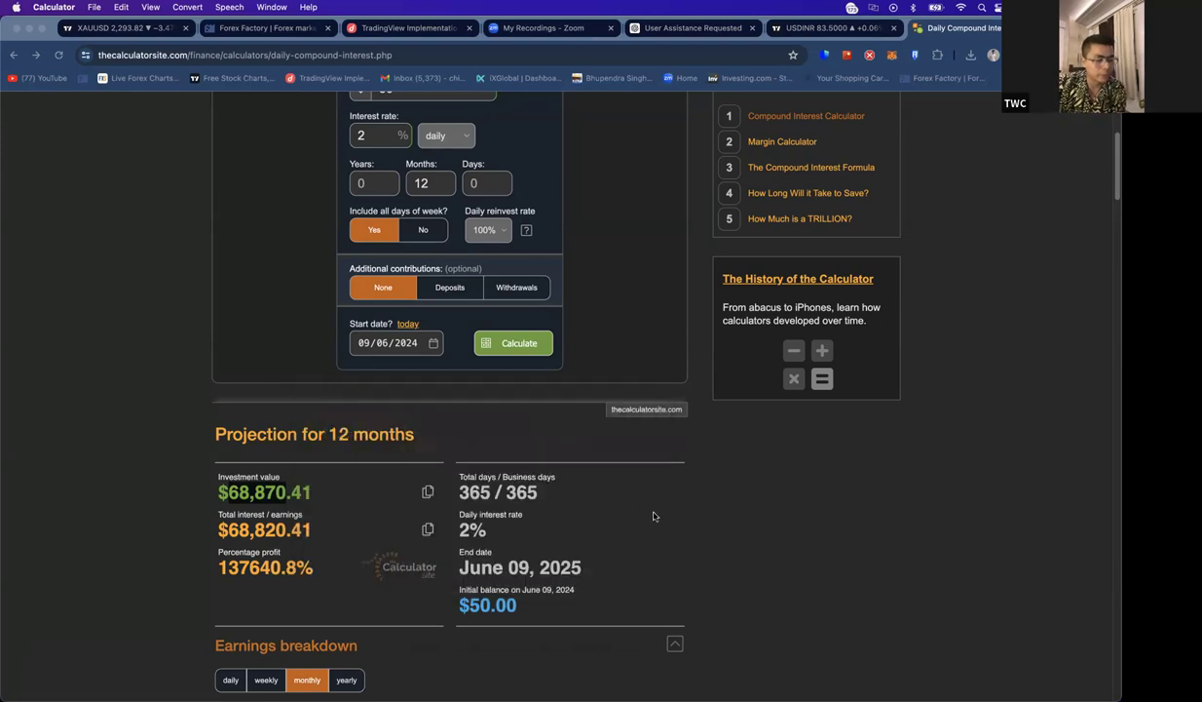
- Review the earnings breakdown by day and return it to the monthly view
scroll(654, 517, down, 2)
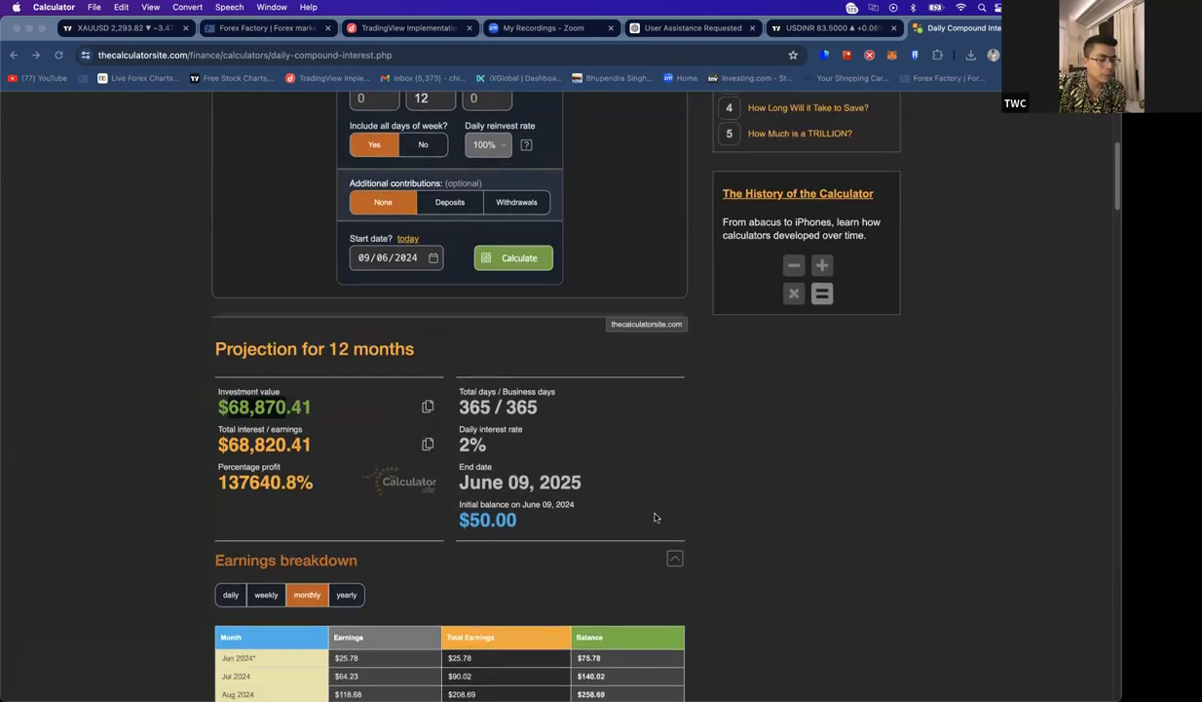
scroll(654, 518, down, 3)
scroll(728, 475, down, 1)
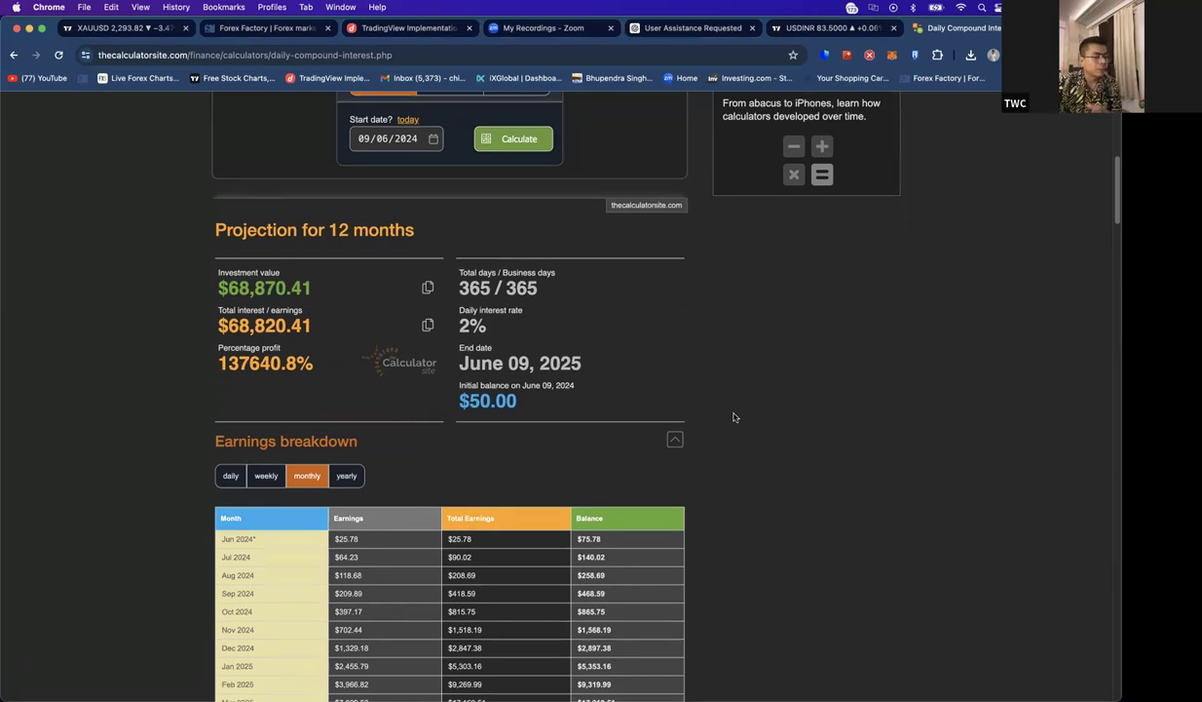
scroll(292, 191, down, 8)
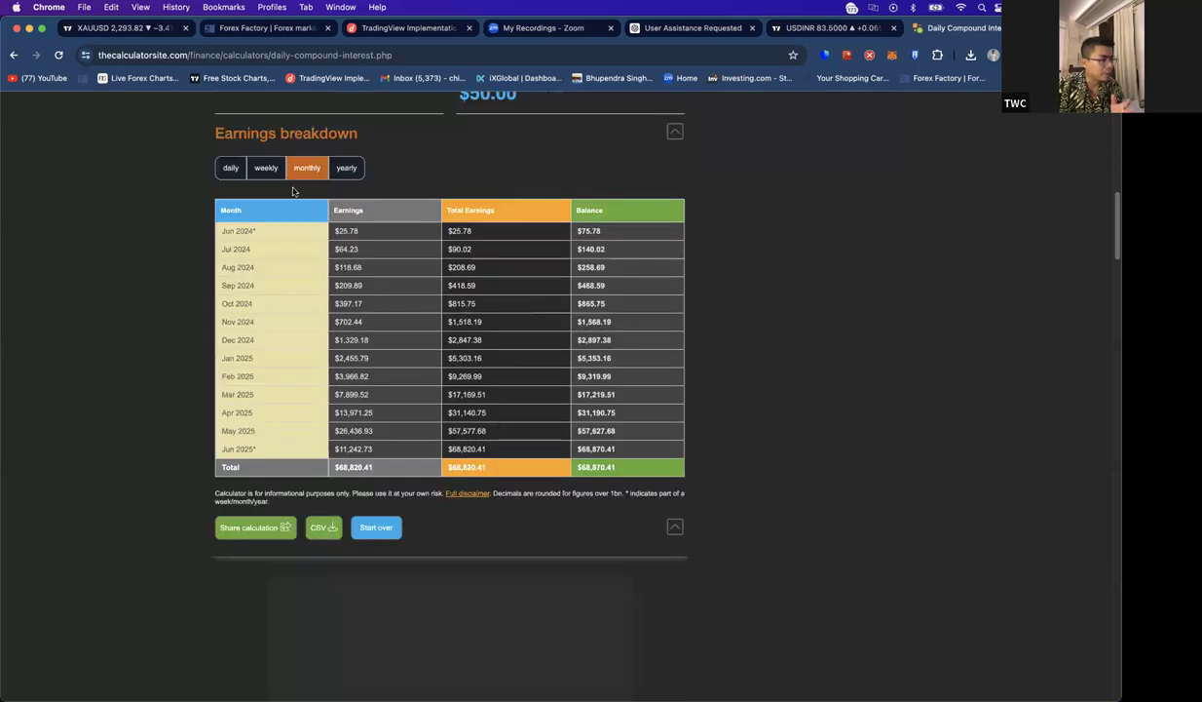
click(228, 169)
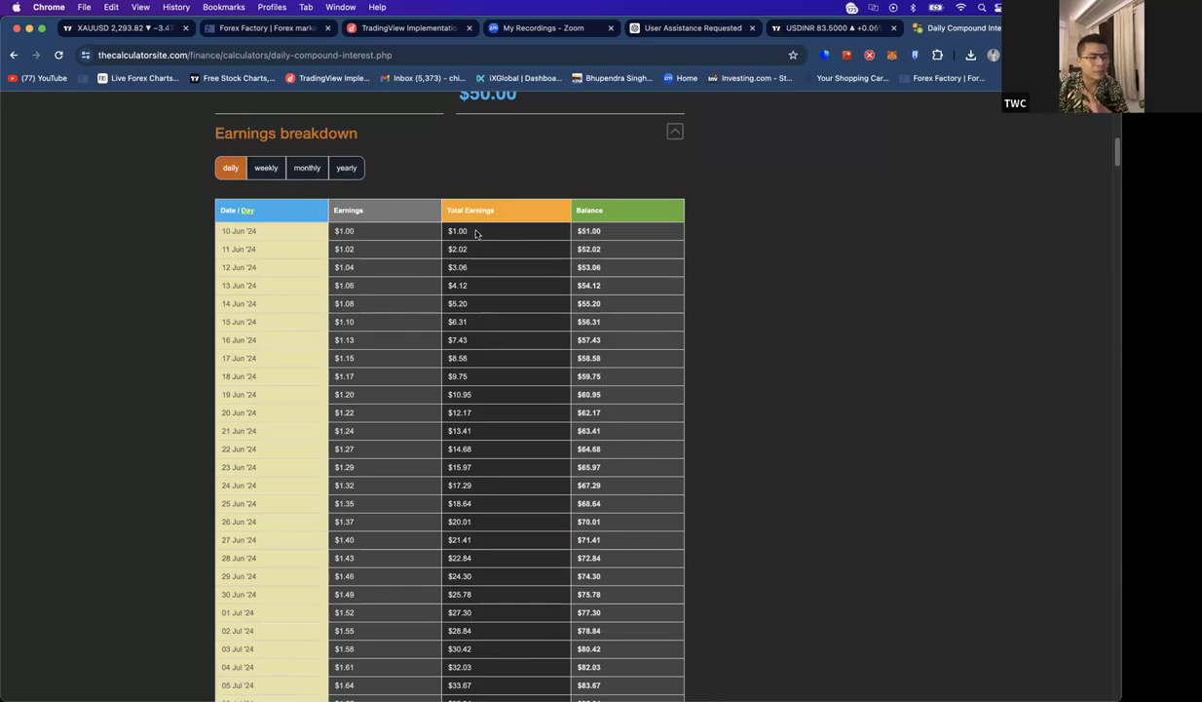
click(305, 170)
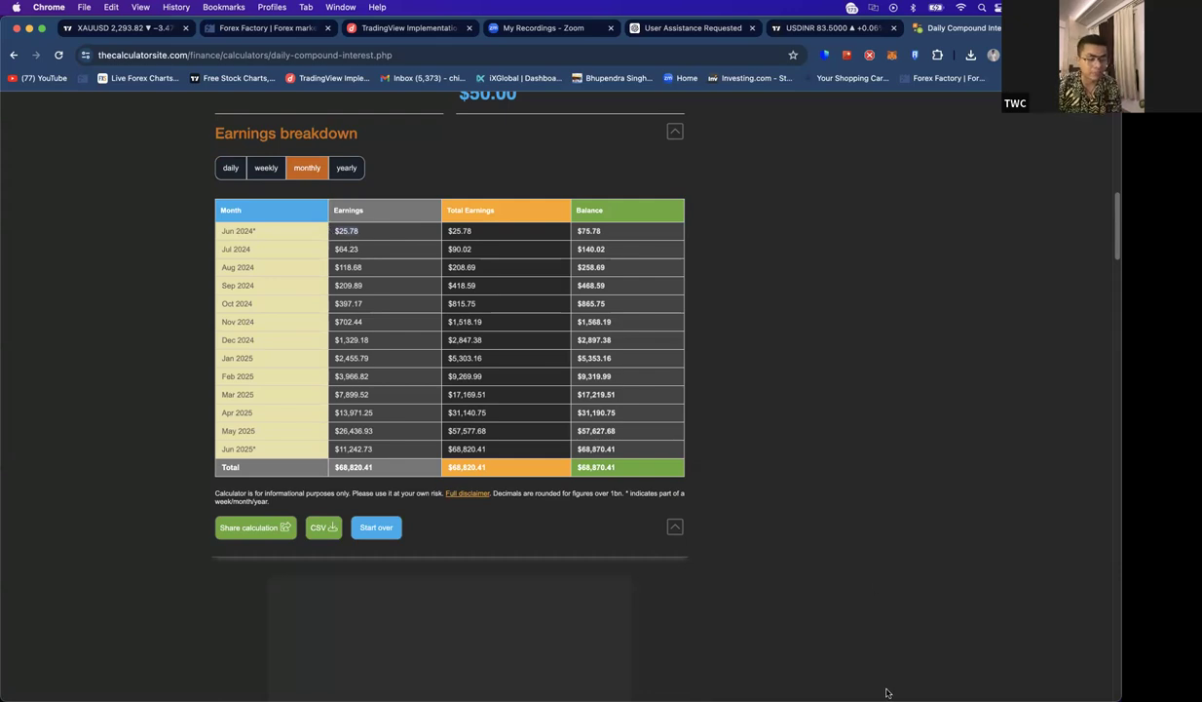
- Switch back to Calculator, multiply 25 by 85, clear the result and close it
click(994, 674)
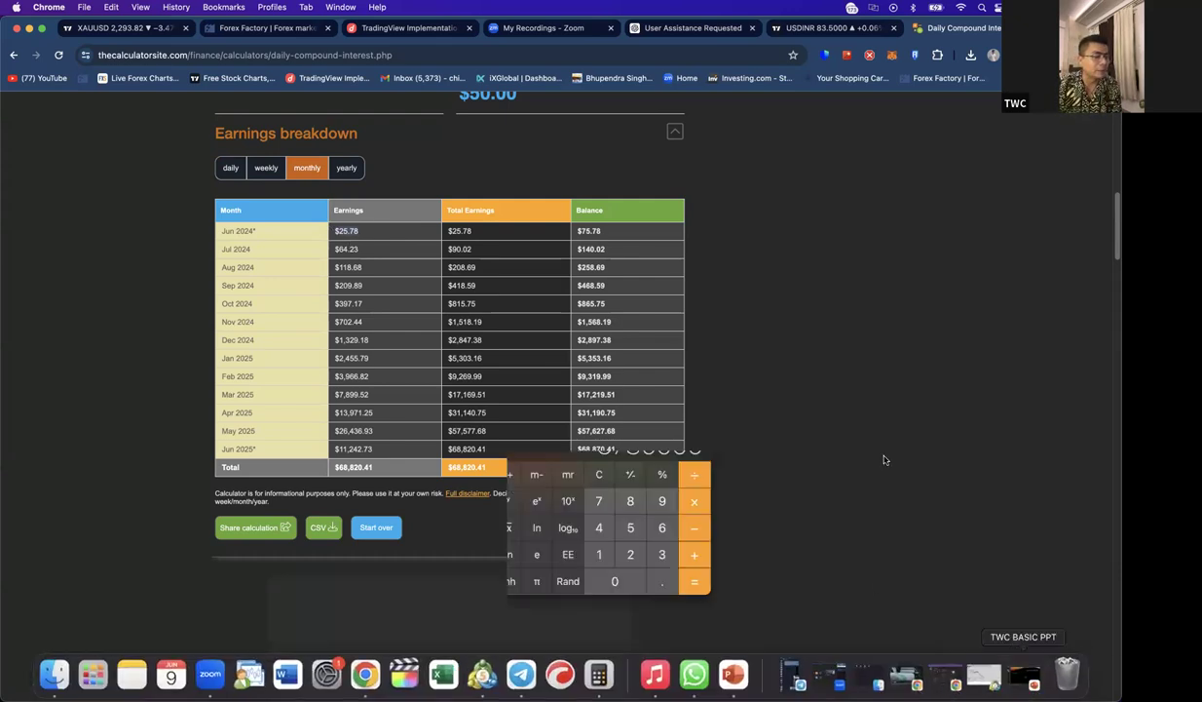
click(528, 440)
click(569, 535)
click(570, 505)
click(642, 475)
click(570, 476)
click(570, 506)
click(643, 563)
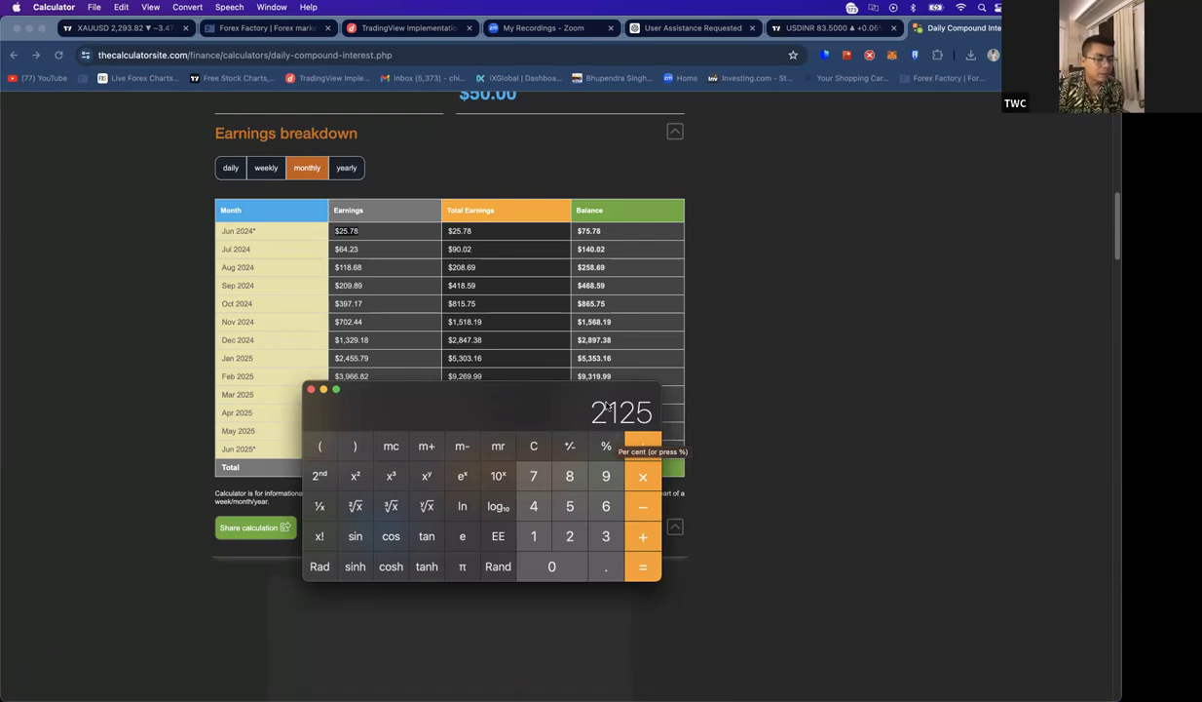
key(Escape)
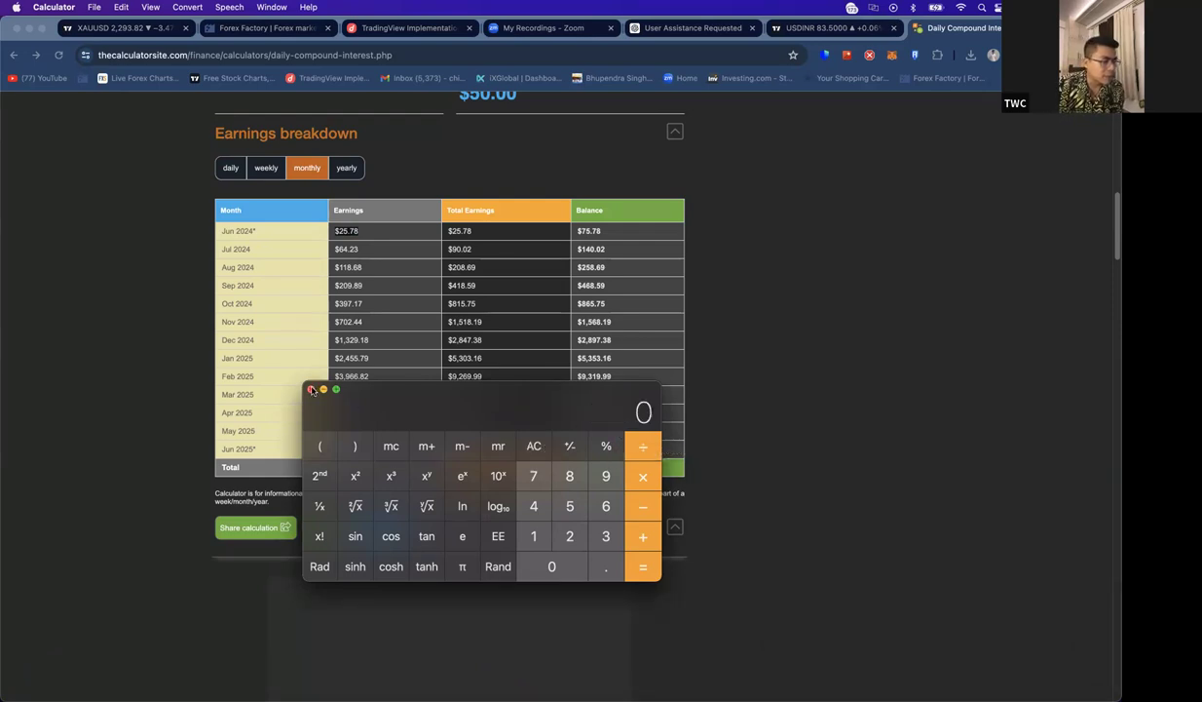
click(311, 389)
- Highlight the June 2025 earnings in the monthly breakdown and review the 12-month projection
drag(373, 449, 325, 451)
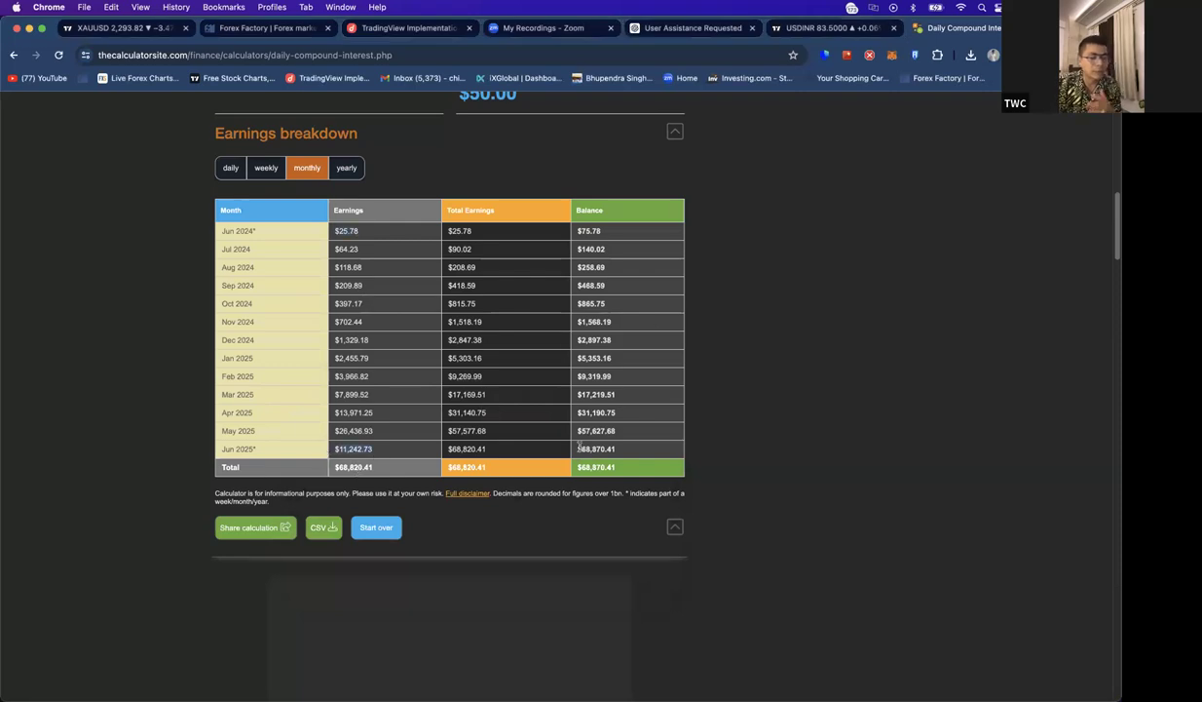
scroll(612, 386, up, 10)
scroll(606, 395, down, 3)
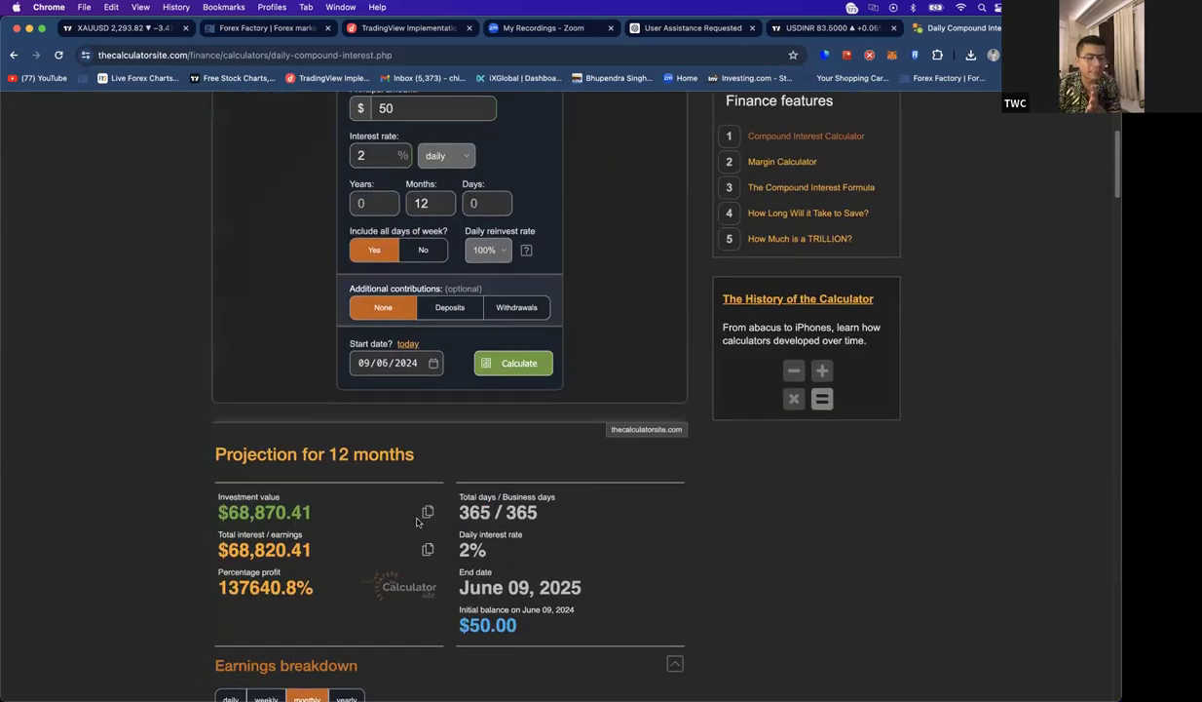
scroll(437, 502, down, 2)
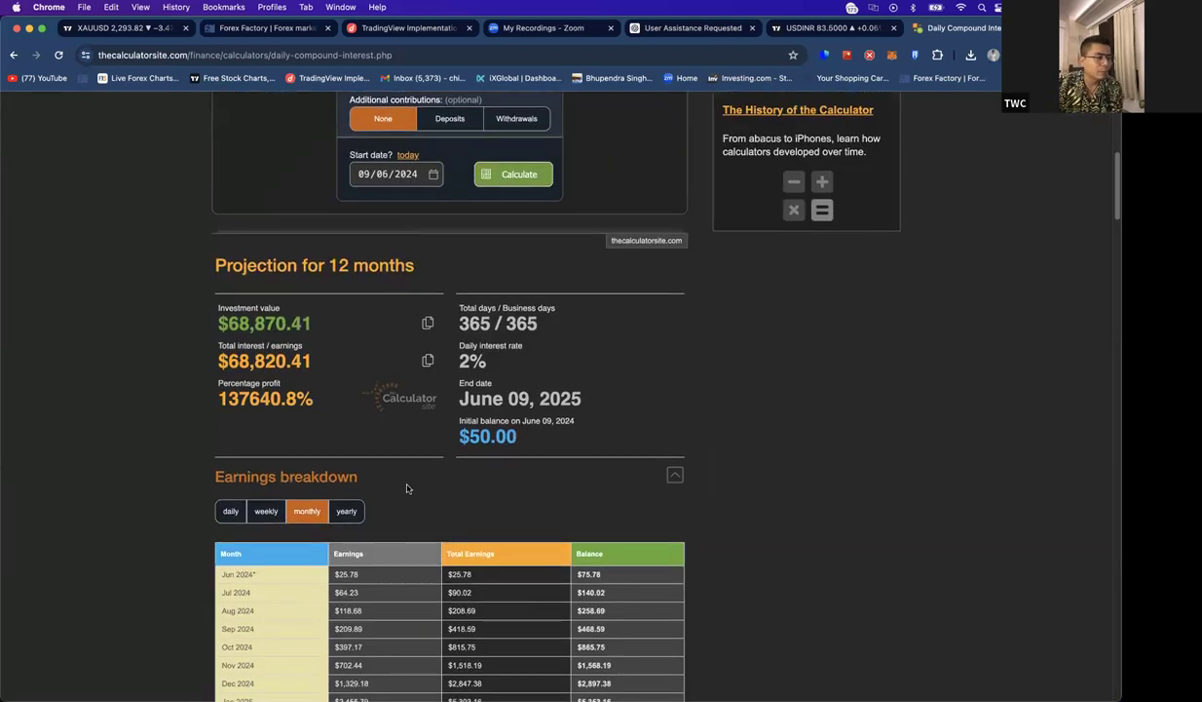
scroll(406, 486, up, 3)
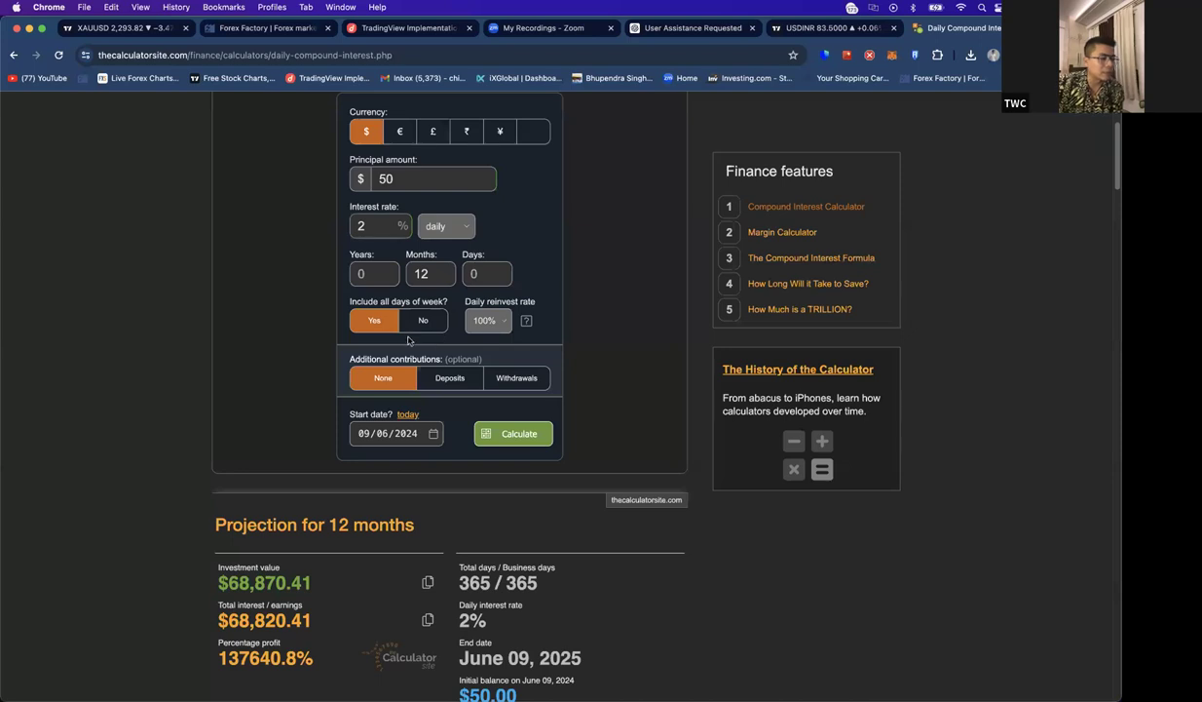
- Add weekly withdrawals of $300 to the daily compound calculation and recalculate the projection
click(499, 376)
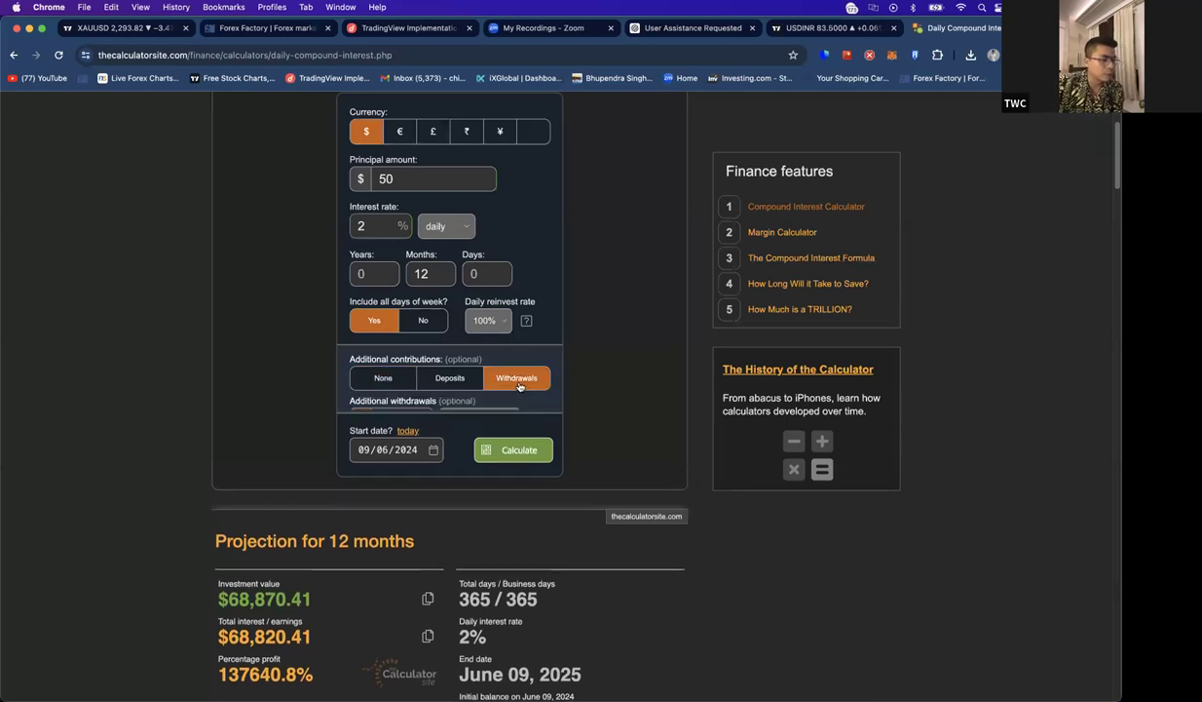
click(424, 426)
click(472, 421)
click(475, 396)
click(403, 424)
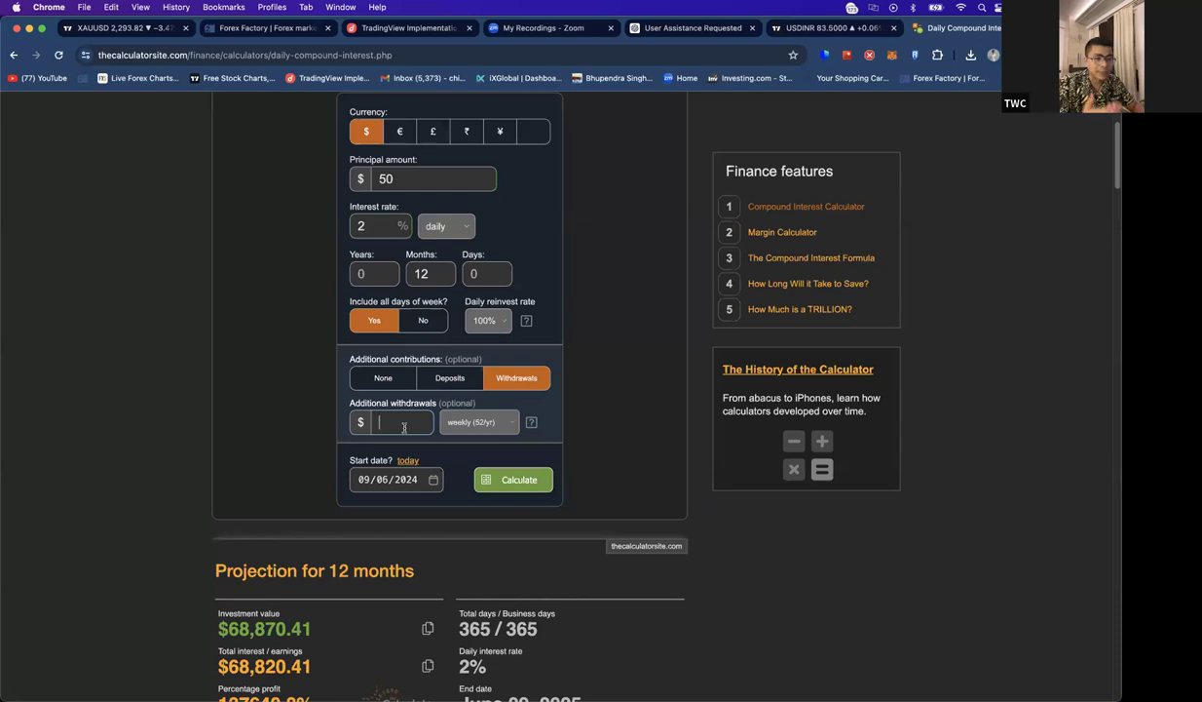
text(300)
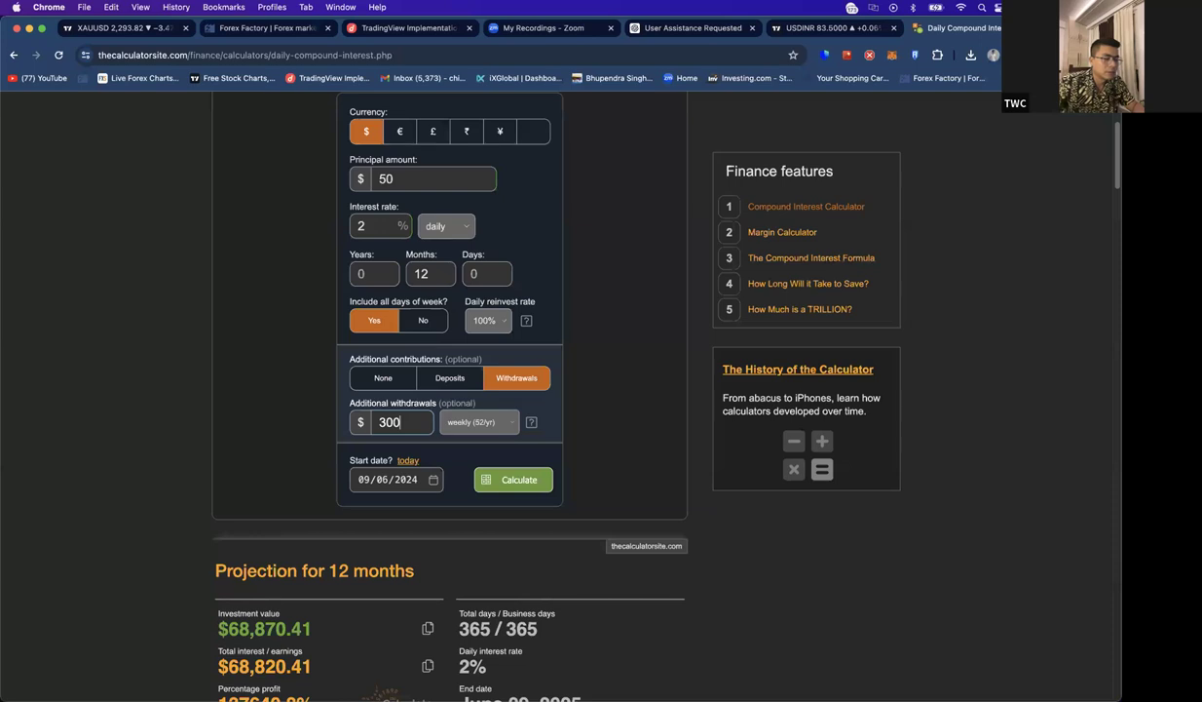
click(509, 477)
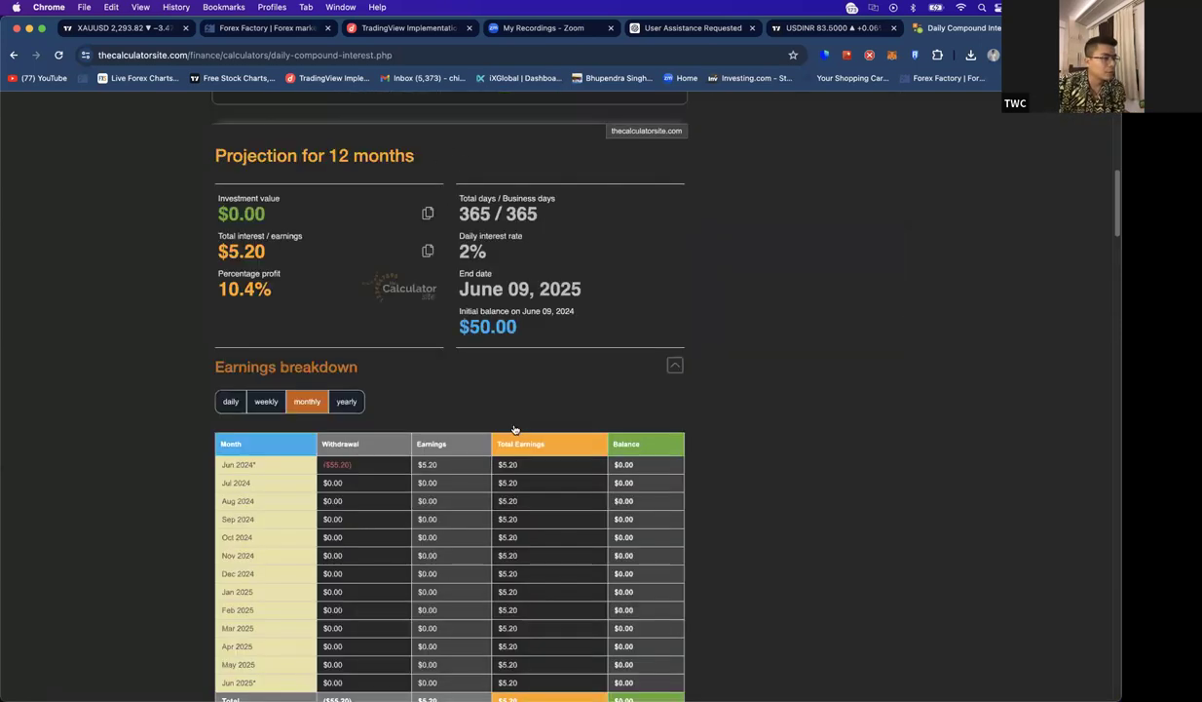
- Change the $300 withdrawals to monthly (12/yr), recalculate and review the monthly earnings breakdown
scroll(402, 410, down, 5)
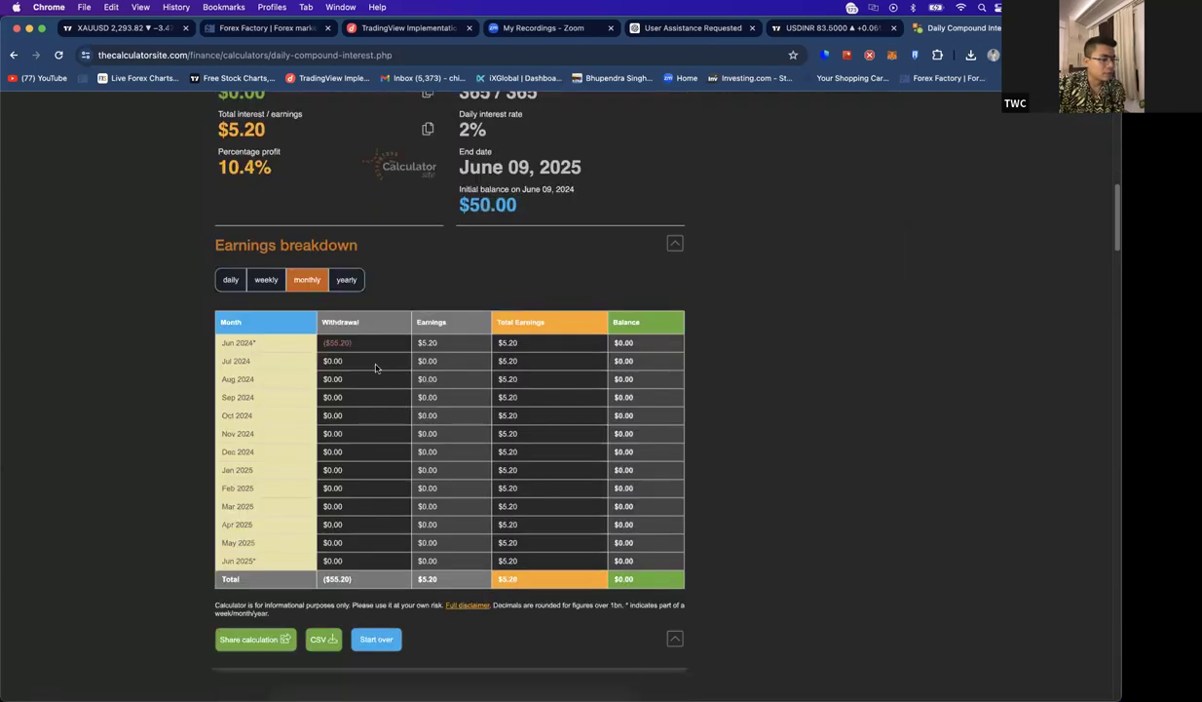
scroll(487, 458, up, 1)
scroll(498, 471, up, 8)
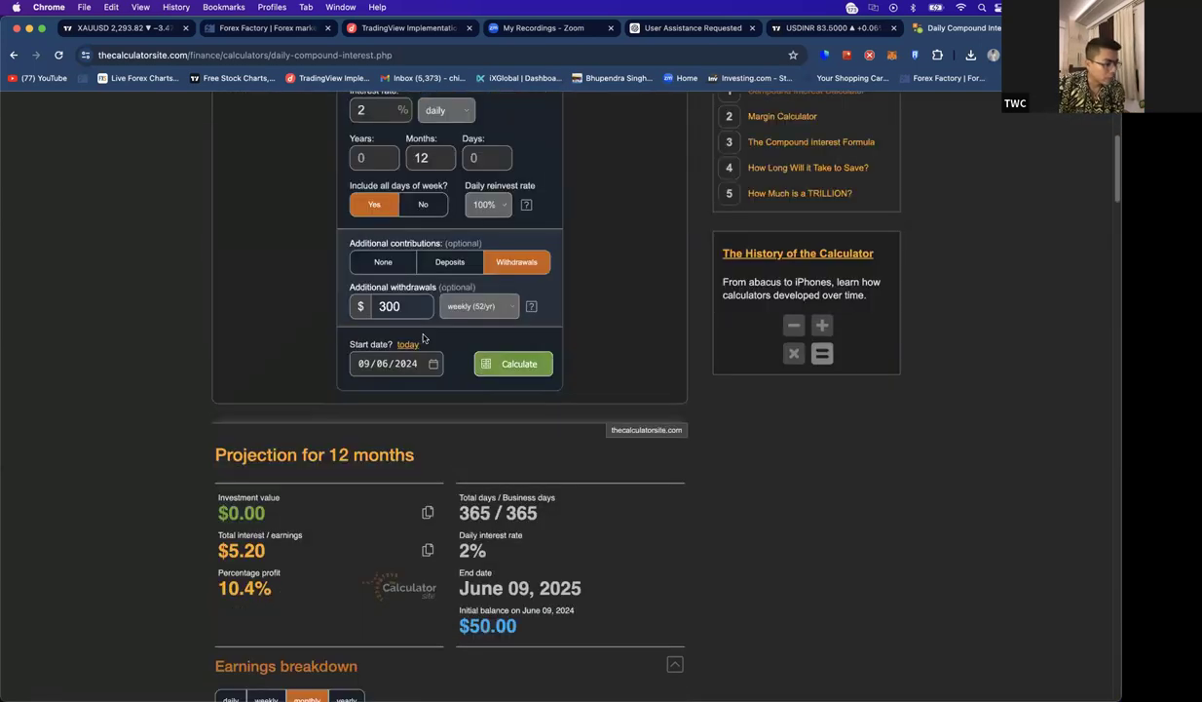
click(500, 310)
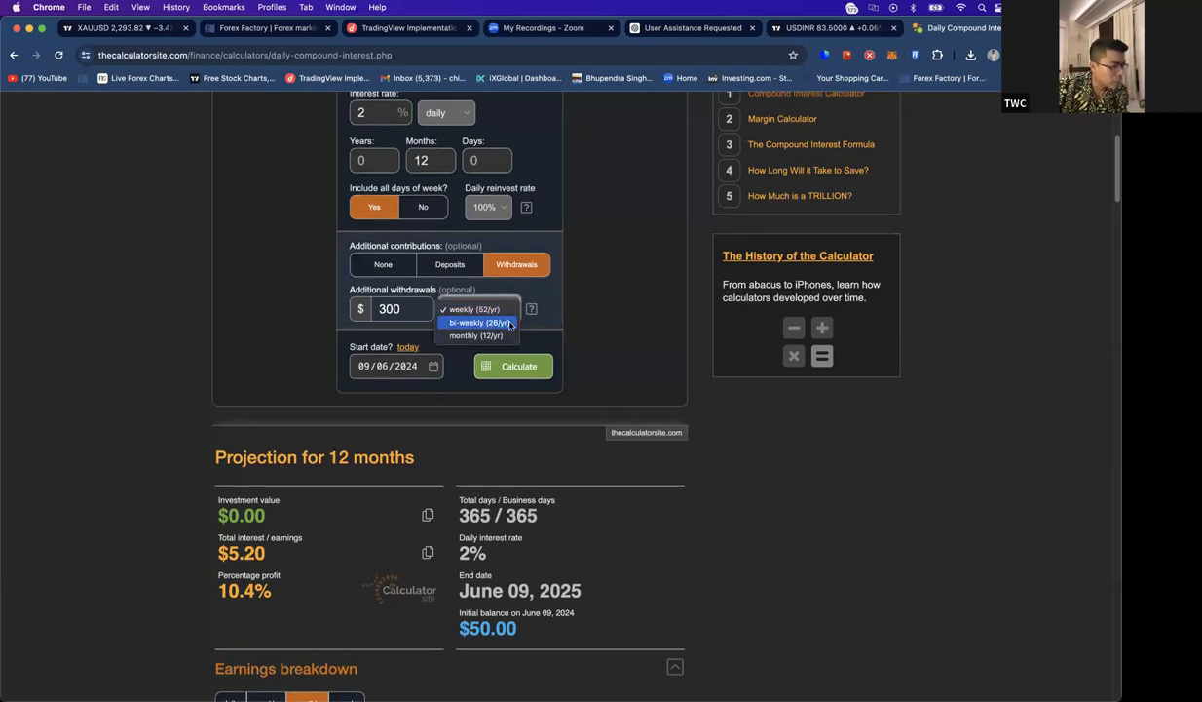
click(475, 334)
click(514, 367)
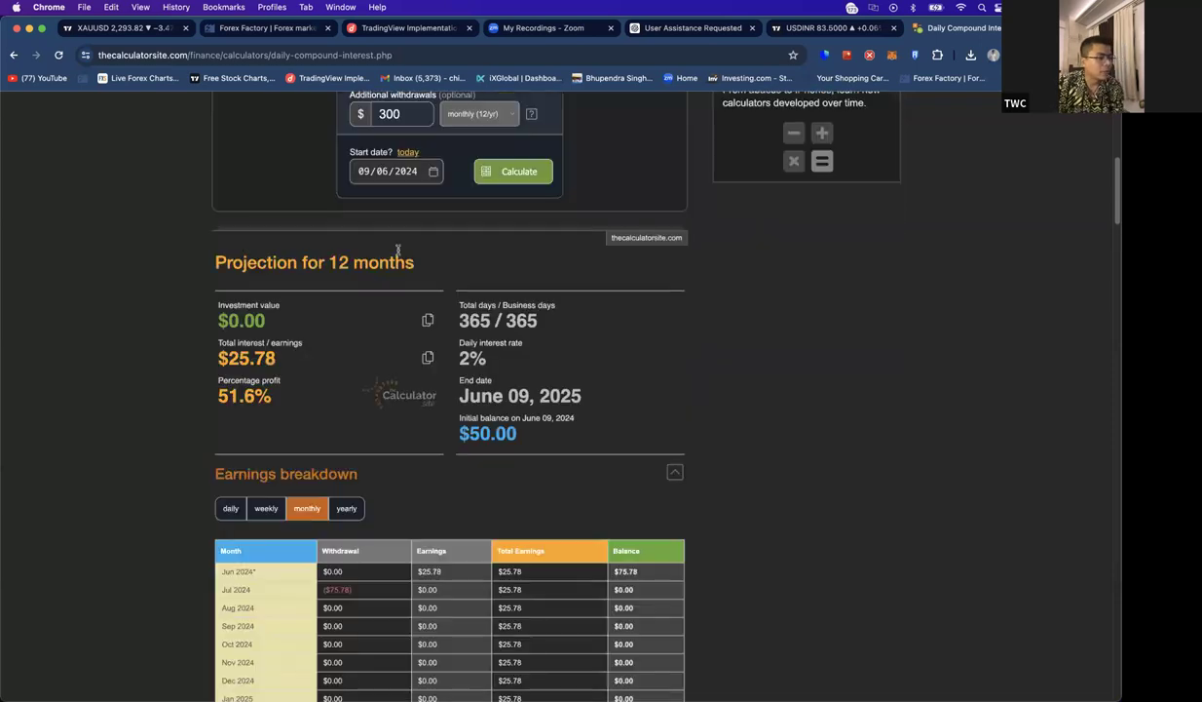
scroll(500, 310, down, 5)
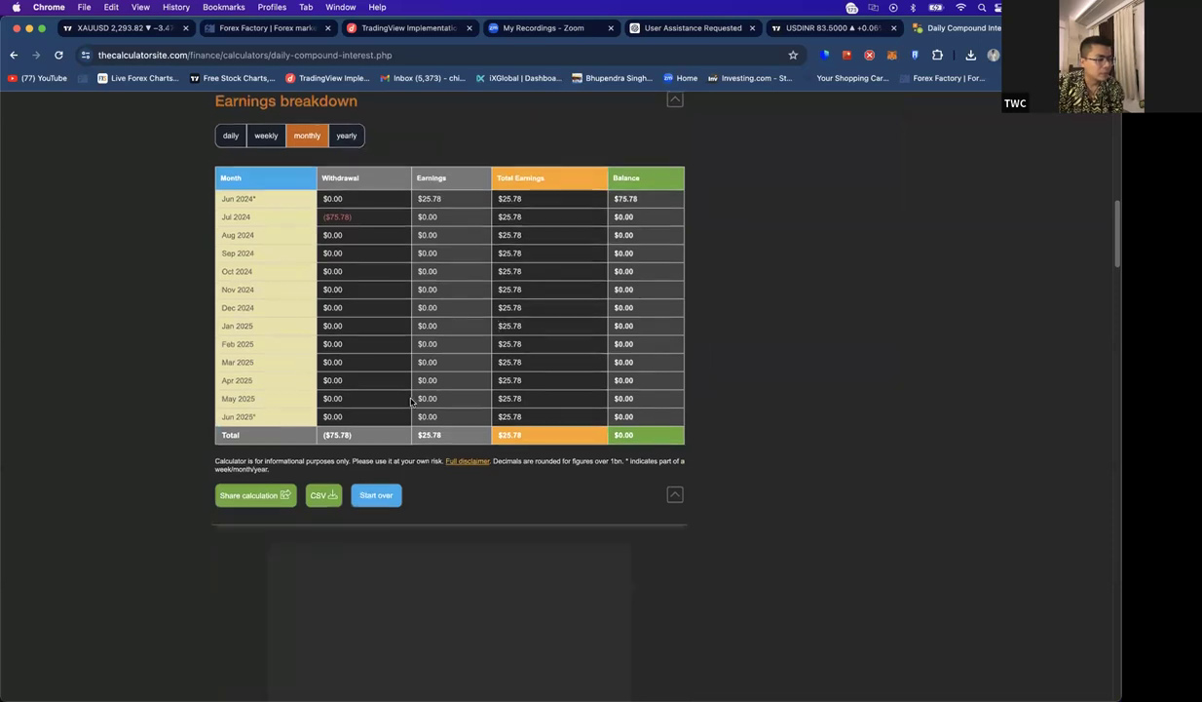
scroll(405, 383, up, 3)
scroll(398, 322, up, 3)
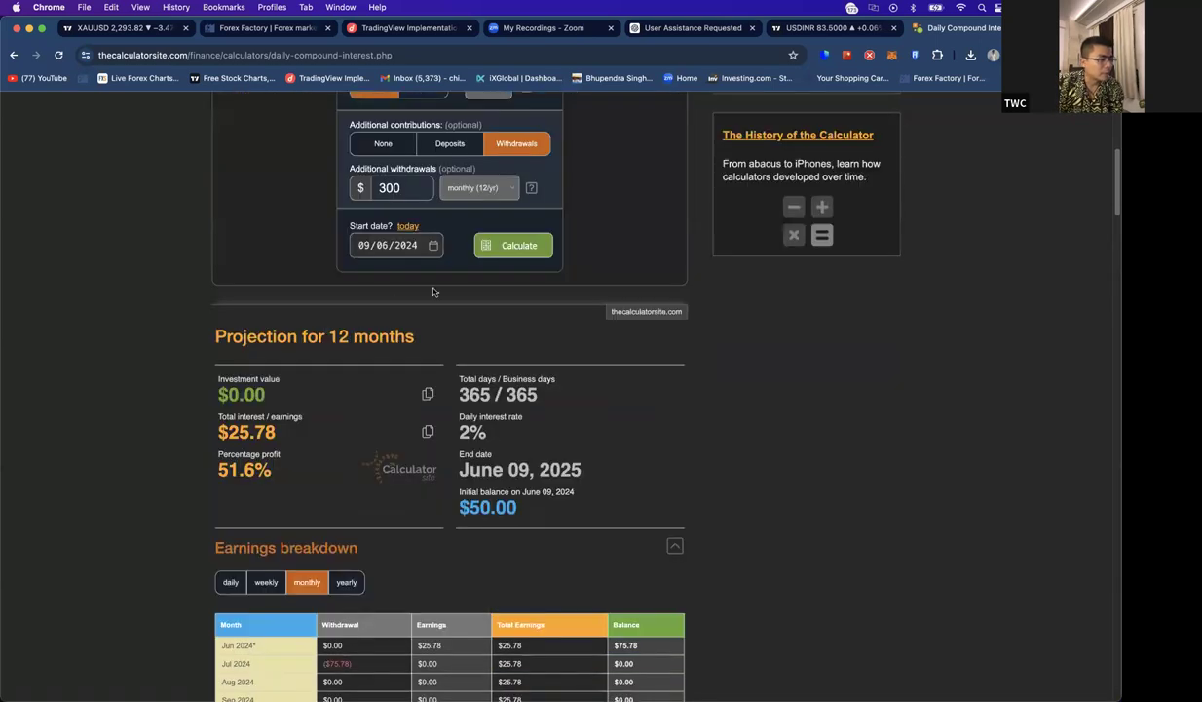
scroll(395, 234, up, 1)
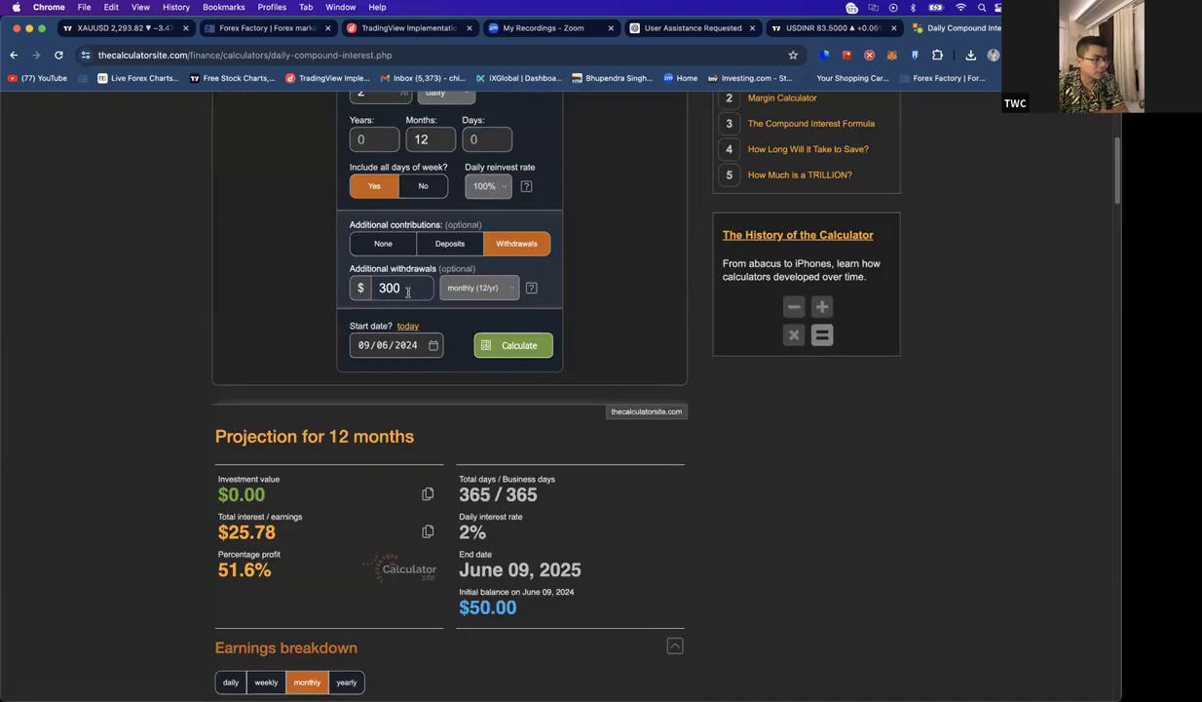
- Remove the additional withdrawals from the daily compound calculation, recalculate and highlight the November 2024 balance in the monthly breakdown
click(372, 241)
scroll(549, 241, up, 1)
scroll(355, 341, down, 7)
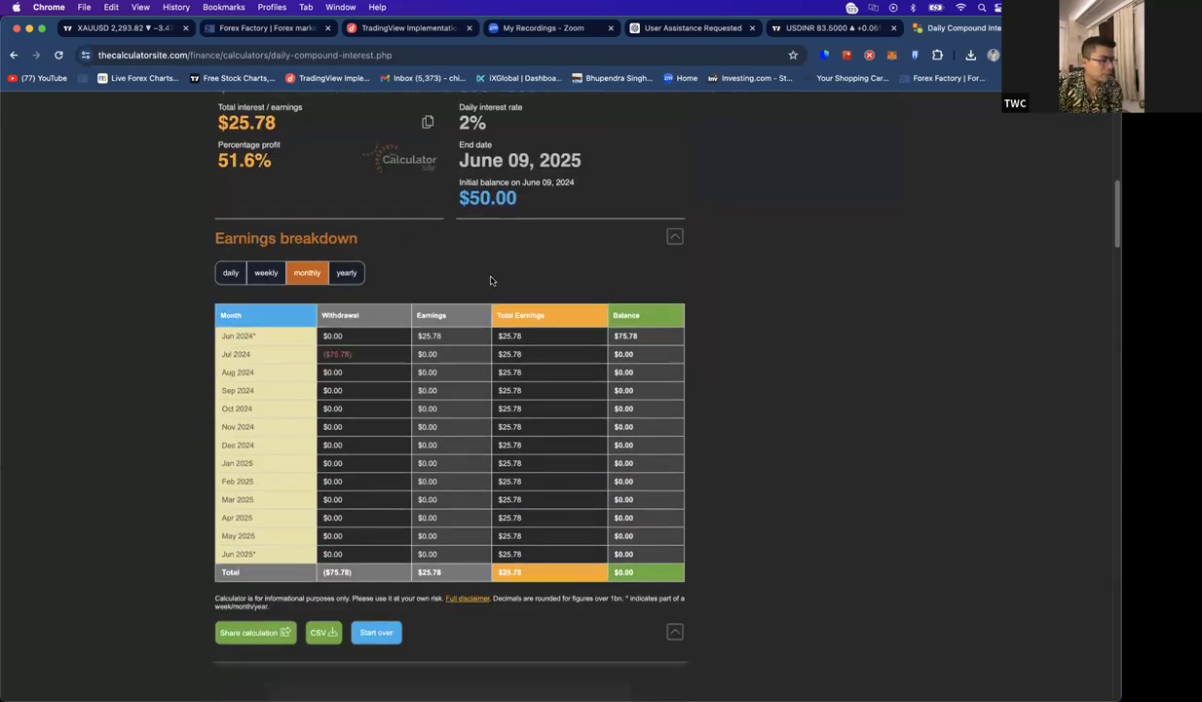
scroll(491, 279, up, 3)
click(506, 191)
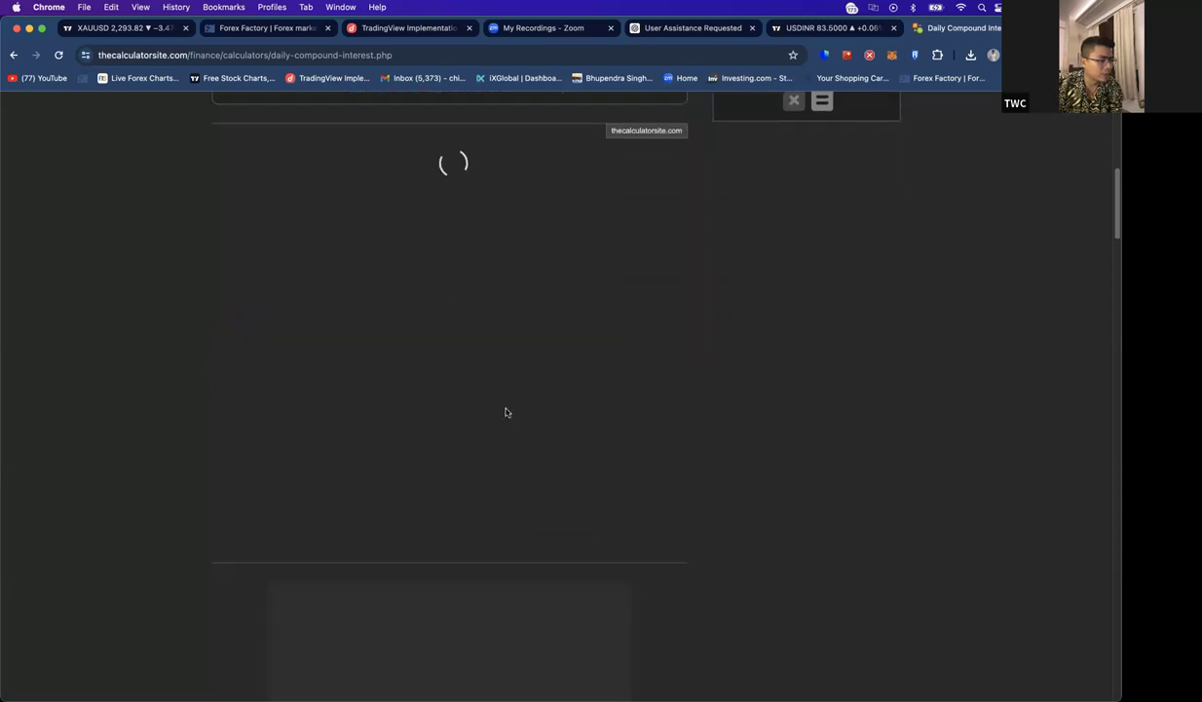
scroll(428, 331, up, 1)
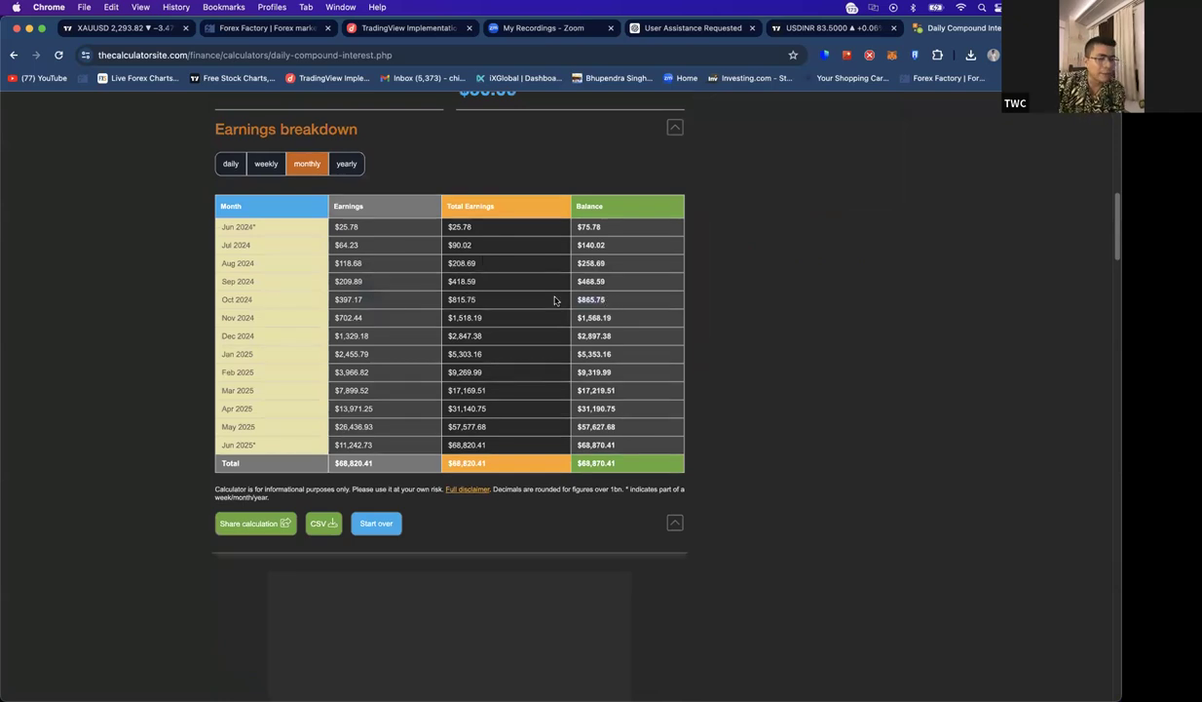
drag(612, 319, 560, 318)
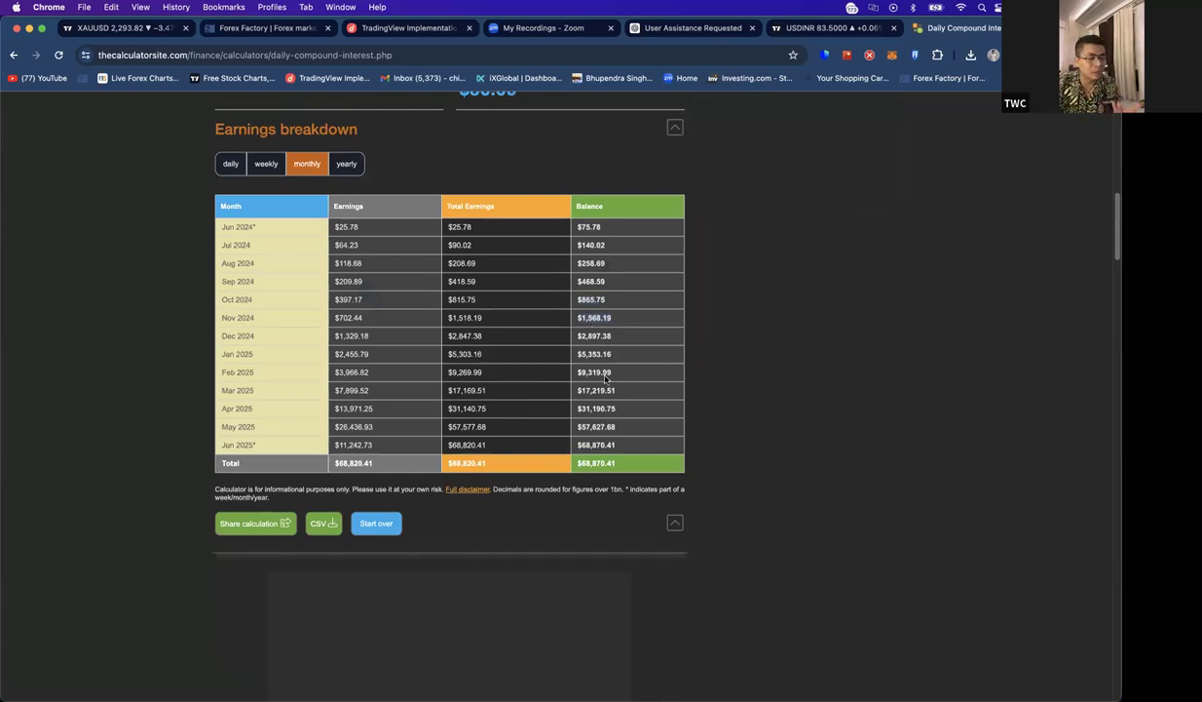
scroll(407, 444, up, 15)
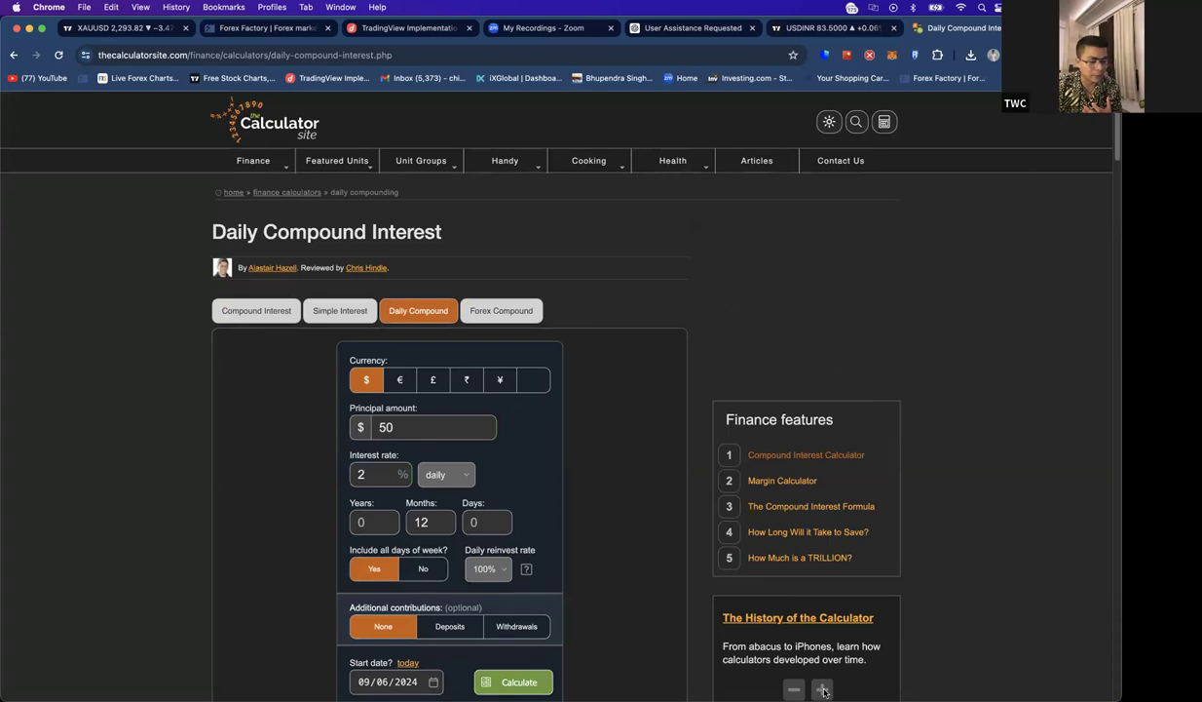
- Switch to the 100day BOOM workbook in Excel, review the SYNTHETIC growth plan and select the first trade's initial capital
mouse_move(823, 694)
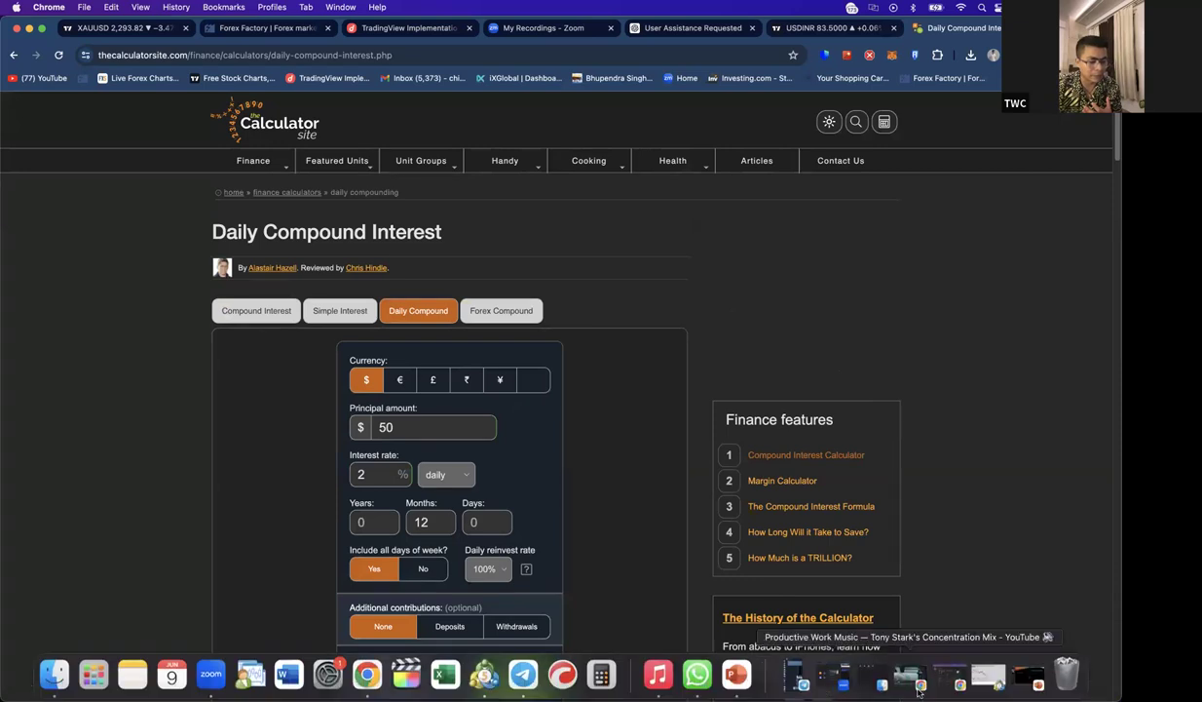
click(441, 681)
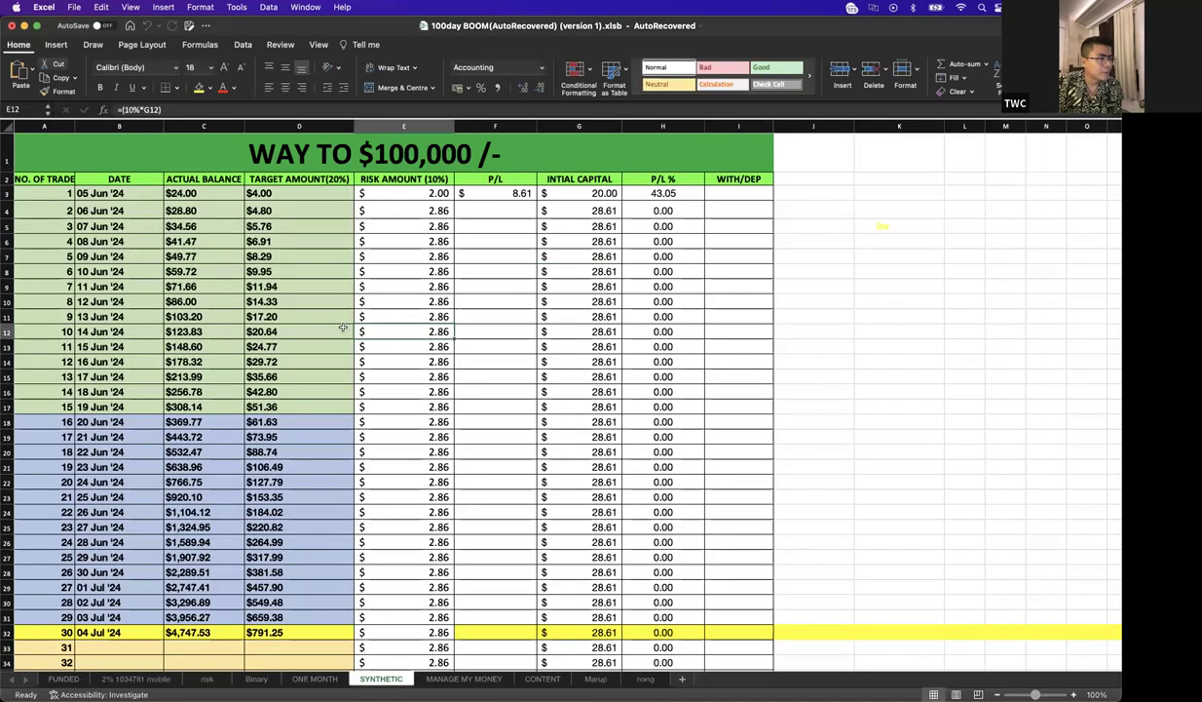
scroll(344, 324, down, 2)
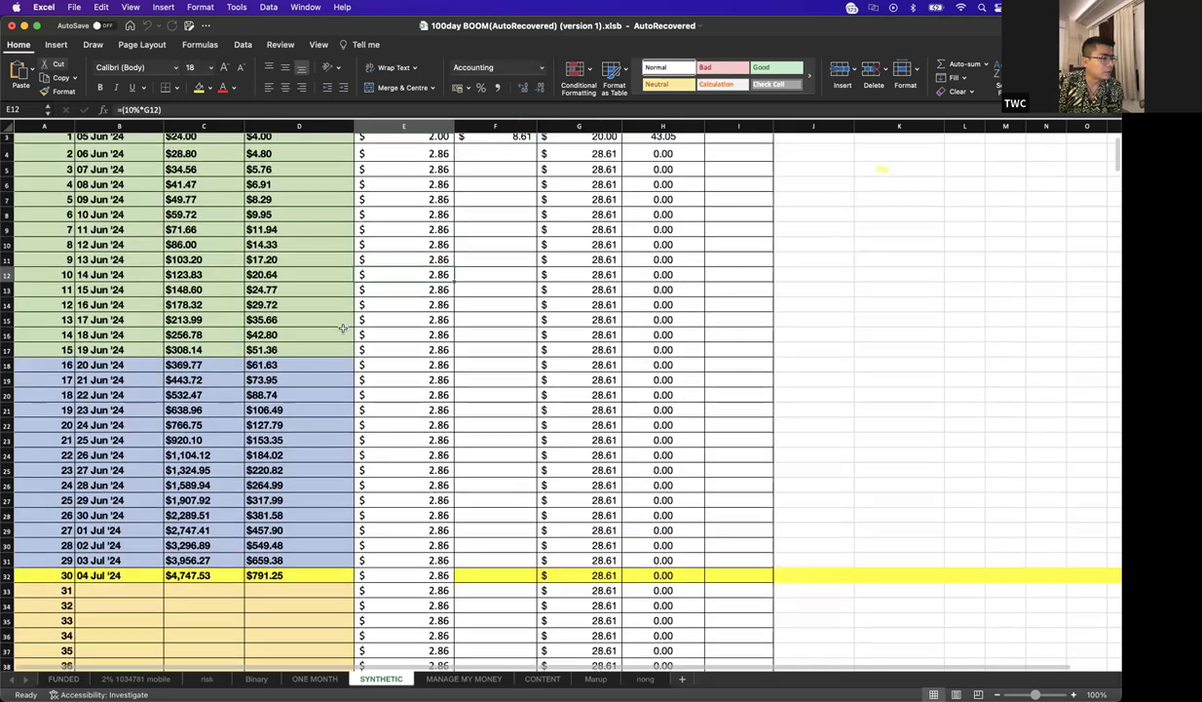
scroll(102, 216, up, 2)
scroll(574, 200, down, 2)
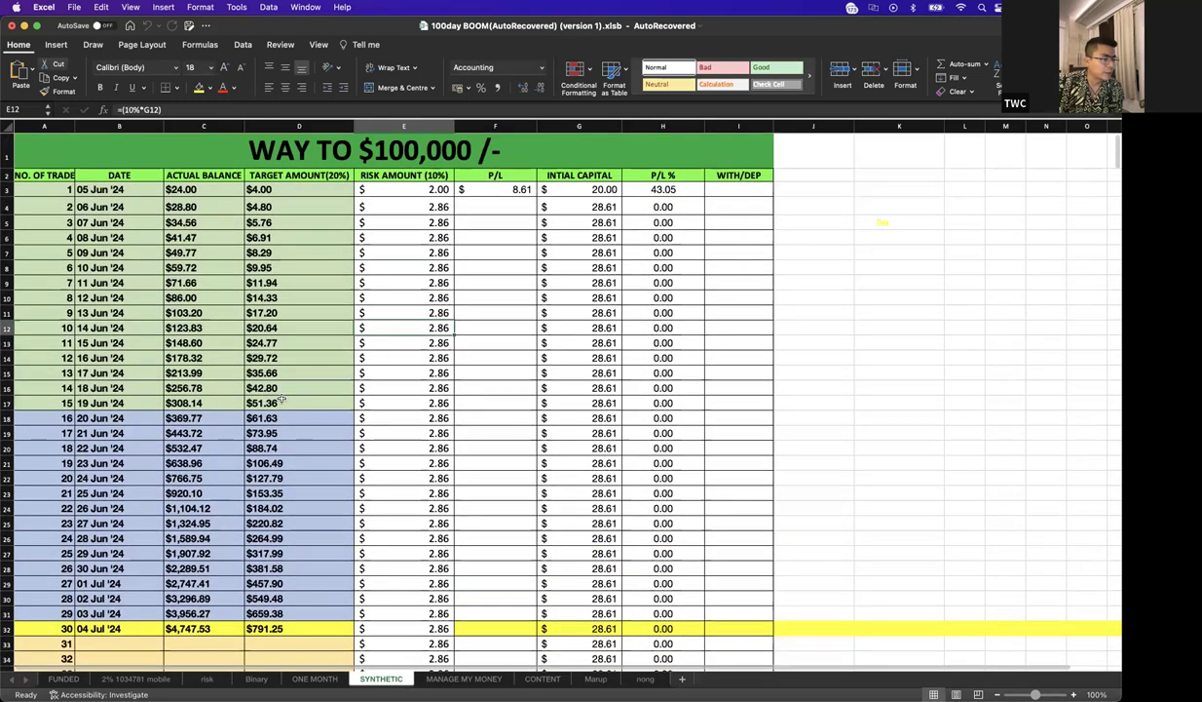
scroll(575, 200, up, 2)
click(571, 195)
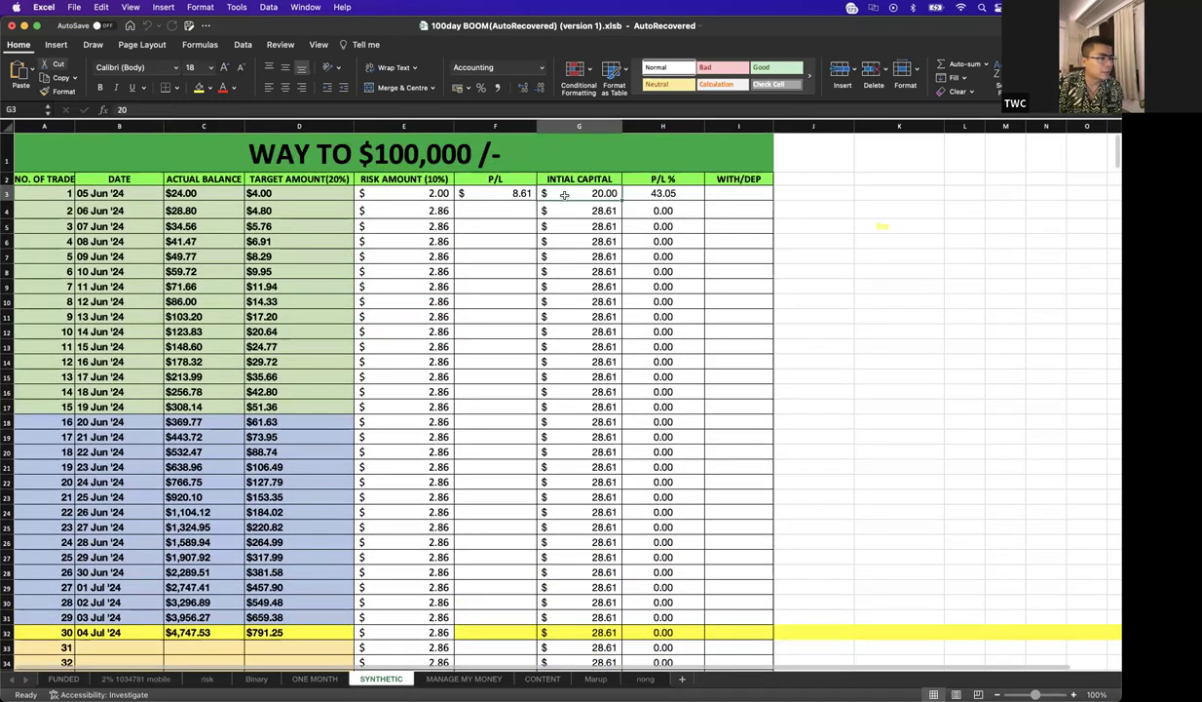
scroll(575, 199, down, 1)
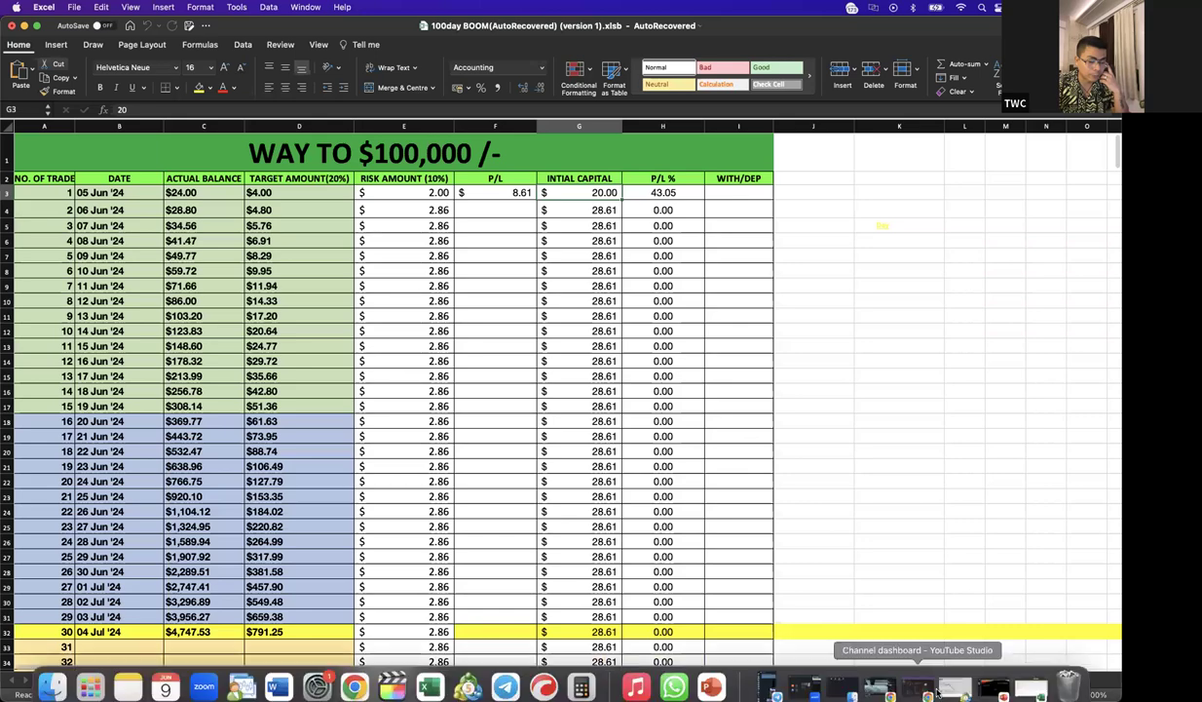
- Check the account in MetaTrader 5, return to the workbook and select the actual balance of trade 30
click(920, 655)
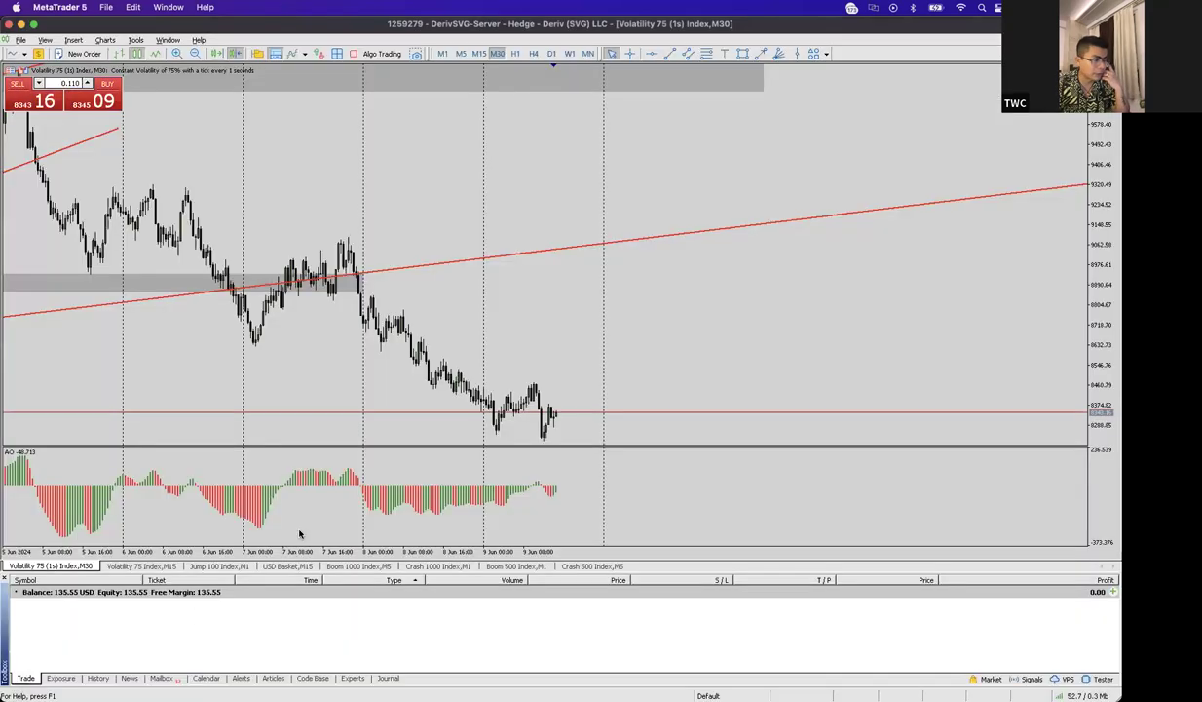
click(21, 24)
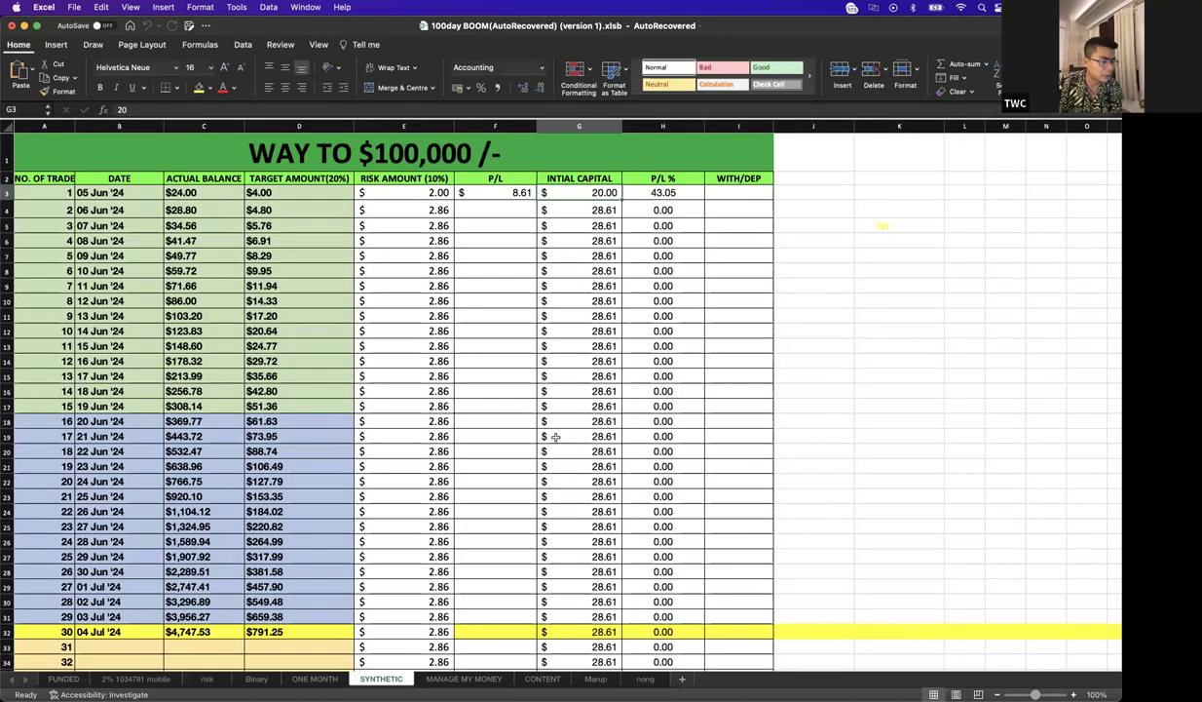
scroll(473, 463, down, 2)
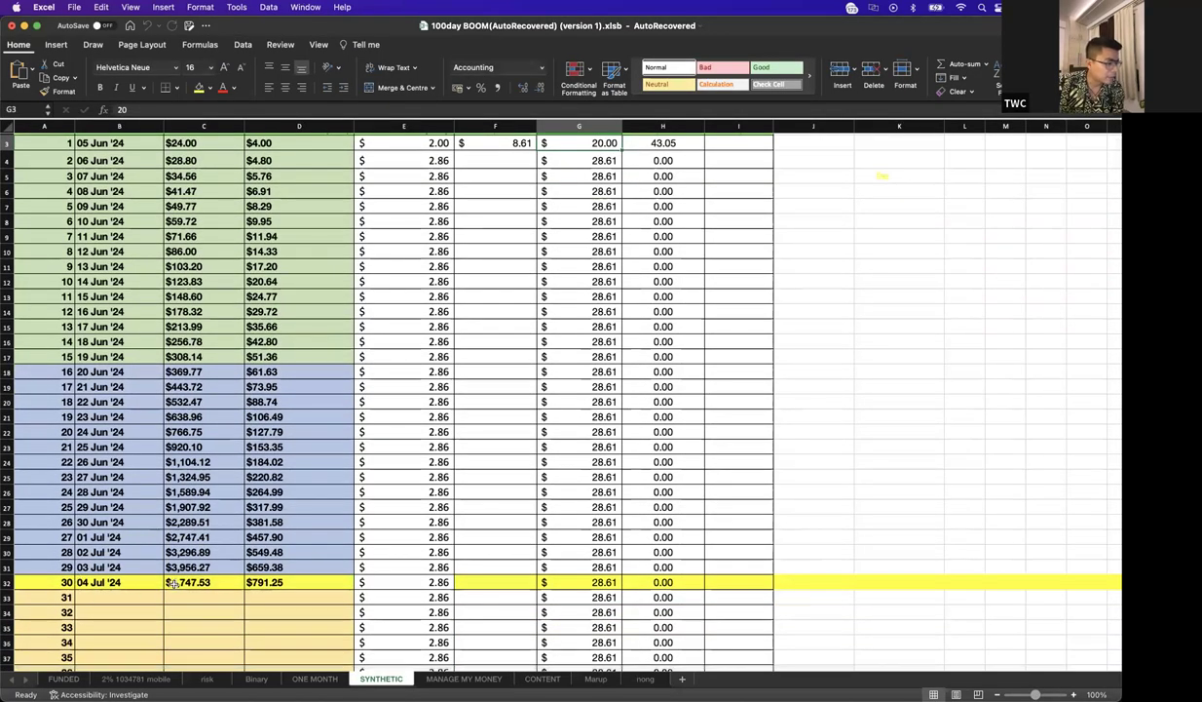
click(171, 565)
click(234, 585)
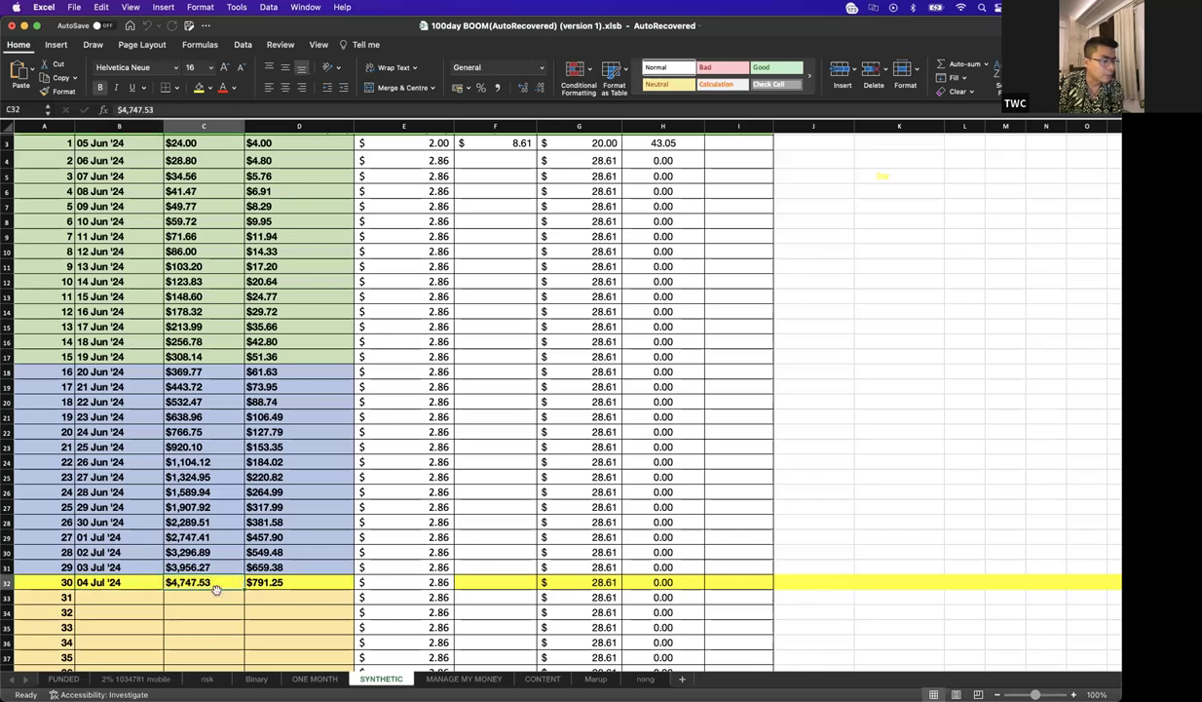
- Open Calculator over the workbook
mouse_move(962, 691)
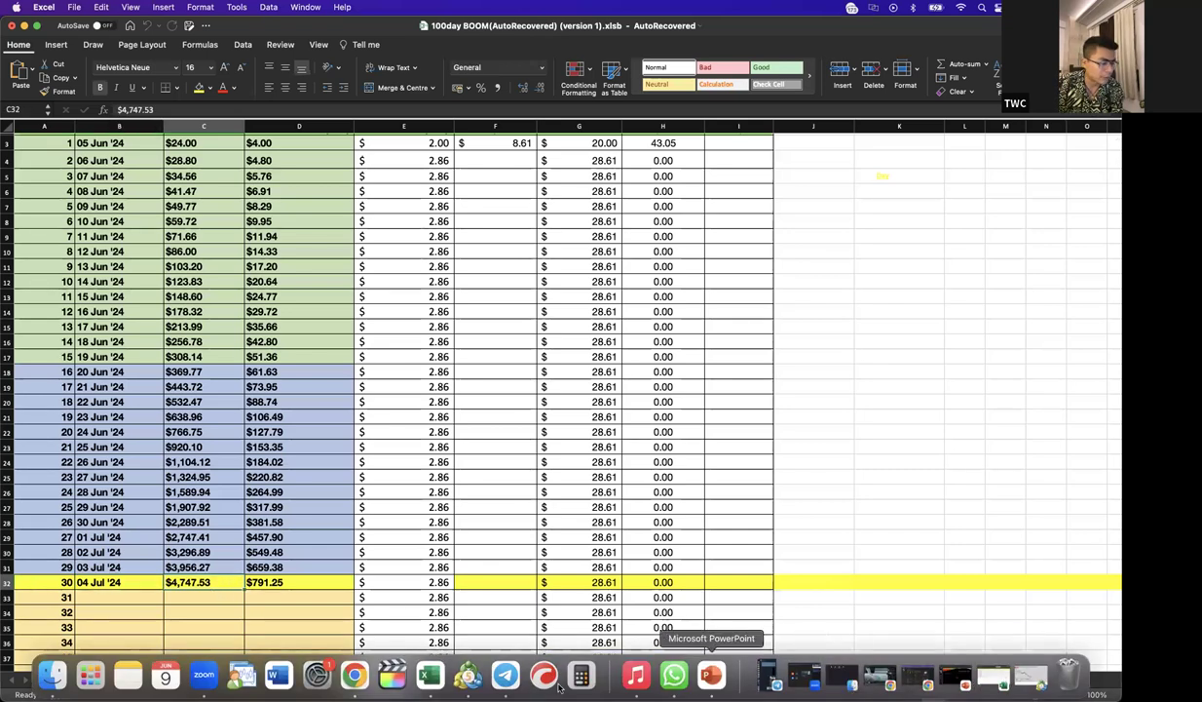
click(579, 674)
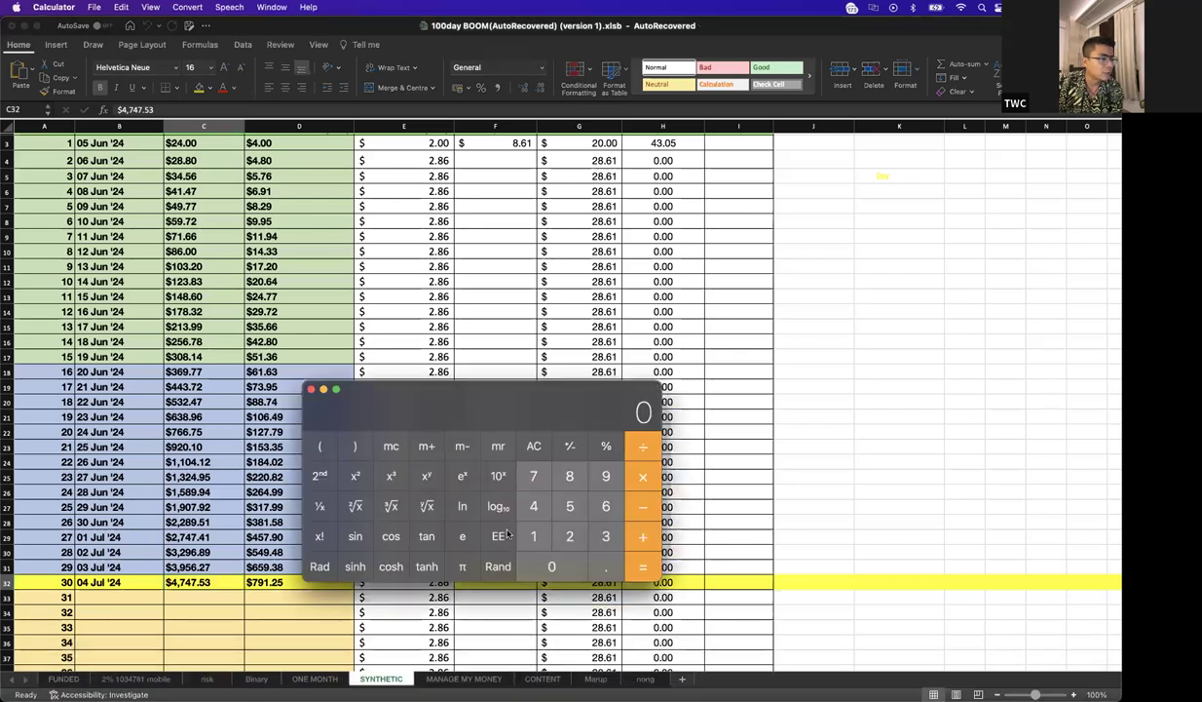
click(535, 506)
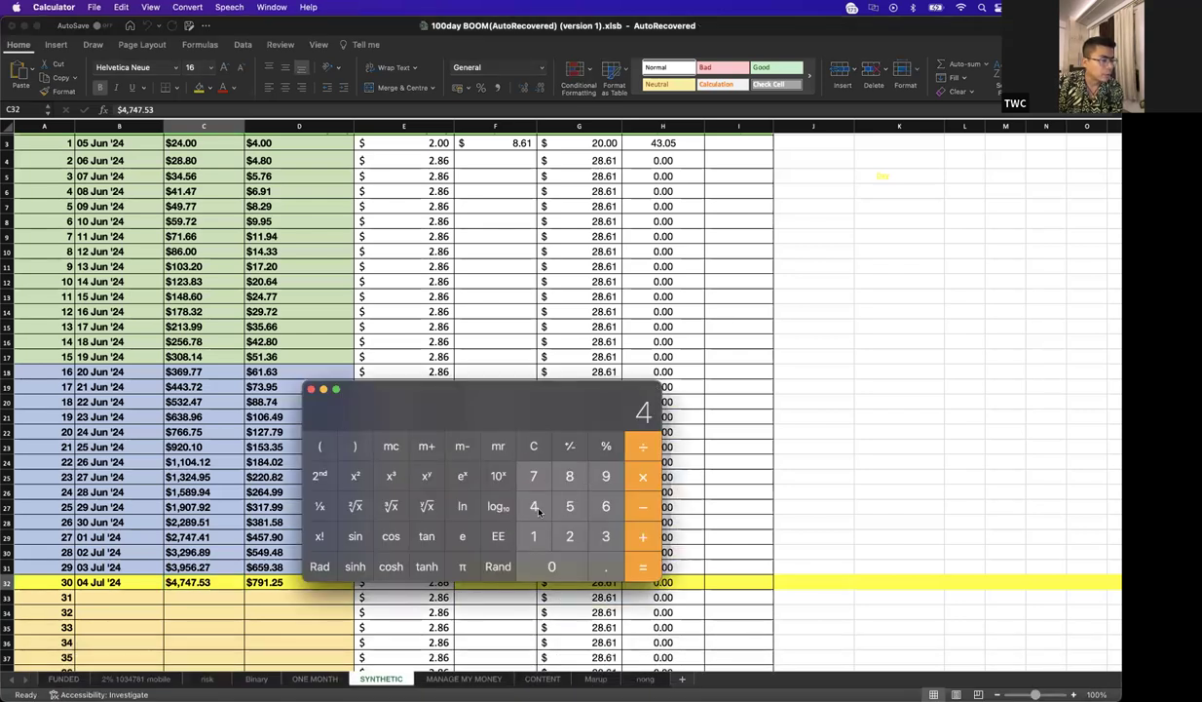
click(533, 477)
click(552, 555)
click(553, 556)
click(553, 555)
click(533, 447)
click(535, 505)
click(533, 477)
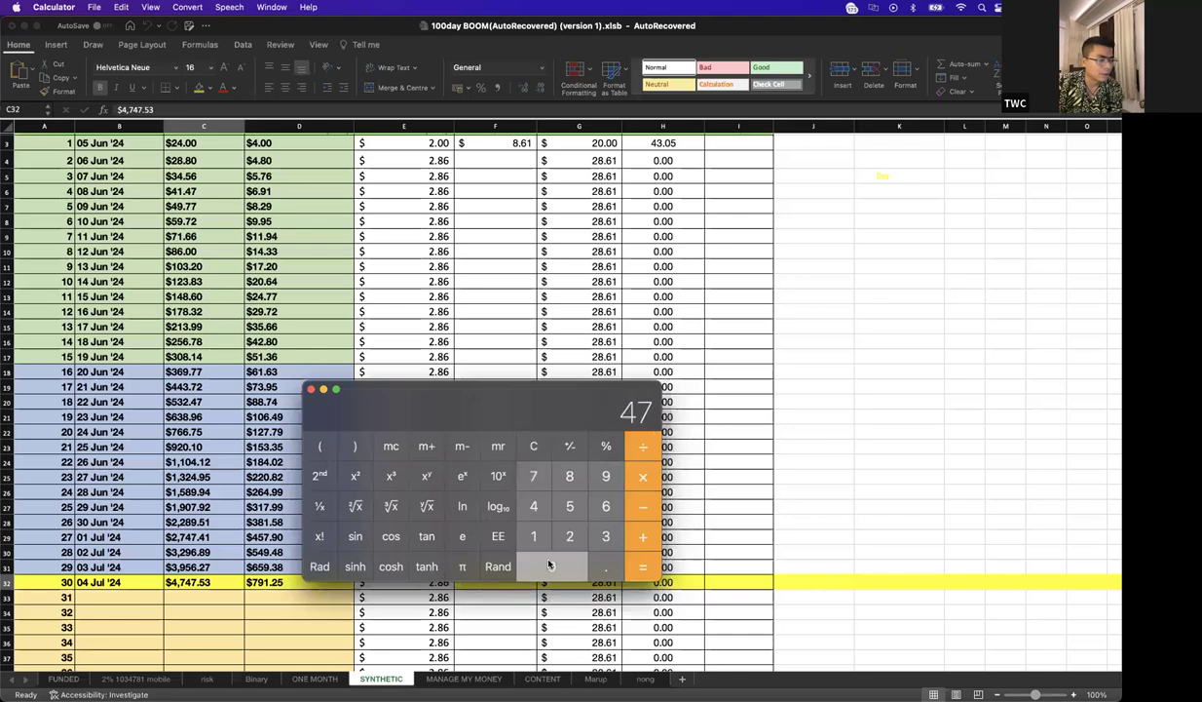
click(549, 564)
click(549, 565)
click(549, 564)
click(534, 447)
- Multiply 4700 by 85, clear the result and minimise Calculator
click(534, 505)
click(533, 477)
click(554, 573)
click(554, 573)
click(641, 477)
click(567, 476)
click(567, 504)
click(639, 565)
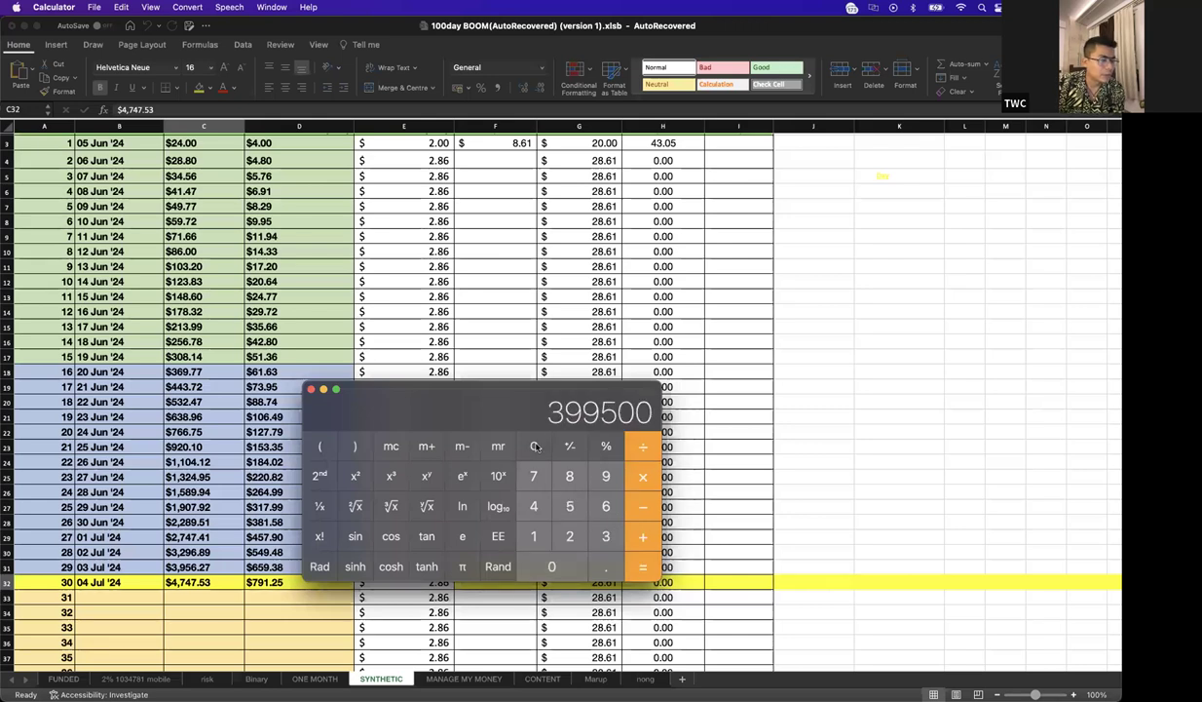
click(535, 447)
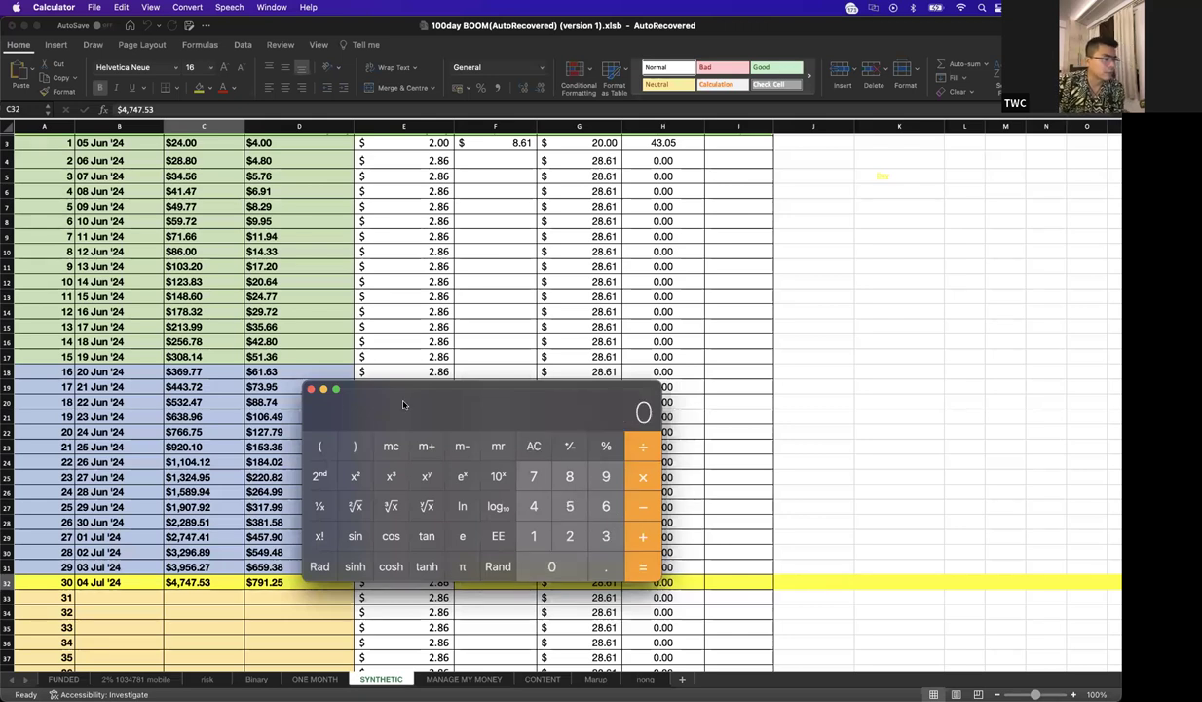
click(325, 390)
- Return to the workbook in Excel and view the ONE MONTH sheet
scroll(569, 387, up, 3)
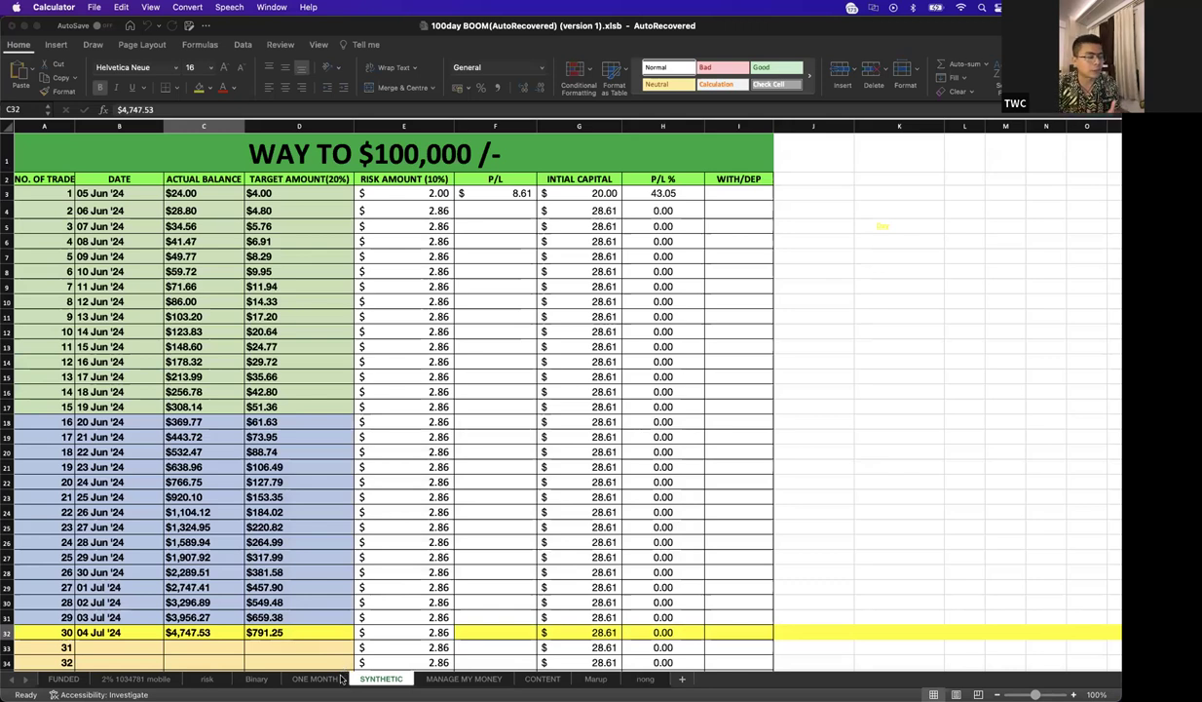
key(super+Tab)
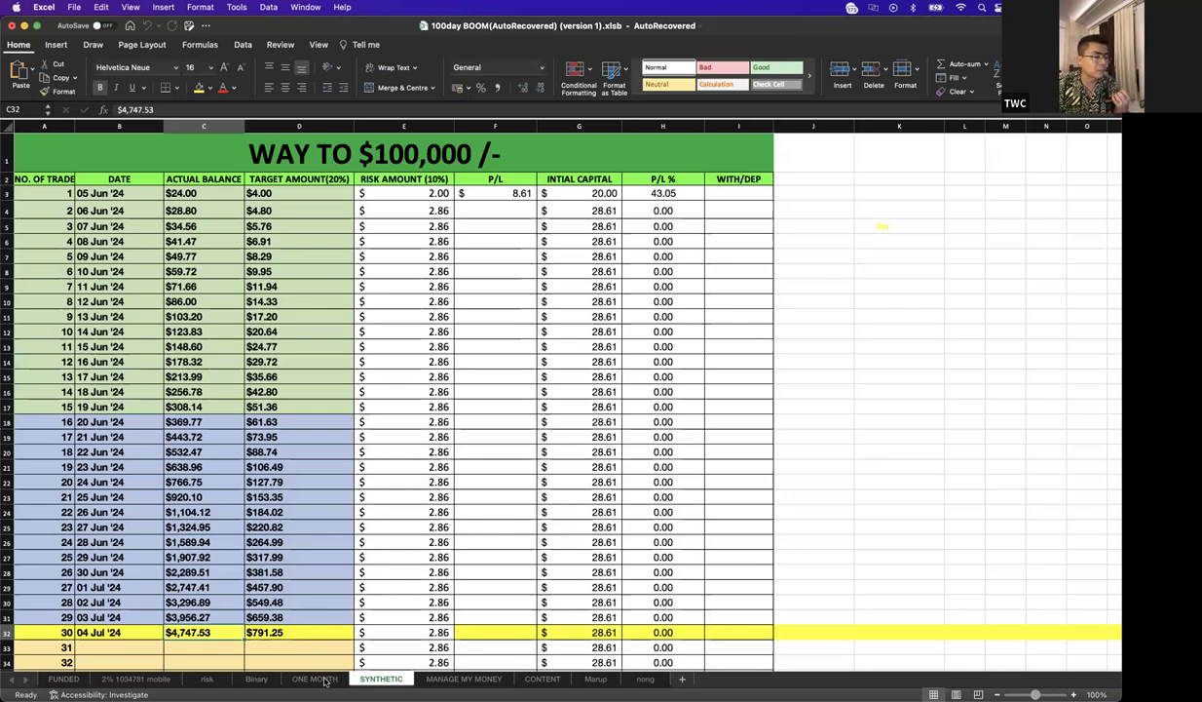
click(322, 678)
click(409, 563)
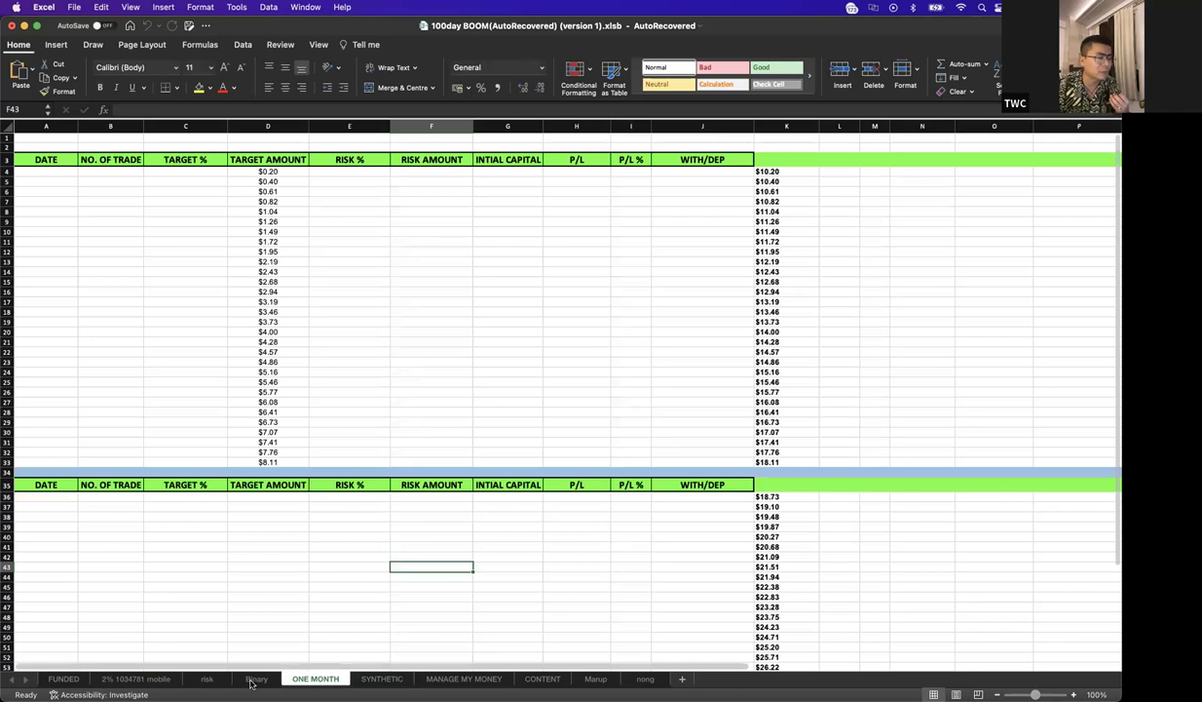
- Open the Binary sheet and look across its trading plan tables to the first columns
click(252, 679)
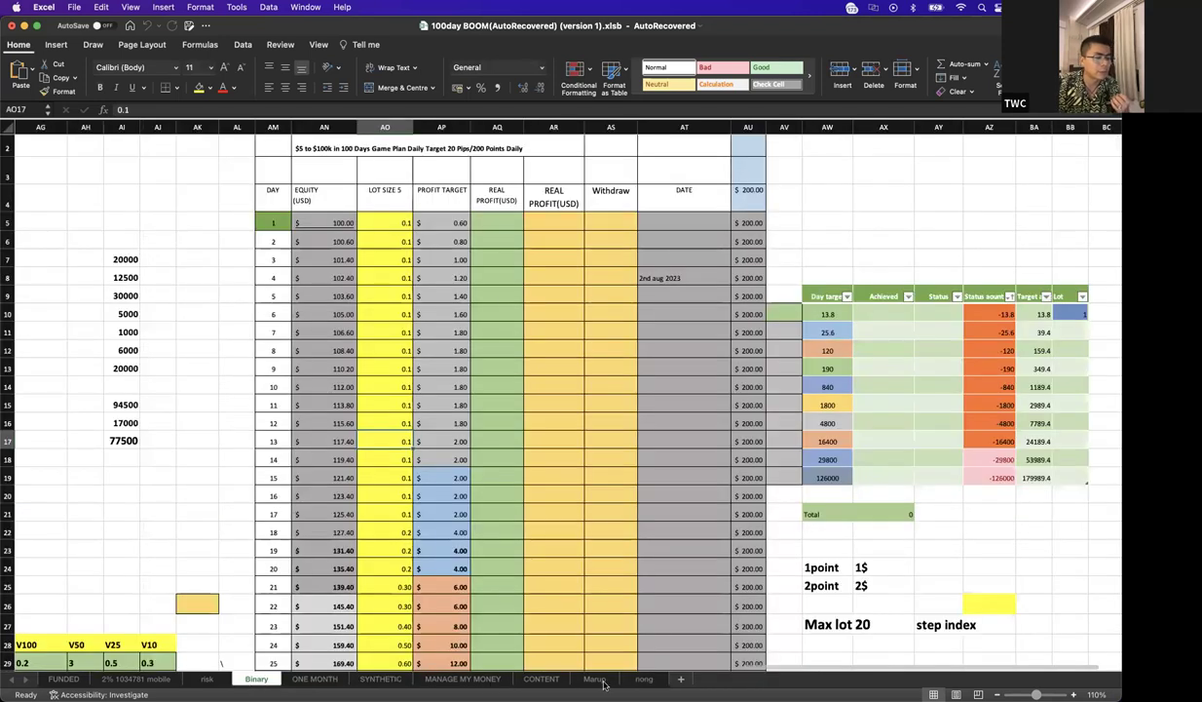
scroll(759, 668, left, 15)
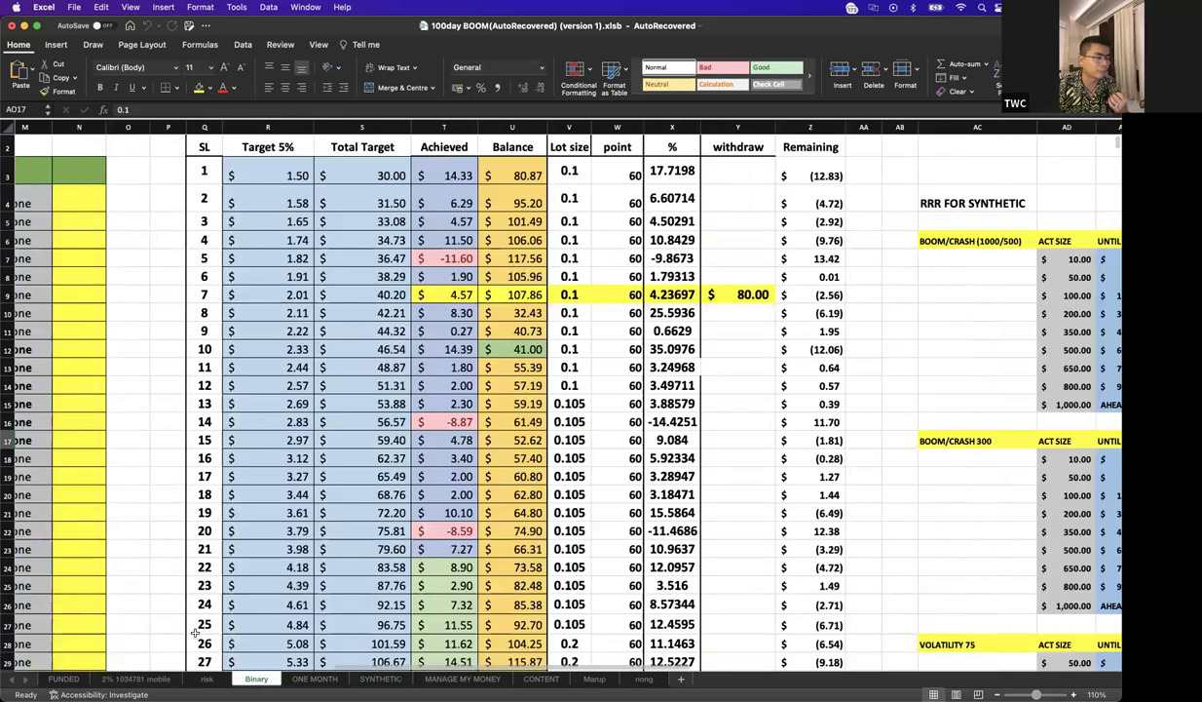
scroll(187, 623, left, 4)
scroll(188, 670, left, 3)
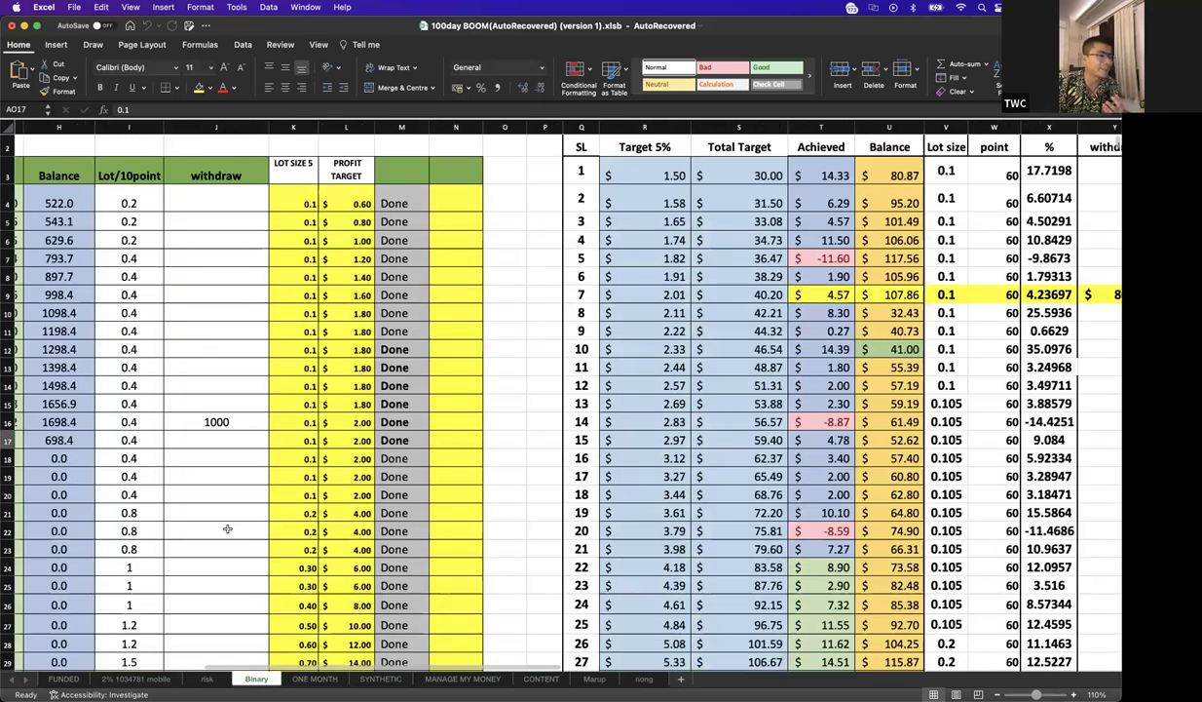
scroll(227, 528, left, 8)
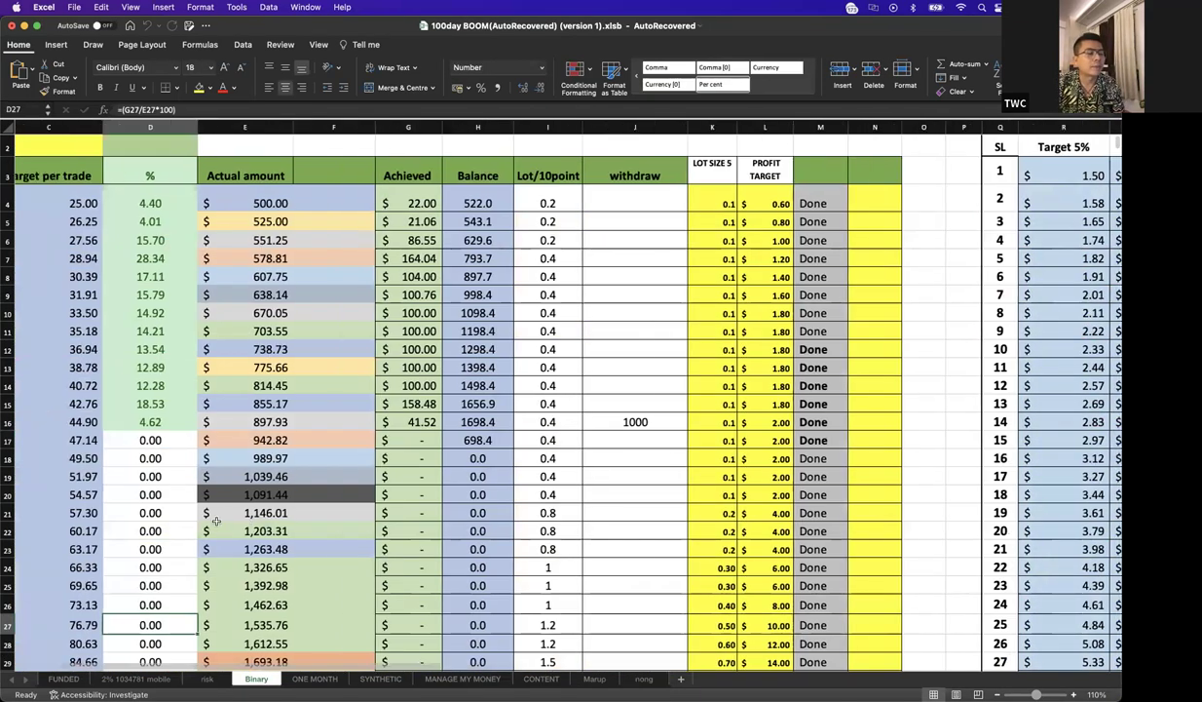
scroll(215, 522, left, 3)
- Examine the Binary sheet's 100-trade growth table down to the 1% daily target plan below it
scroll(216, 521, down, 3)
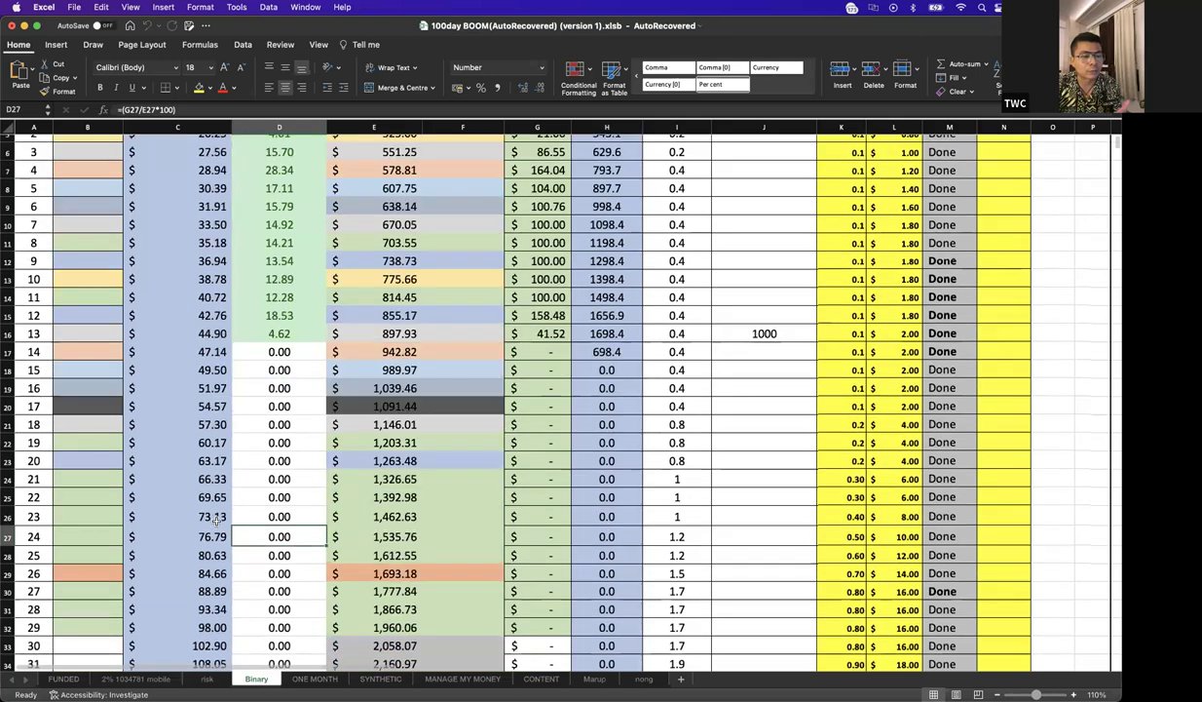
scroll(216, 521, down, 2)
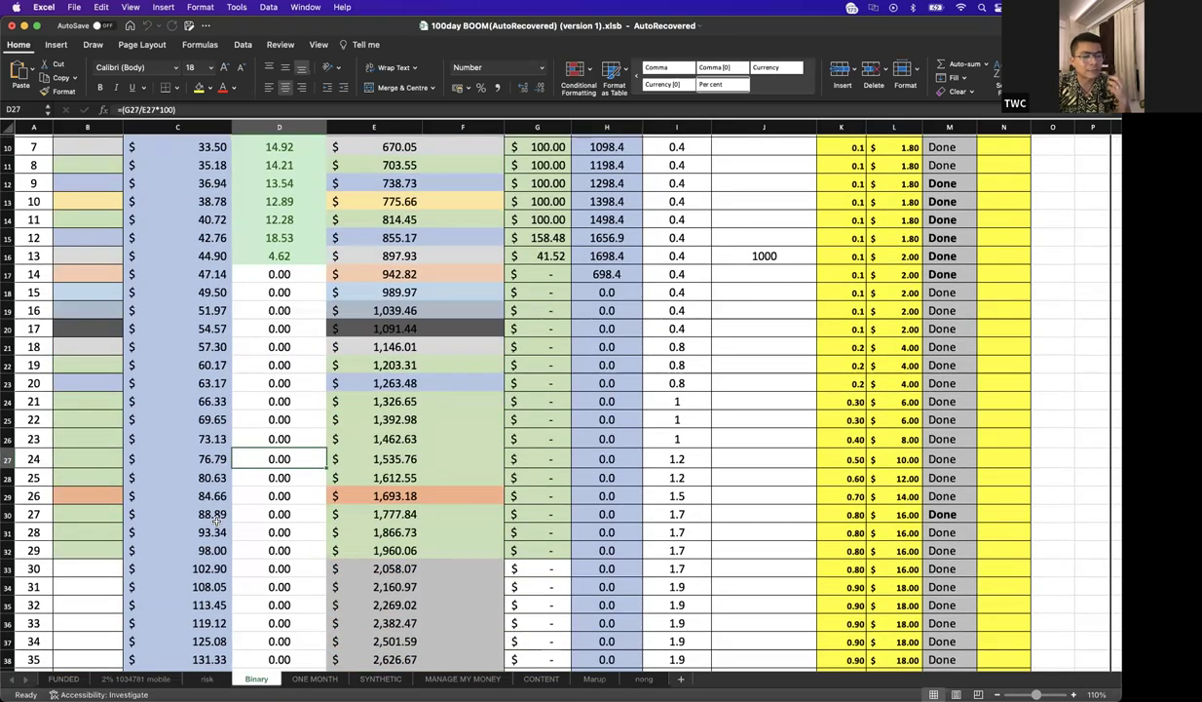
scroll(217, 524, down, 1)
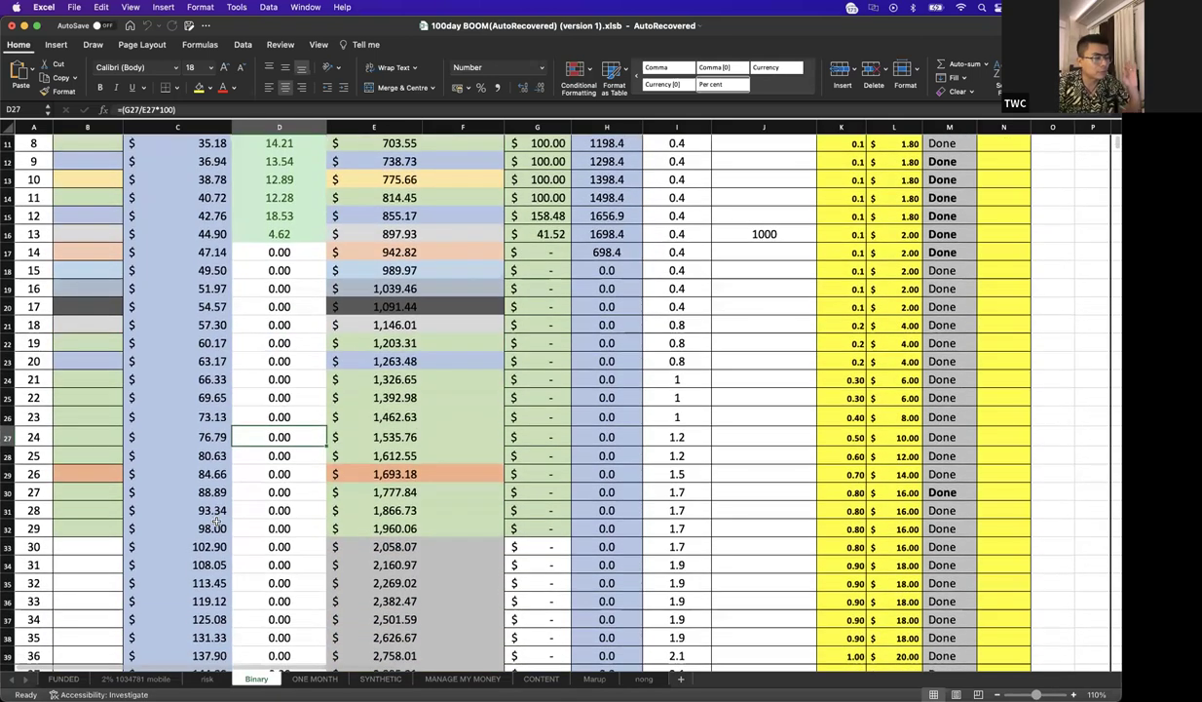
scroll(215, 523, down, 1)
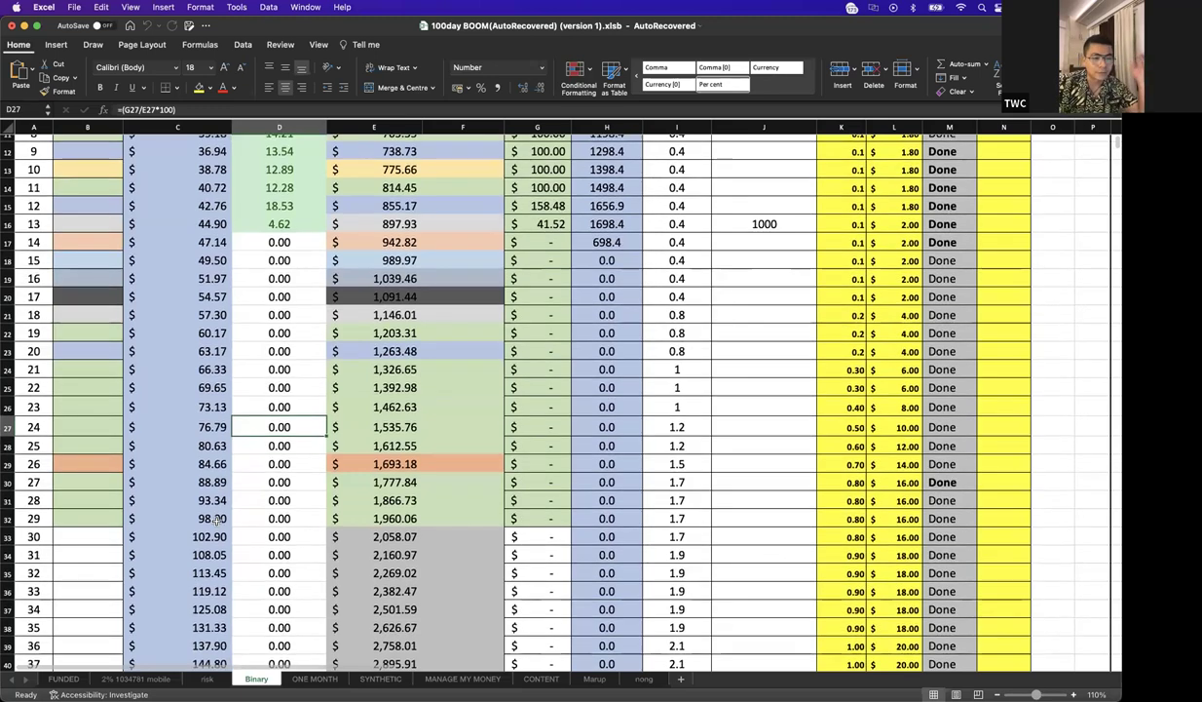
scroll(216, 522, down, 10)
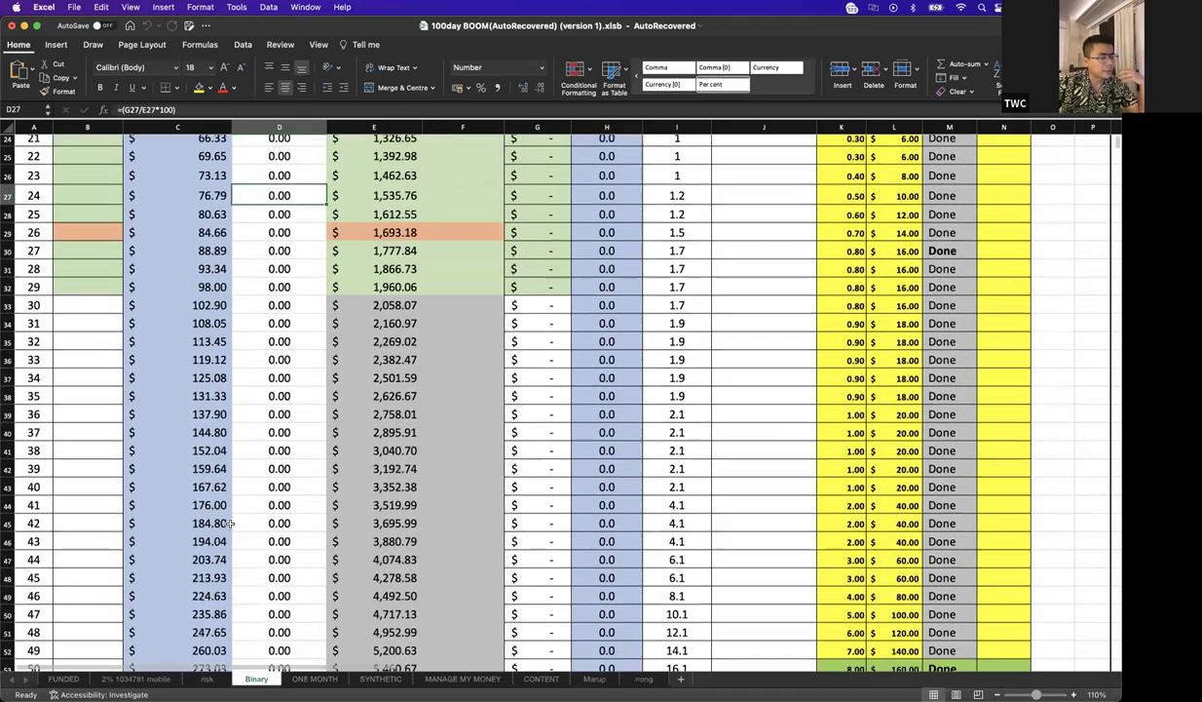
scroll(228, 521, down, 19)
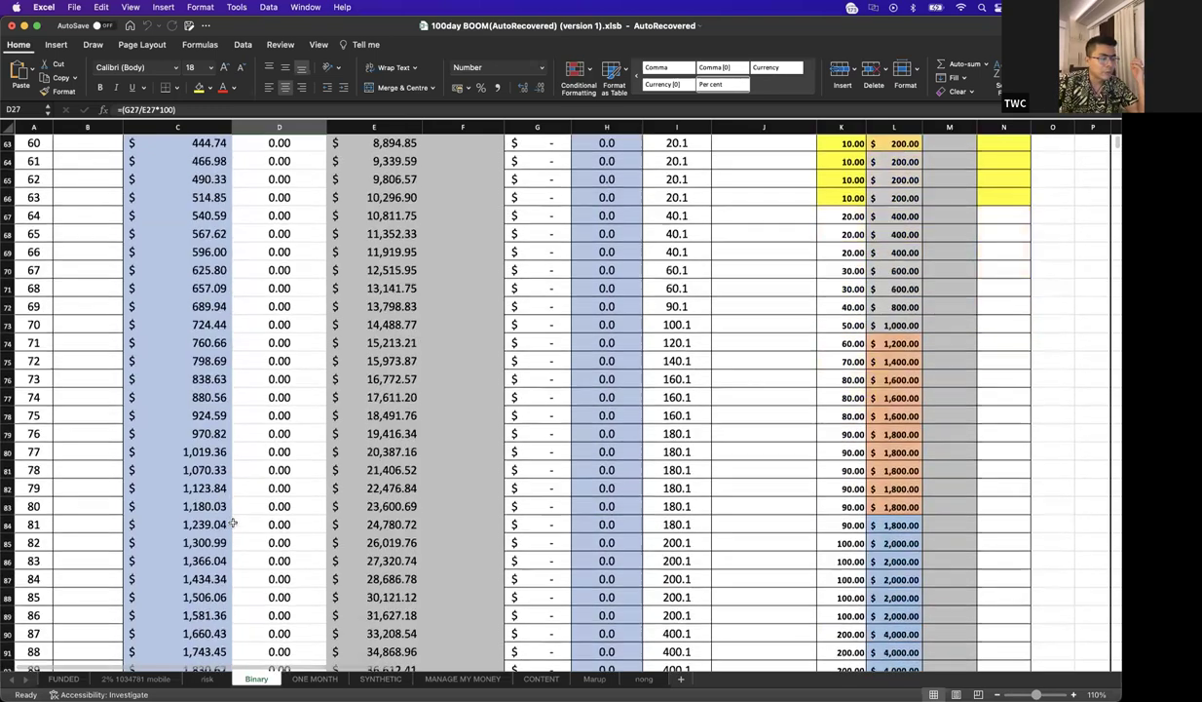
scroll(233, 523, down, 11)
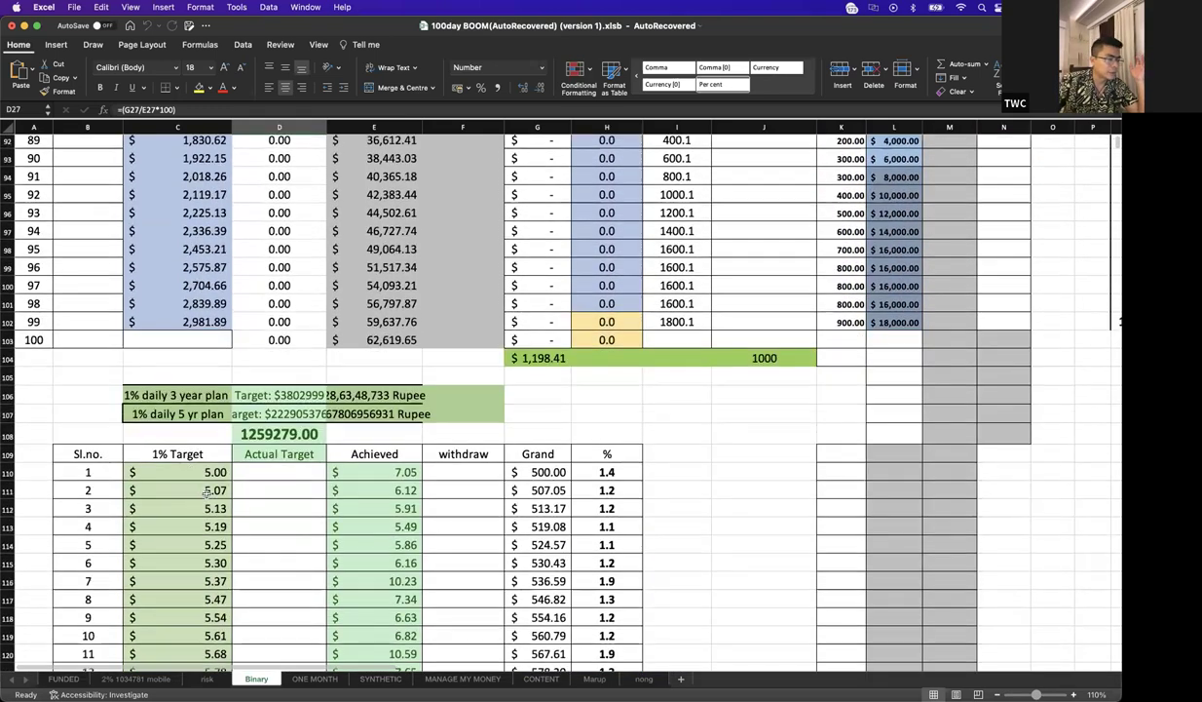
- Compare the 1% Target column with the Achieved amounts for the first trades of the 1% daily plan
click(202, 490)
scroll(251, 393, down, 3)
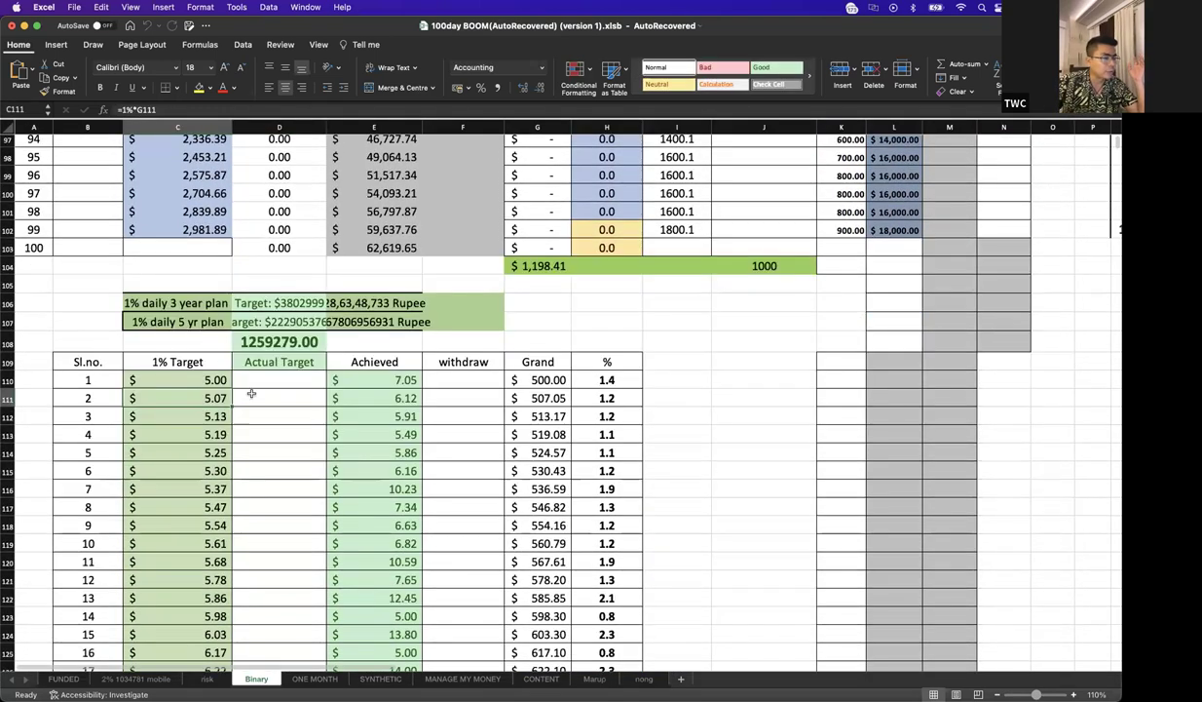
click(207, 362)
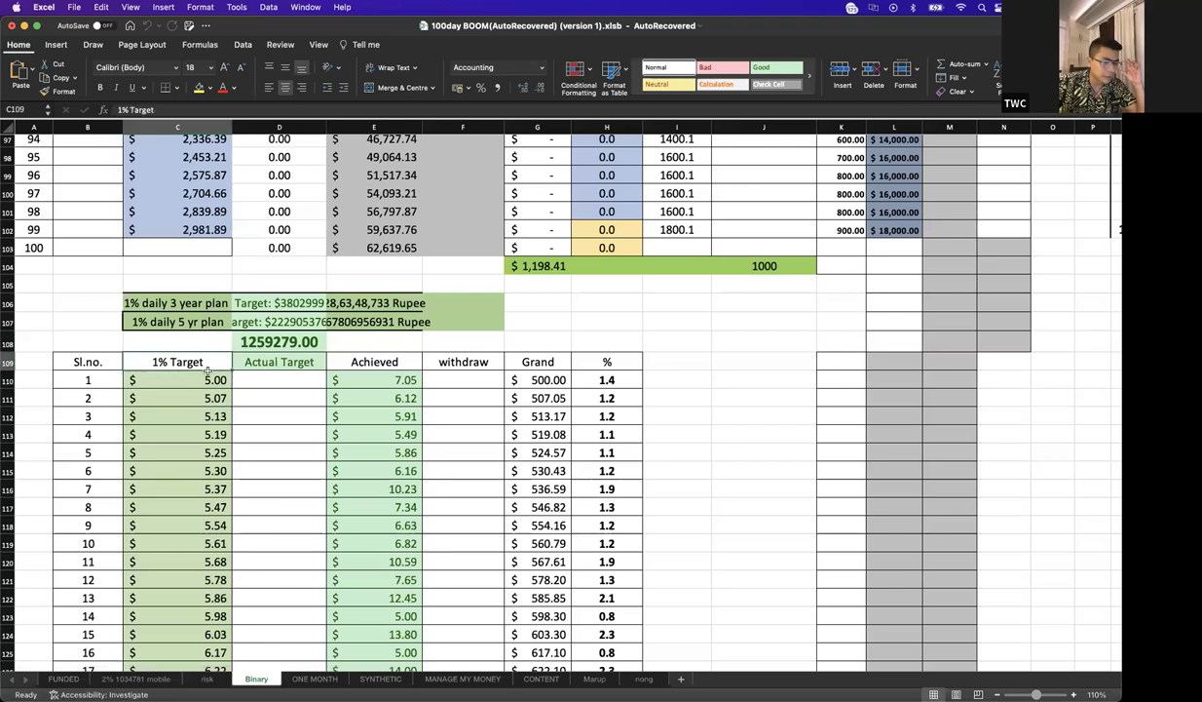
drag(392, 397, 393, 452)
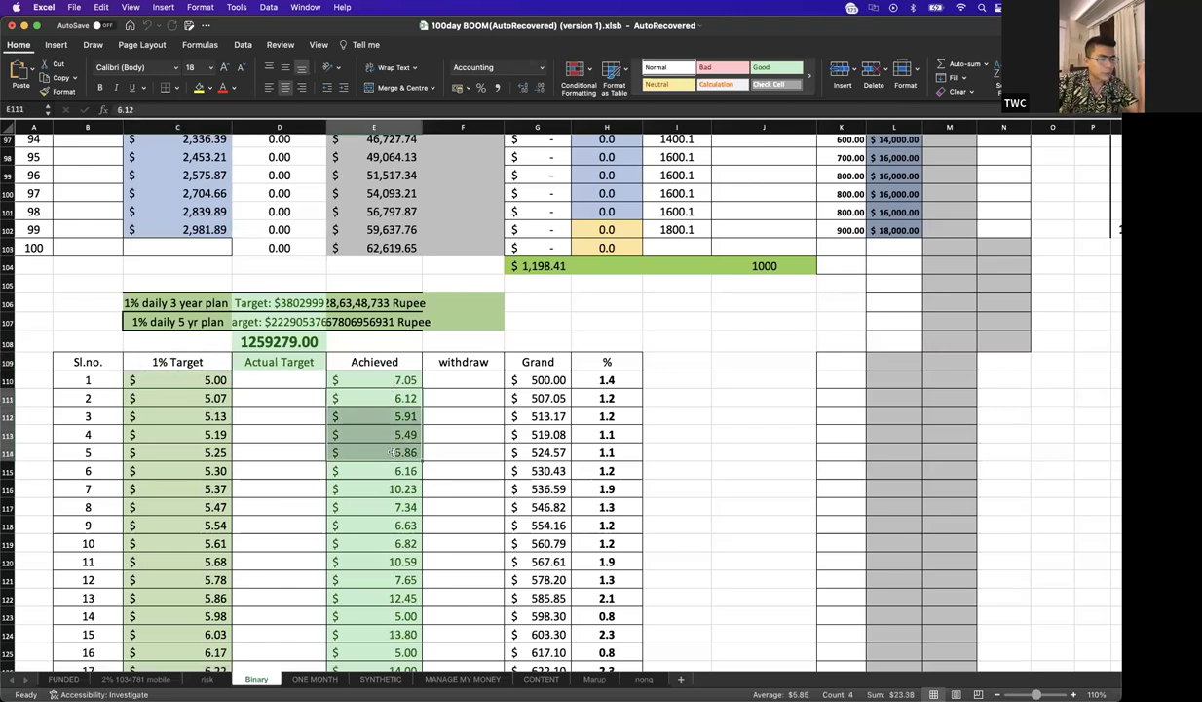
scroll(398, 452, down, 2)
drag(395, 366, 400, 509)
scroll(397, 506, down, 5)
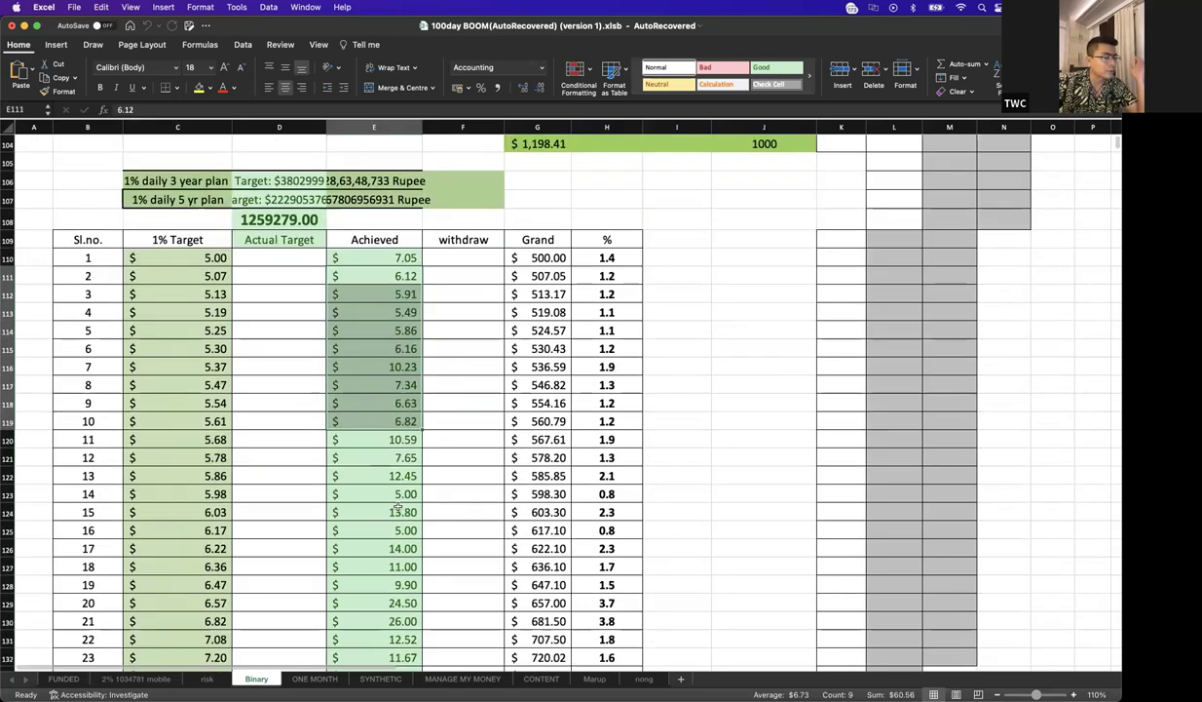
- Check the Achieved entries of losing trades 29 and 37, the withdrawal at trade 30, and the entries of trades 32 and 33
scroll(398, 506, down, 3)
click(398, 570)
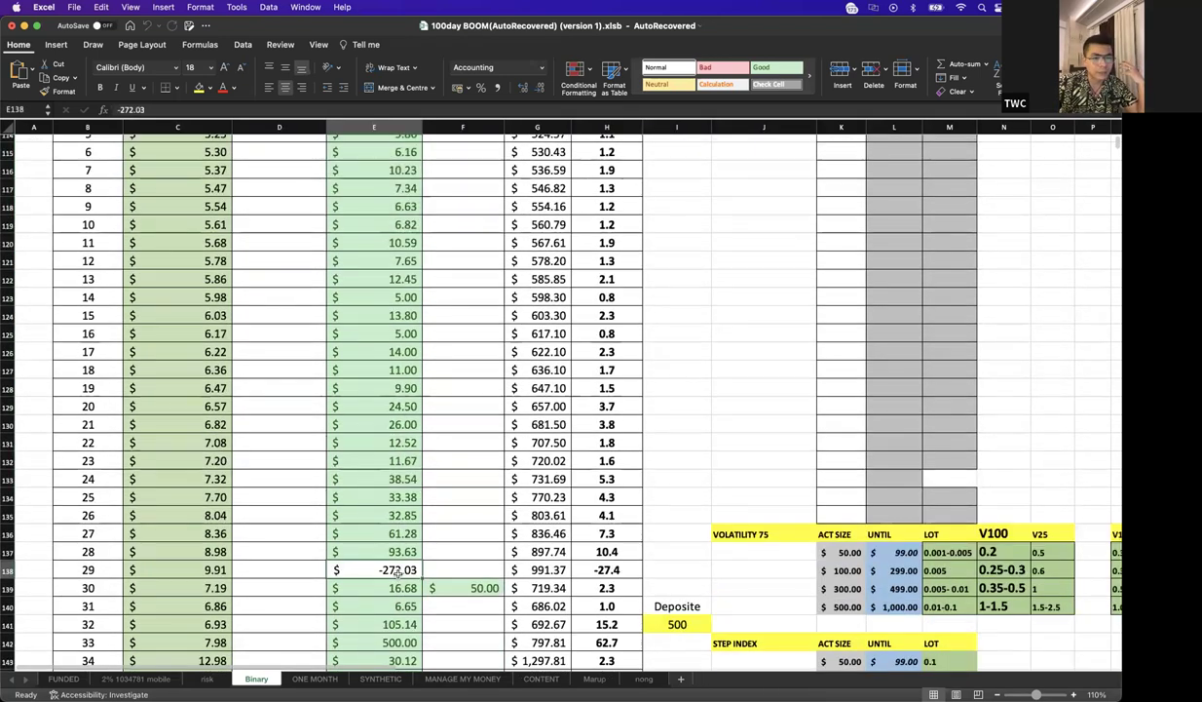
scroll(398, 570, down, 3)
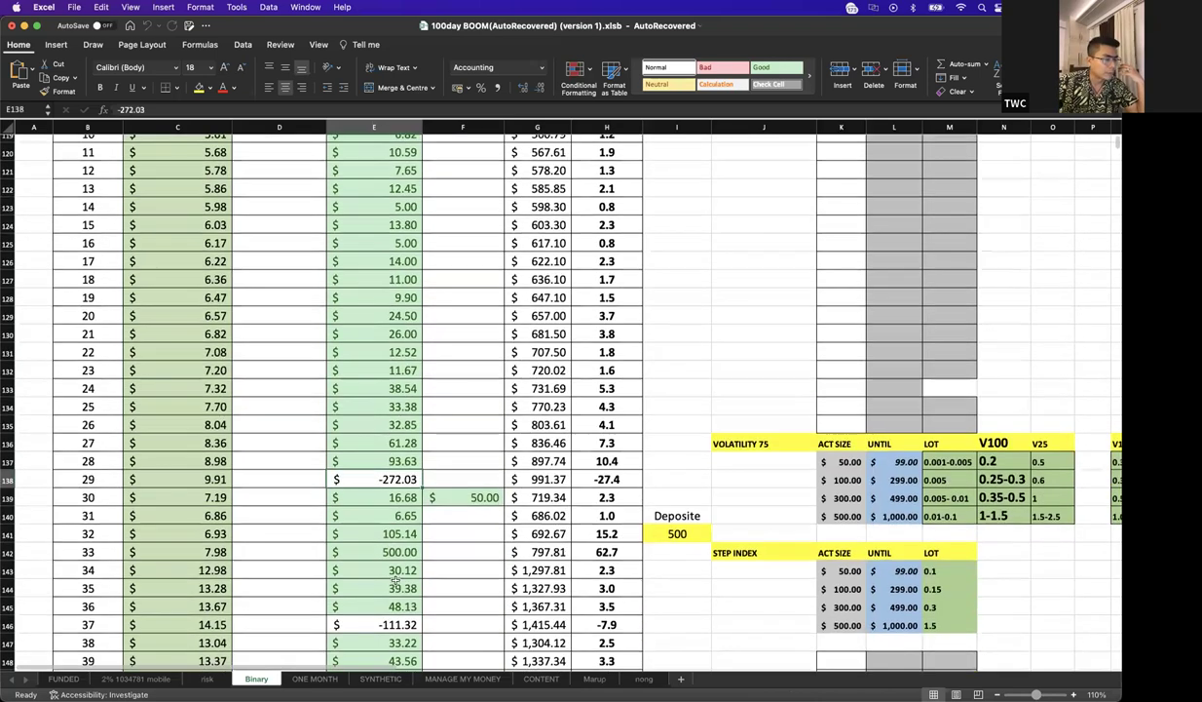
scroll(438, 506, down, 3)
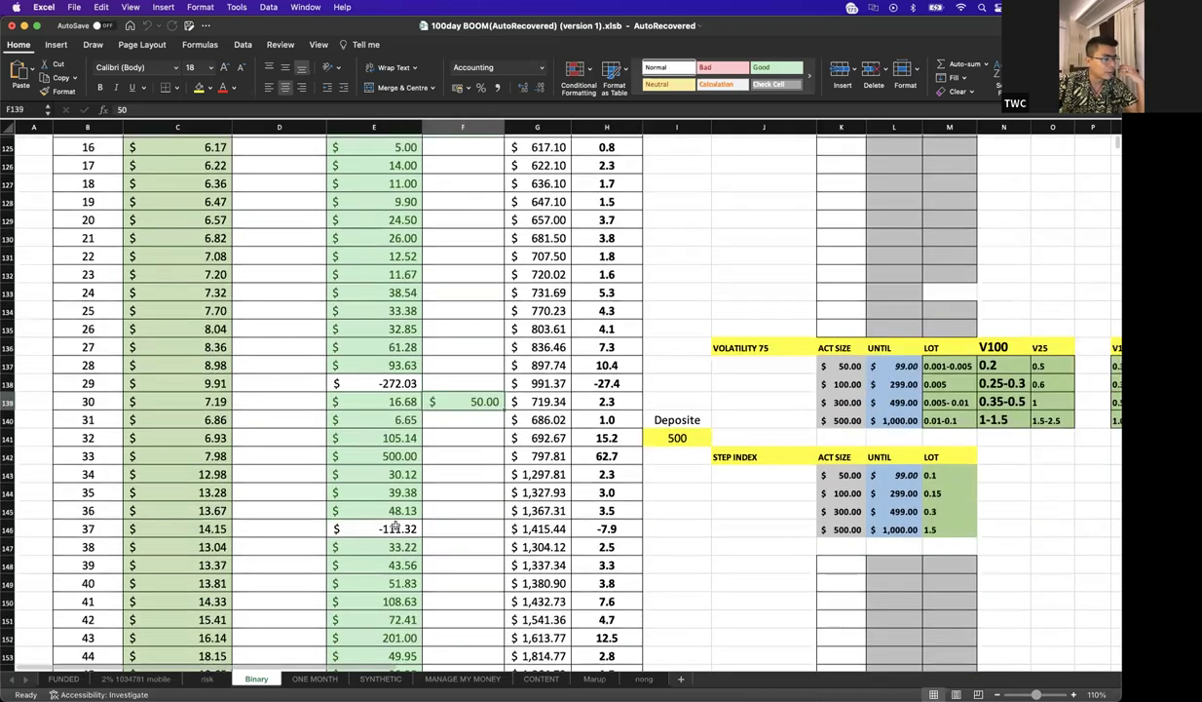
click(413, 531)
scroll(417, 541, down, 2)
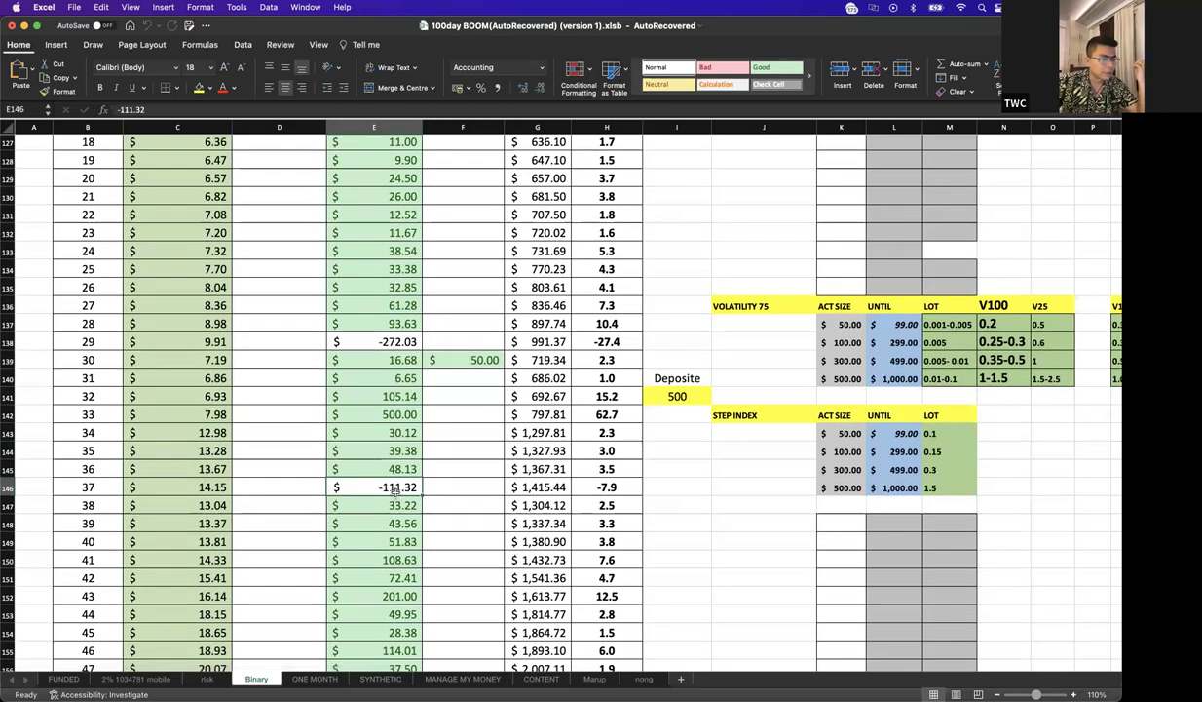
click(401, 416)
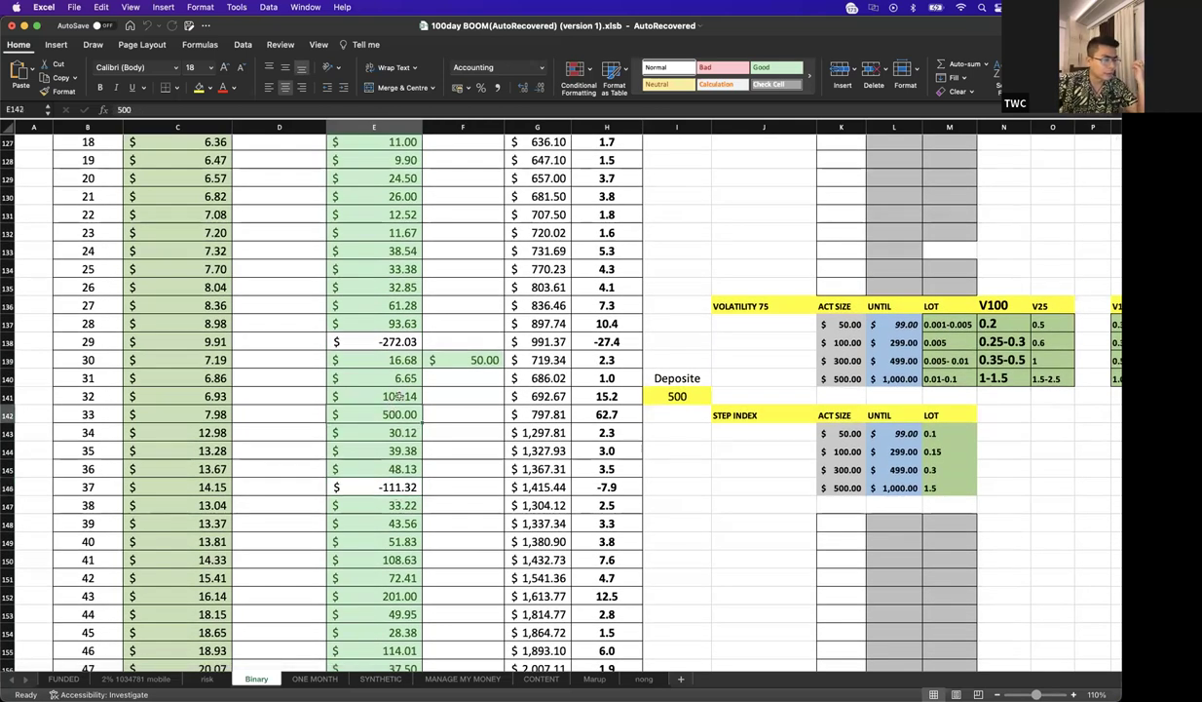
click(399, 396)
- Compare the Achieved amount of trade 43 with its 1% target
scroll(399, 528, down, 2)
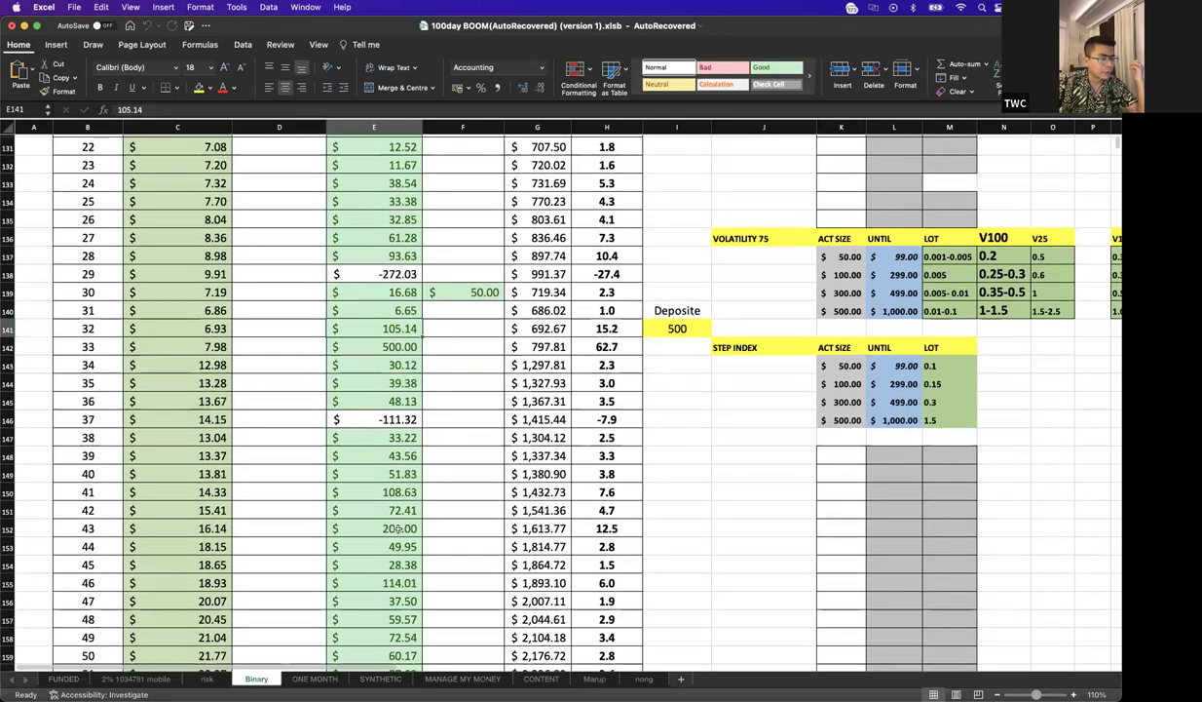
scroll(399, 529, down, 1)
click(400, 535)
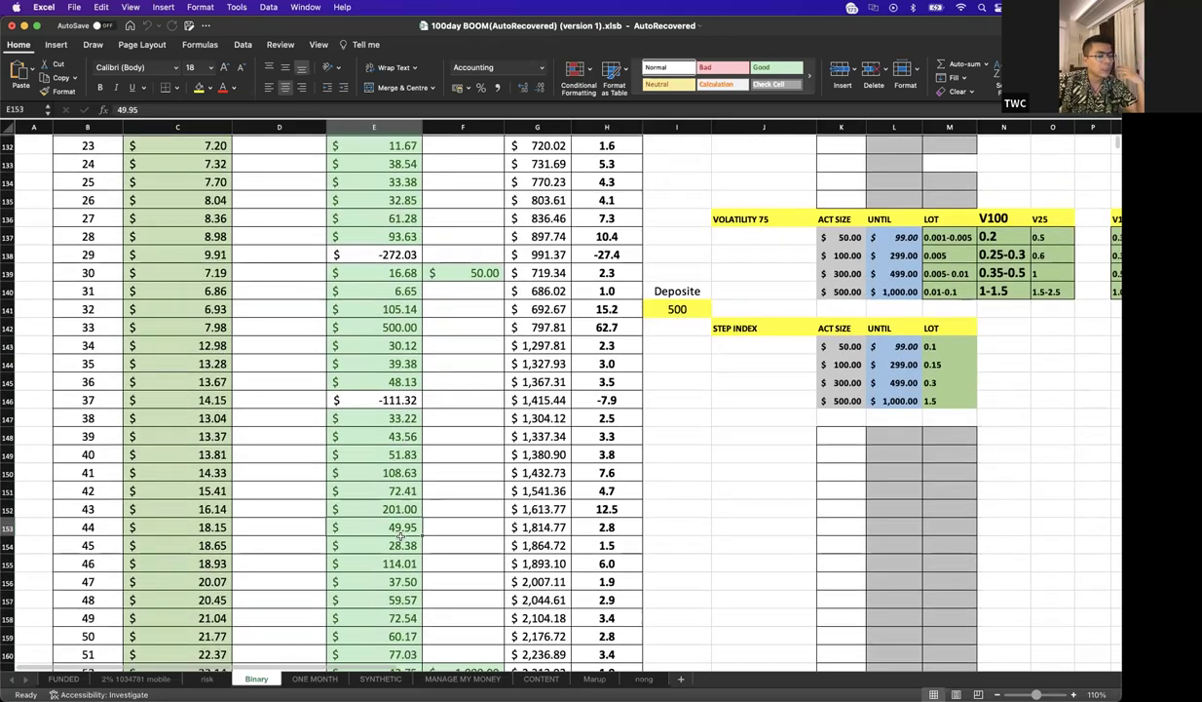
scroll(400, 535, down, 2)
click(391, 451)
click(393, 469)
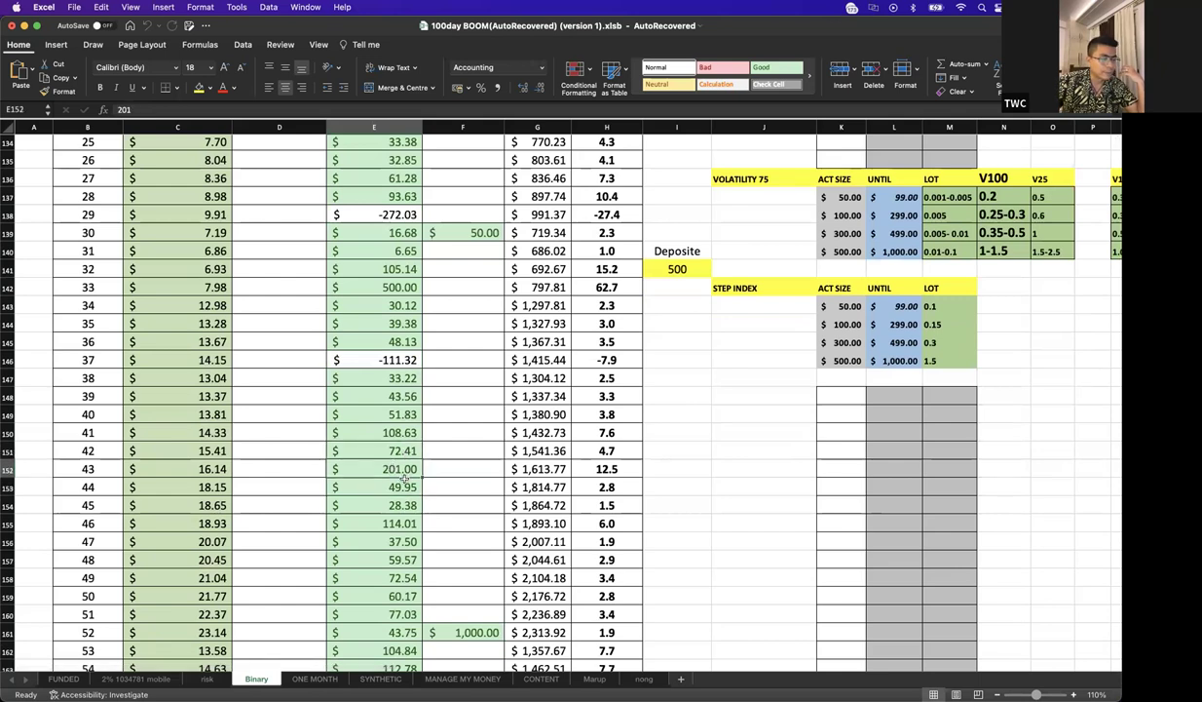
click(223, 468)
click(372, 471)
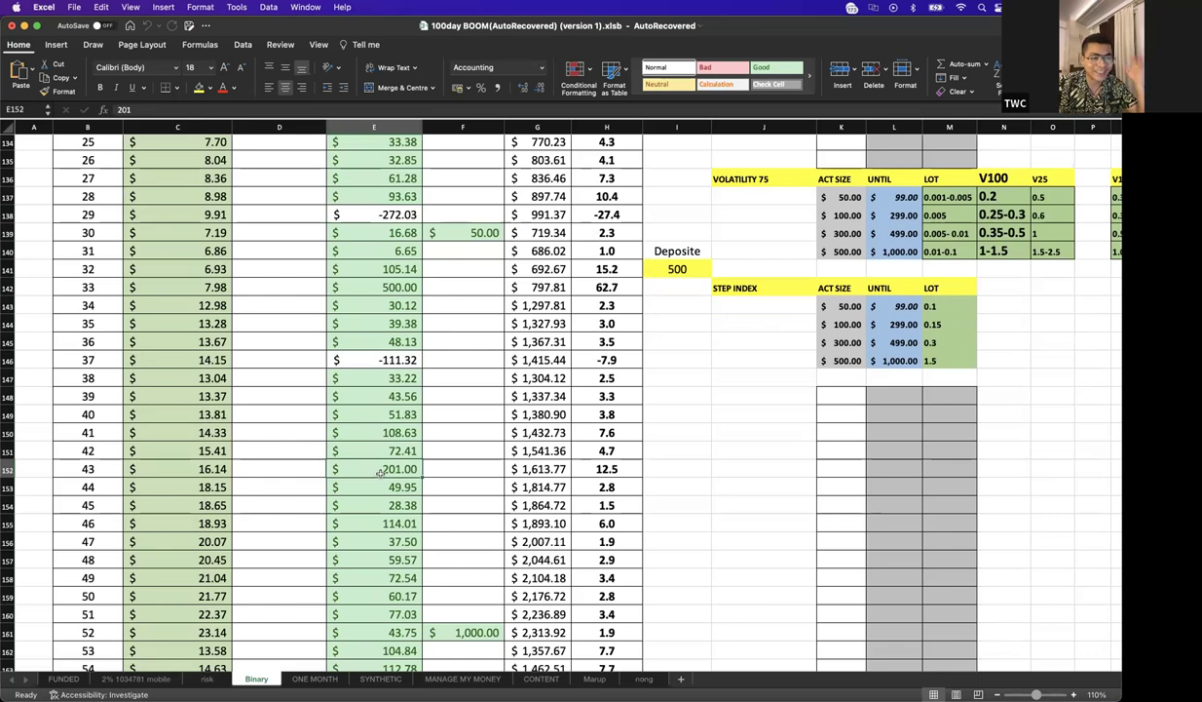
- Inspect the withdrawal at trade 52 and return to the header rows of the 1% daily plan
scroll(387, 475, down, 5)
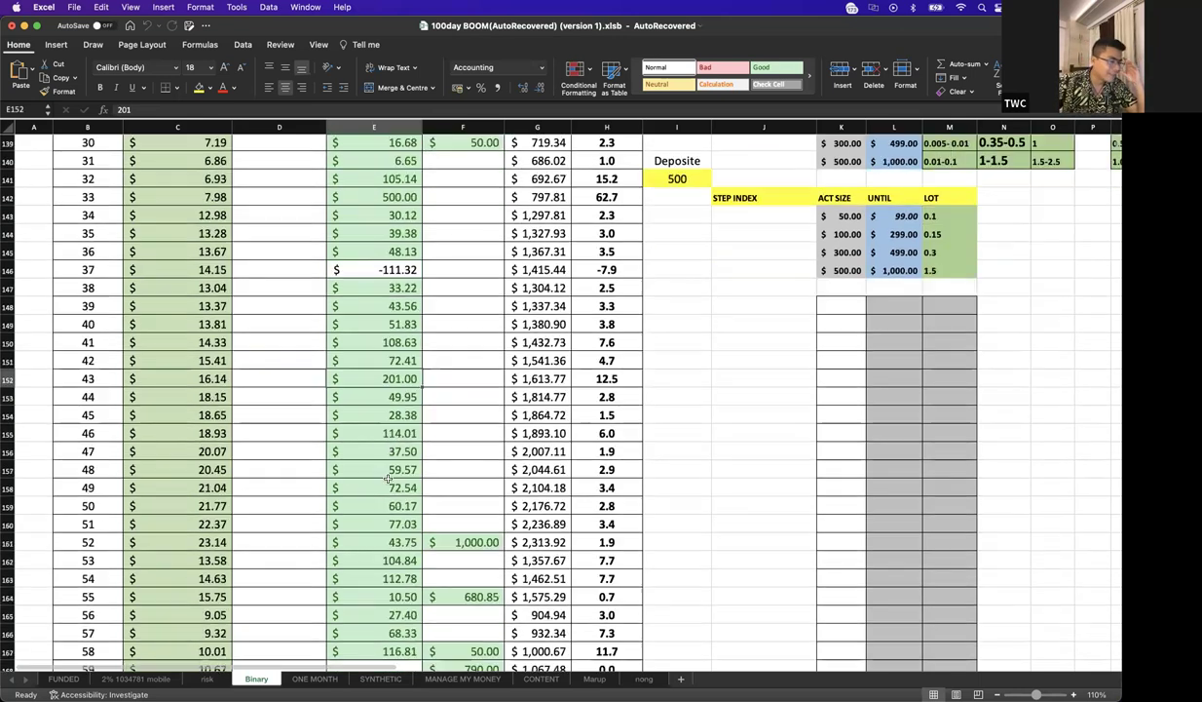
click(487, 537)
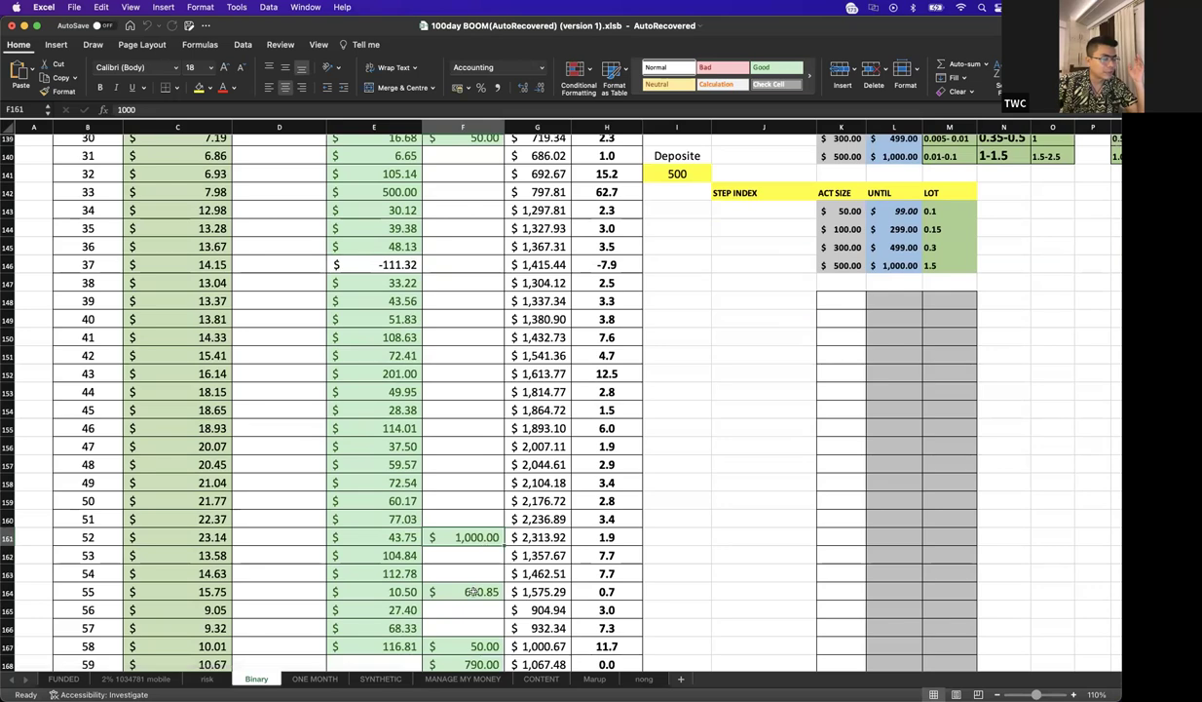
scroll(471, 591, up, 1)
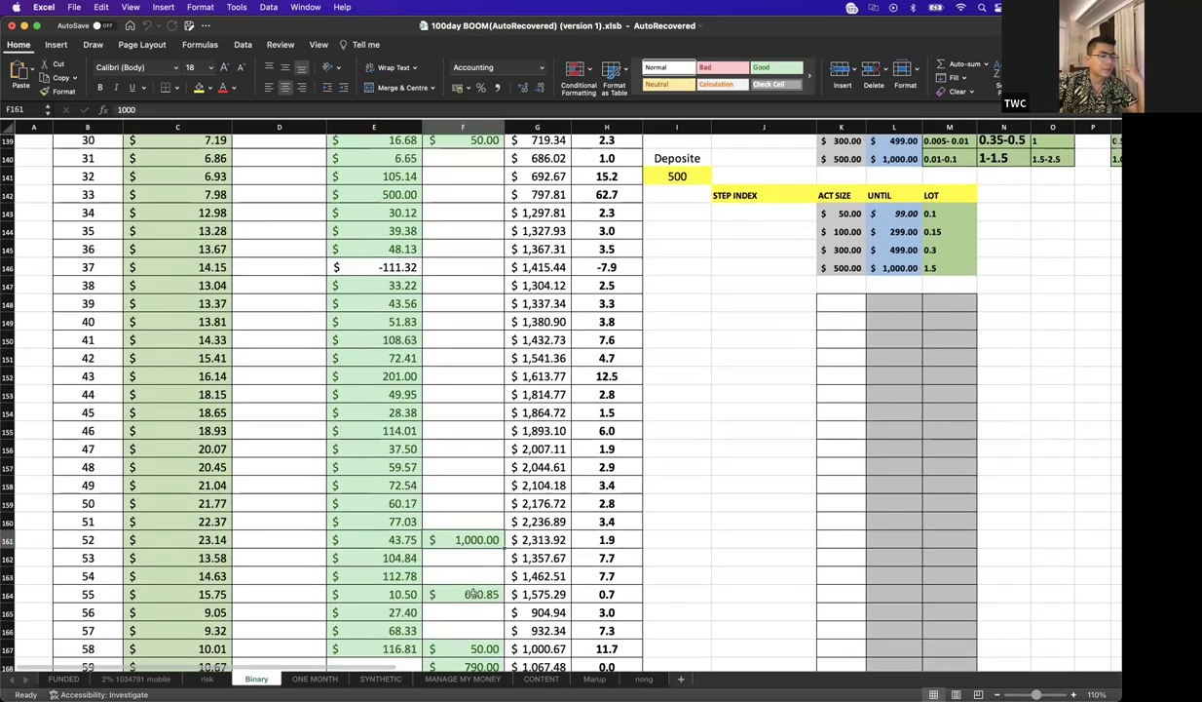
scroll(485, 419, up, 10)
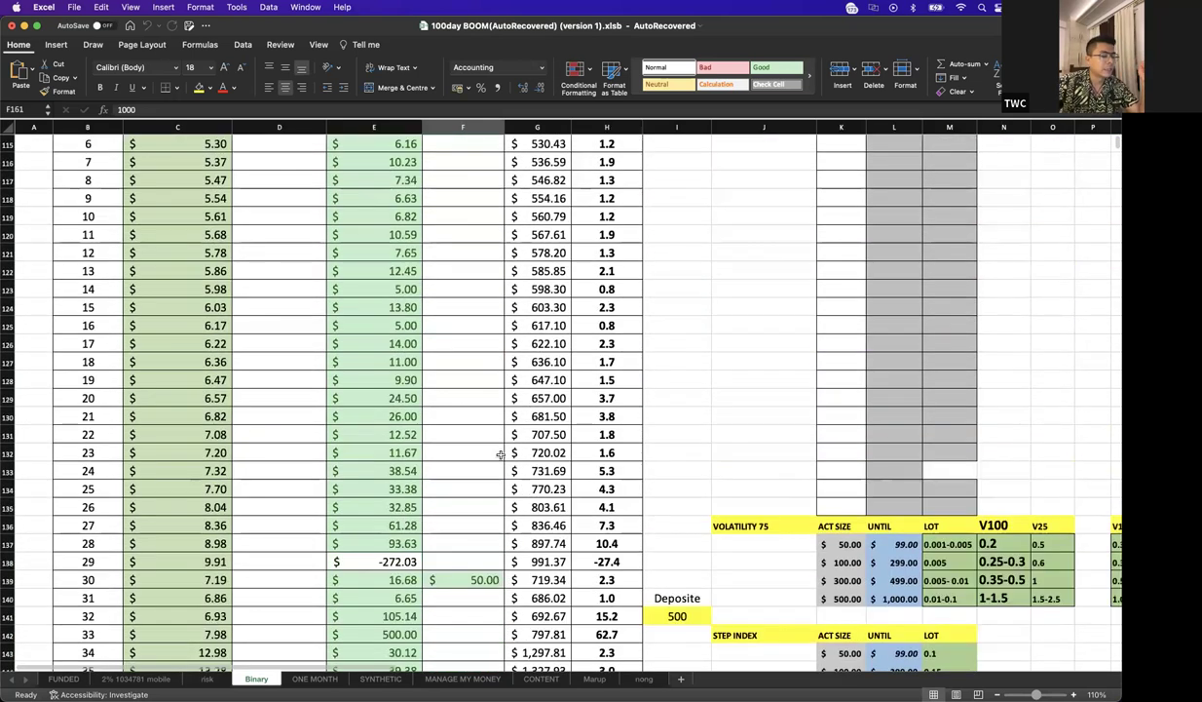
scroll(500, 454, up, 12)
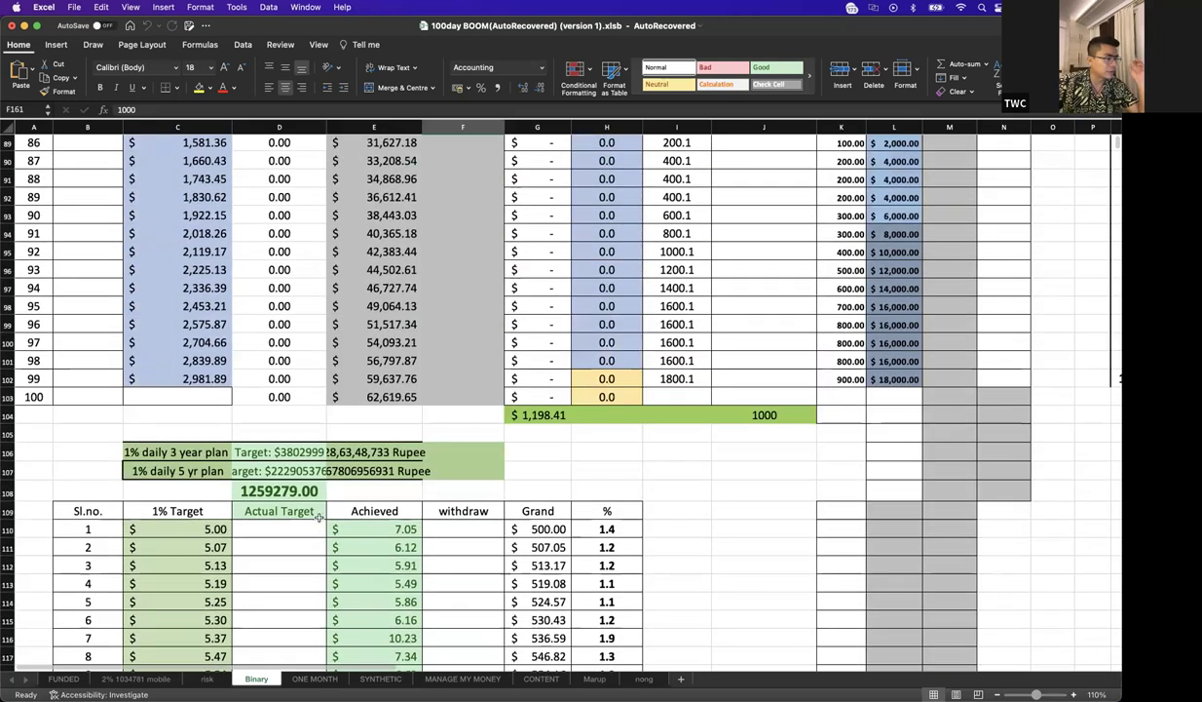
scroll(322, 522, down, 2)
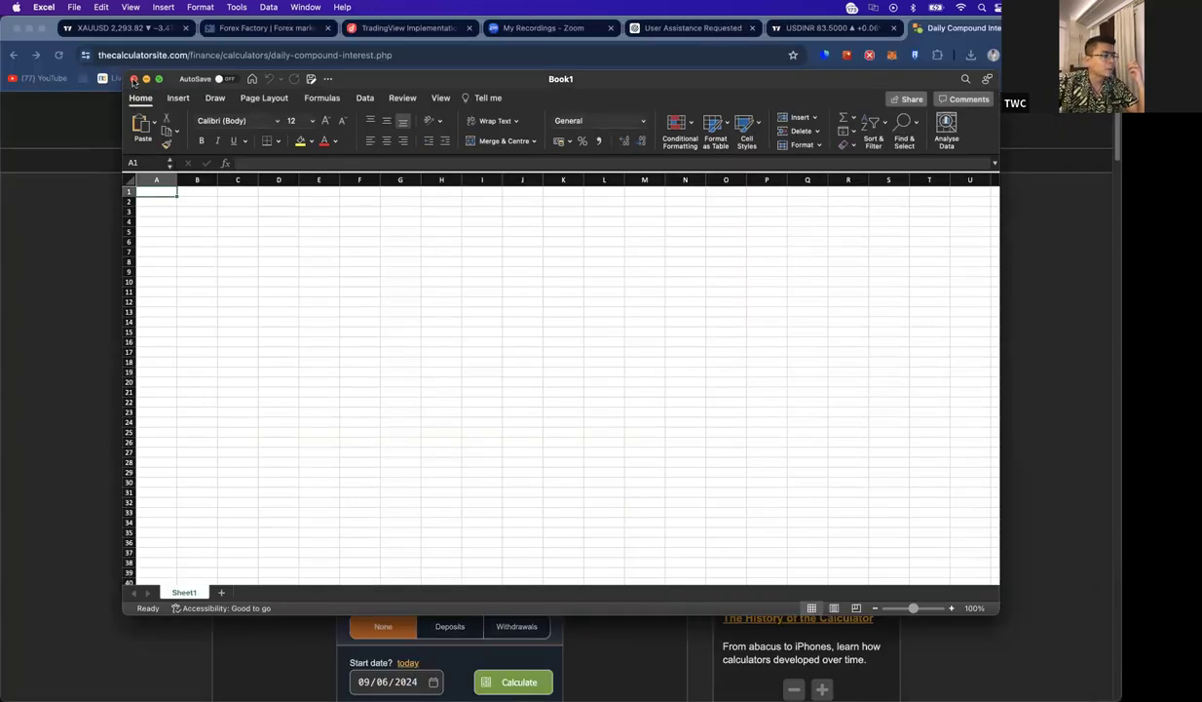
- Minimise the blank Book1 workbook and the browser window showing the daily compound interest calculator
click(147, 80)
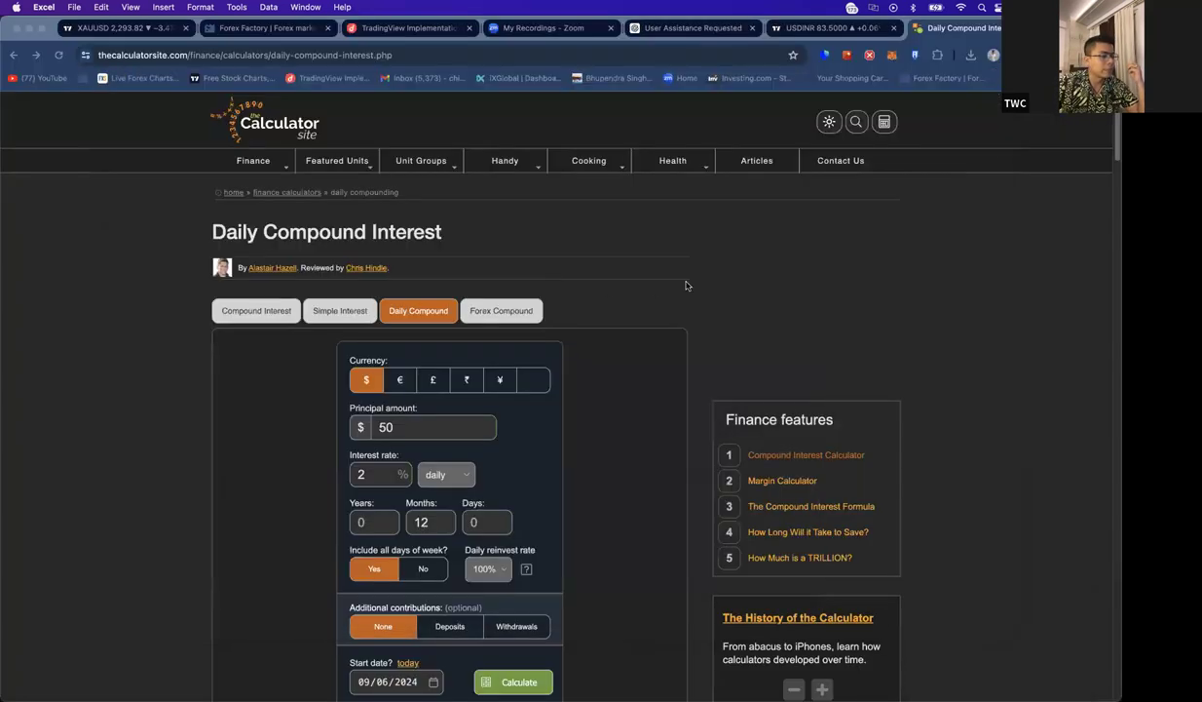
click(29, 28)
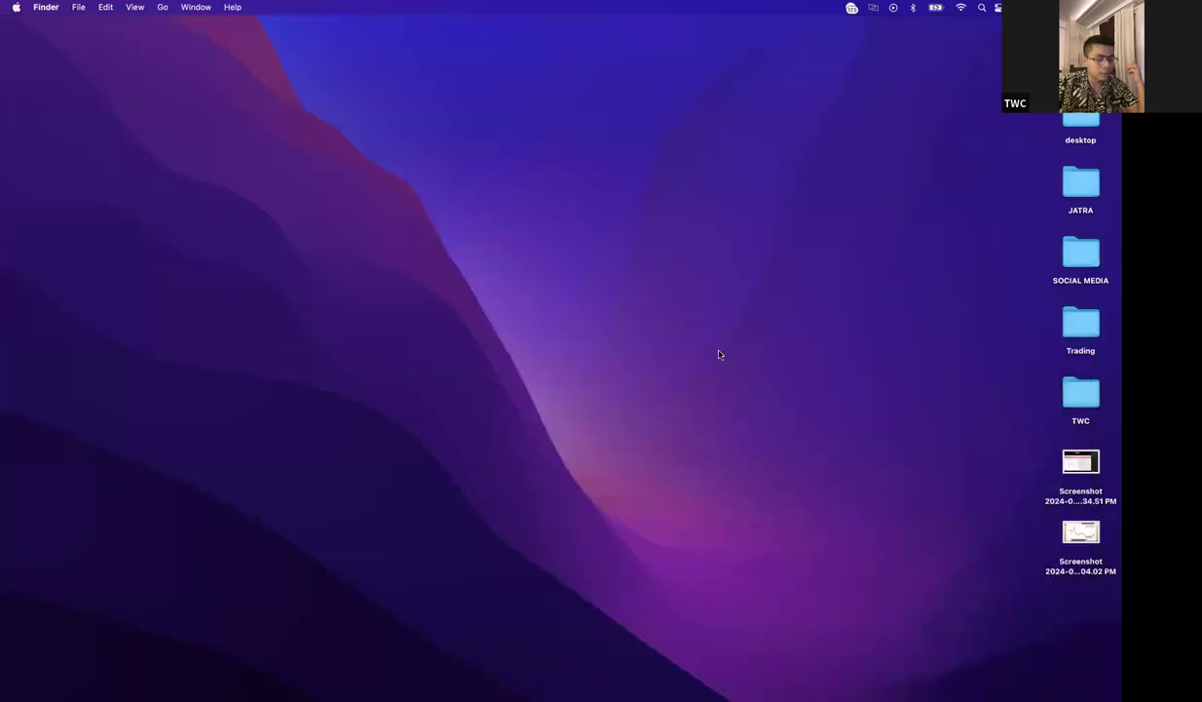
mouse_move(999, 693)
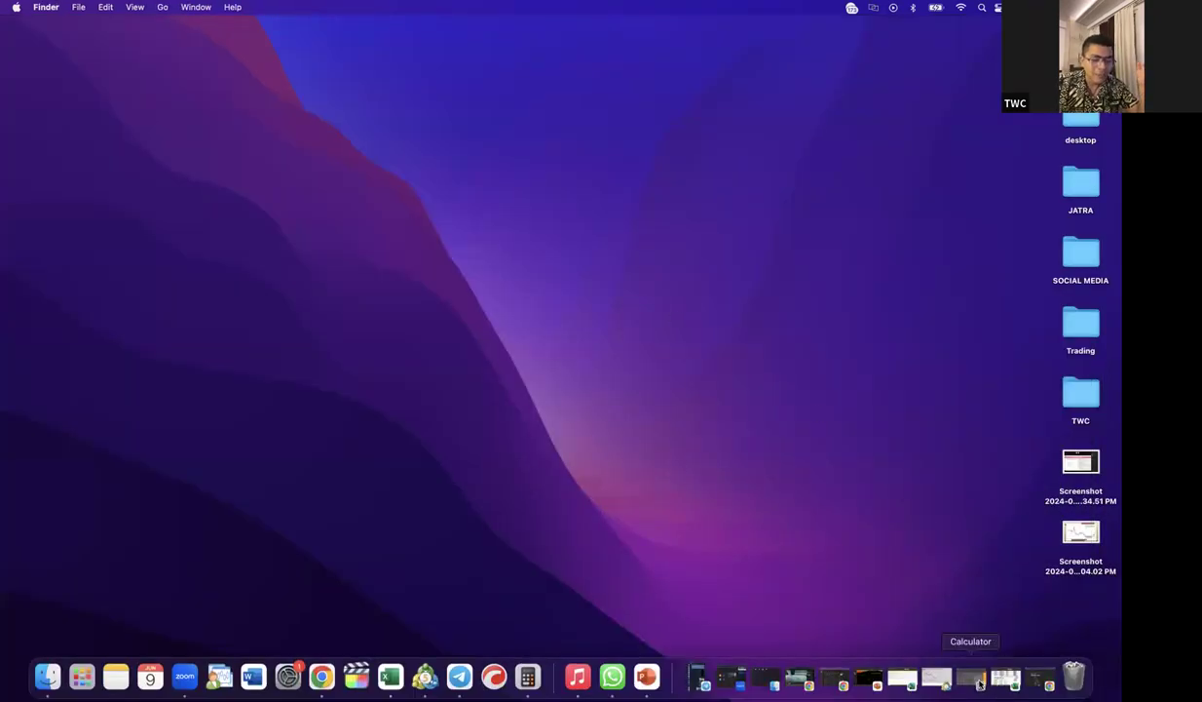
click(1040, 682)
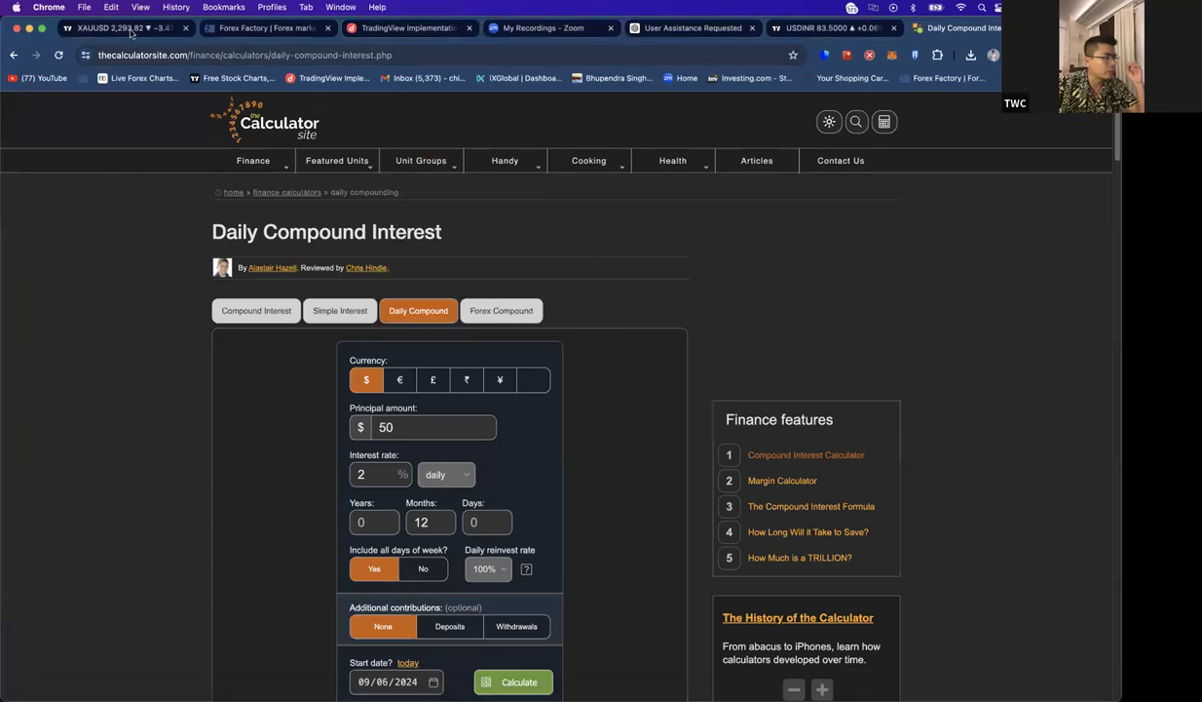
click(29, 28)
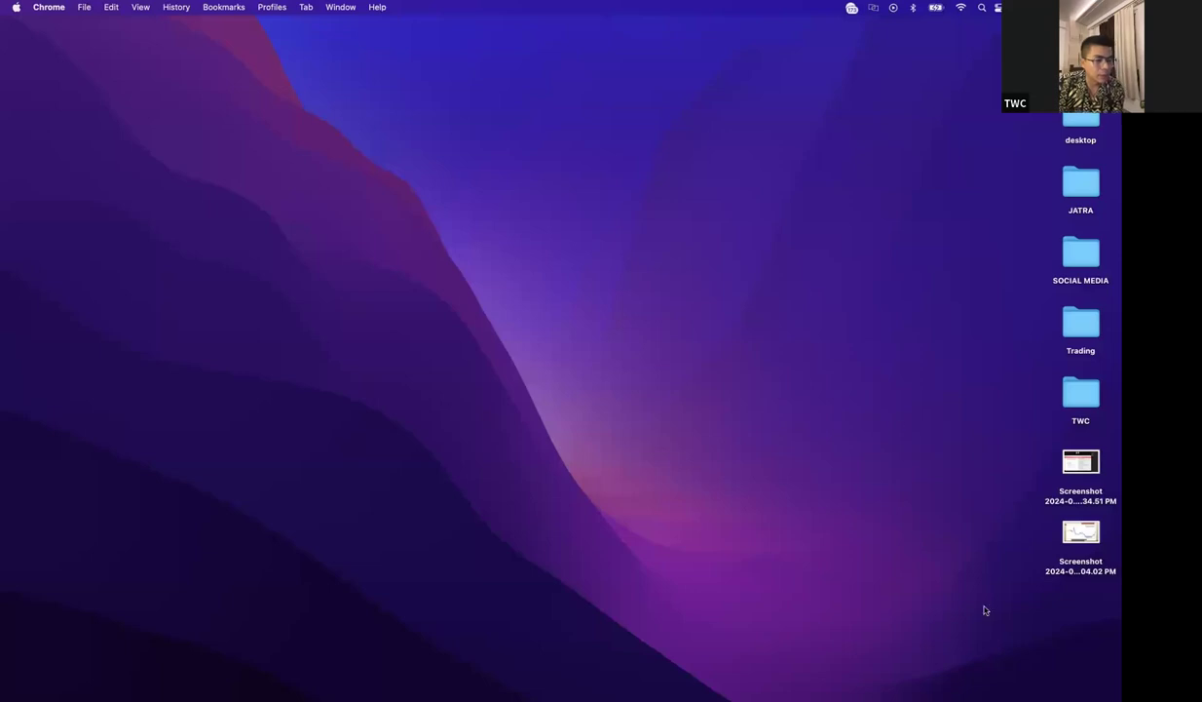
- Switch to Chrome and view the Volatility 25 Index chart on Deriv over a wider time range
mouse_move(996, 692)
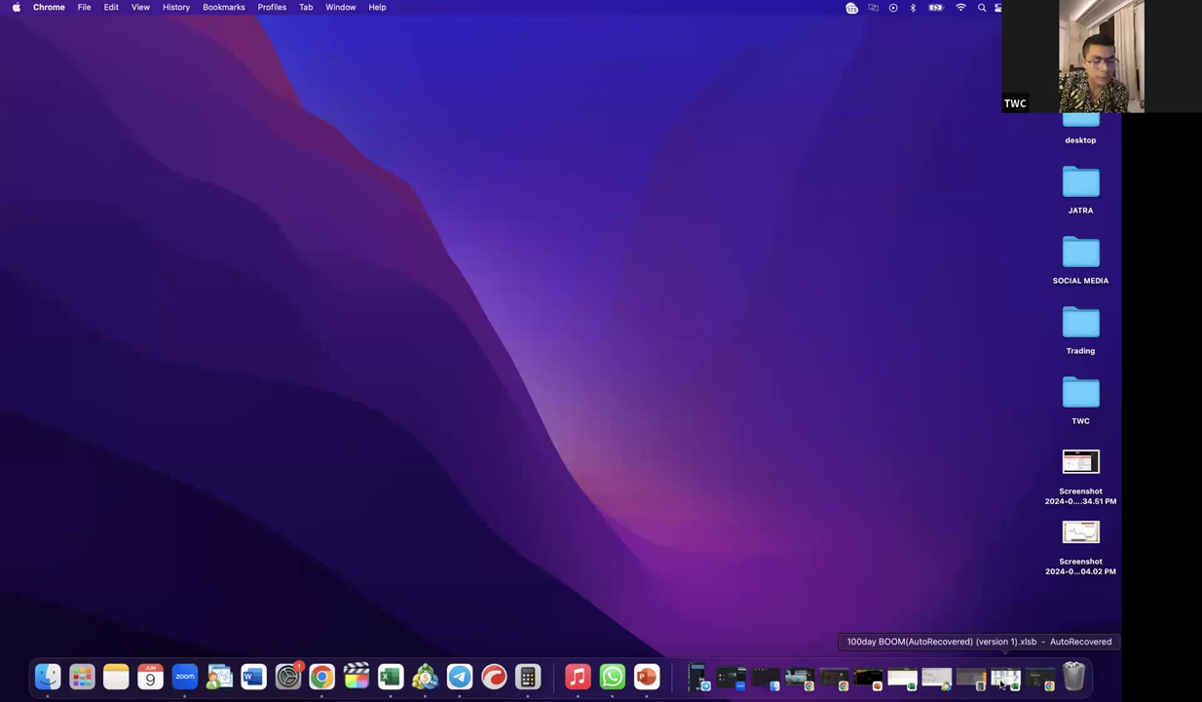
click(1006, 677)
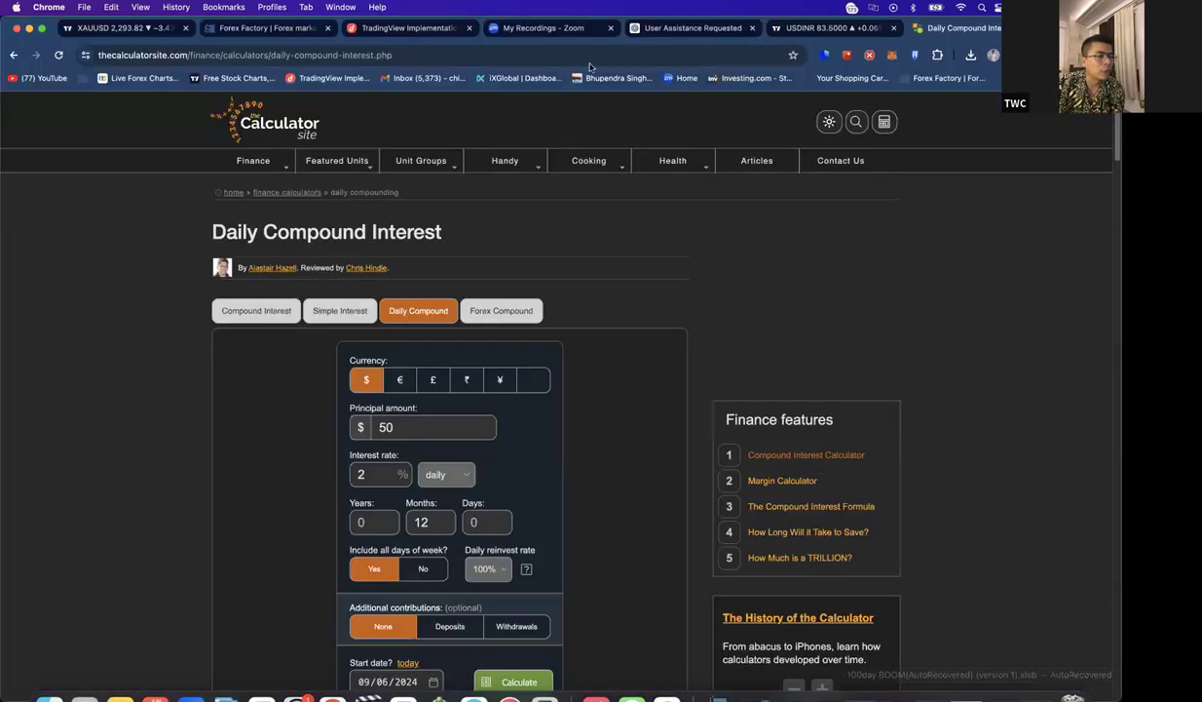
click(421, 36)
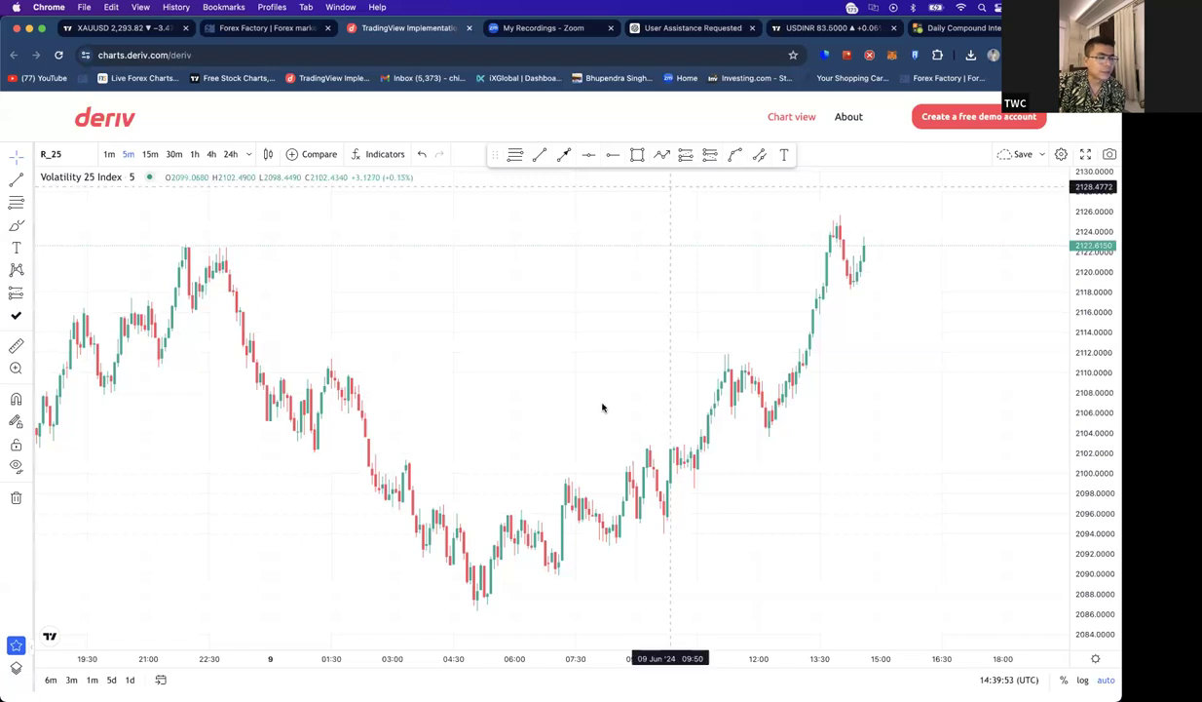
scroll(588, 414, down, 4)
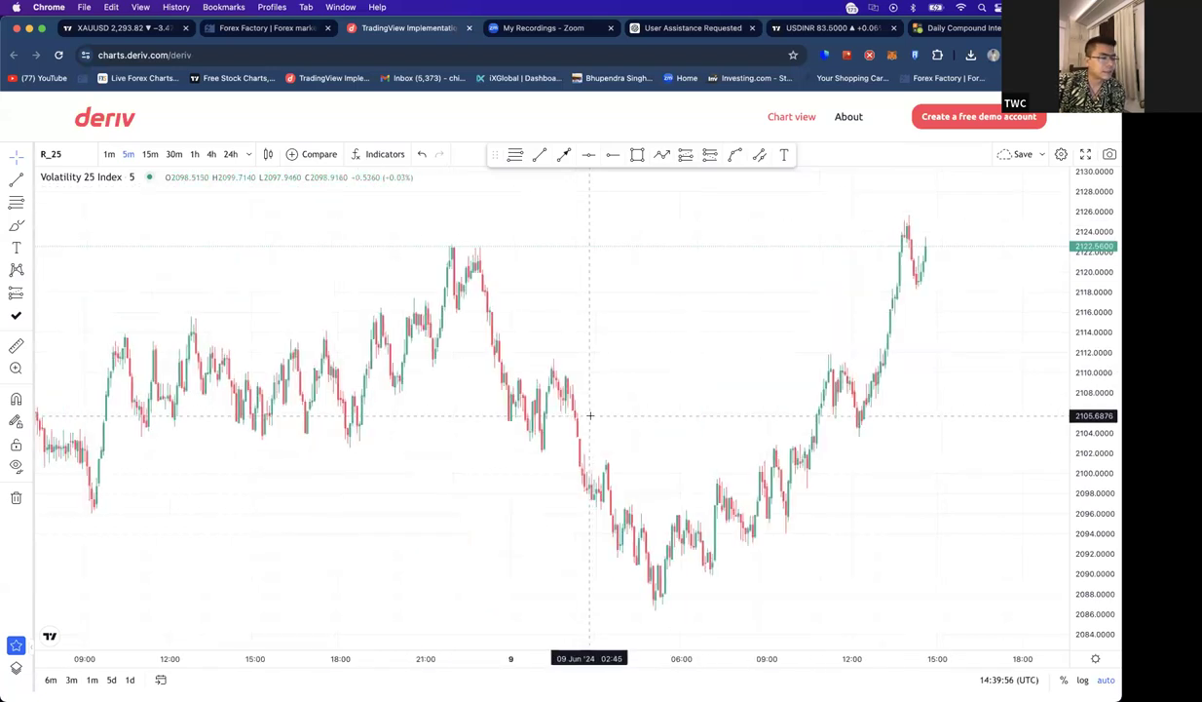
- Minimise Chrome, switch to MetaTrader 5, and view the Jump 100 and Volatility 75 (1s) index charts
click(28, 28)
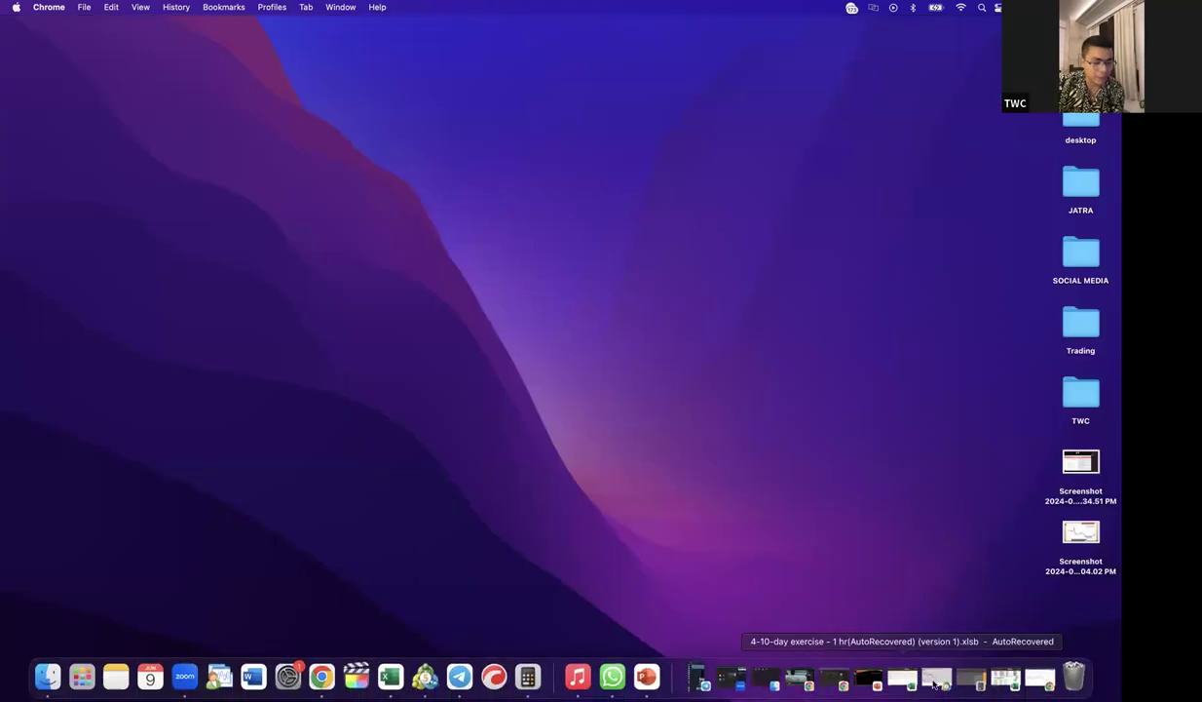
click(900, 669)
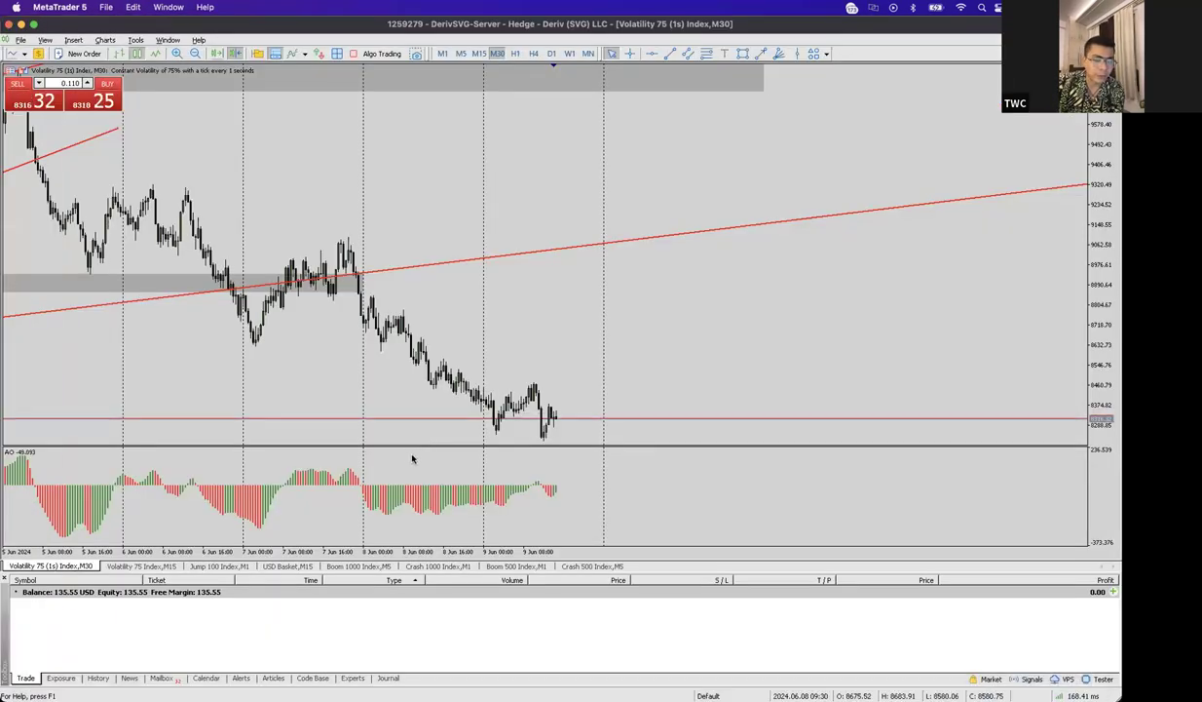
drag(295, 373, 580, 381)
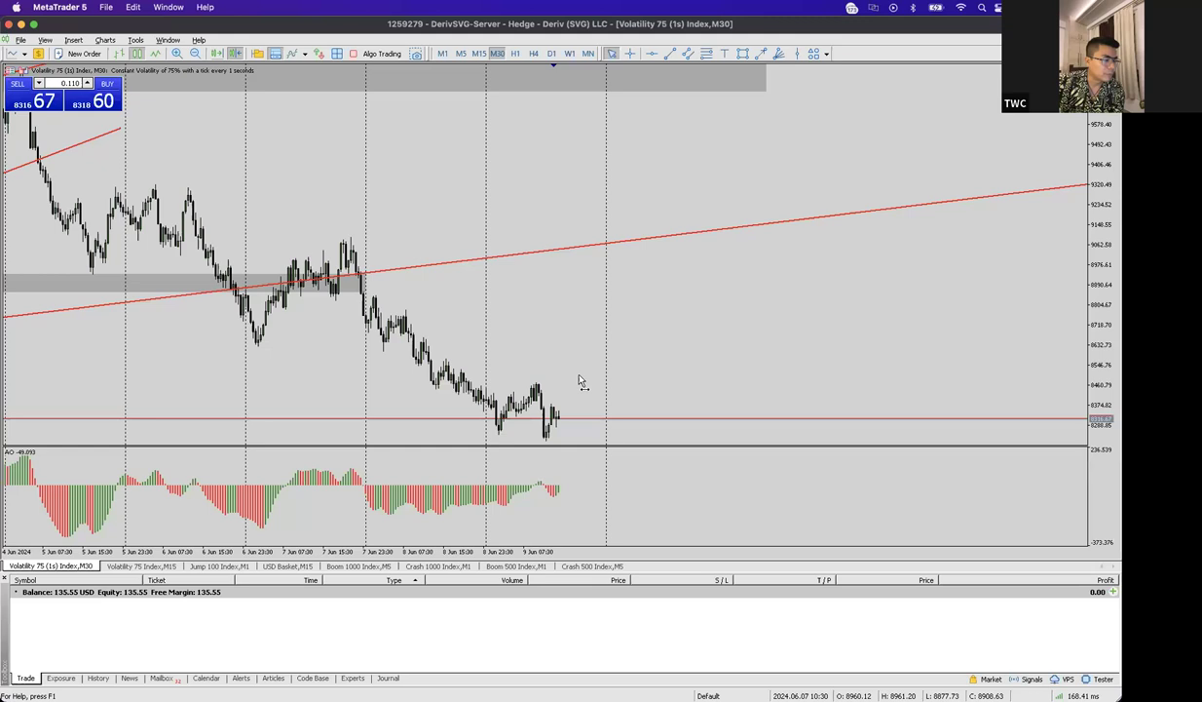
click(156, 567)
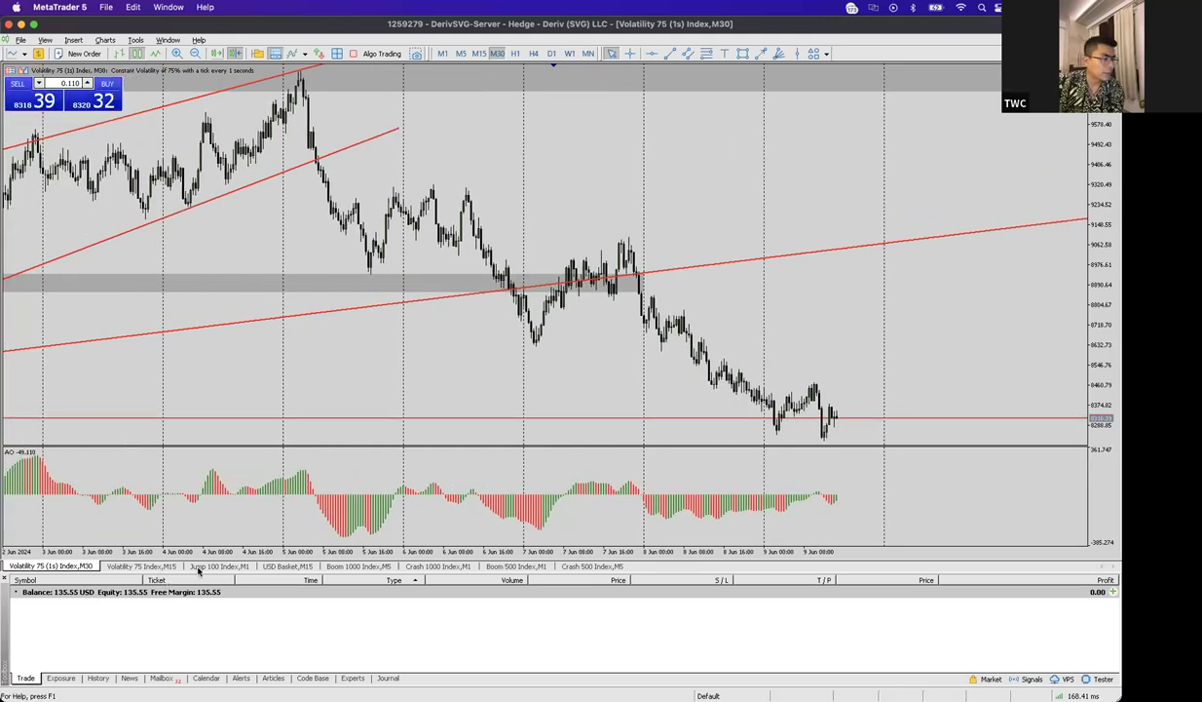
click(230, 569)
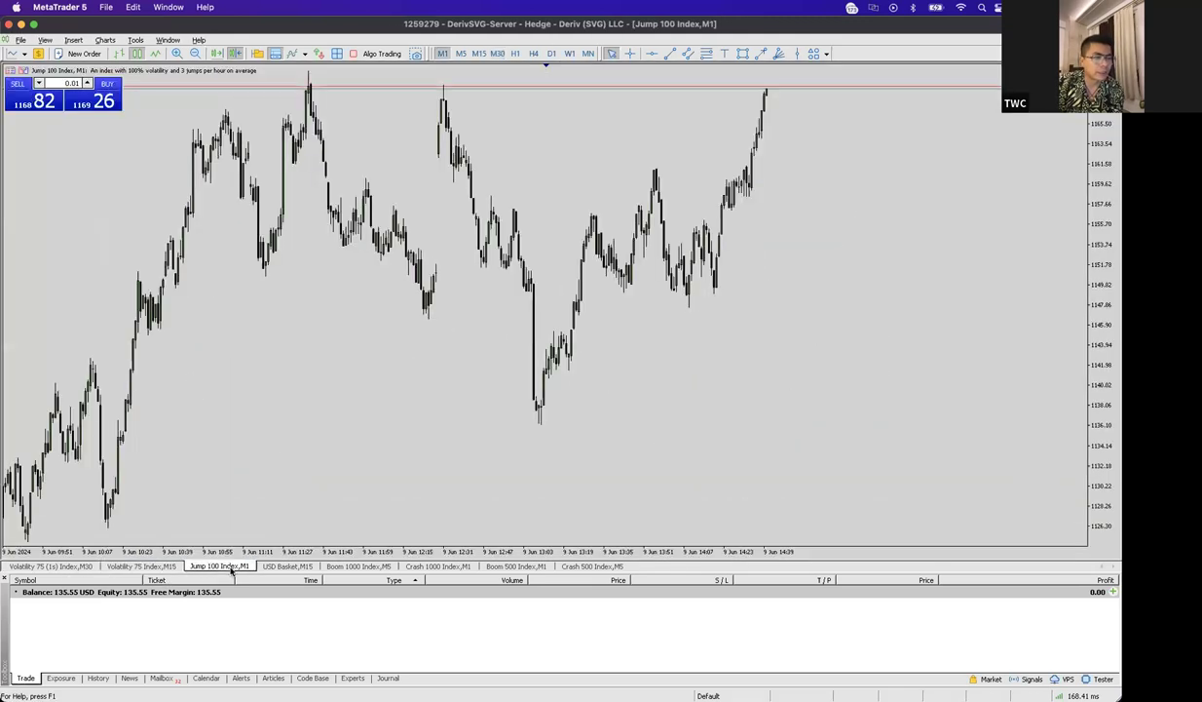
click(32, 567)
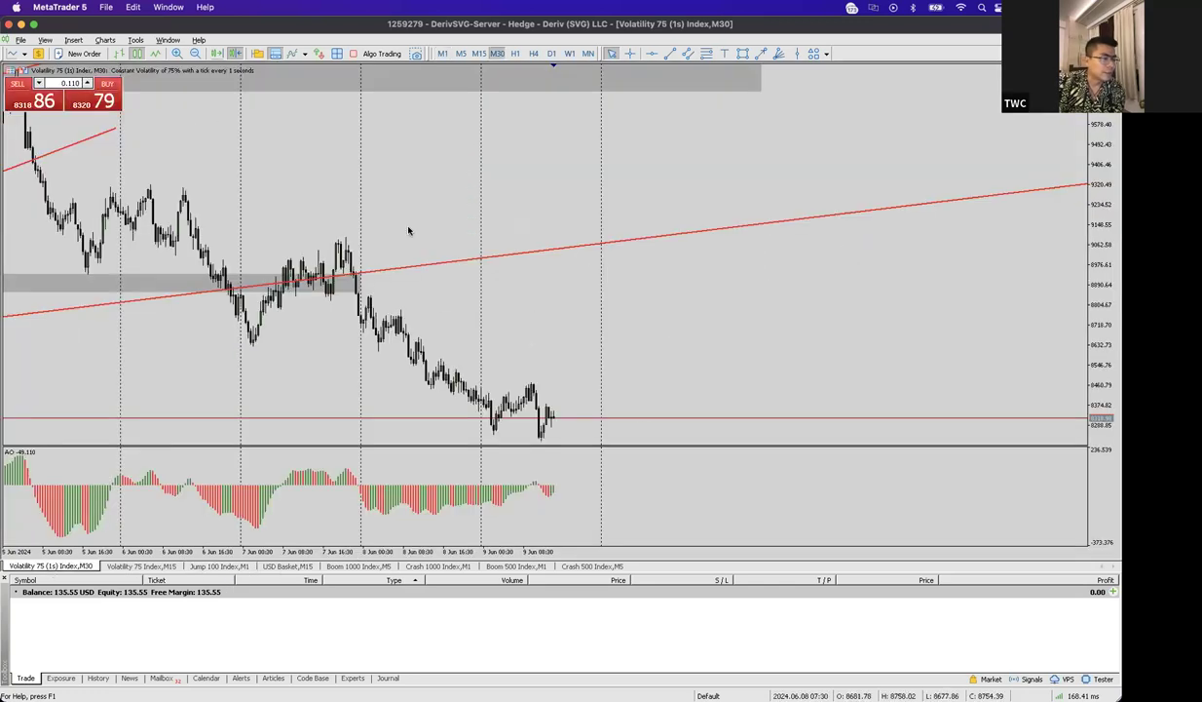
mouse_move(945, 694)
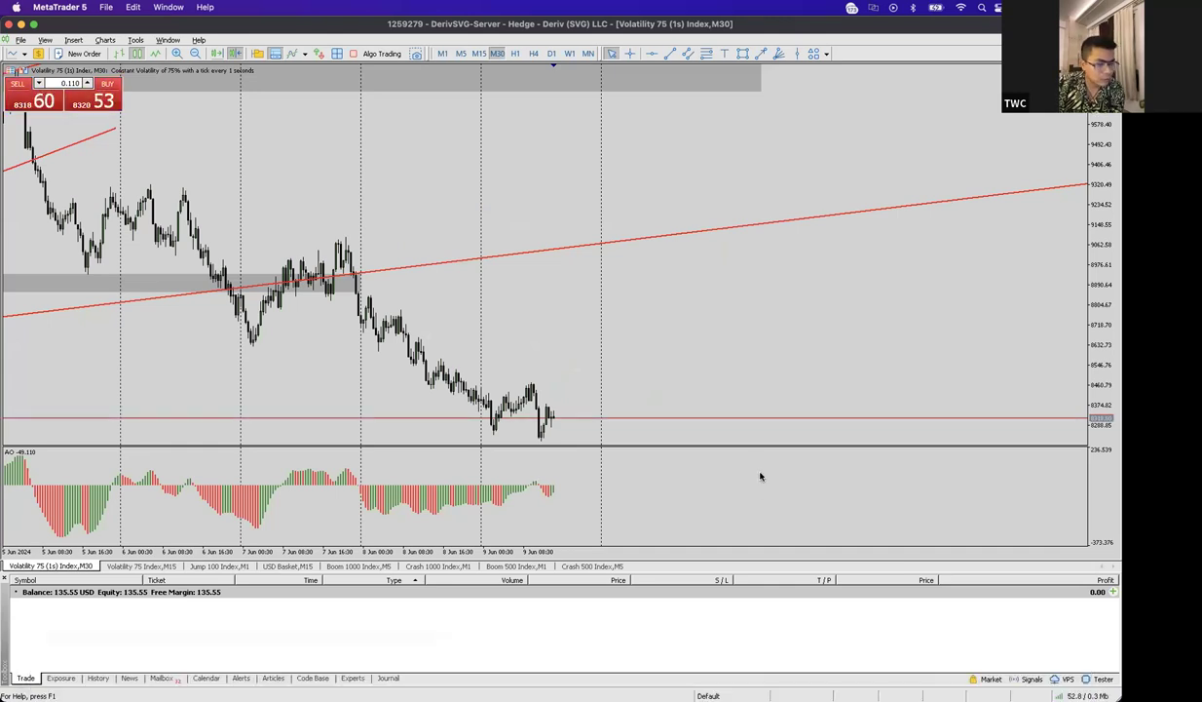
- Open the Symbols list and inspect the specifications of the Volatility 25, 50, 75, 100, 10 (1s), 25 (1s) and 10 indices
click(774, 419)
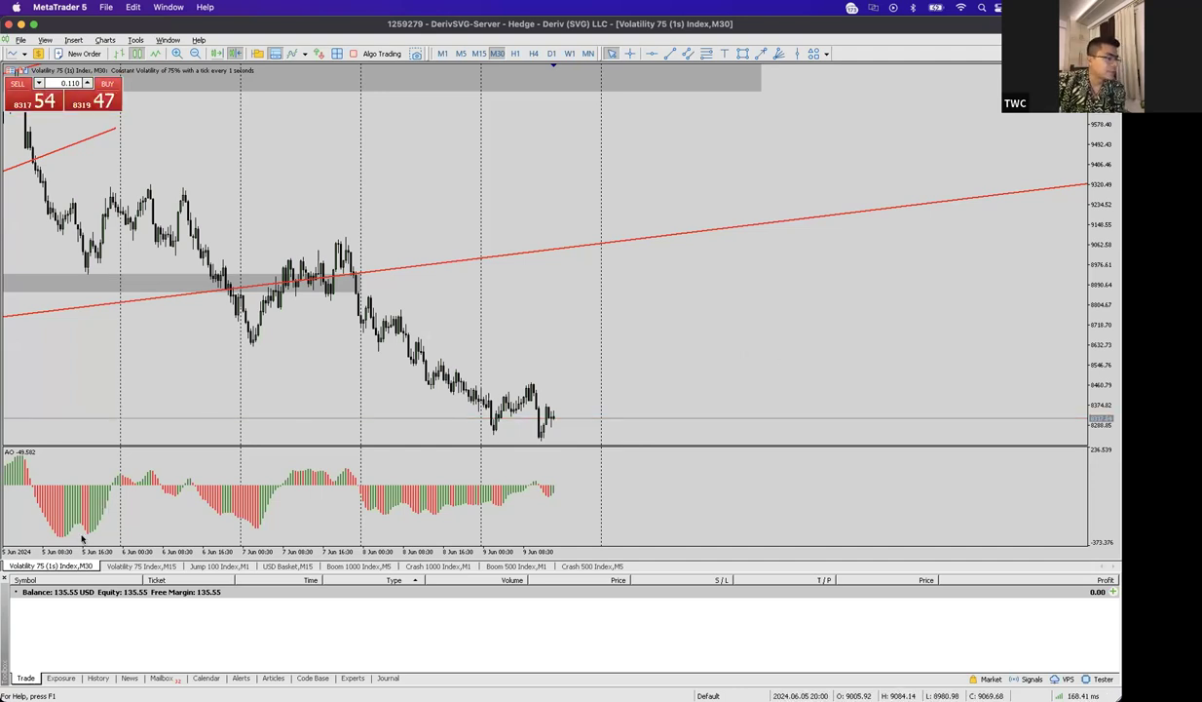
click(40, 51)
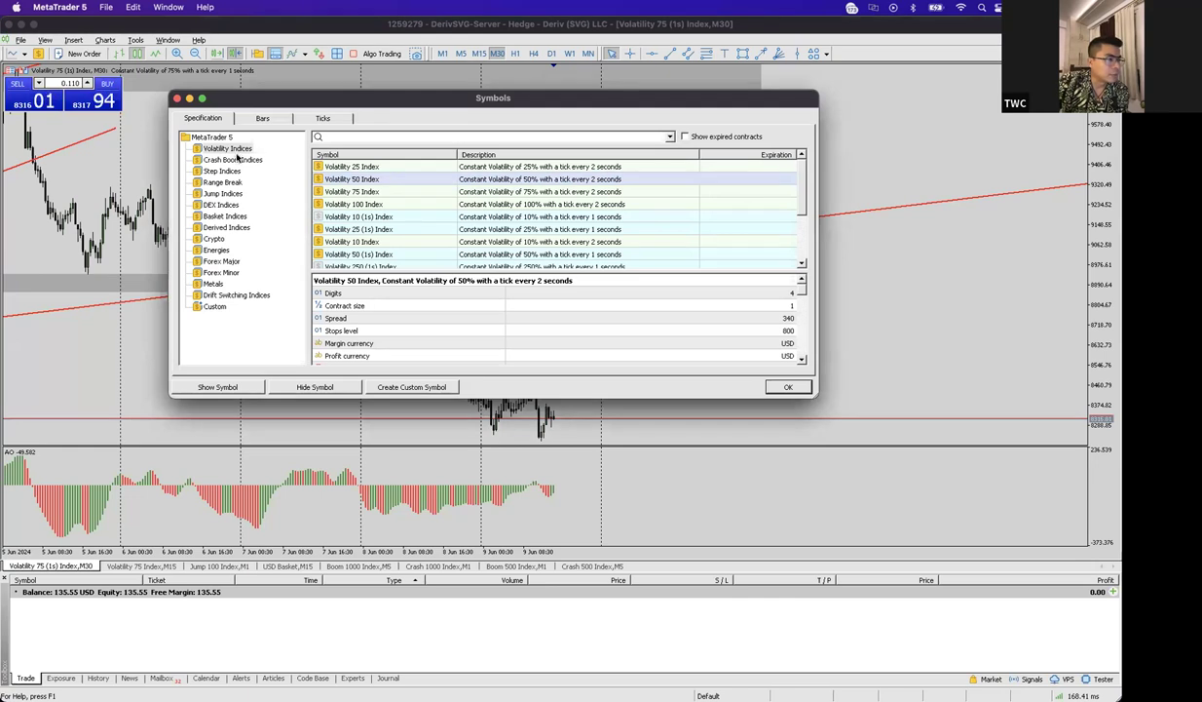
click(366, 167)
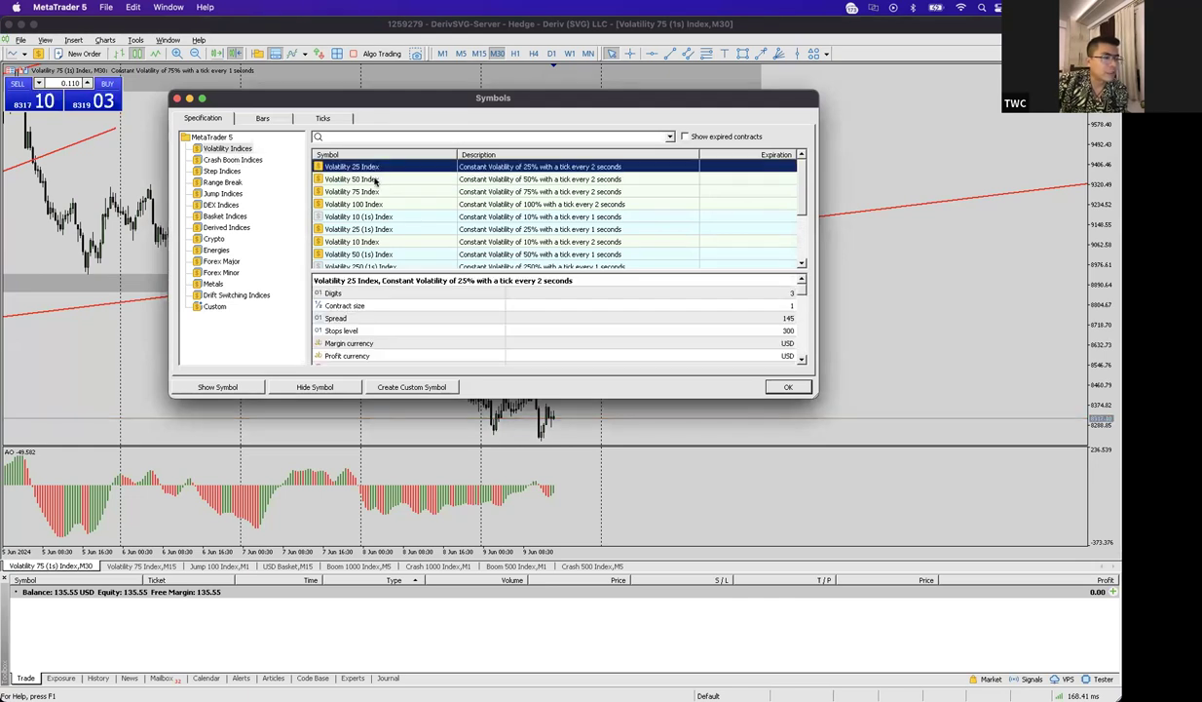
click(375, 181)
click(361, 191)
click(361, 204)
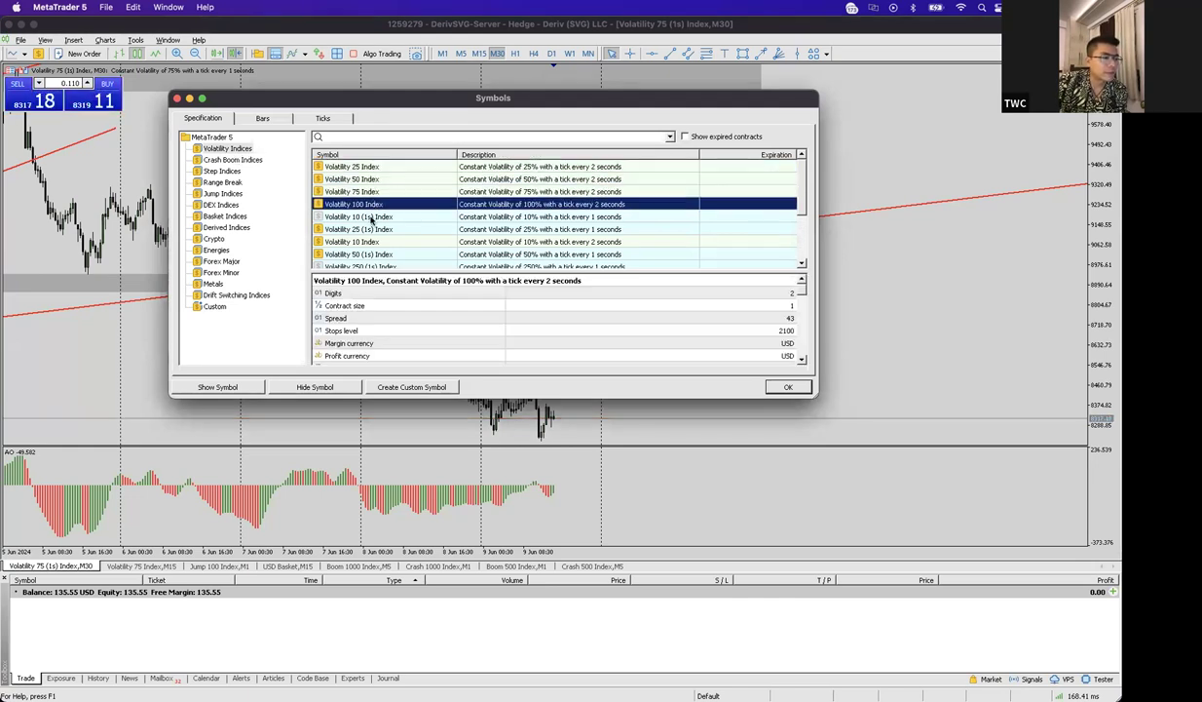
click(372, 217)
click(360, 229)
click(361, 240)
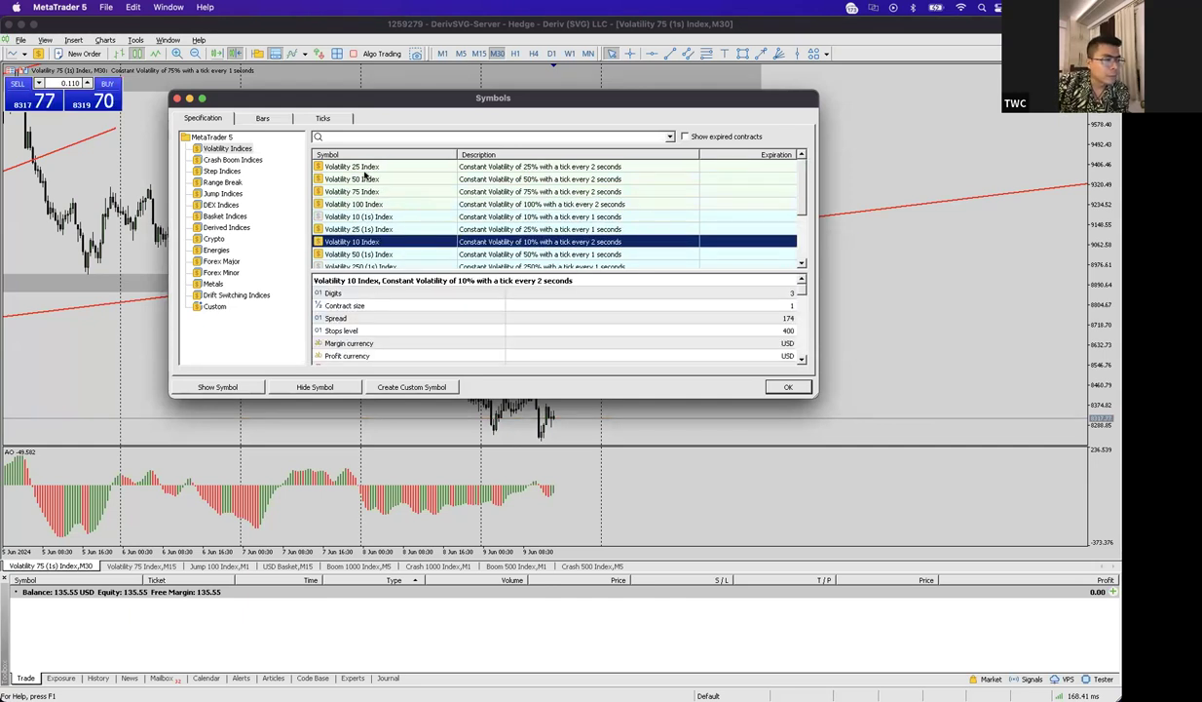
- Compare the tick intervals of the Volatility 50, 10 (1s) and 25 (1s) indices in the Volatility Indices group
click(482, 180)
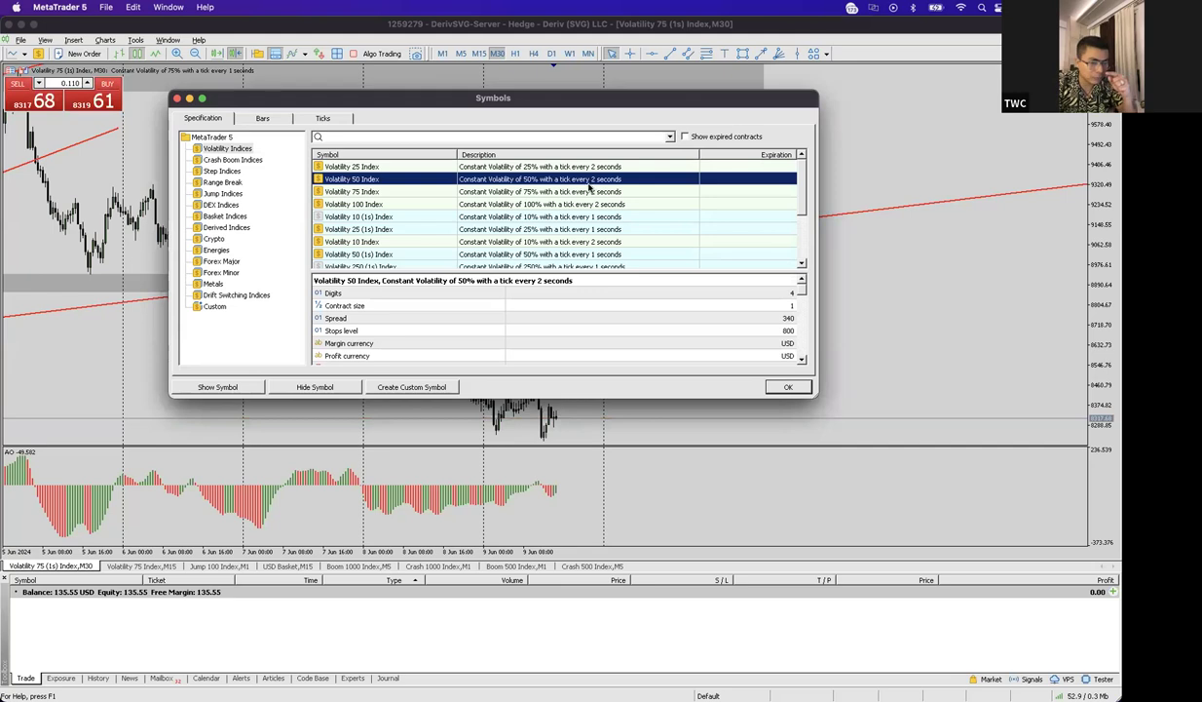
click(407, 216)
click(586, 229)
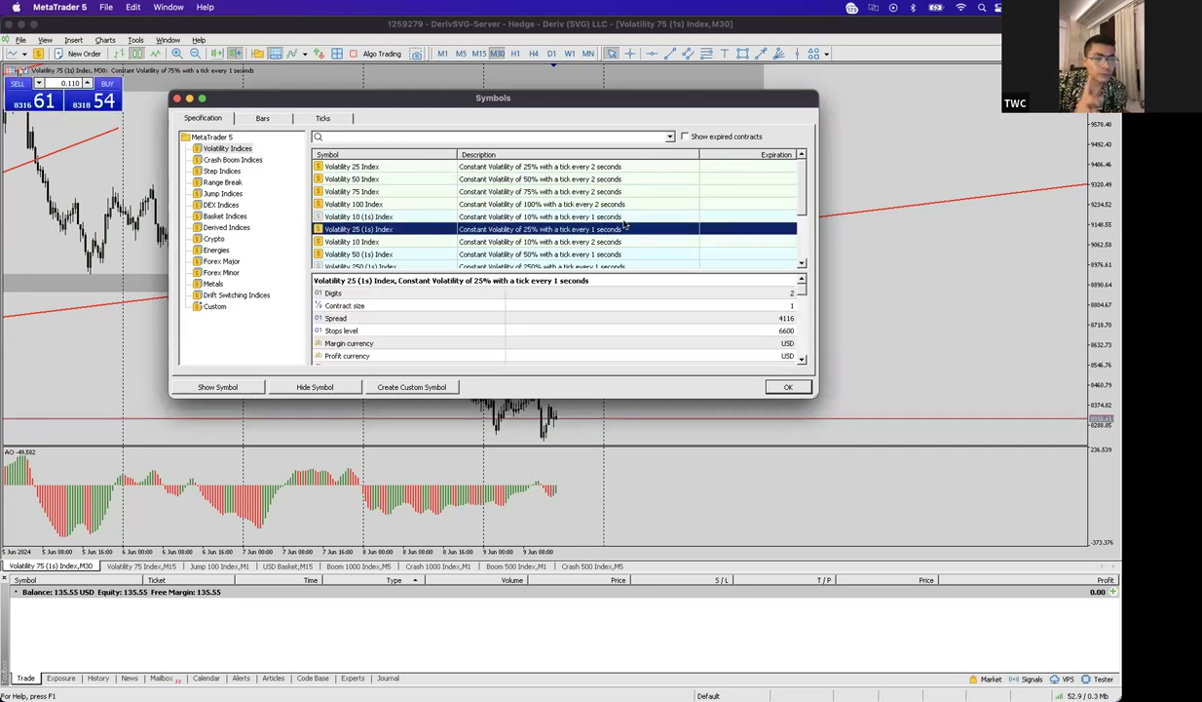
click(516, 218)
scroll(526, 244, down, 1)
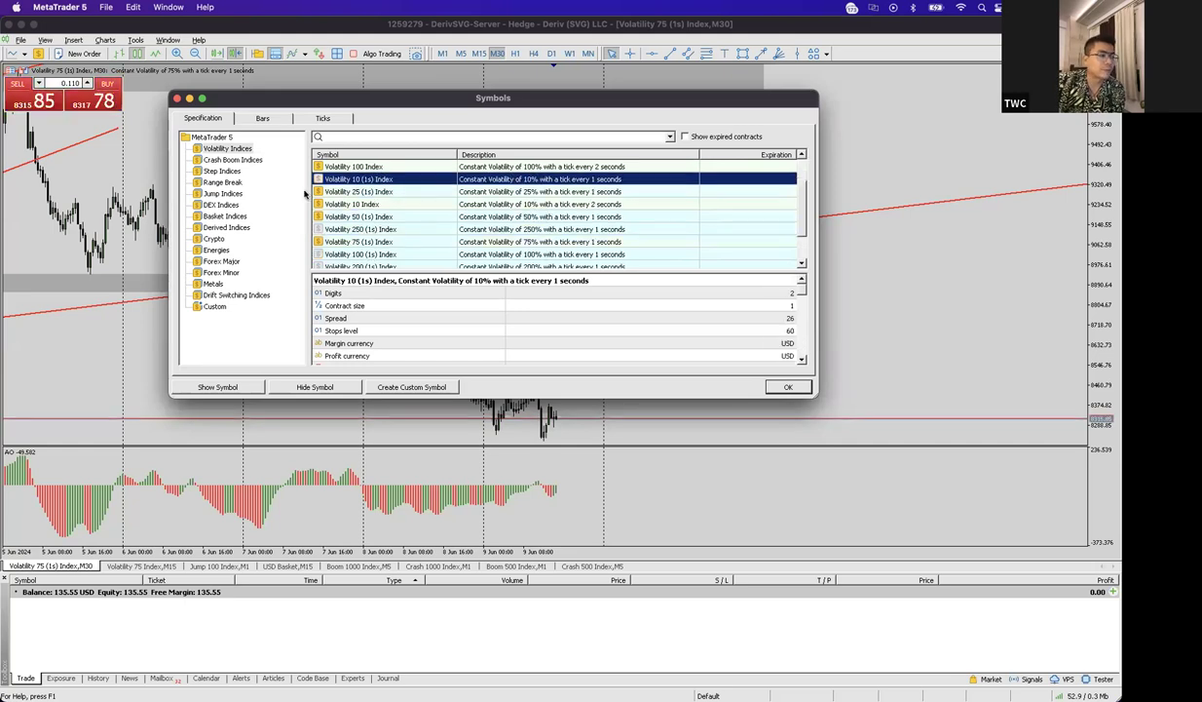
- View the symbols in the Crash Boom, Step, Range Break and Jump index groups
click(257, 160)
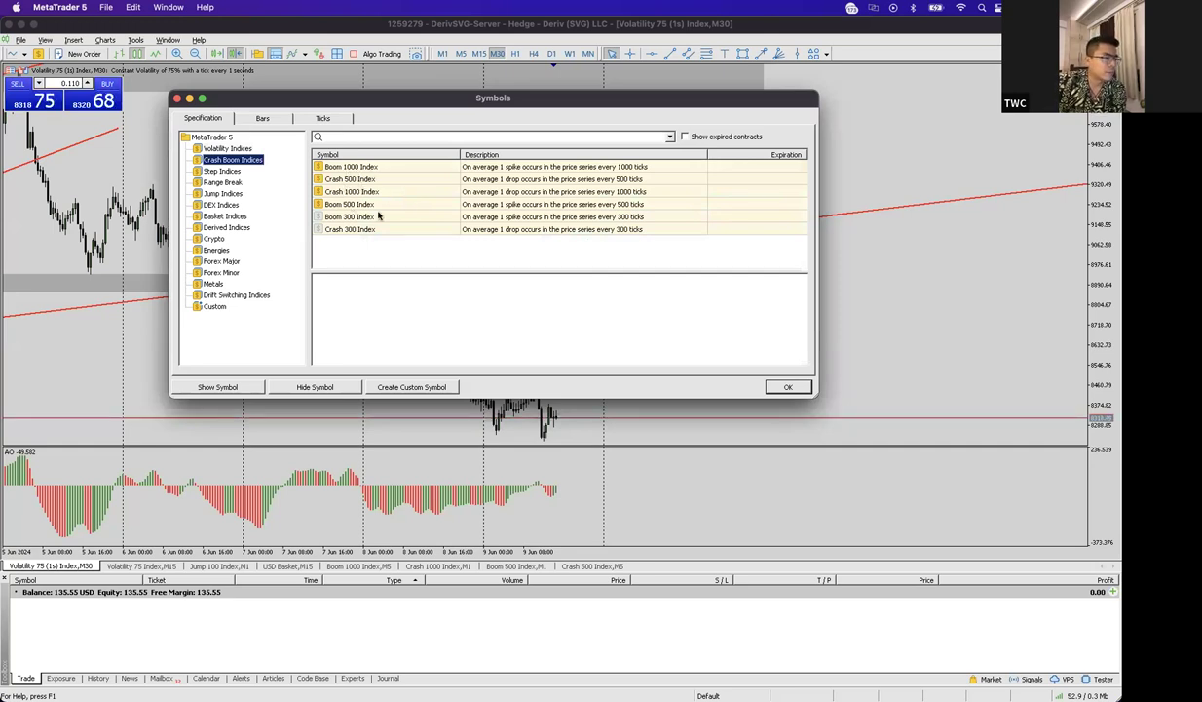
click(210, 172)
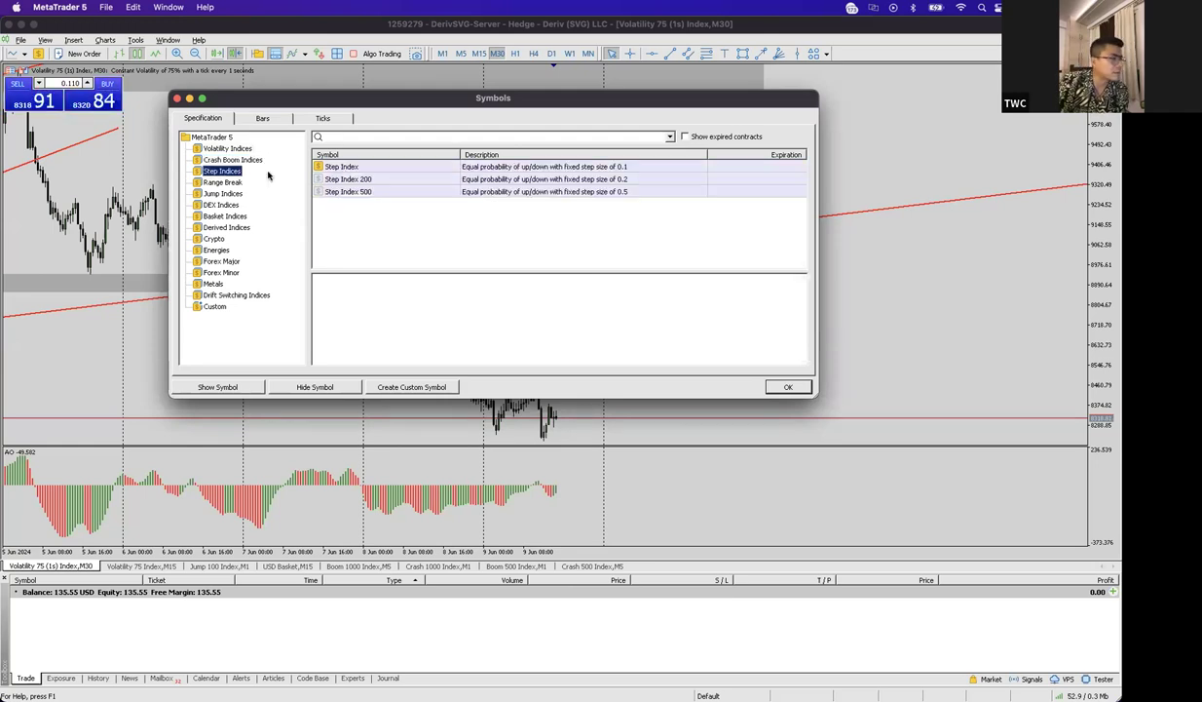
click(218, 182)
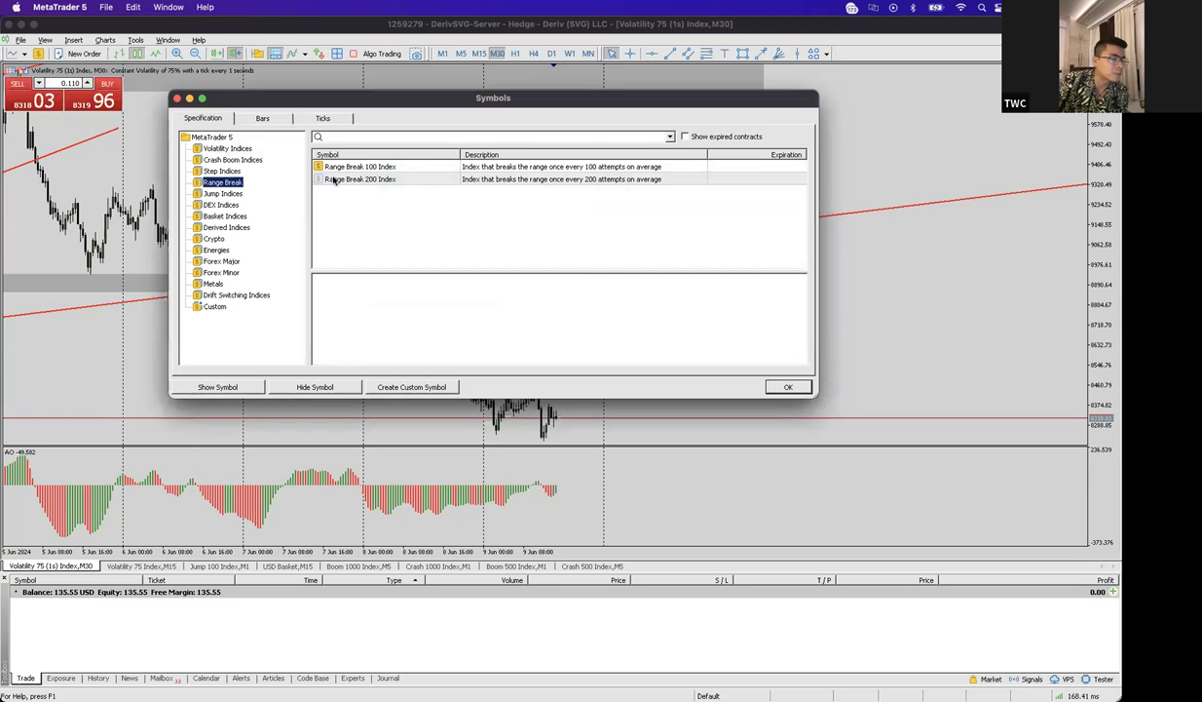
click(219, 193)
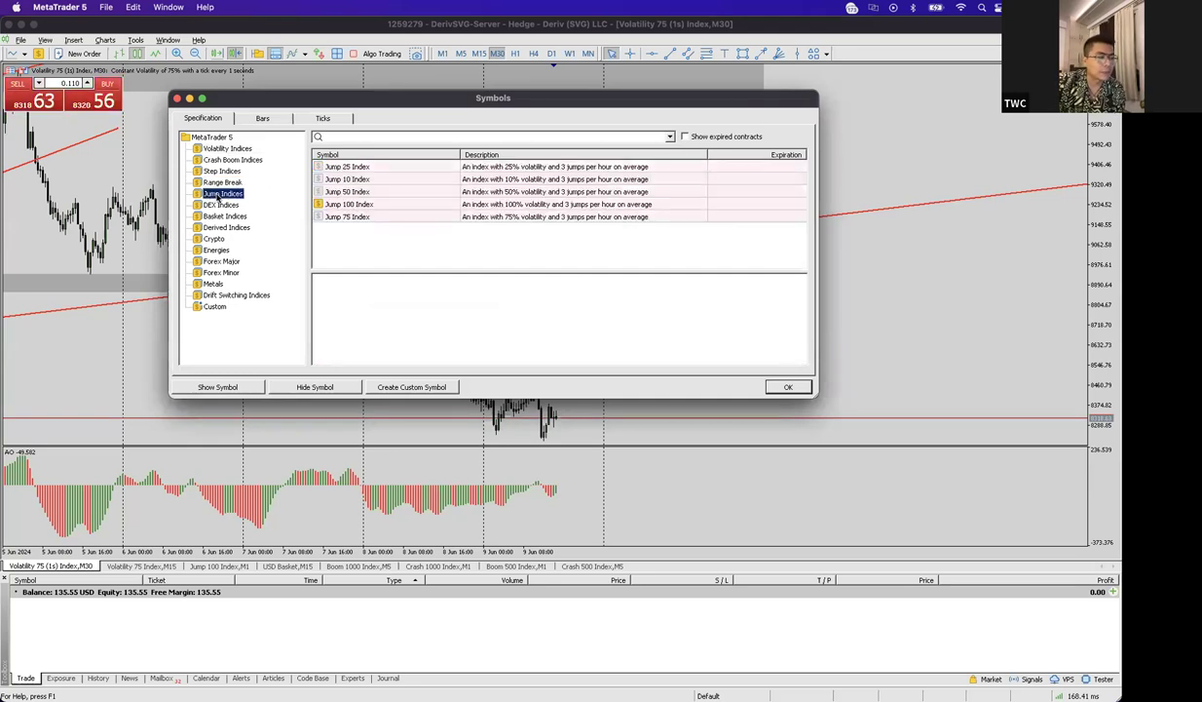
click(223, 182)
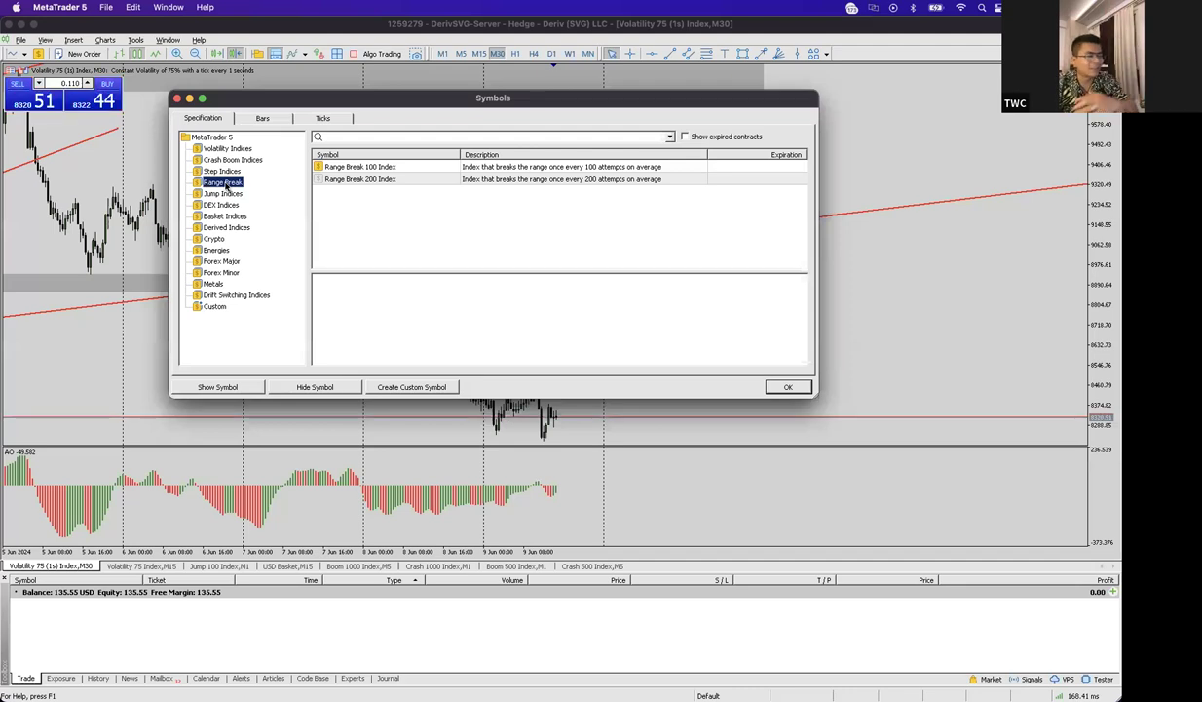
click(223, 194)
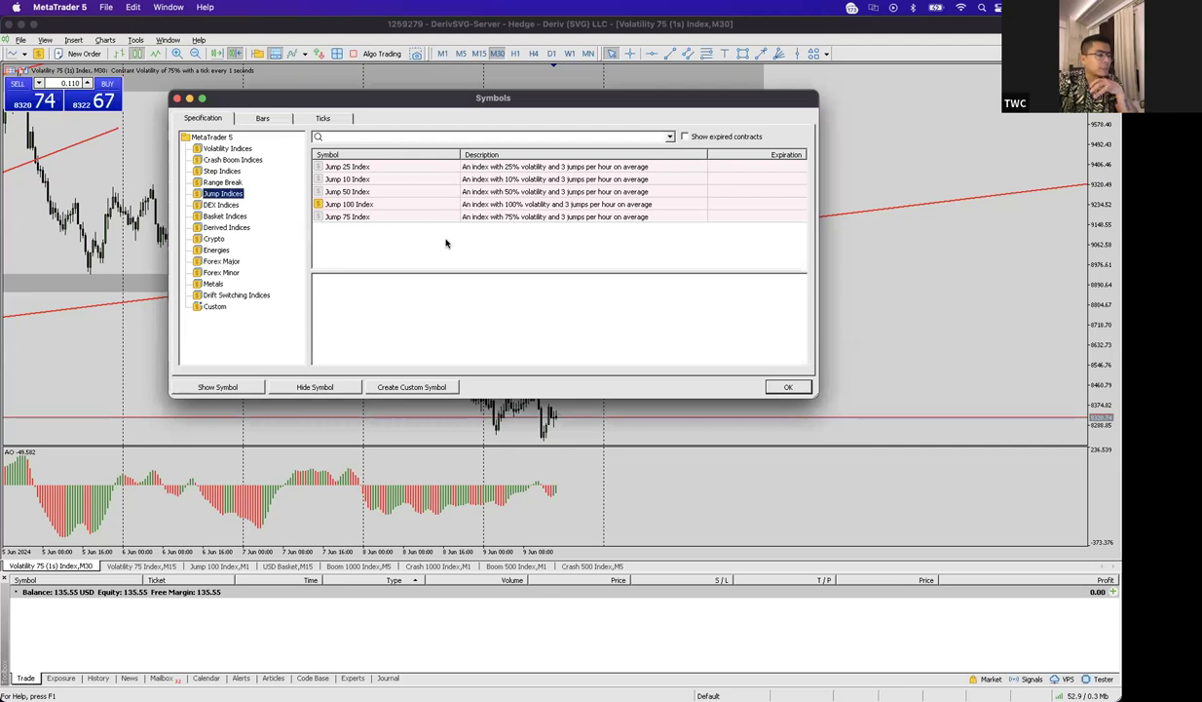
- Examine the spike and drop descriptions of the 900, 600 and 1500 UP and DOWN symbols in the DEX Indices group
click(223, 205)
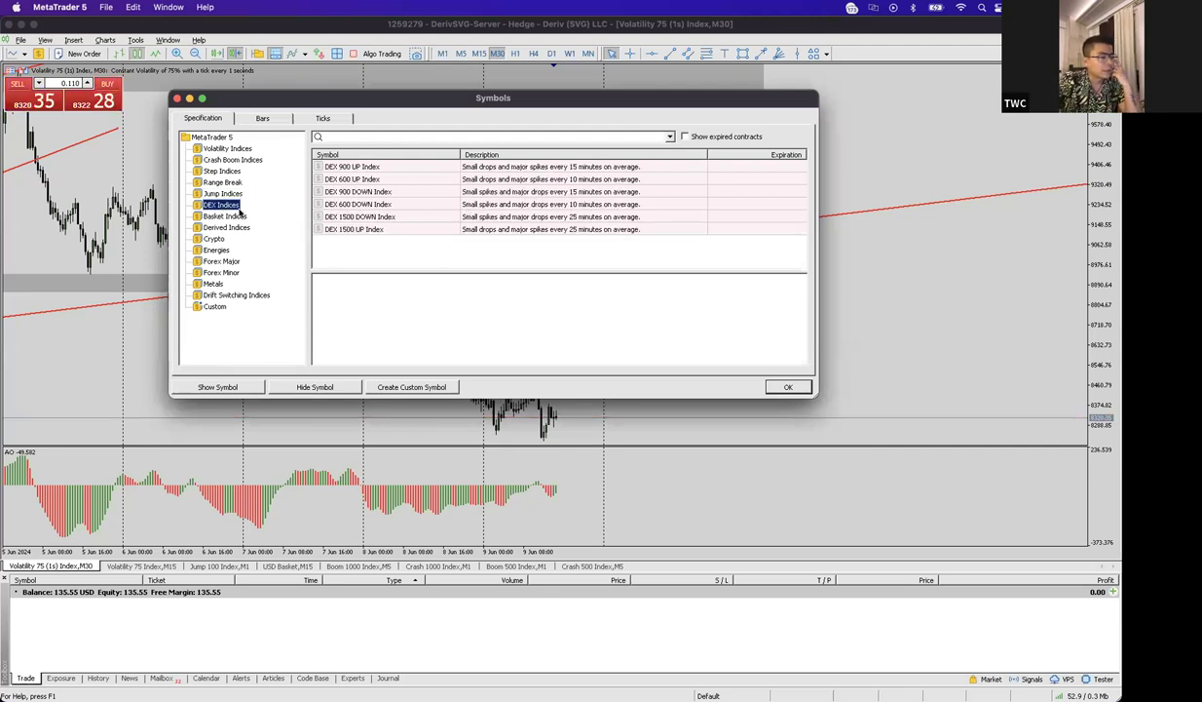
click(374, 168)
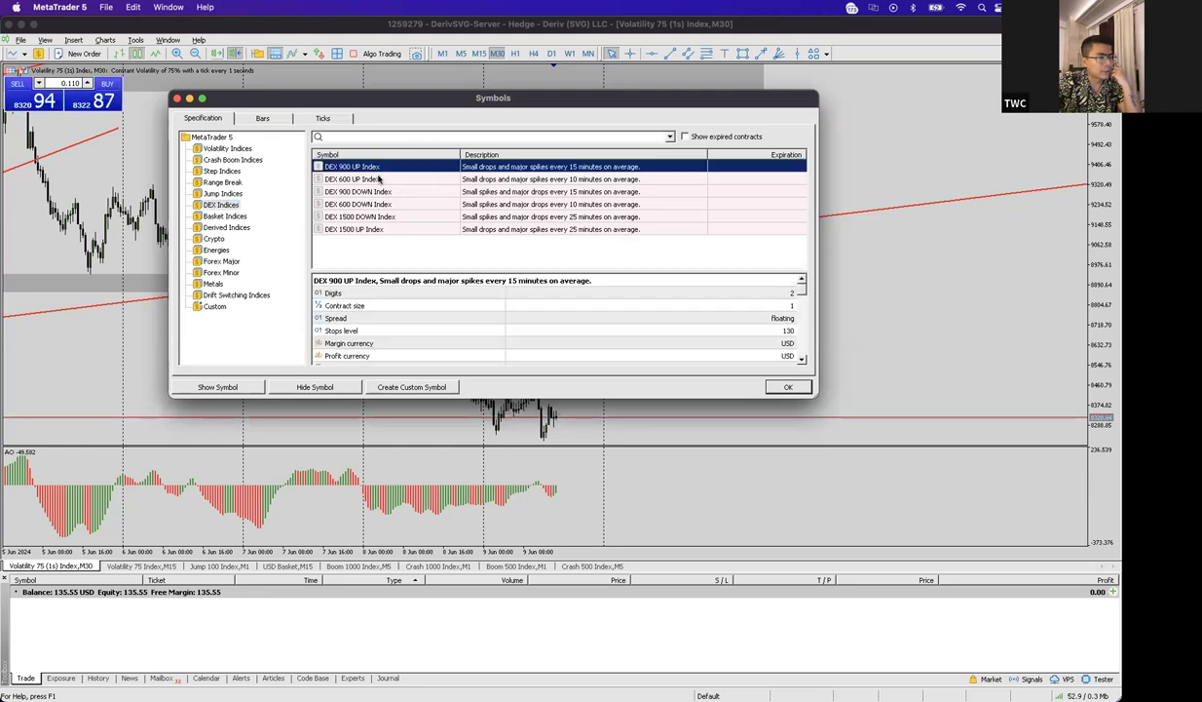
click(369, 179)
click(423, 203)
click(498, 167)
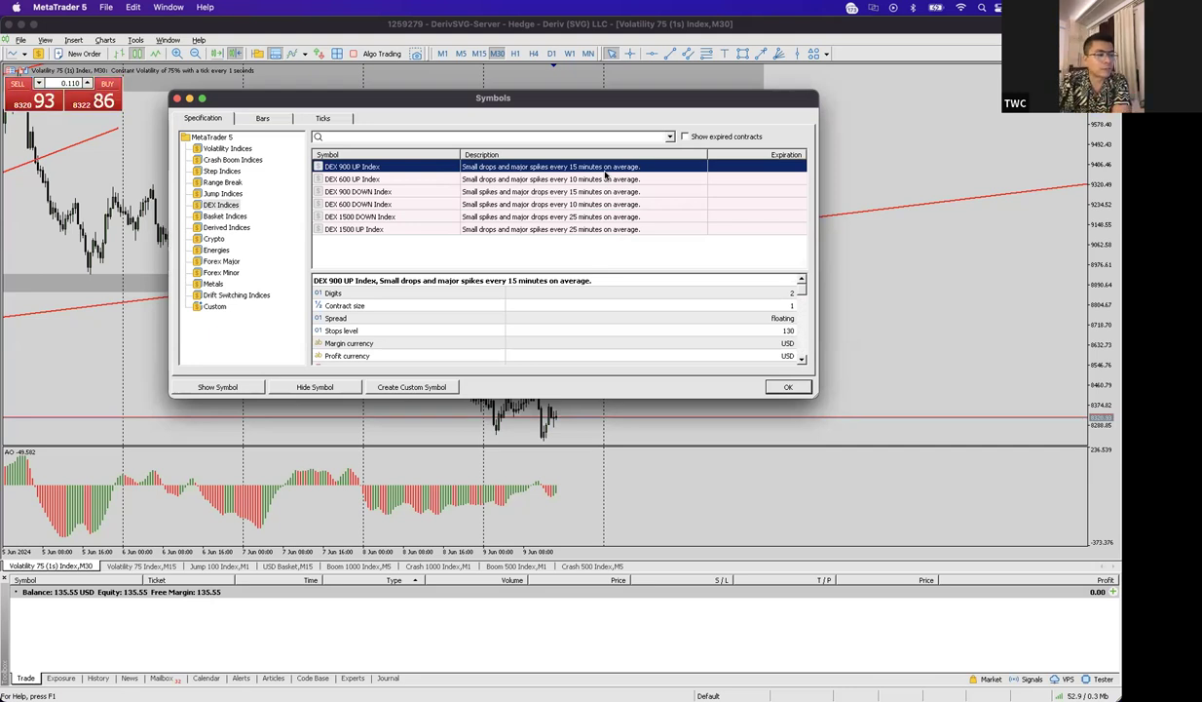
click(351, 178)
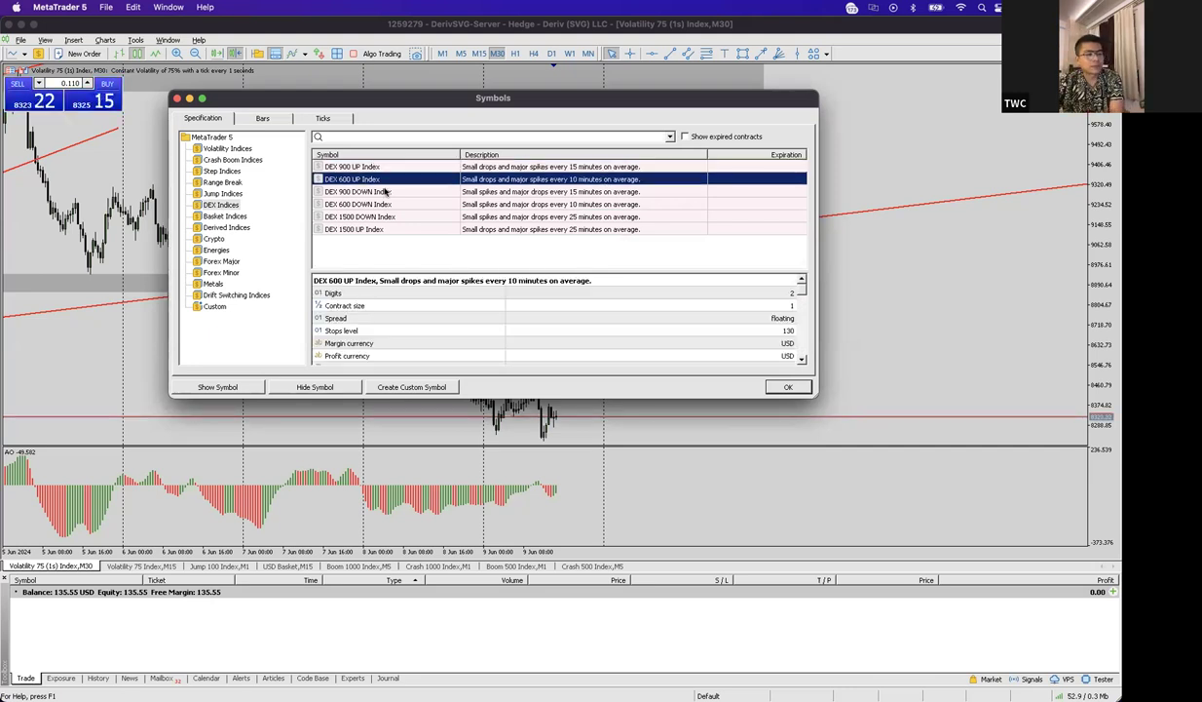
click(573, 205)
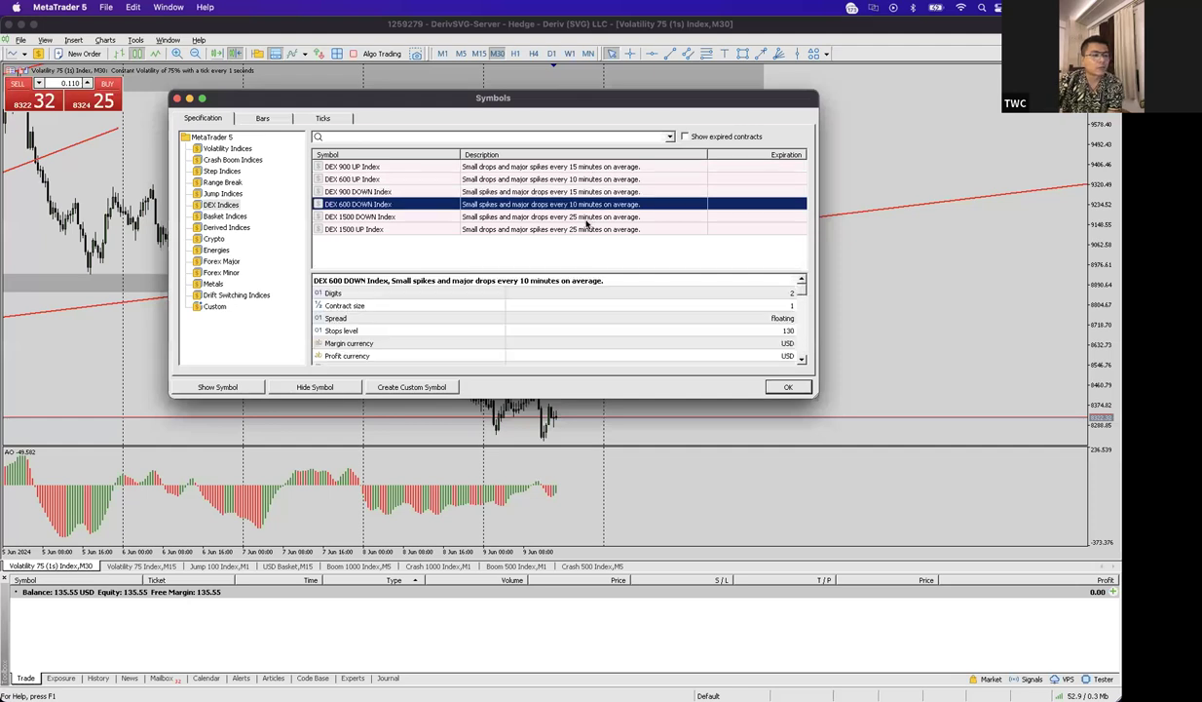
click(587, 224)
- Inspect the EUR Basket in Basket Indices and the EURUSD DFX 10 Index in Derived Indices
click(226, 215)
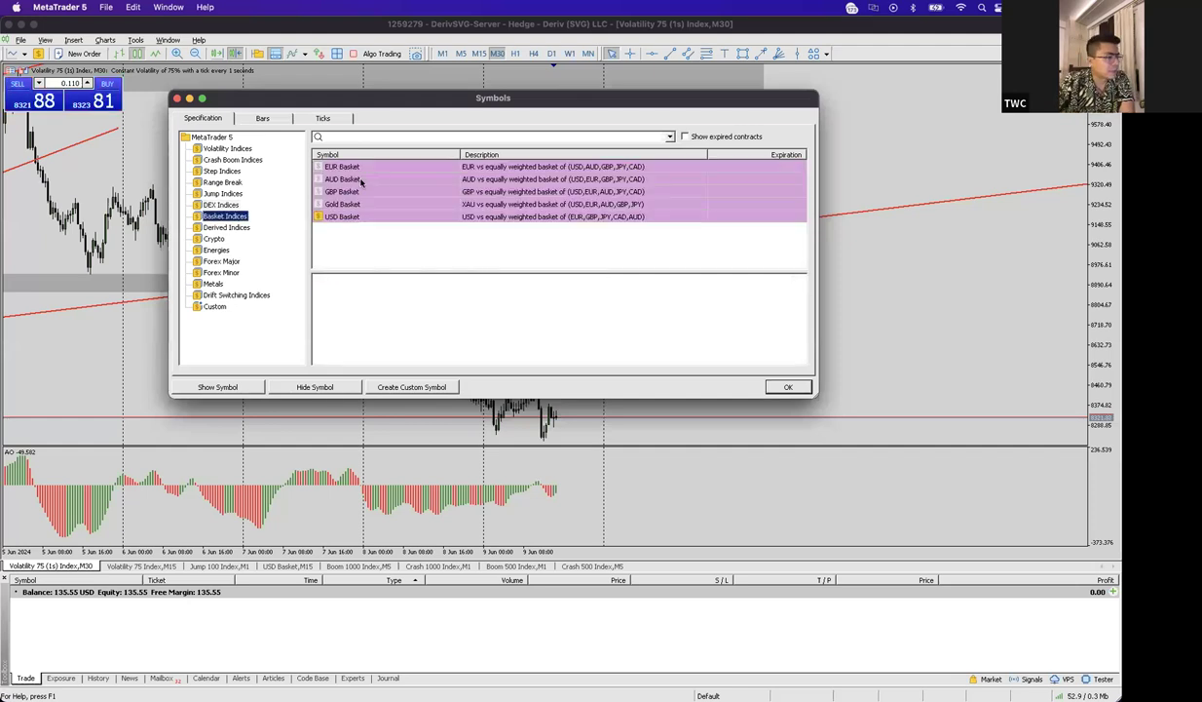
click(366, 166)
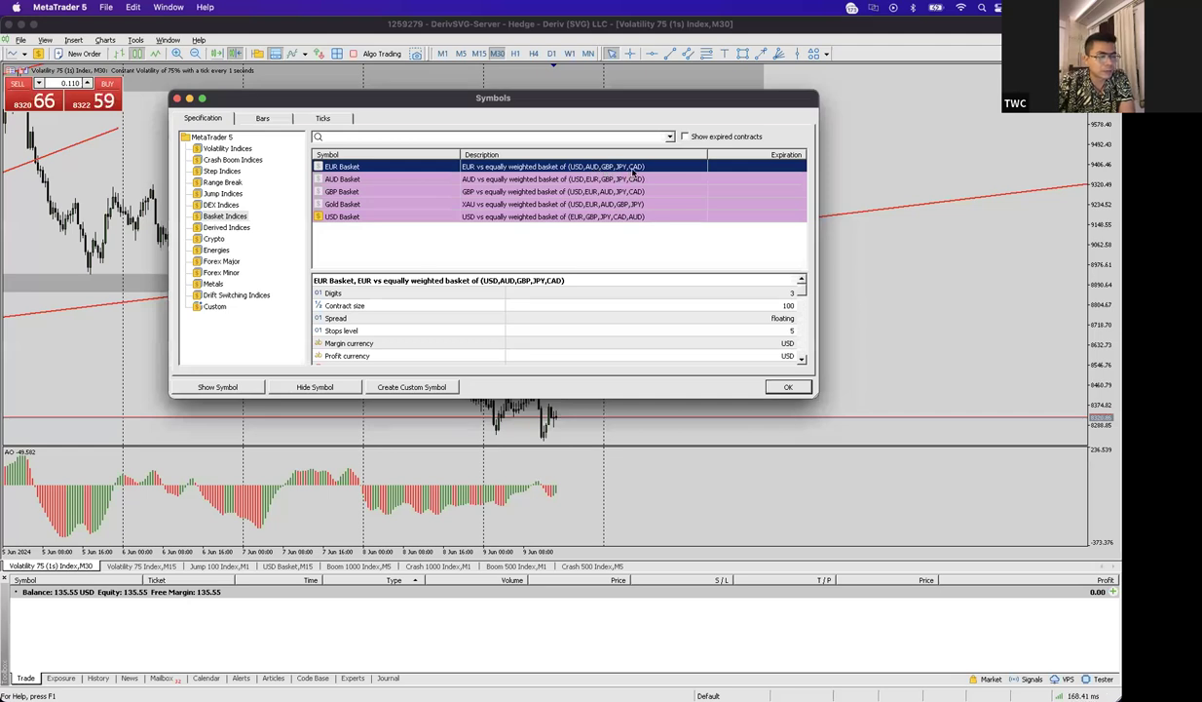
click(230, 227)
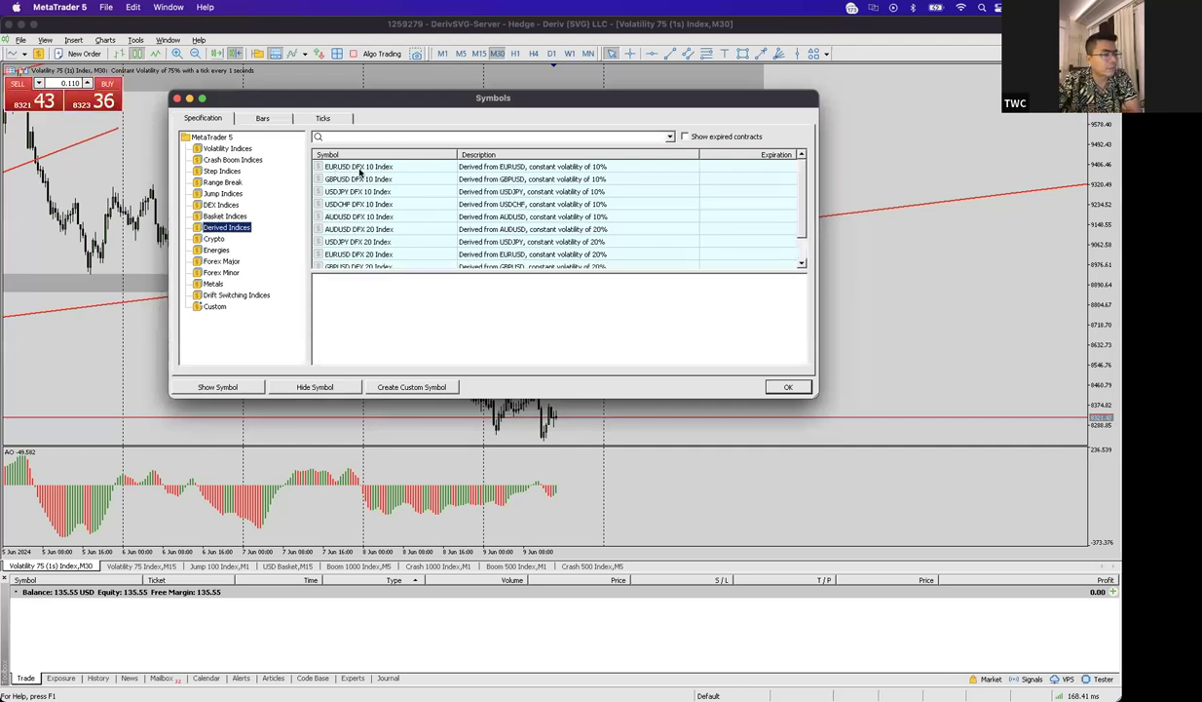
click(536, 170)
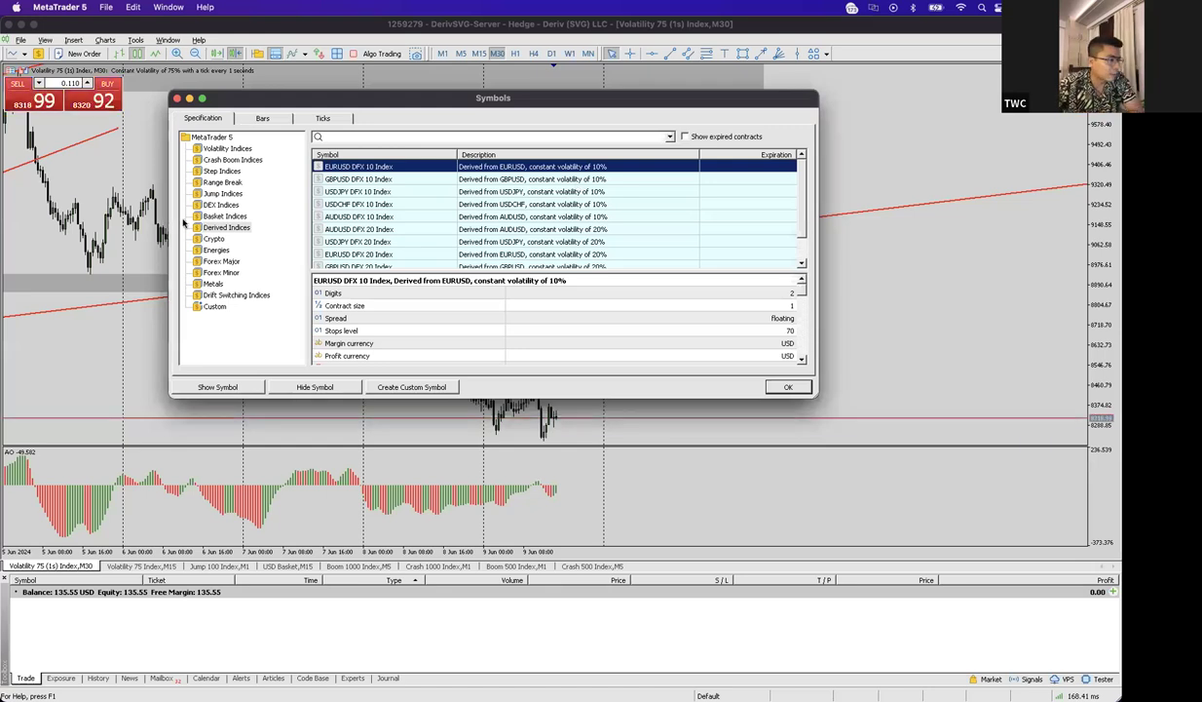
- Look through the Crypto, Energies, Forex Major, Forex Minor, Metals, Drift Switching and Custom groups, and close the Symbols list
click(214, 239)
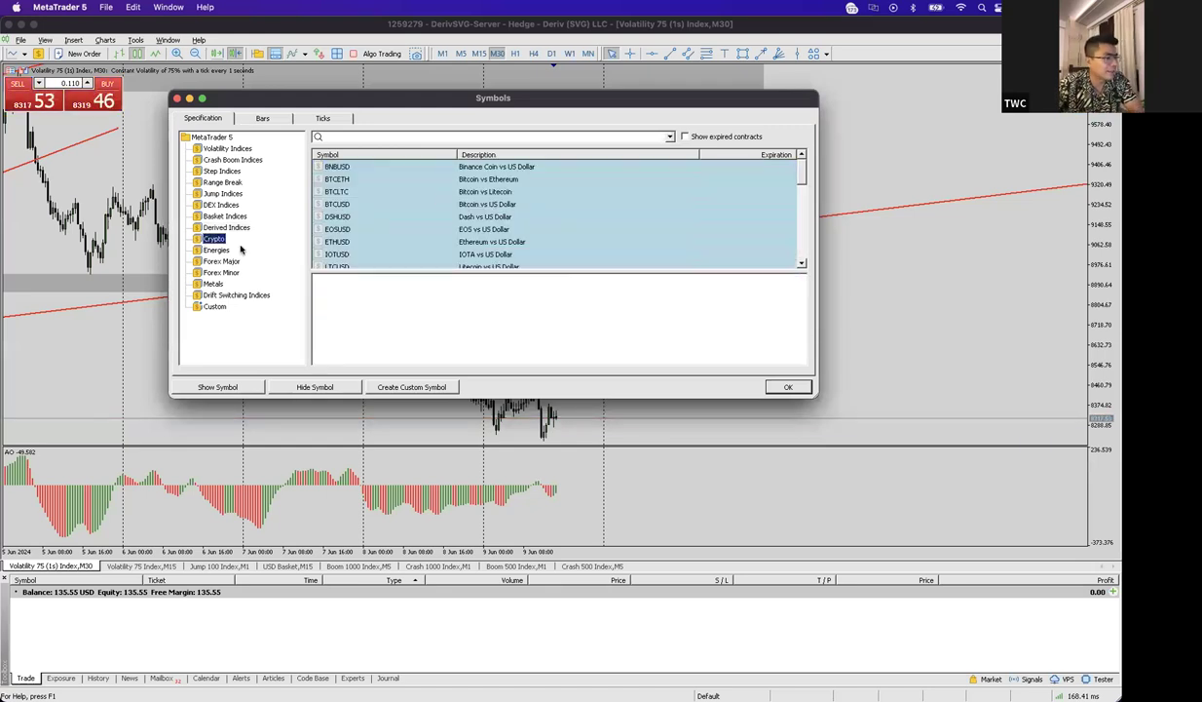
click(226, 251)
click(228, 262)
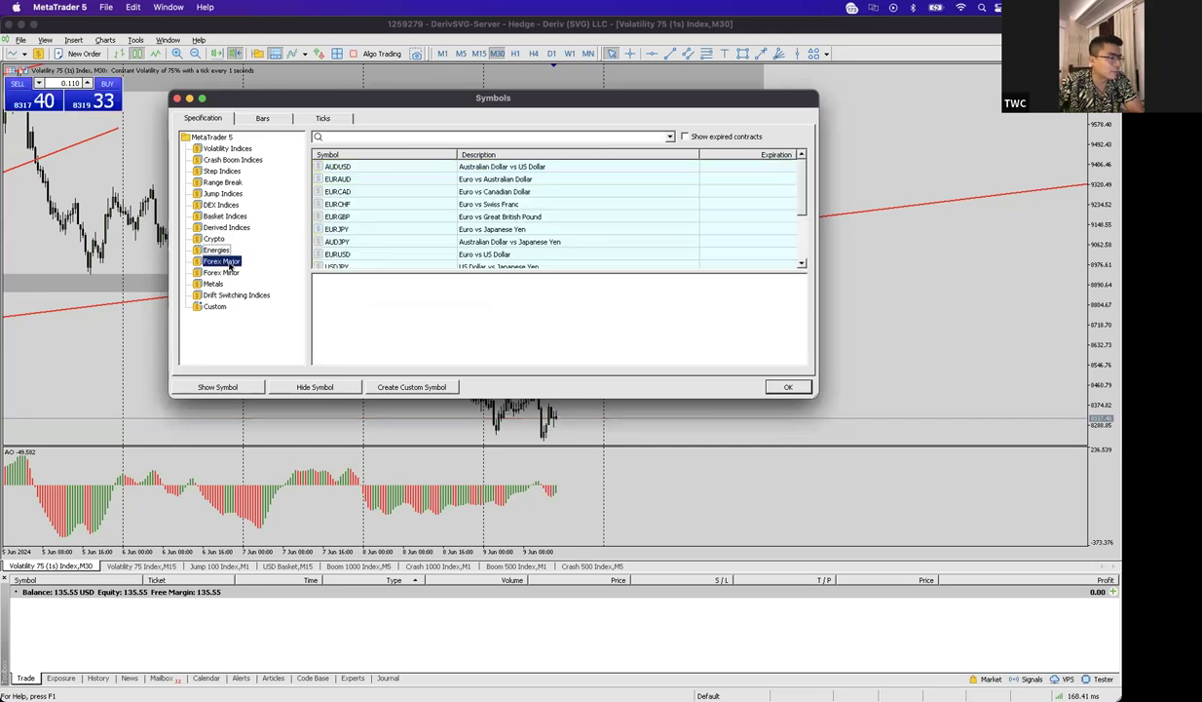
click(224, 273)
click(221, 285)
click(217, 296)
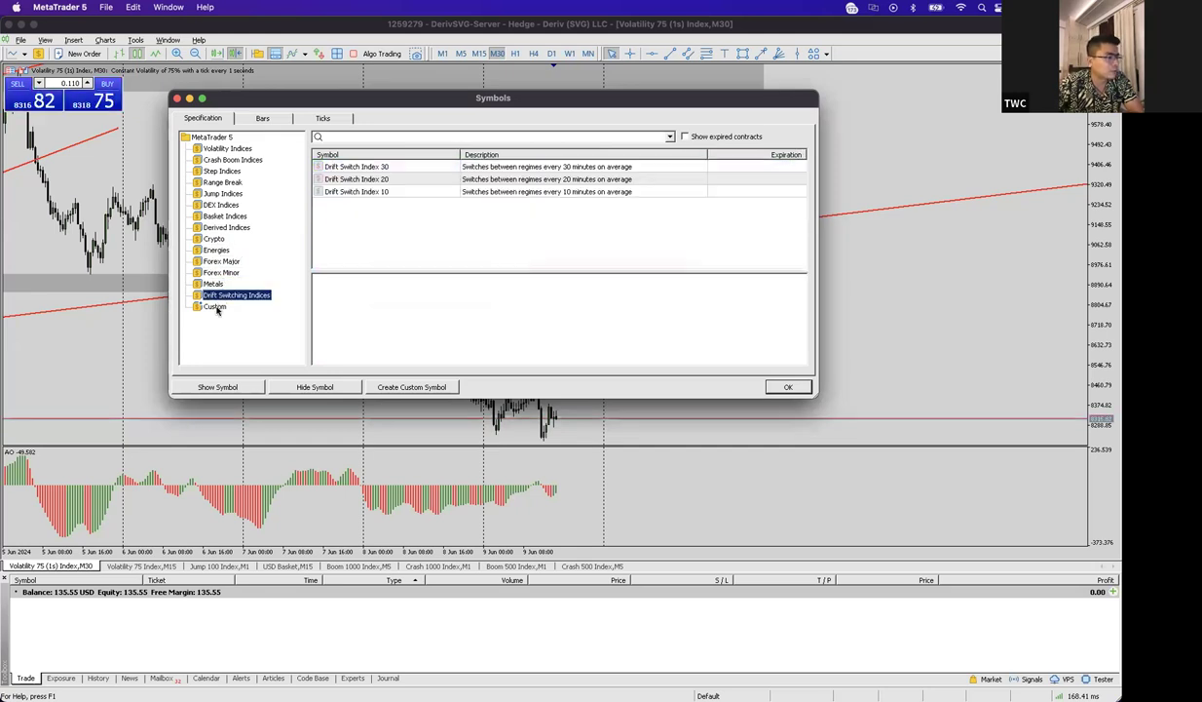
click(215, 307)
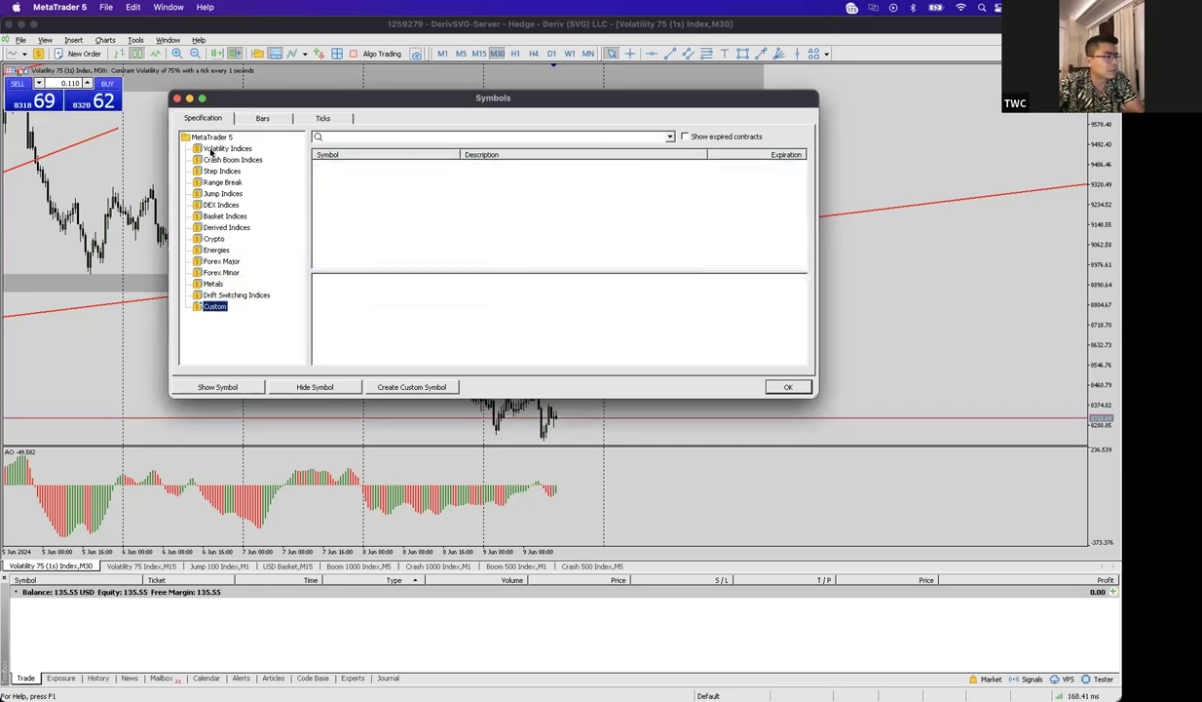
click(177, 99)
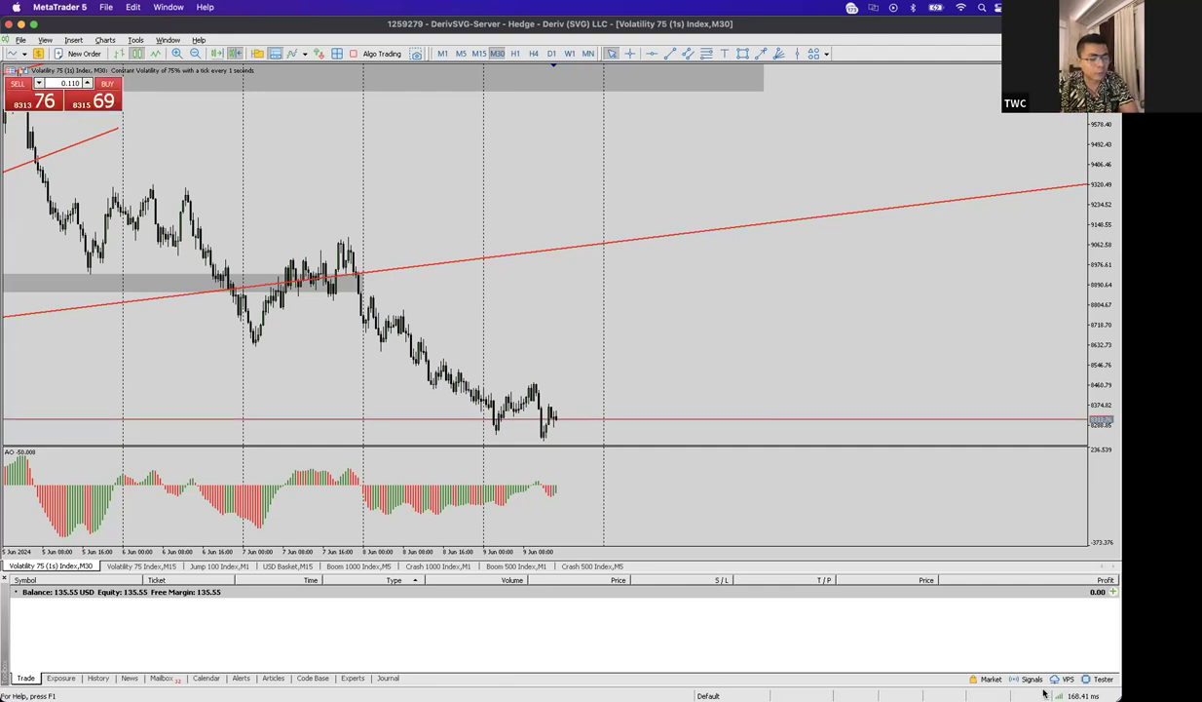
- Switch to Chrome and view the GBPJPY chart from the TradingView watchlist
mouse_move(1004, 694)
key(super+Tab)
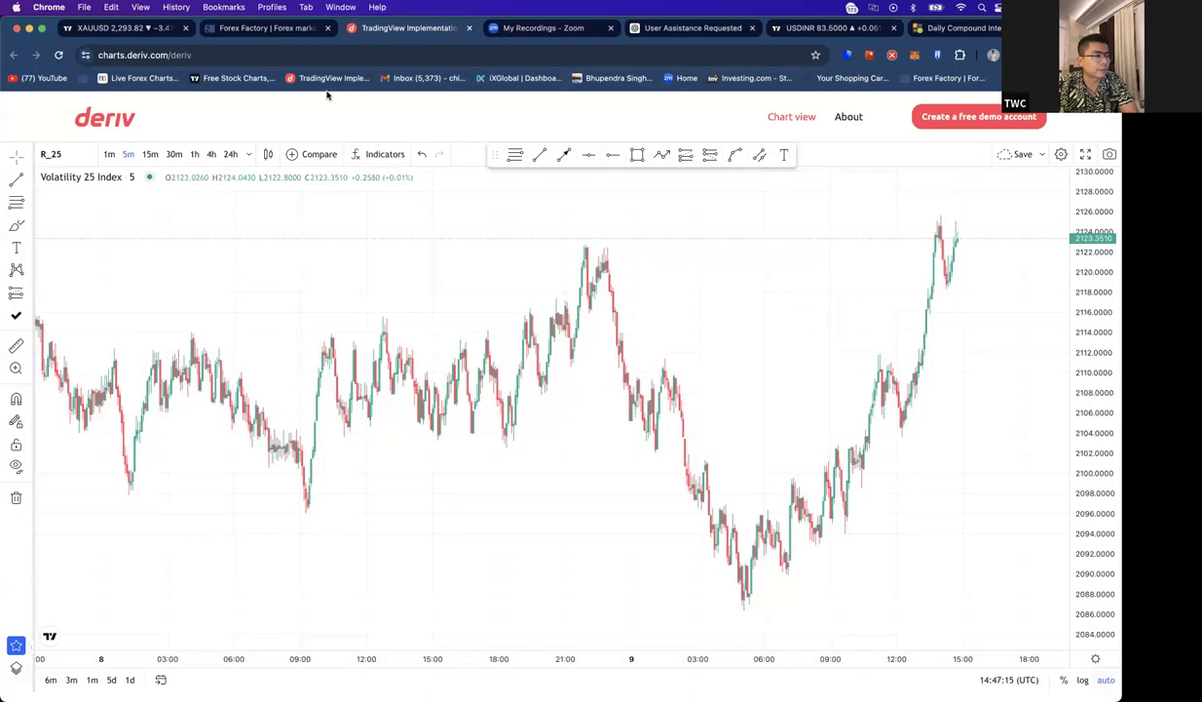
click(828, 27)
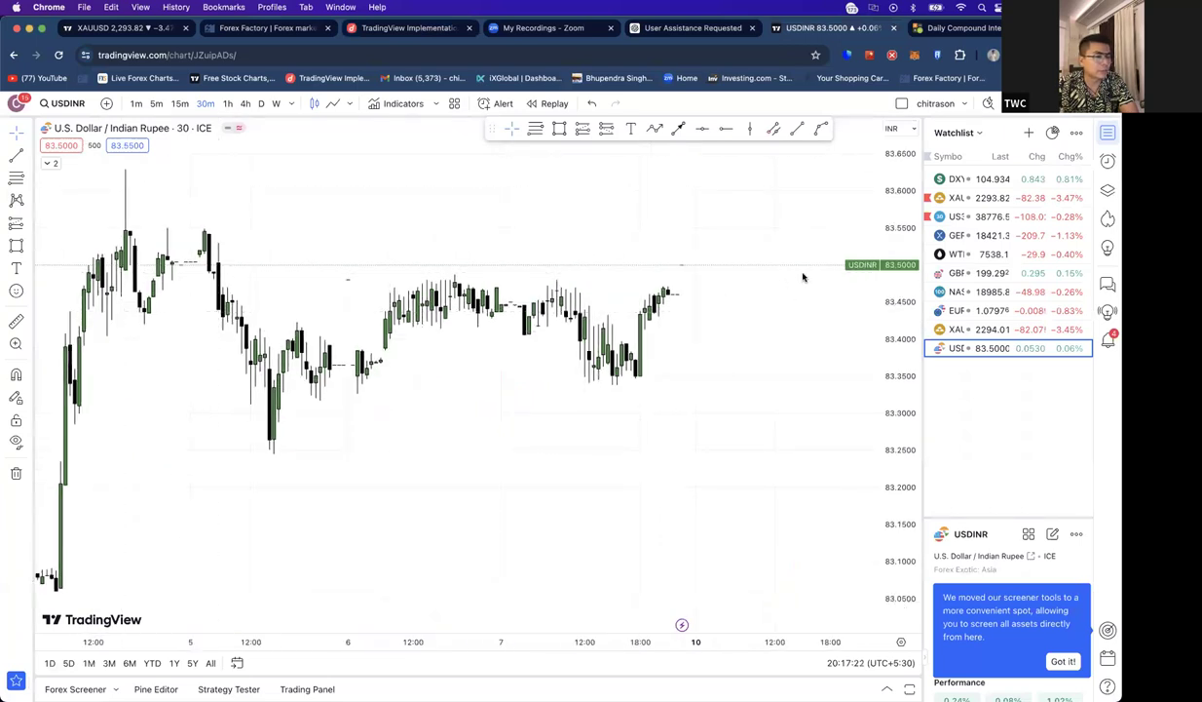
click(950, 272)
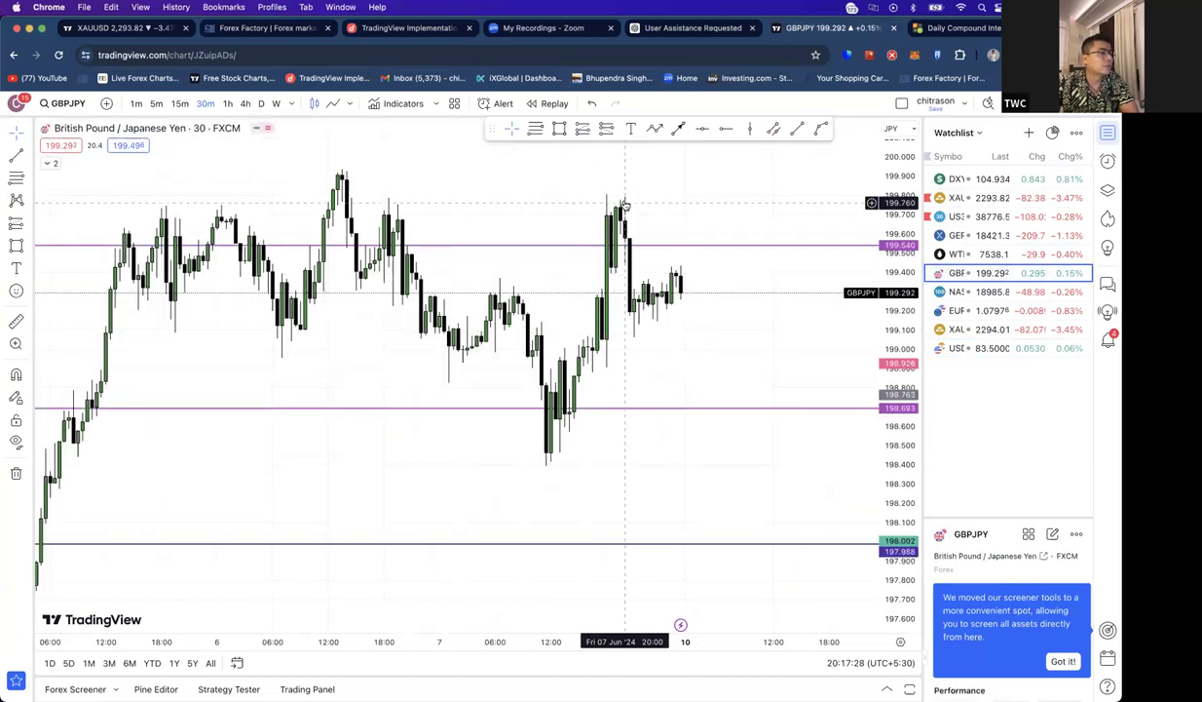
- Minimise Chrome to return to MetaTrader 5 and review the earlier price history on the Volatility 75 (1s) Index chart
click(31, 28)
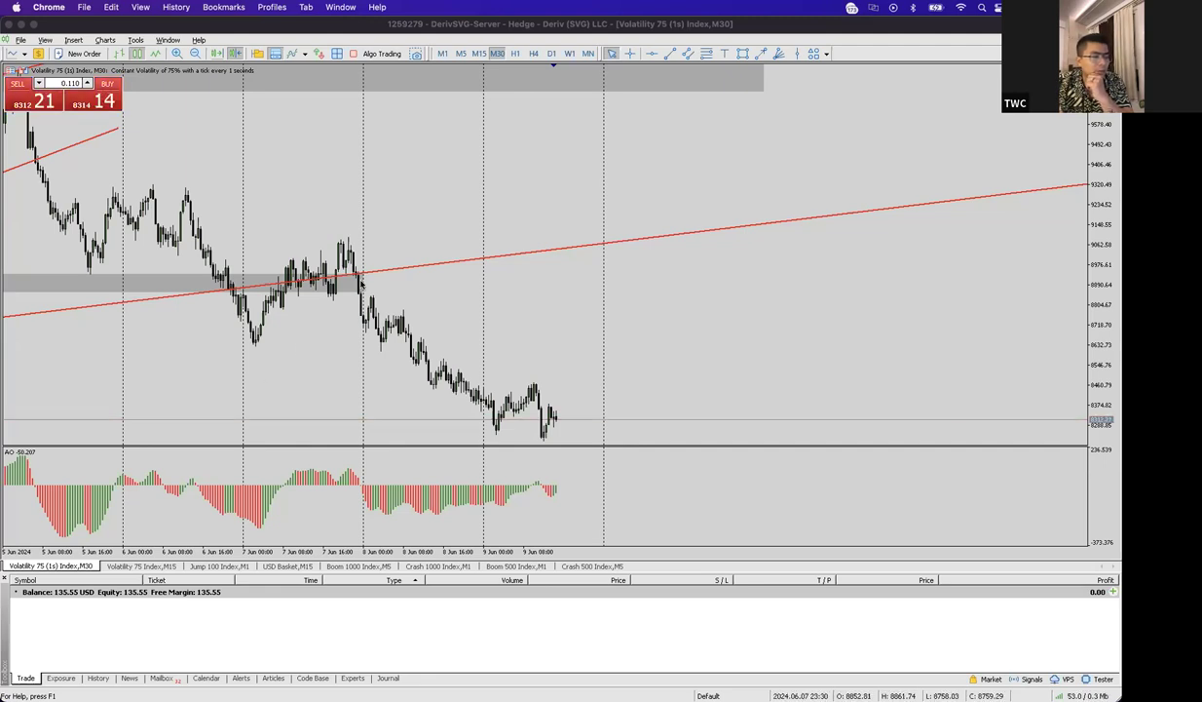
click(479, 305)
scroll(478, 305, left, 3)
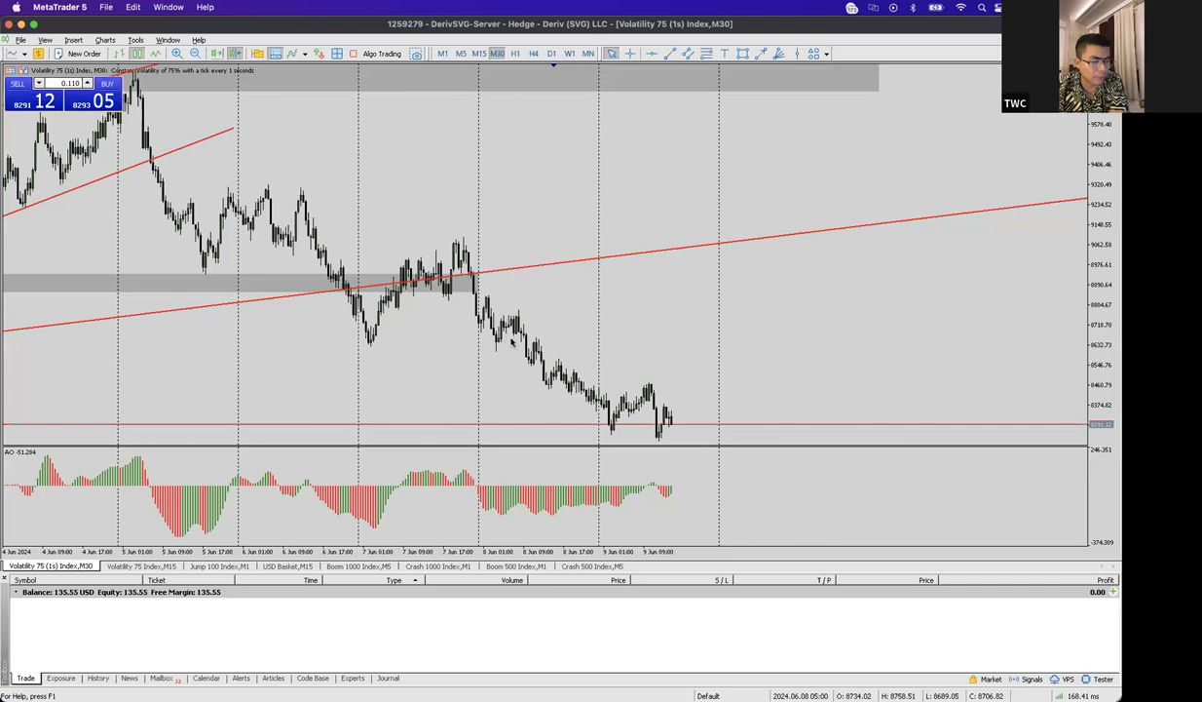
scroll(548, 352, left, 5)
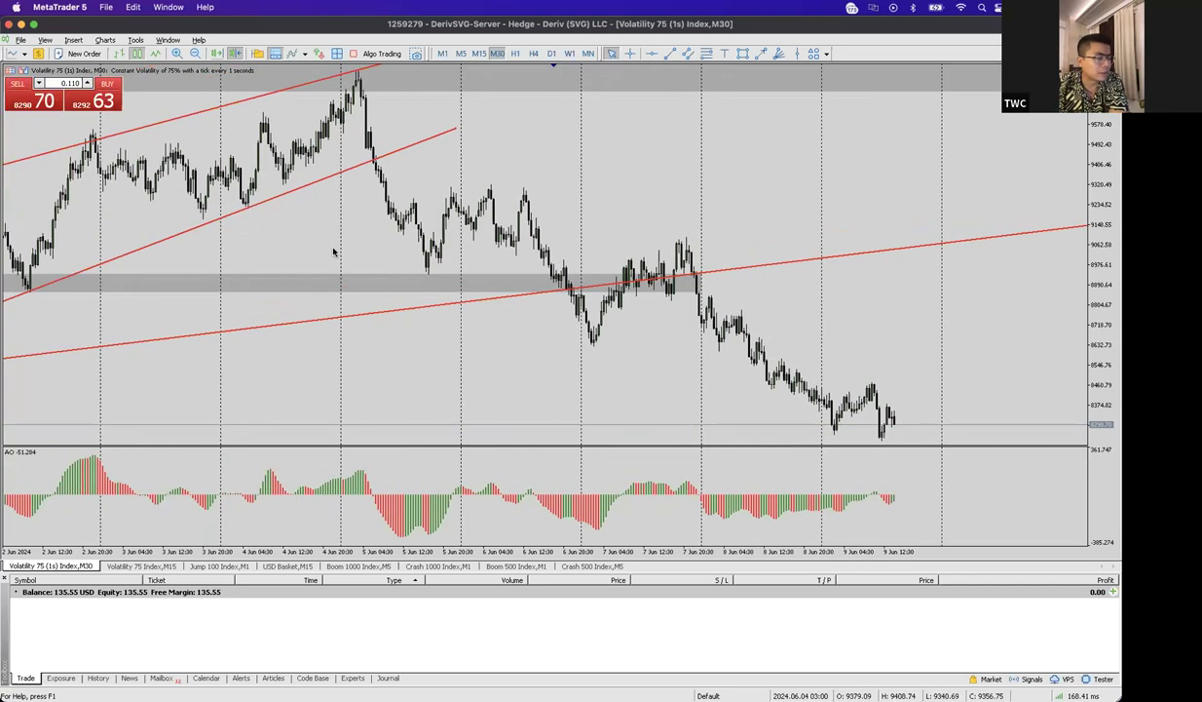
scroll(457, 362, right, 3)
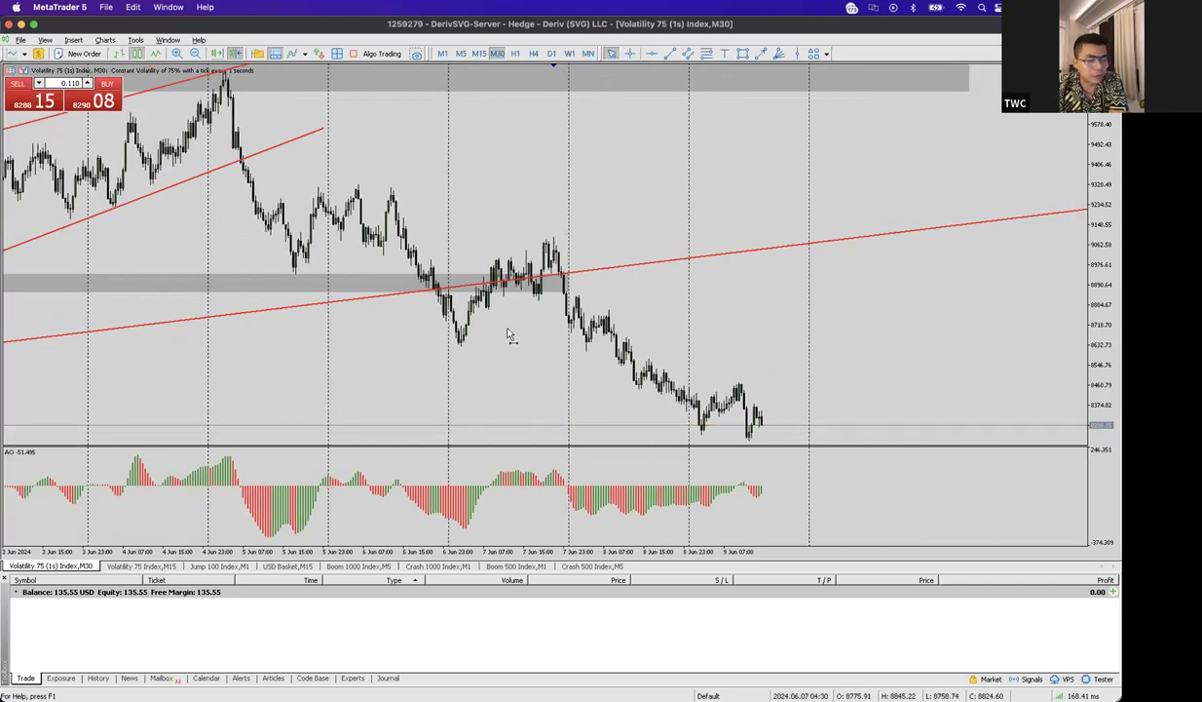
- Review the latest candles on the Volatility 75 (1s) Index chart and dismiss the incoming Telegram call
scroll(378, 328, right, 4)
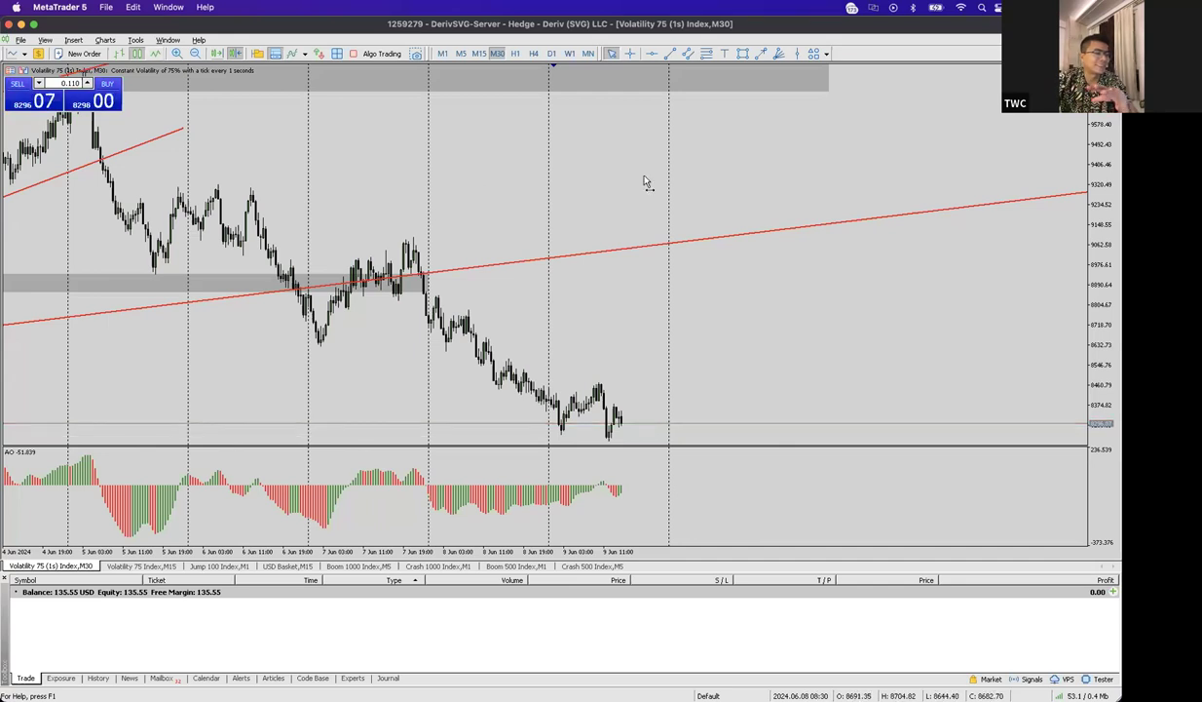
scroll(624, 178, up, 5)
scroll(497, 195, down, 4)
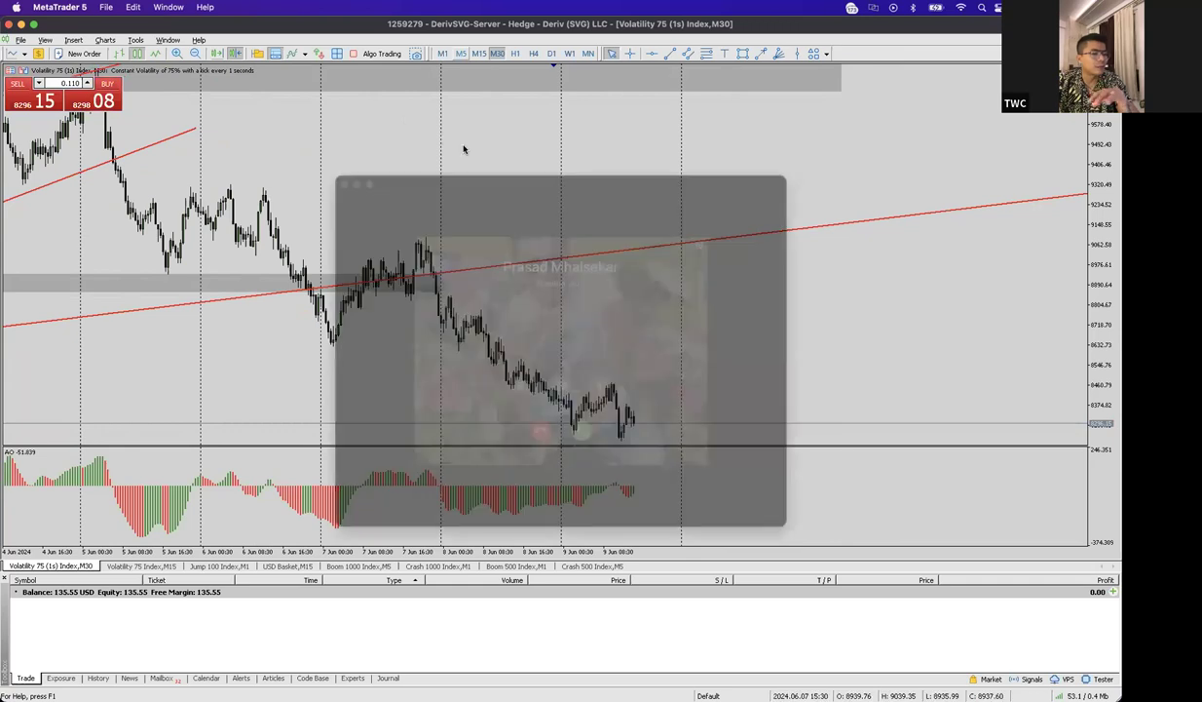
click(531, 471)
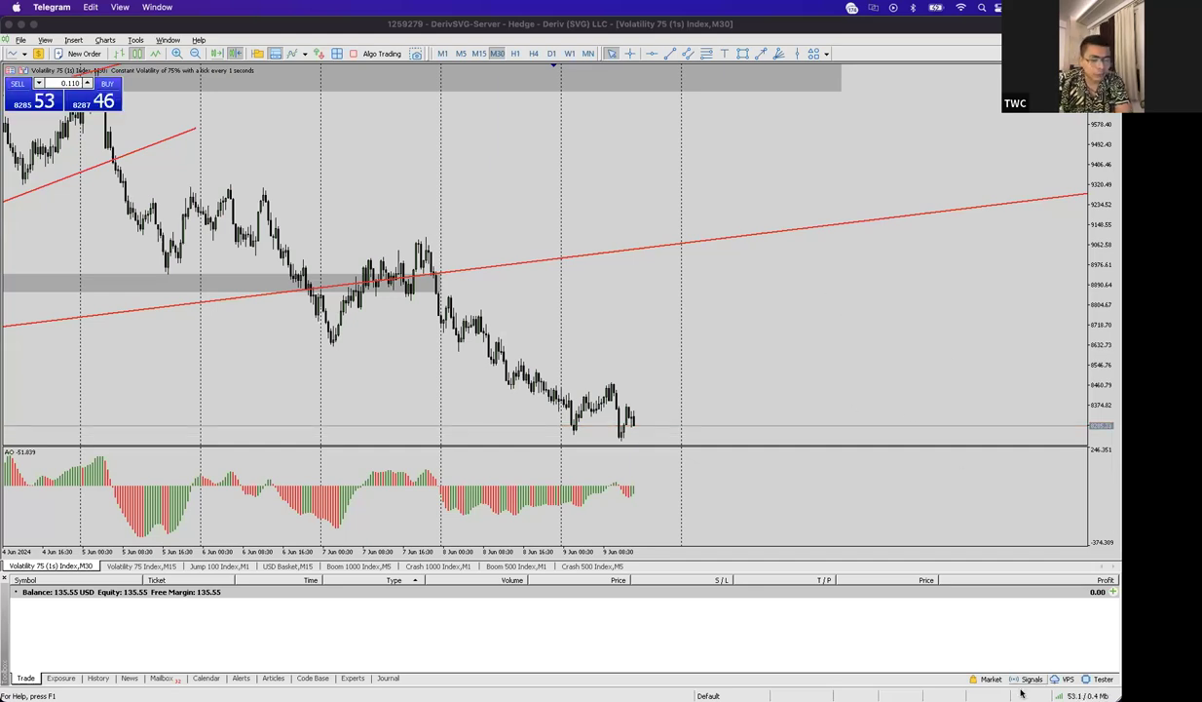
- Switch to Chrome and open the Deriv login page, login.deriv.com/signin.php, in a new tab
mouse_move(1023, 694)
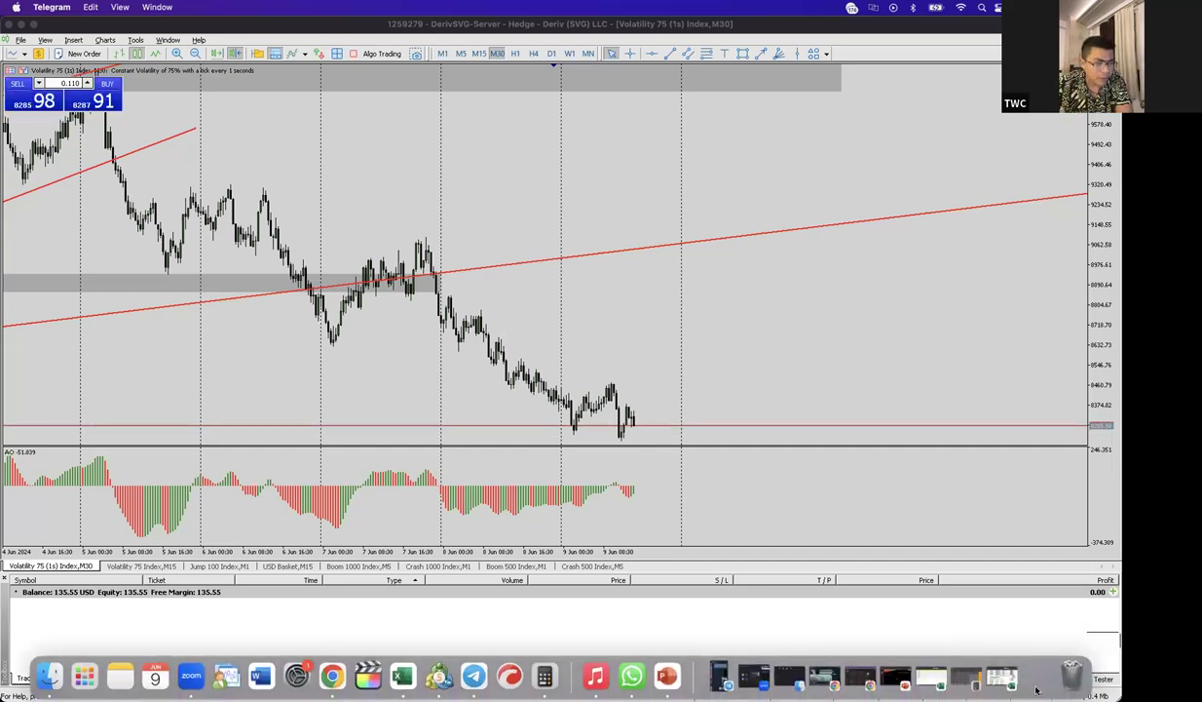
key(super+Tab)
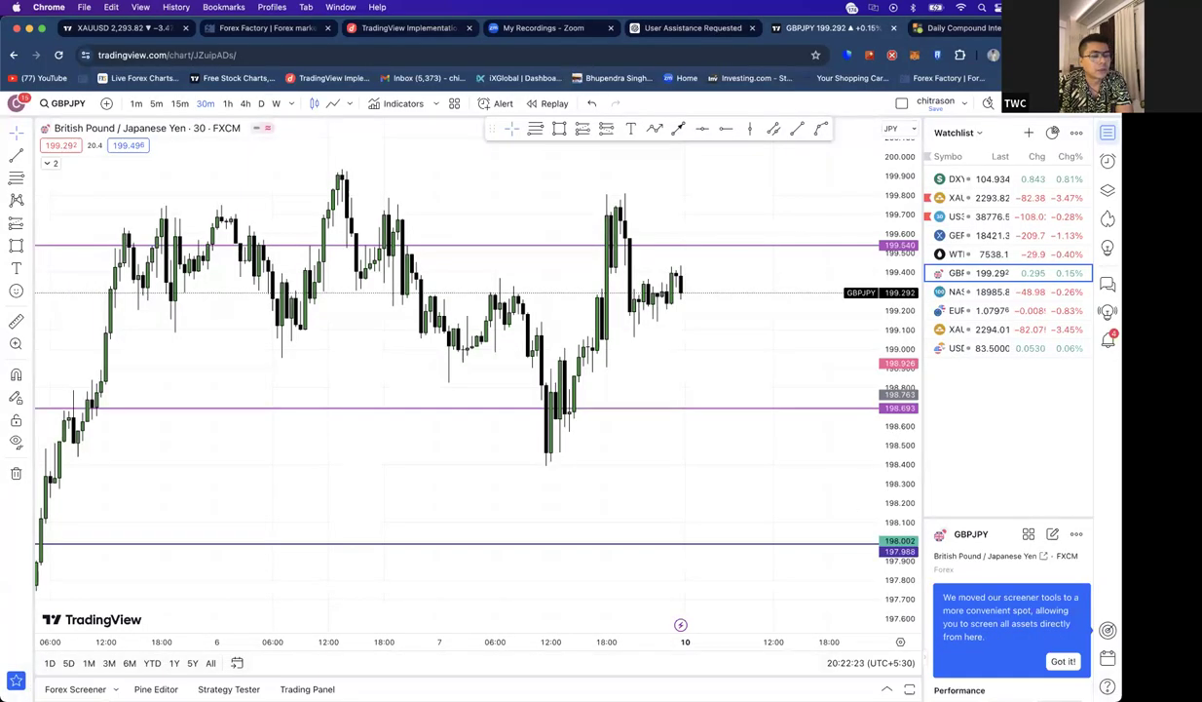
key(super+t)
click(563, 54)
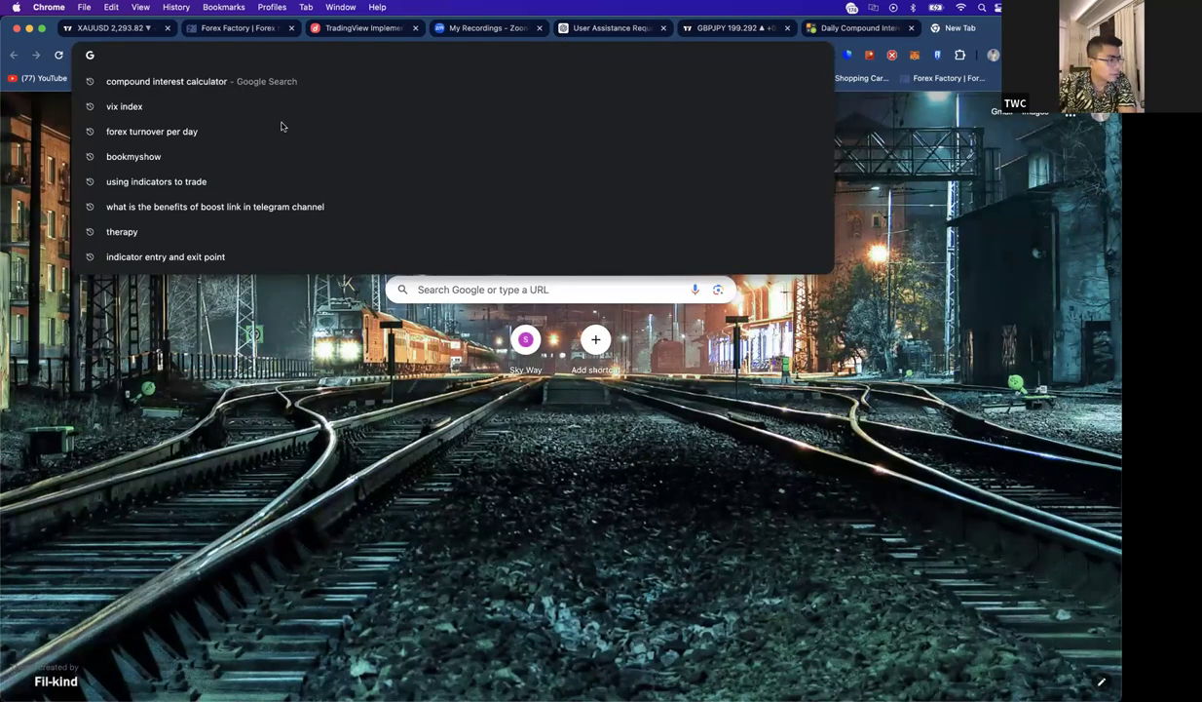
text(deriv)
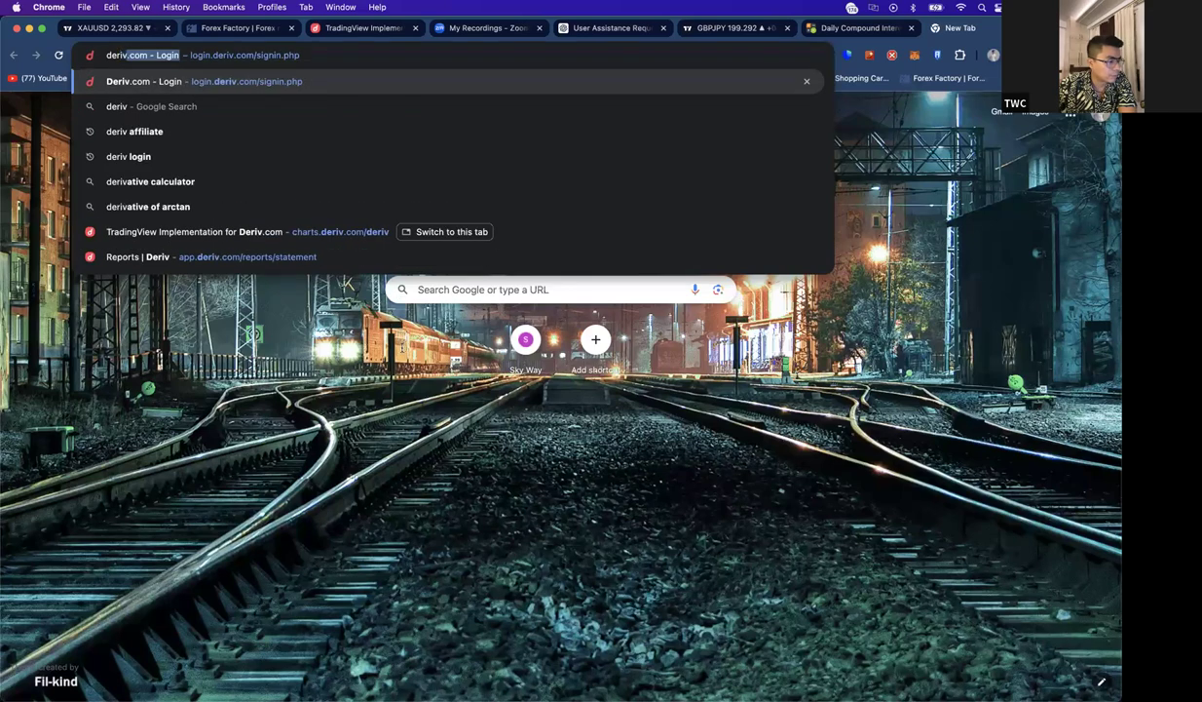
key(Return)
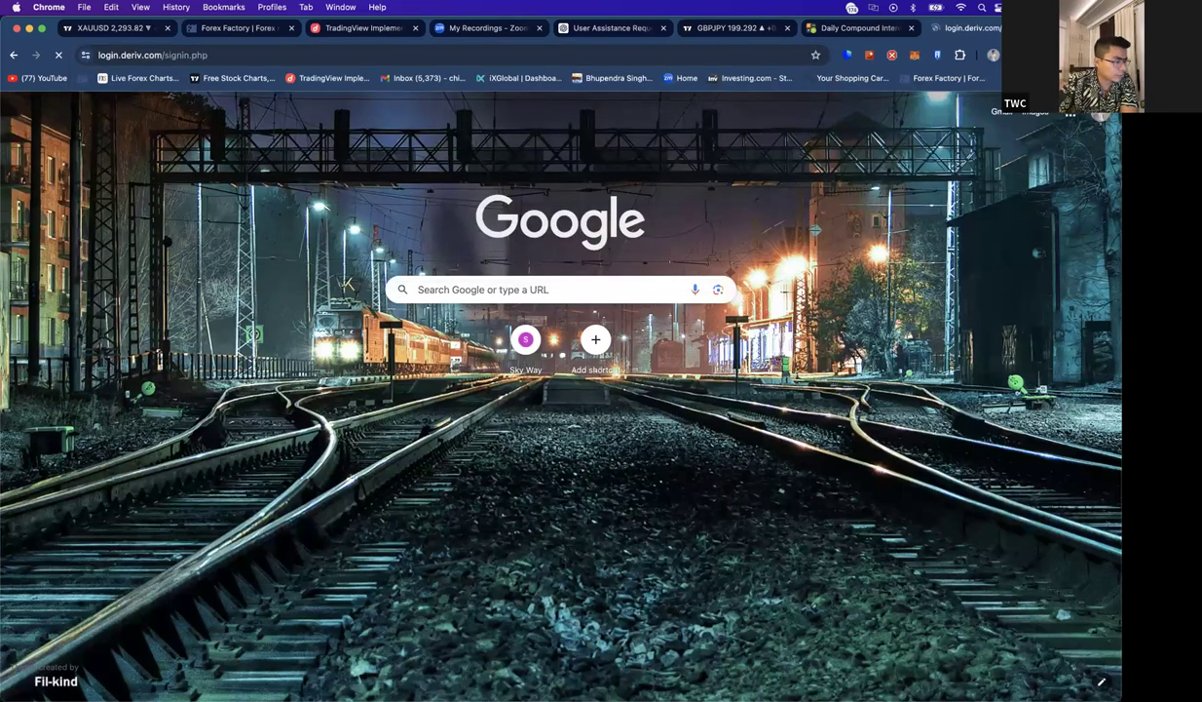
- Try to log in to the Deriv page by filling in the saved account e-mail and password
text(ch)
key(Tab)
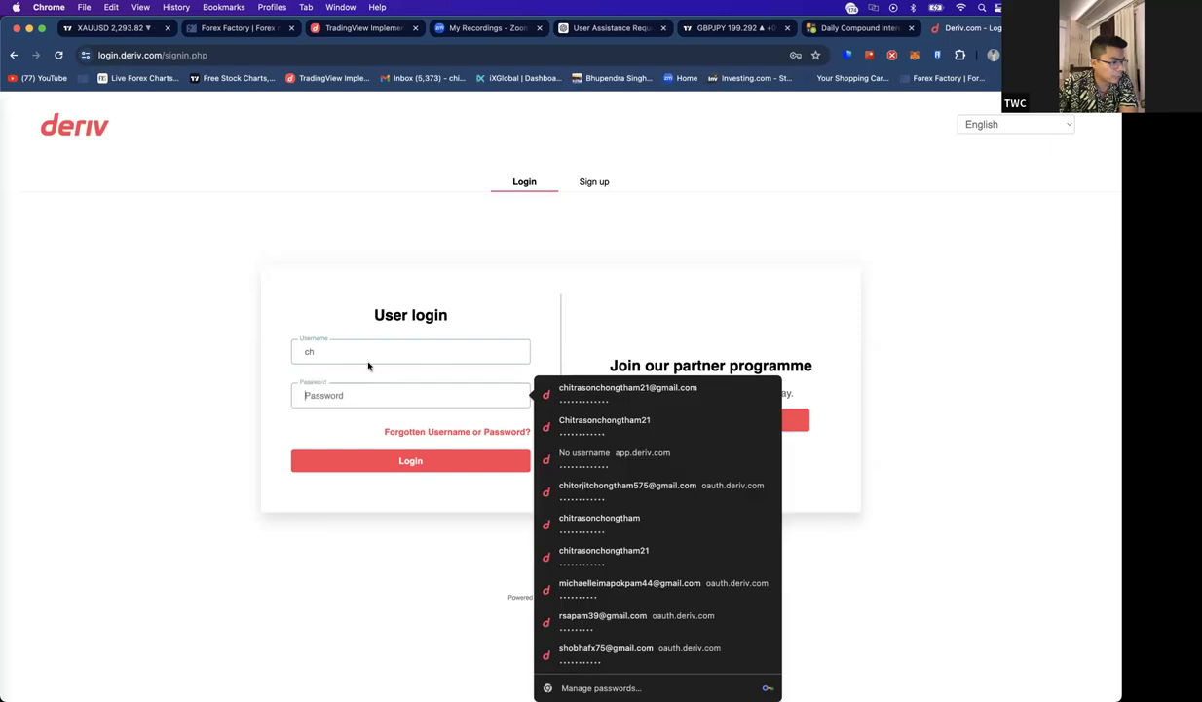
click(610, 386)
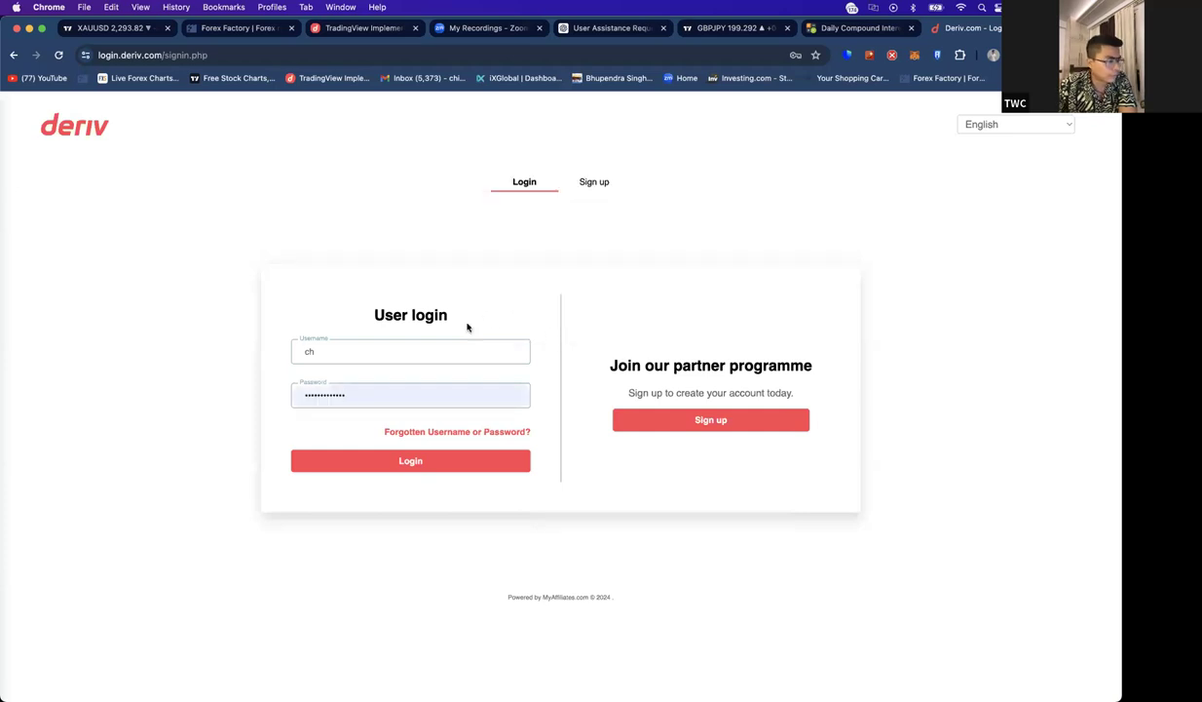
click(419, 351)
click(419, 385)
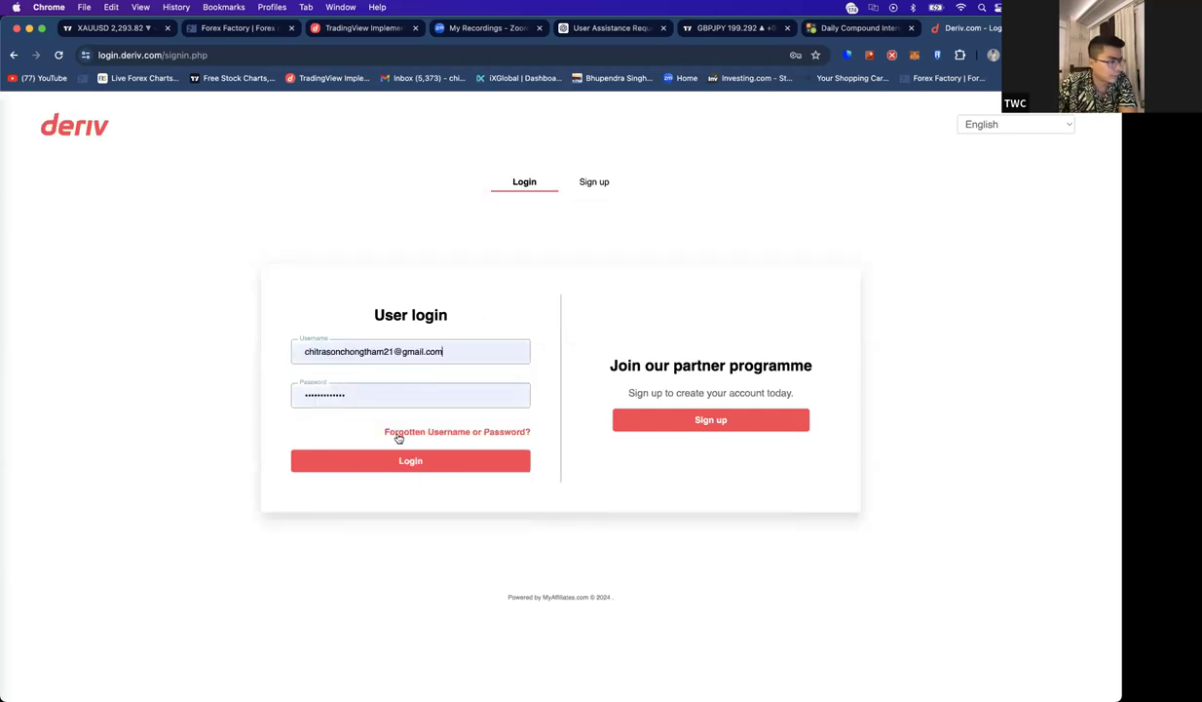
click(402, 463)
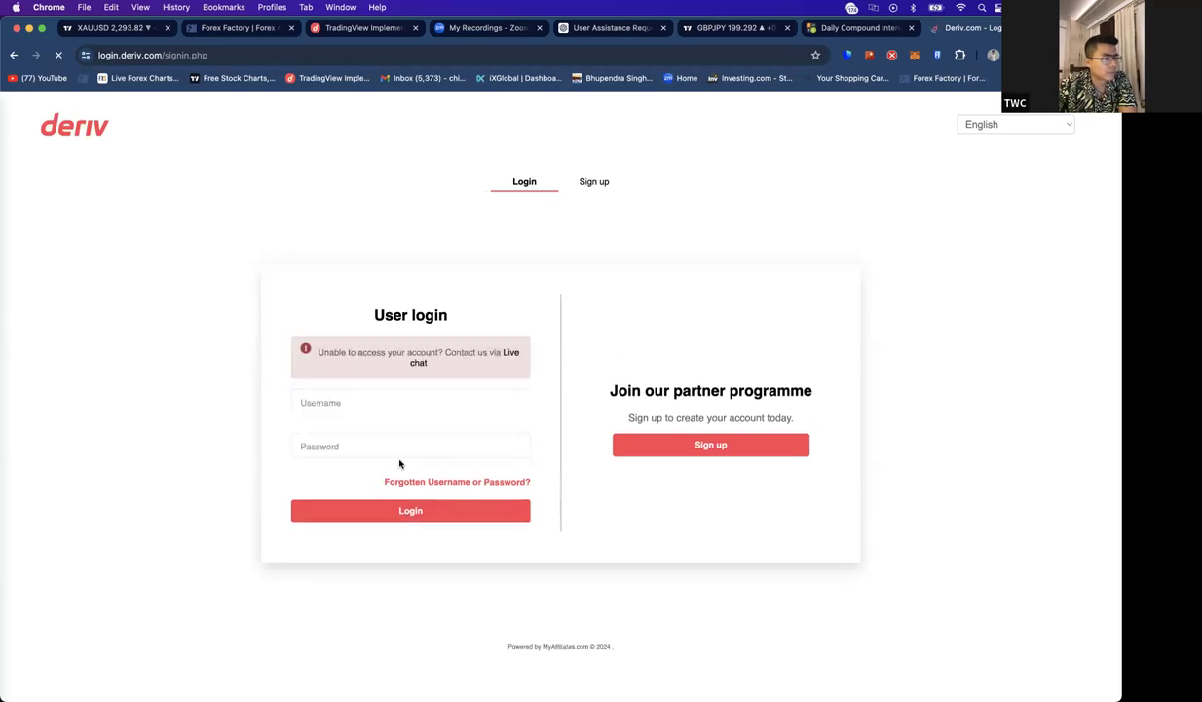
click(221, 54)
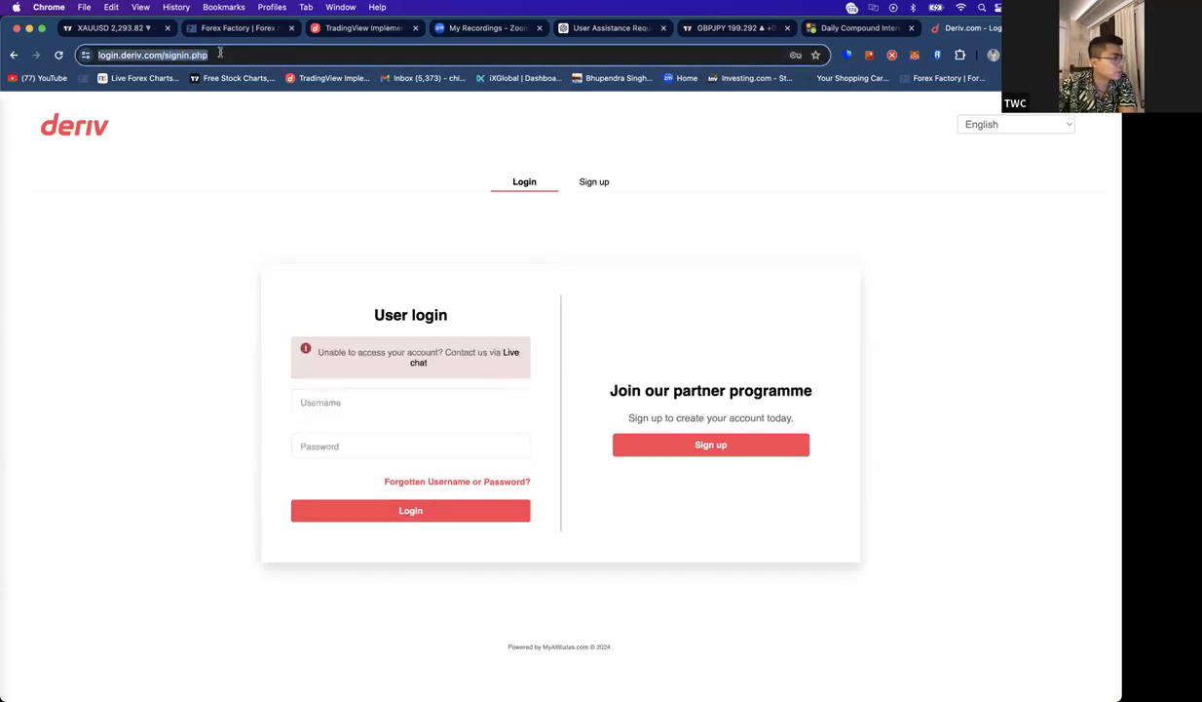
click(71, 134)
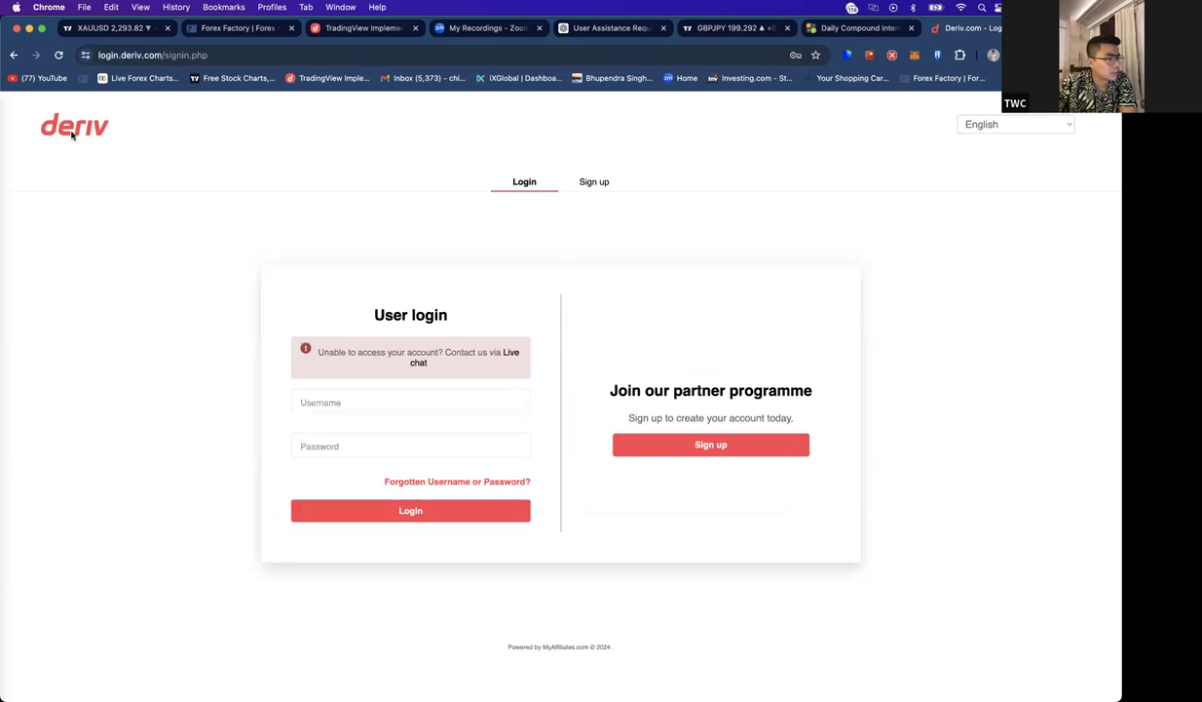
click(316, 55)
click(305, 55)
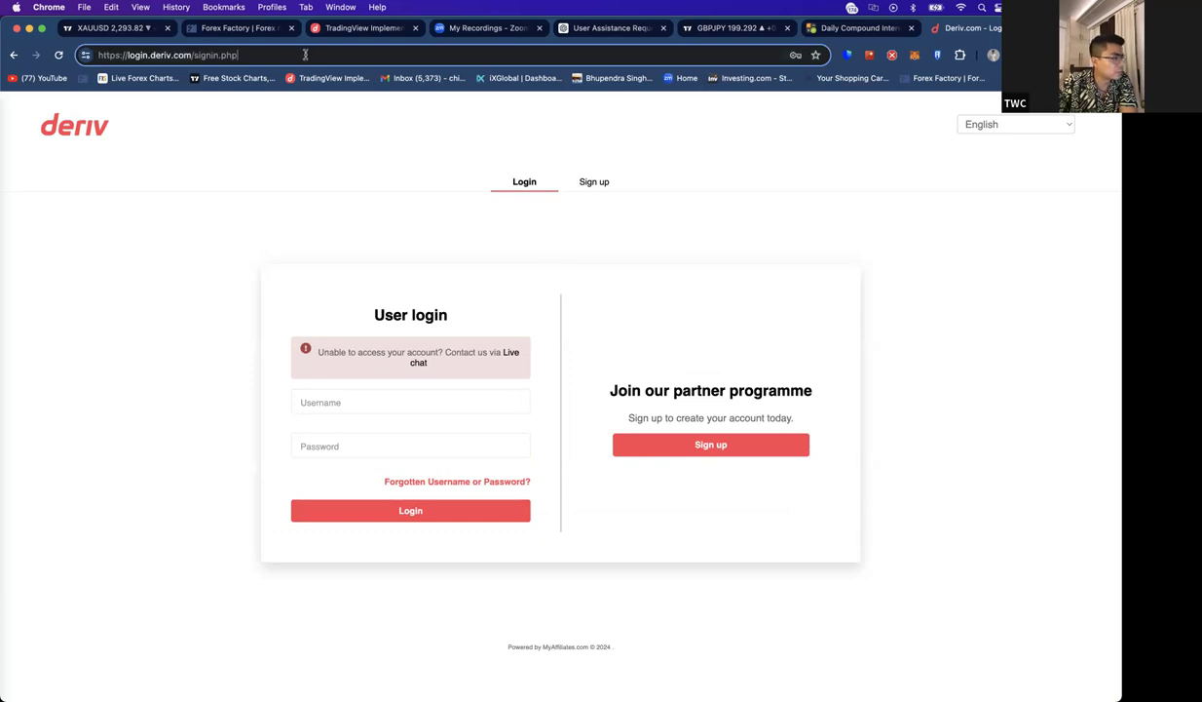
key(BackSpace)
key(BackSpace)
key(BackSpace)
key(BackSpace)
key(BackSpace)
key(BackSpace)
key(BackSpace)
key(BackSpace)
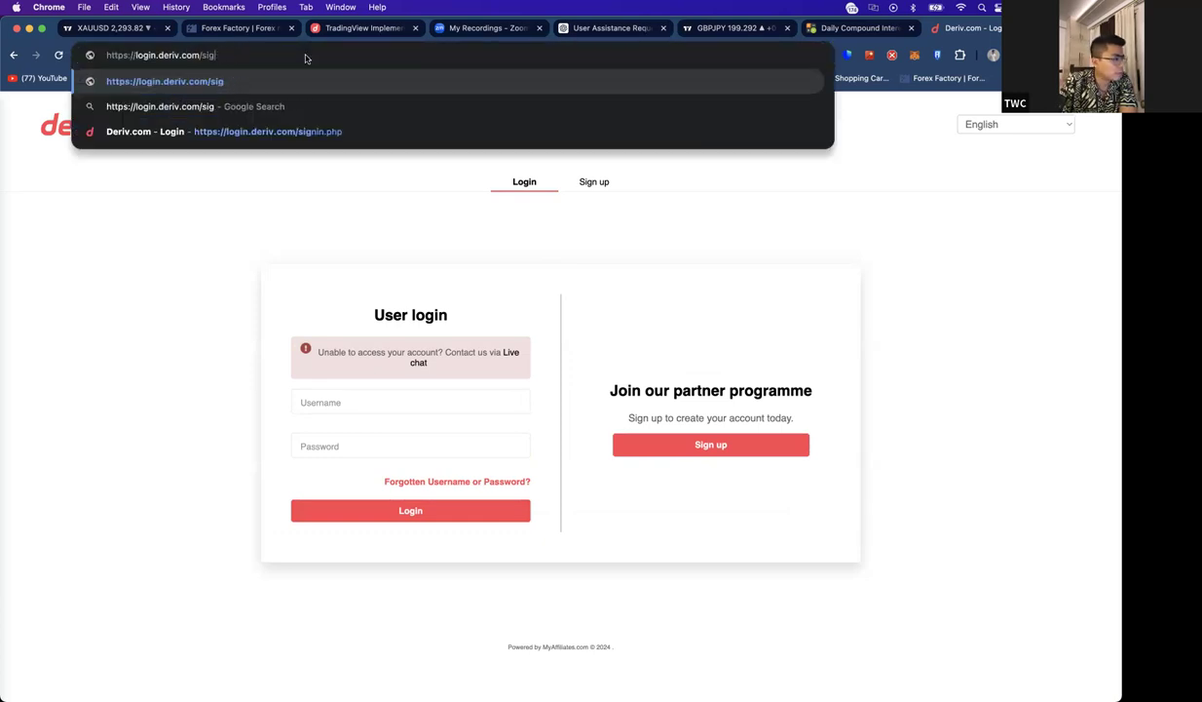
key(BackSpace)
key(BackSpace)
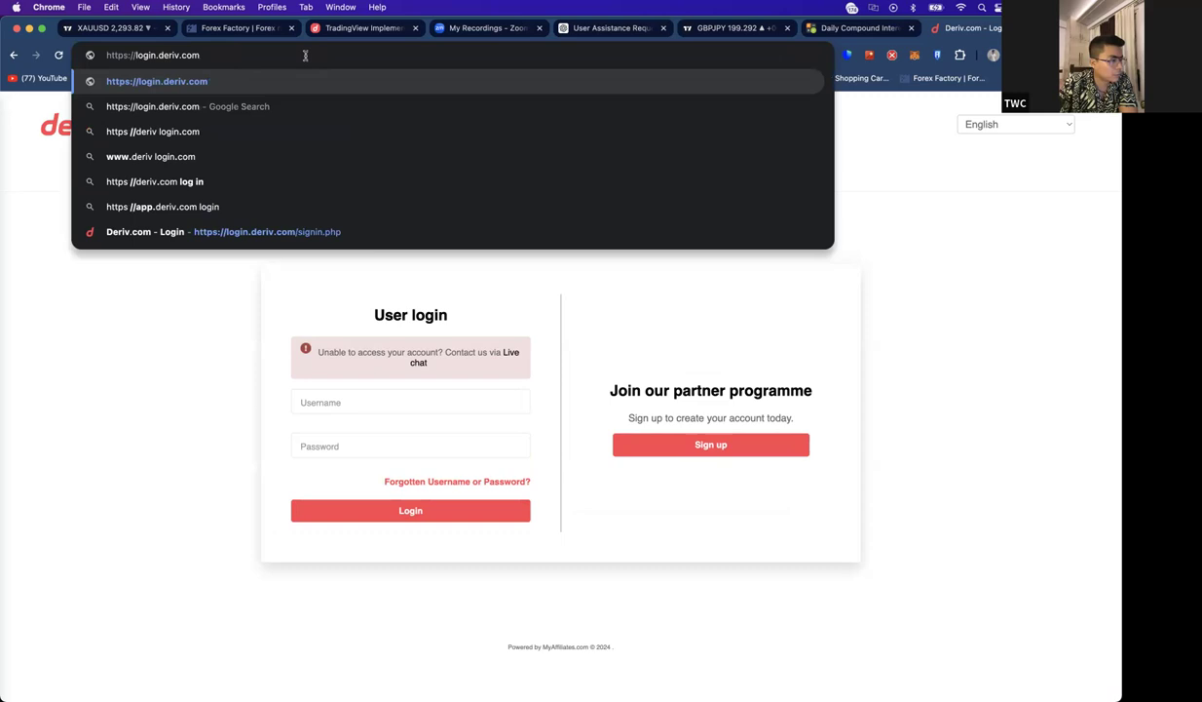
key(Return)
- Search Google for "deriv log in", open the deriv.com home page from the results and look over it
click(210, 55)
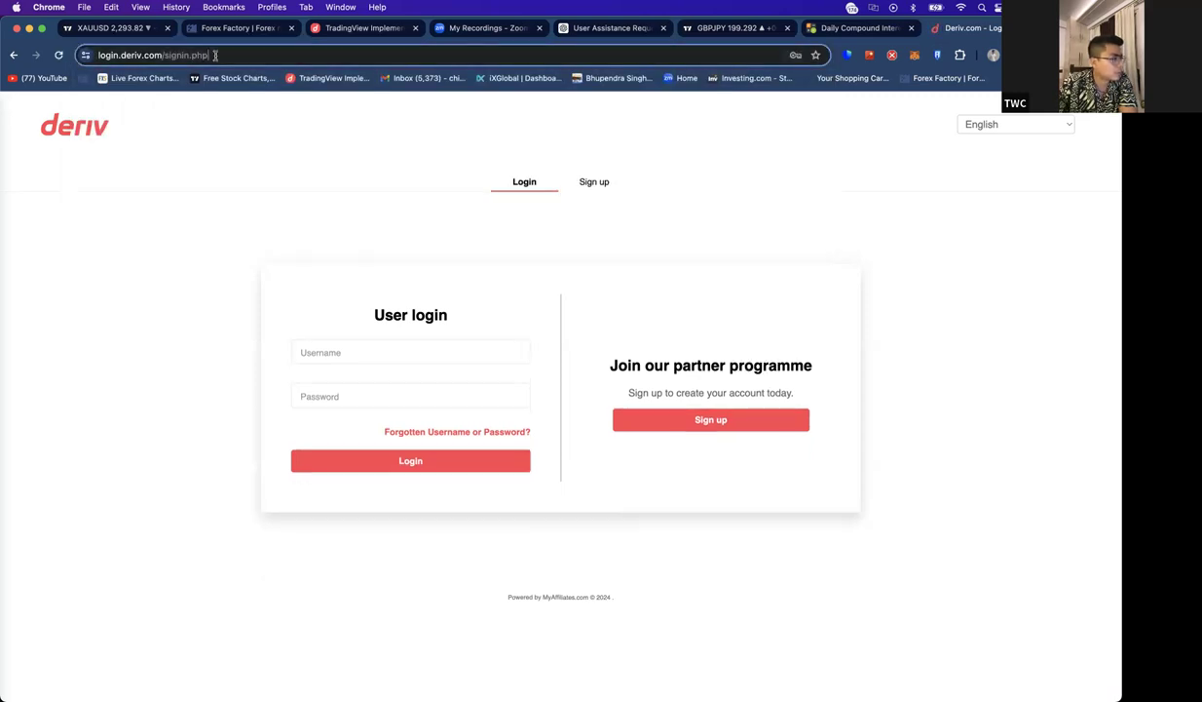
key(BackSpace)
text(deriv )
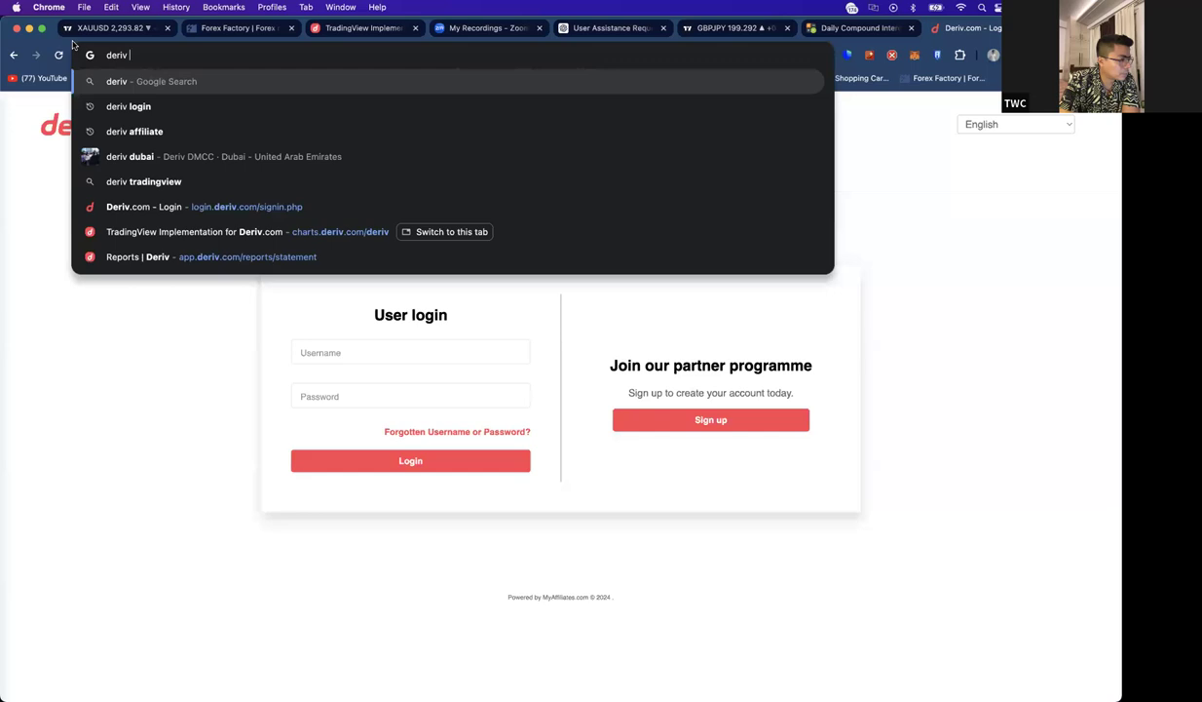
text(log in)
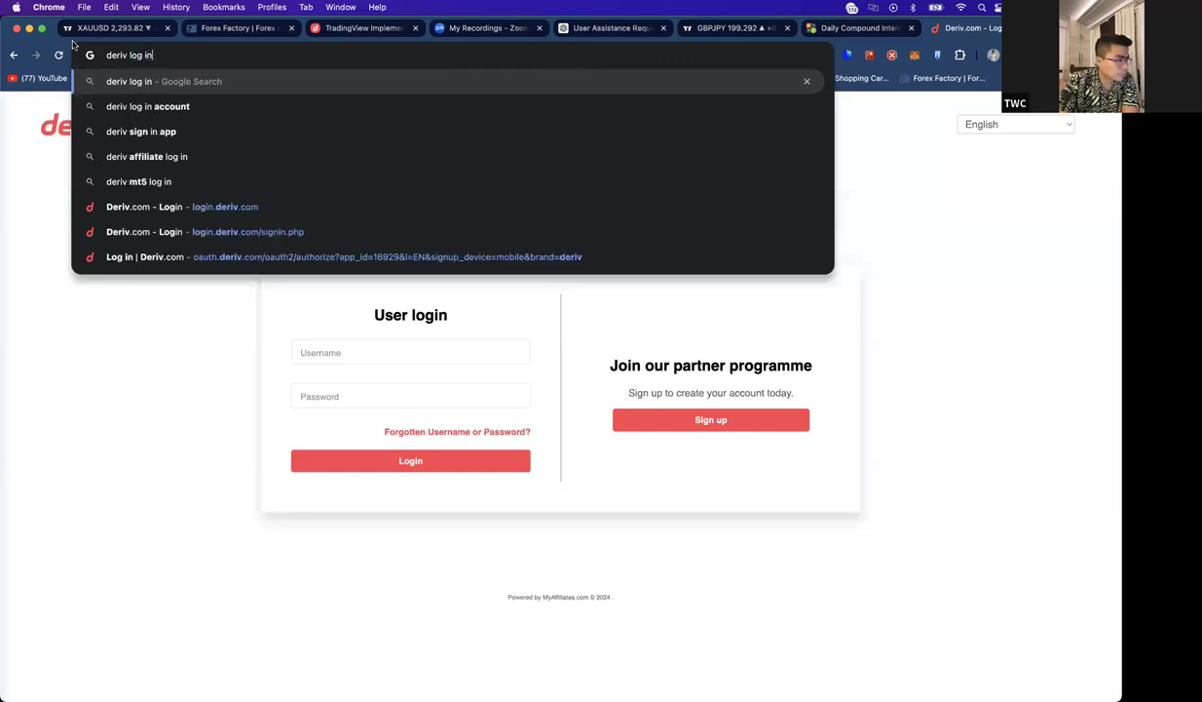
key(Return)
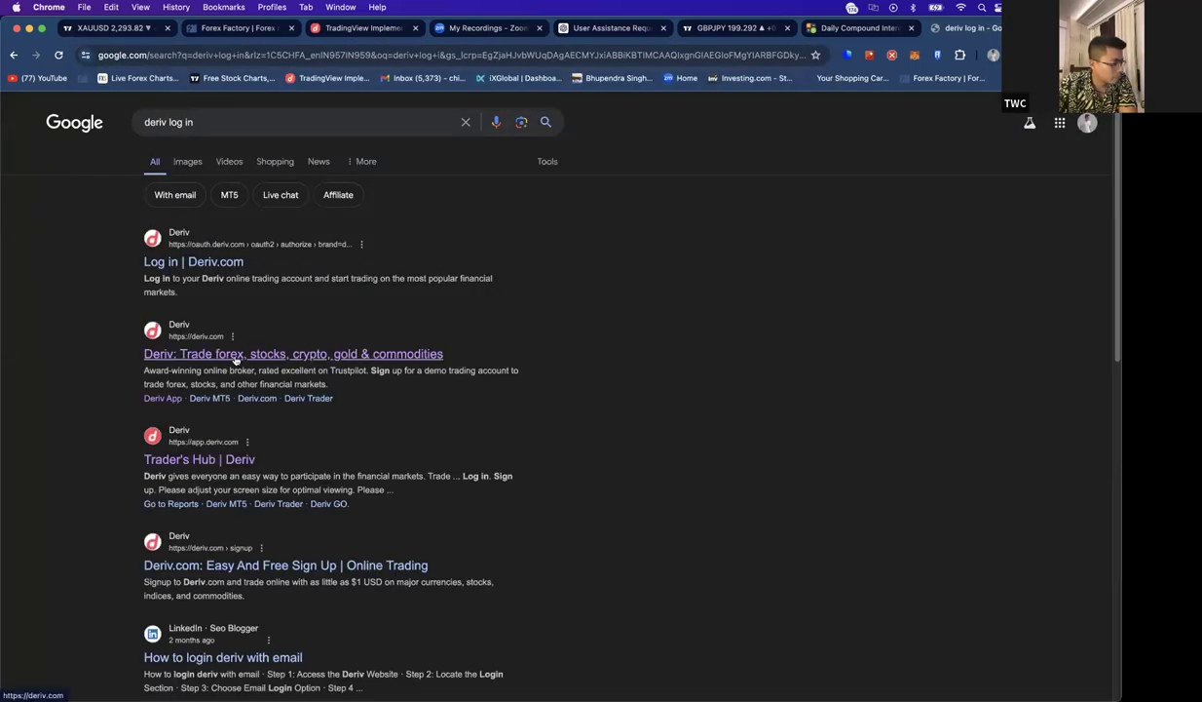
click(234, 359)
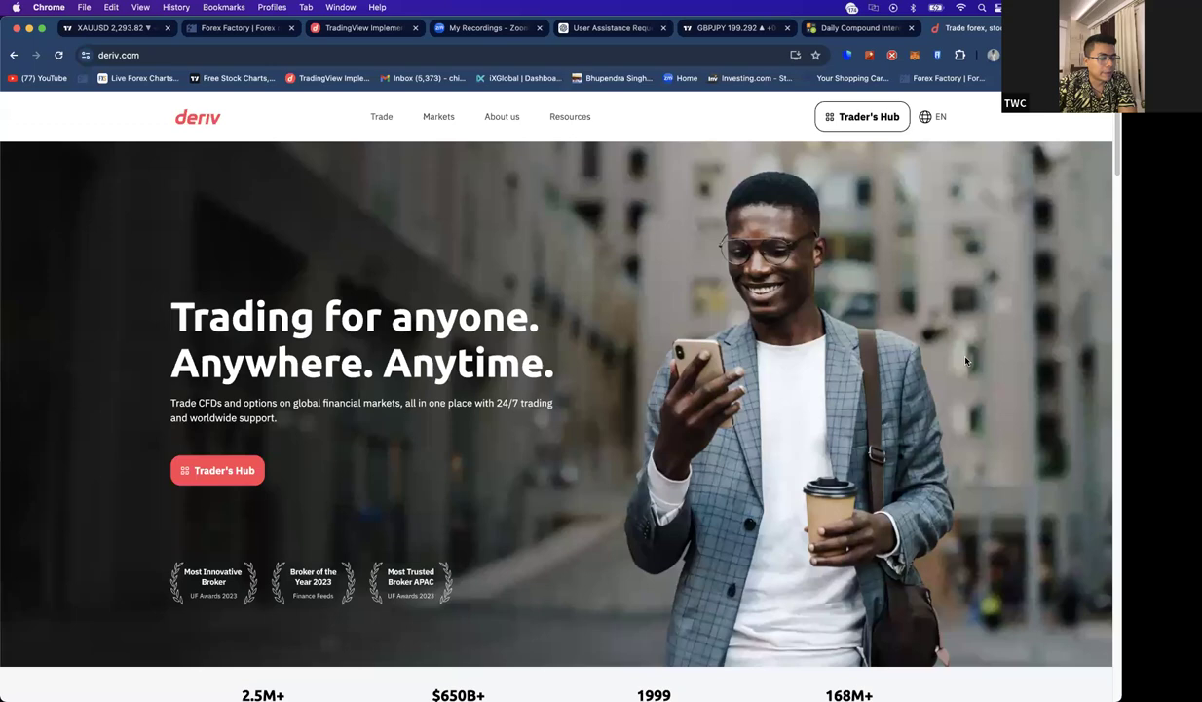
scroll(701, 483, down, 5)
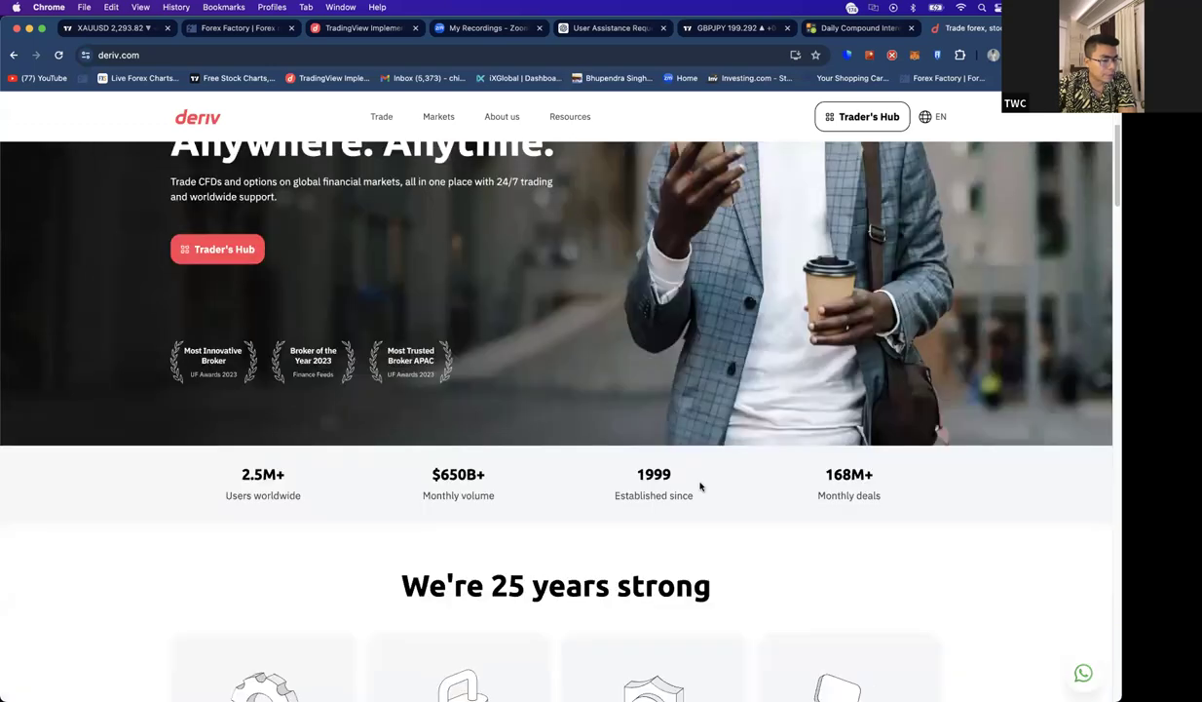
scroll(704, 479, up, 5)
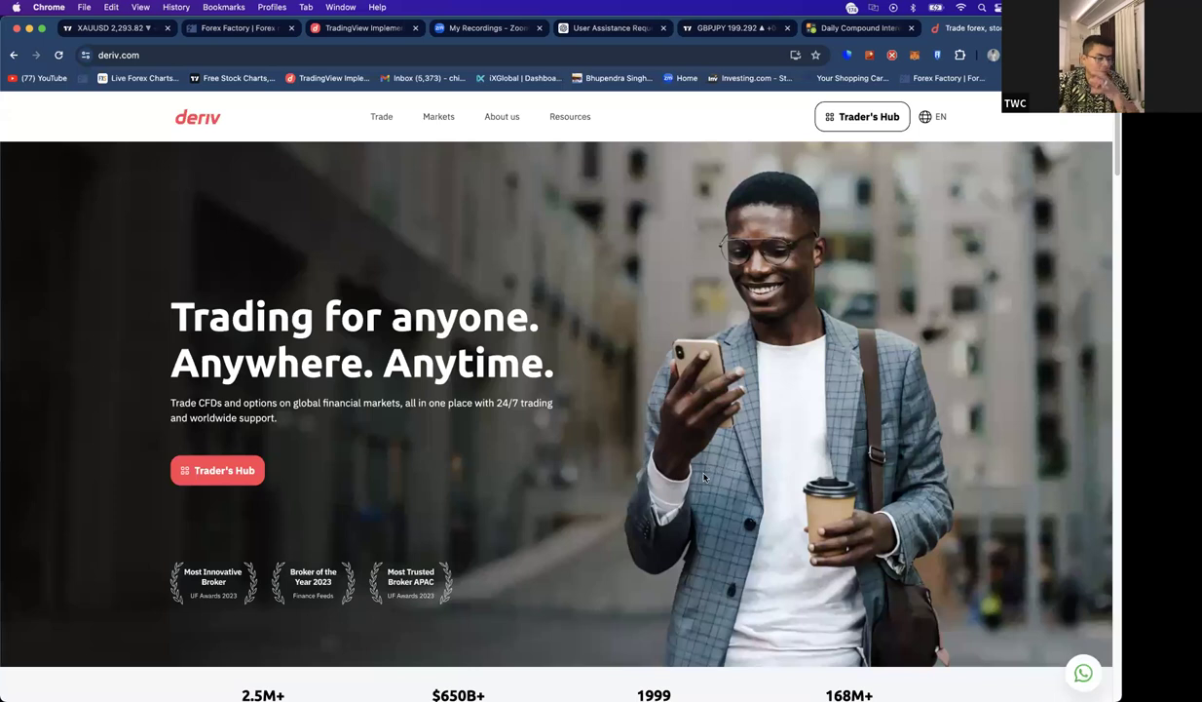
- Switch to Telegram, open the VIP INSIGHTS CIRCLE channel and go through its pinned messages
mouse_move(1025, 693)
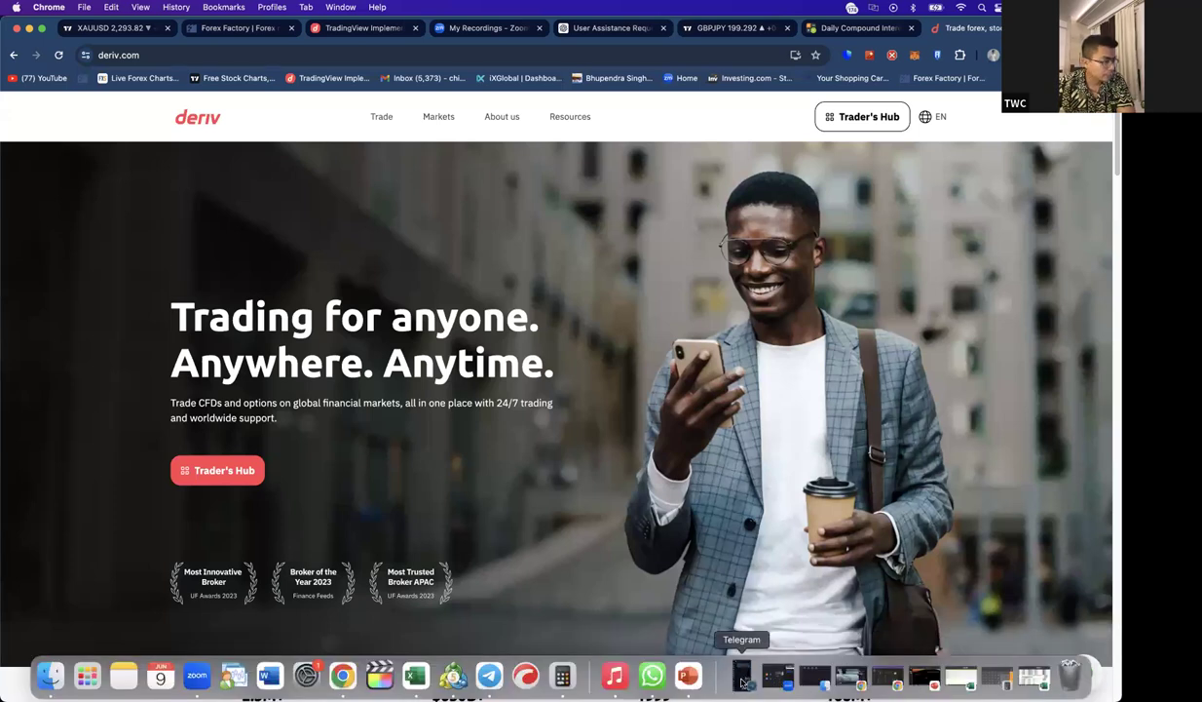
click(489, 675)
drag(168, 33, 156, 39)
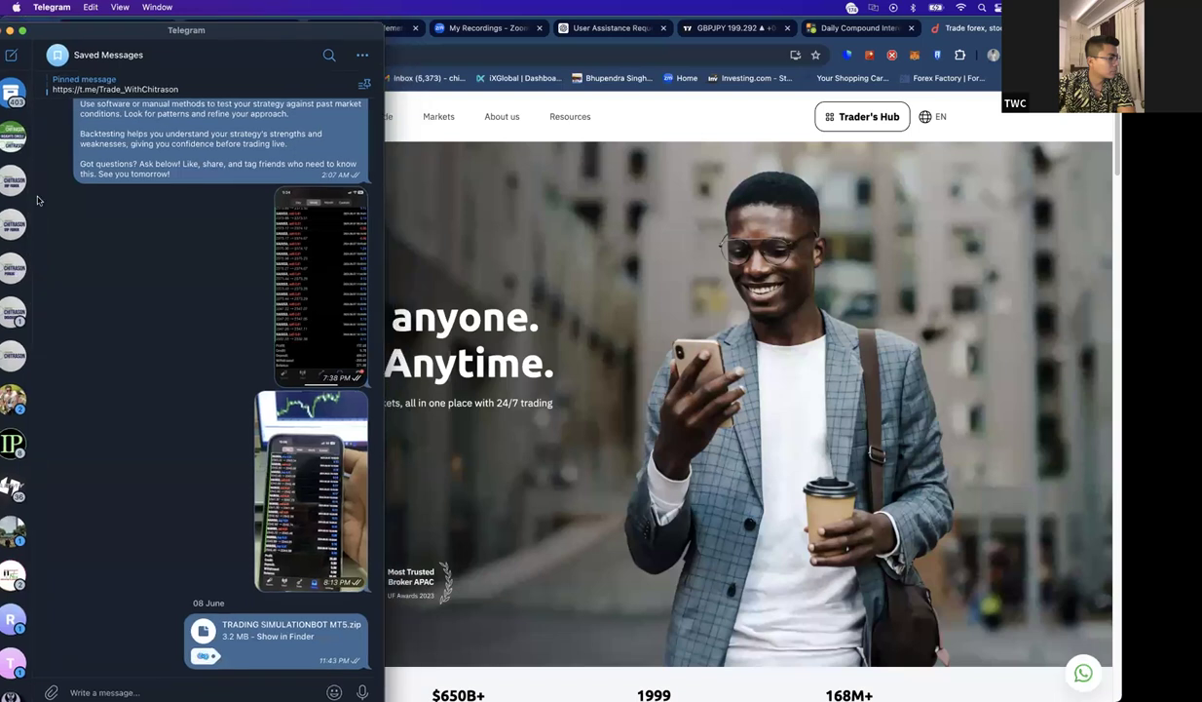
click(9, 203)
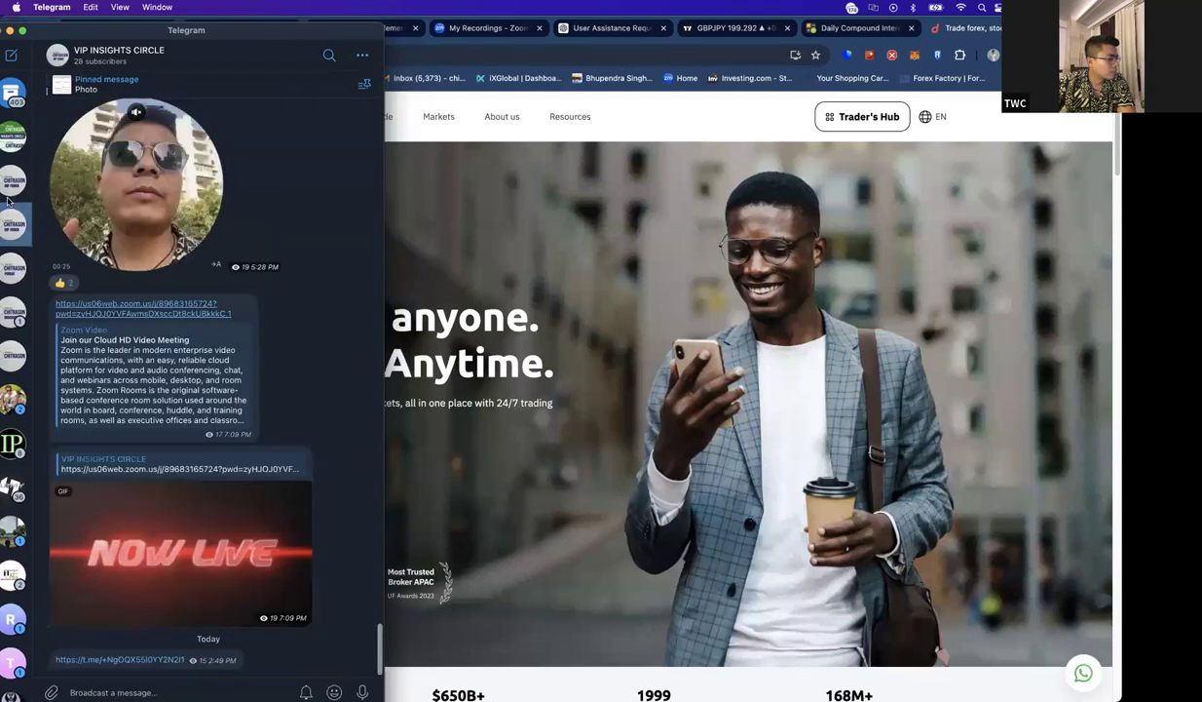
click(176, 87)
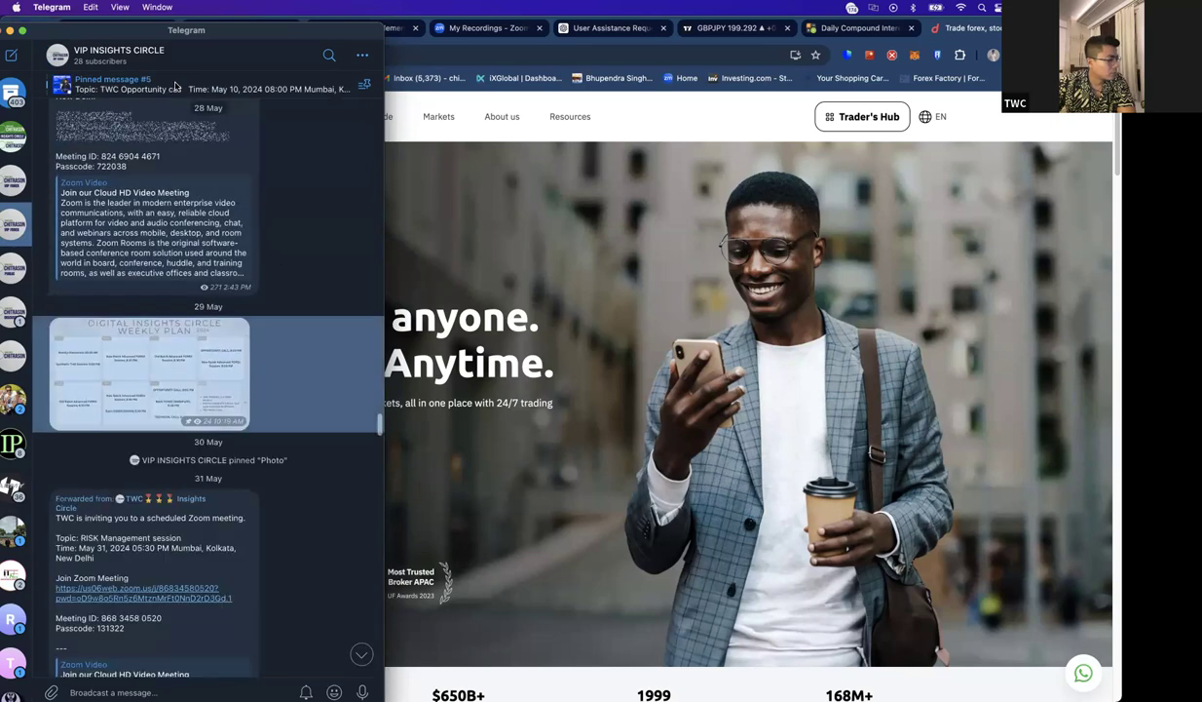
click(175, 87)
click(175, 86)
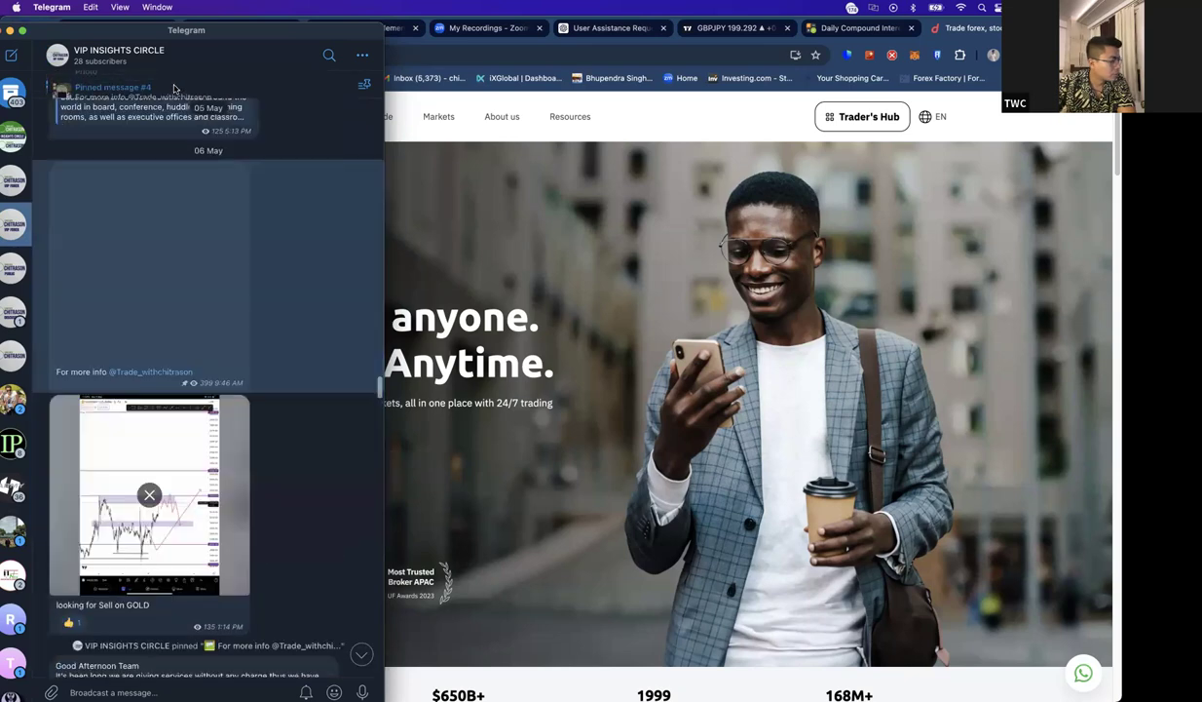
- Open the TRADE WITH CHITRASON channel and go back through its posts to the 02 June message with the Deriv link for synthetic trading
click(14, 268)
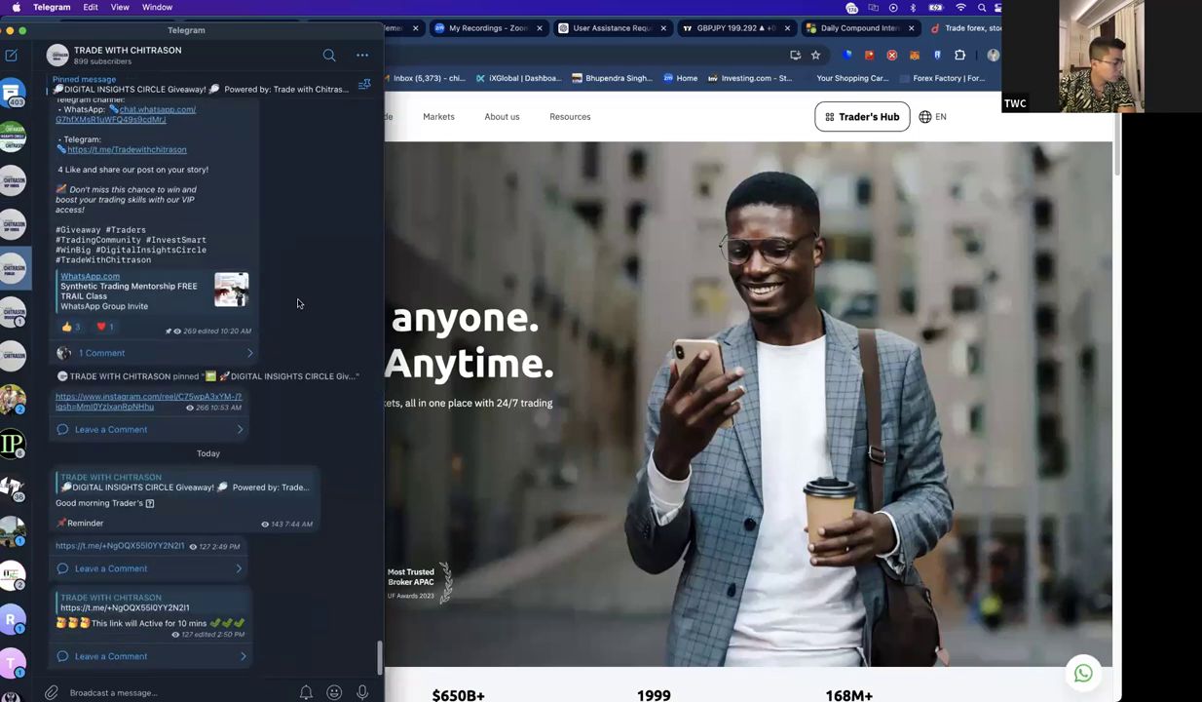
scroll(299, 303, up, 10)
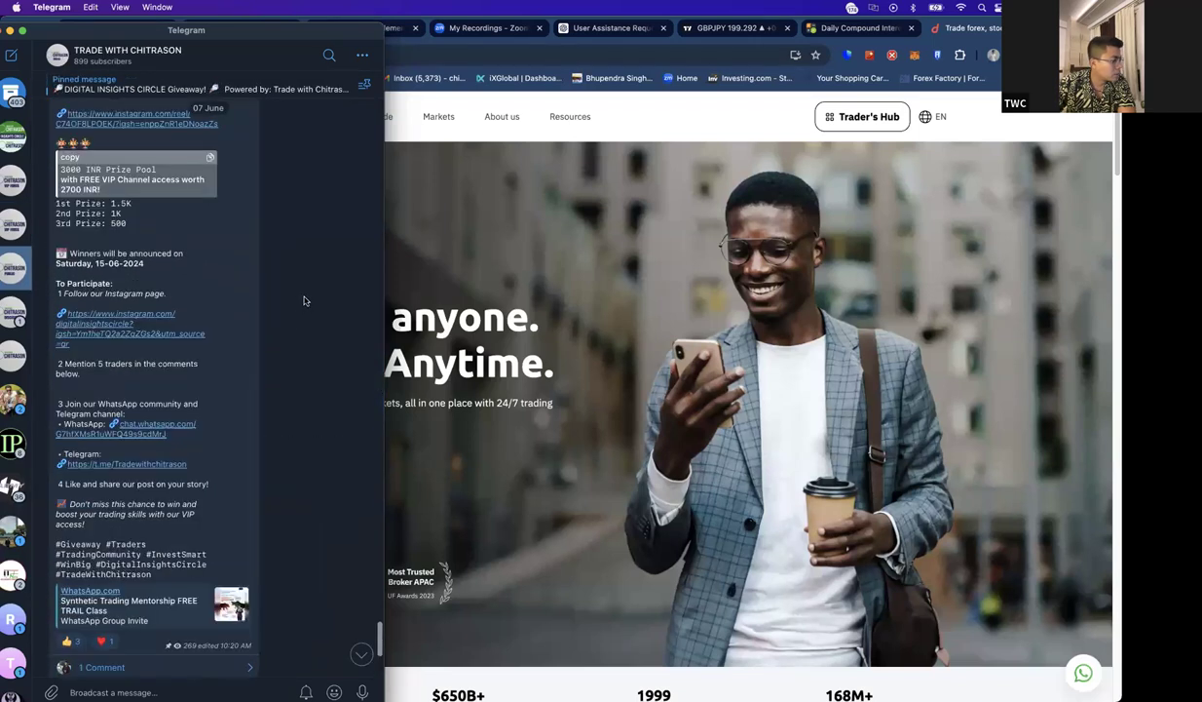
scroll(302, 297, up, 15)
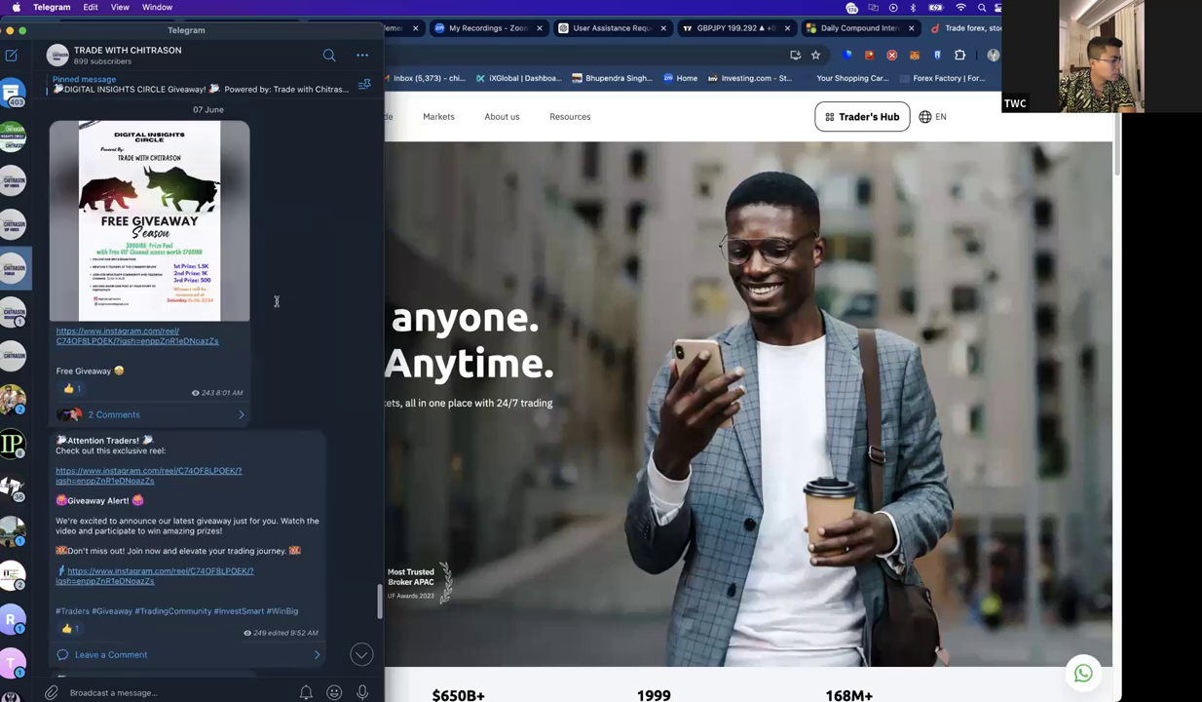
scroll(277, 300, up, 15)
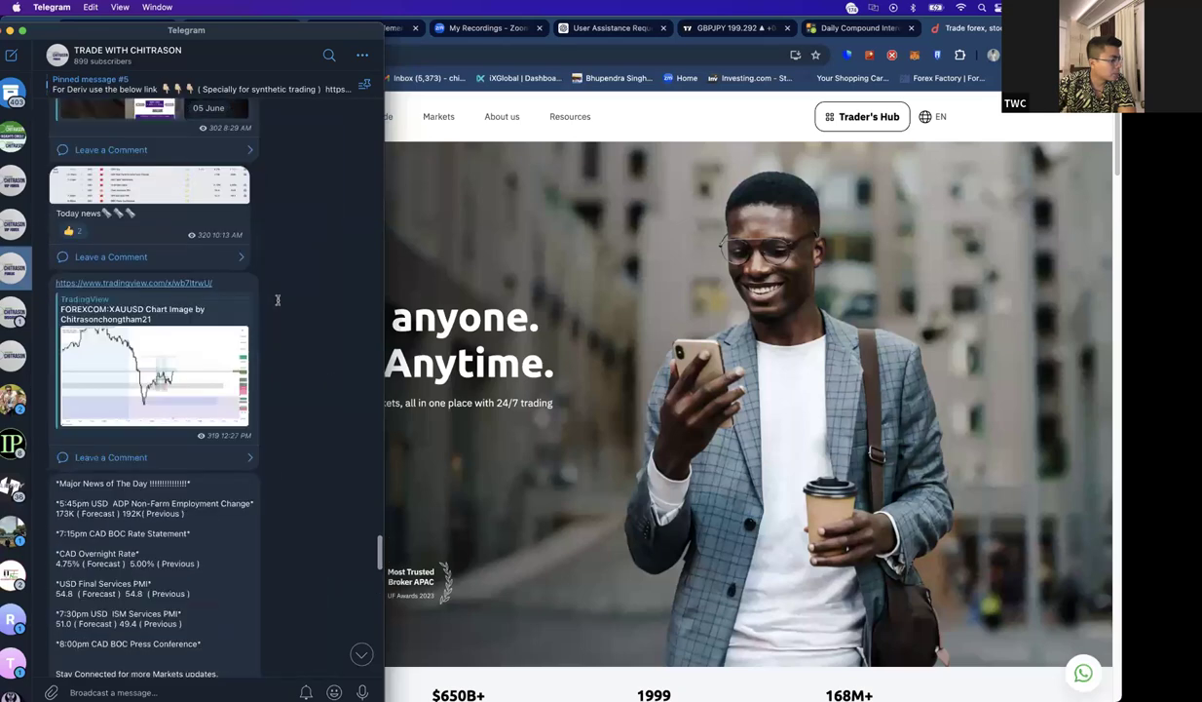
scroll(277, 300, up, 15)
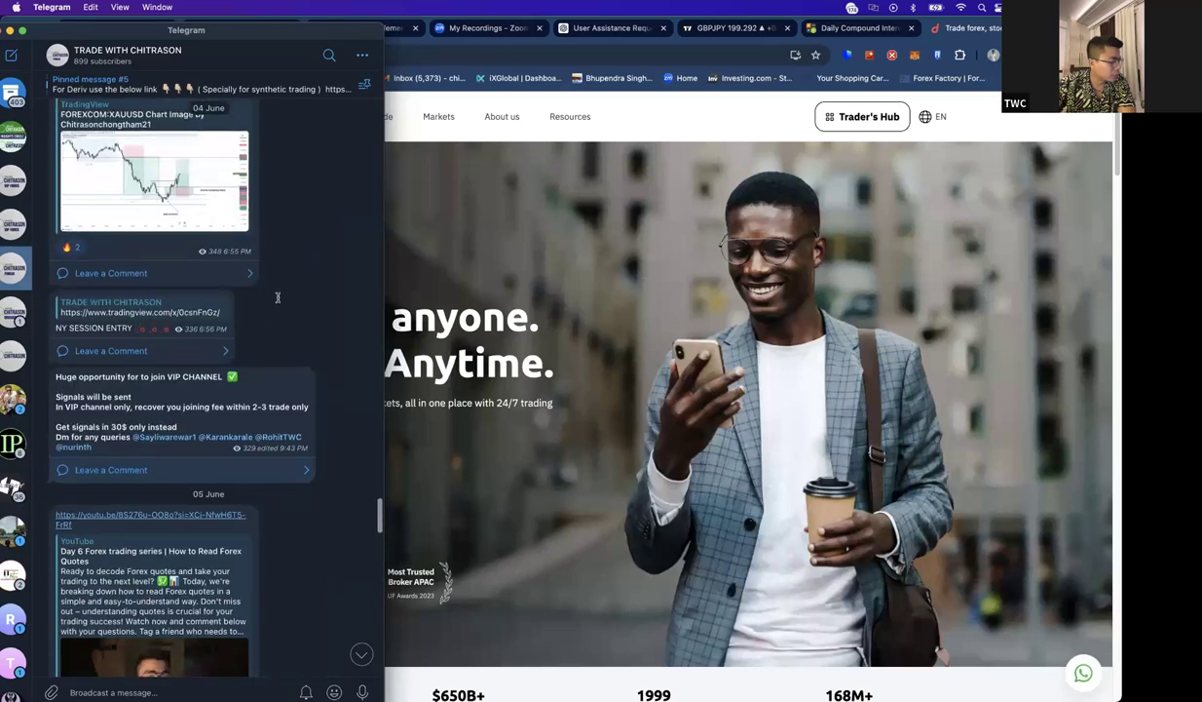
scroll(276, 300, up, 15)
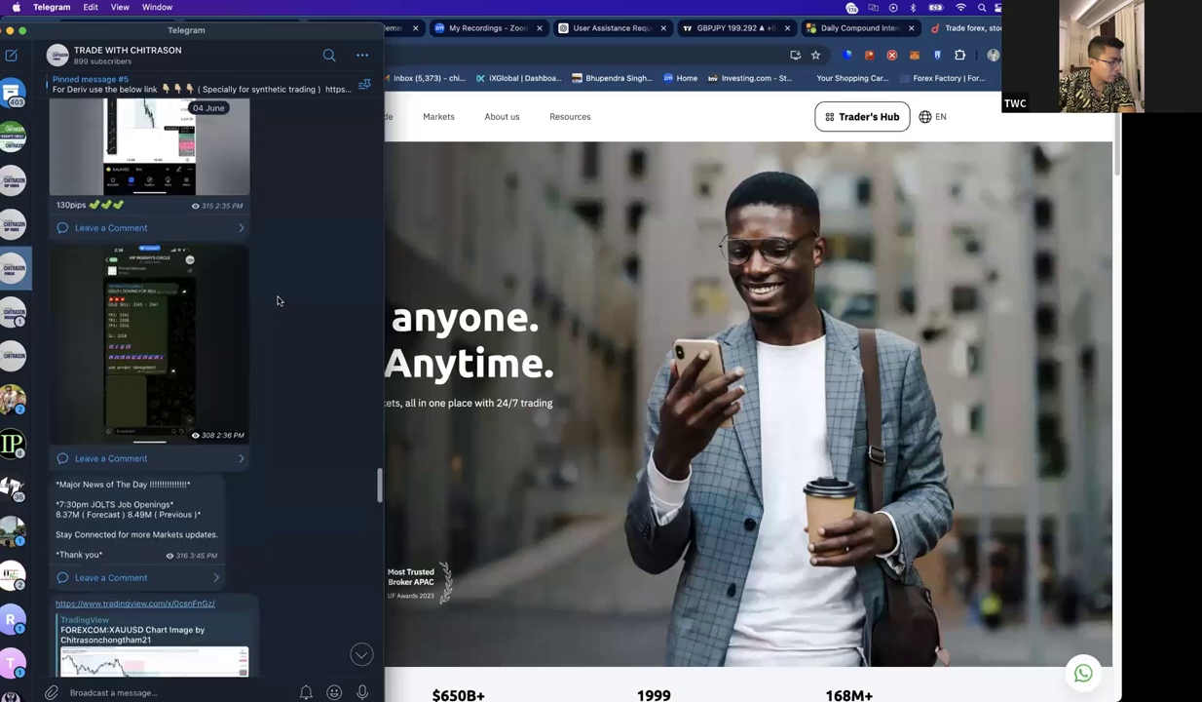
scroll(277, 302, up, 15)
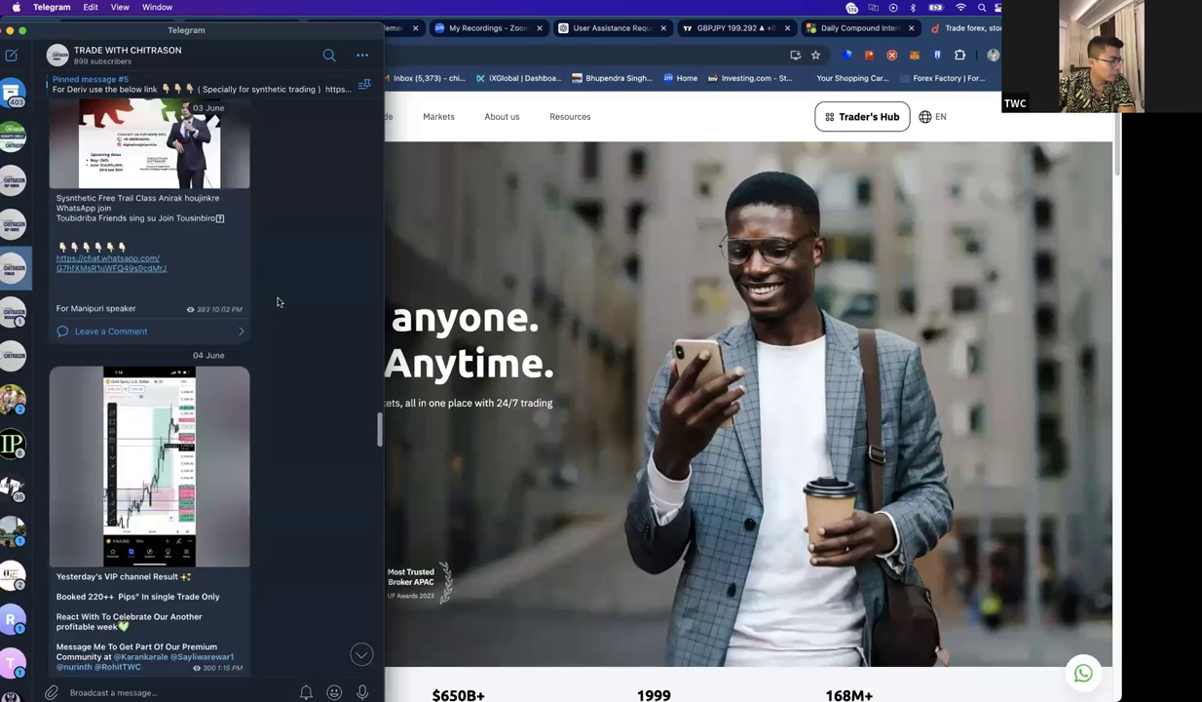
scroll(277, 302, up, 15)
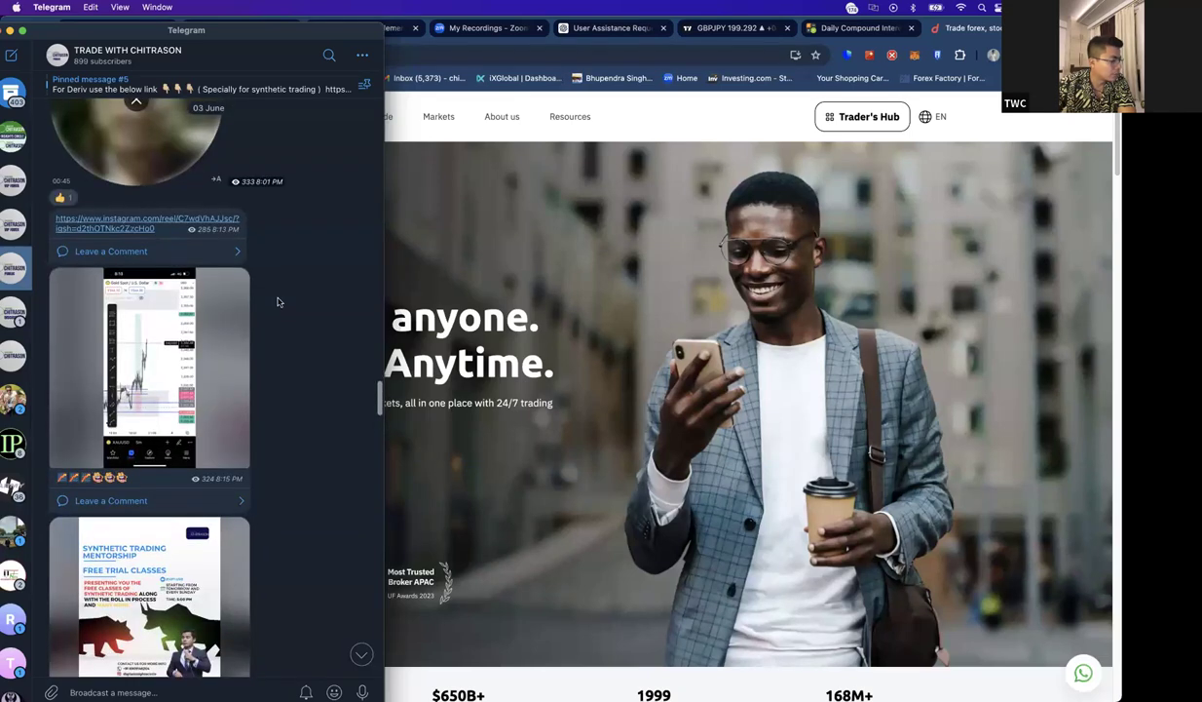
scroll(277, 302, up, 15)
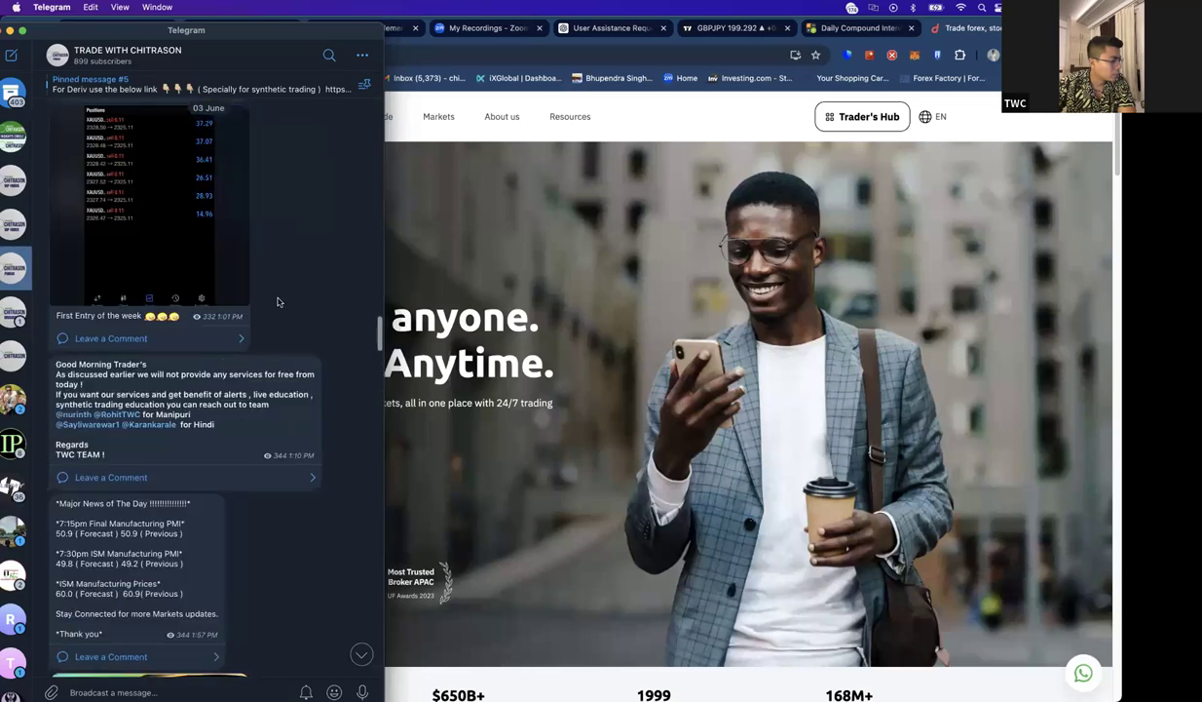
scroll(276, 302, up, 5)
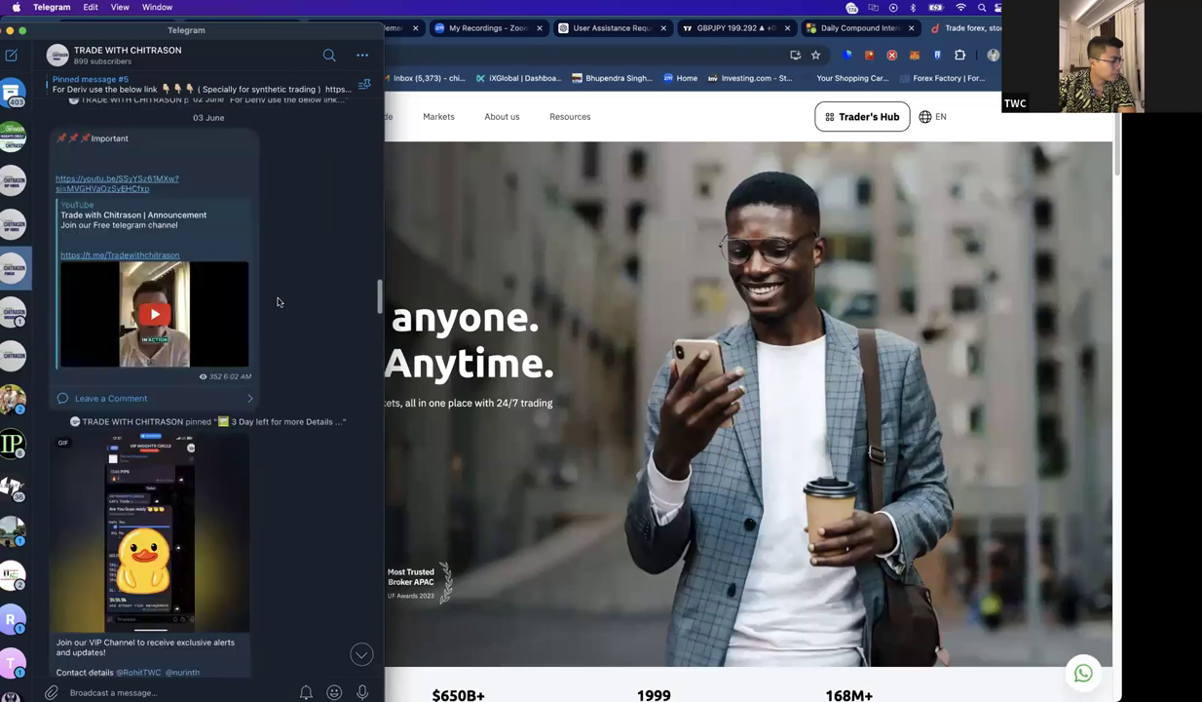
scroll(277, 302, up, 5)
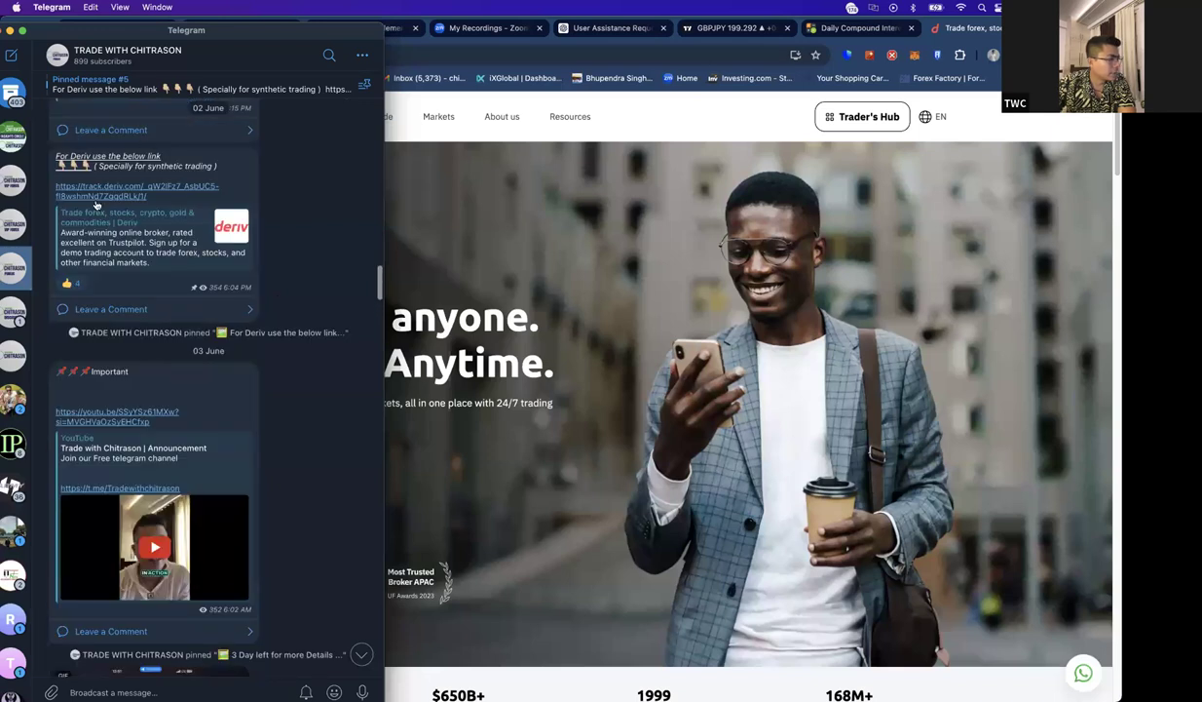
scroll(227, 255, up, 2)
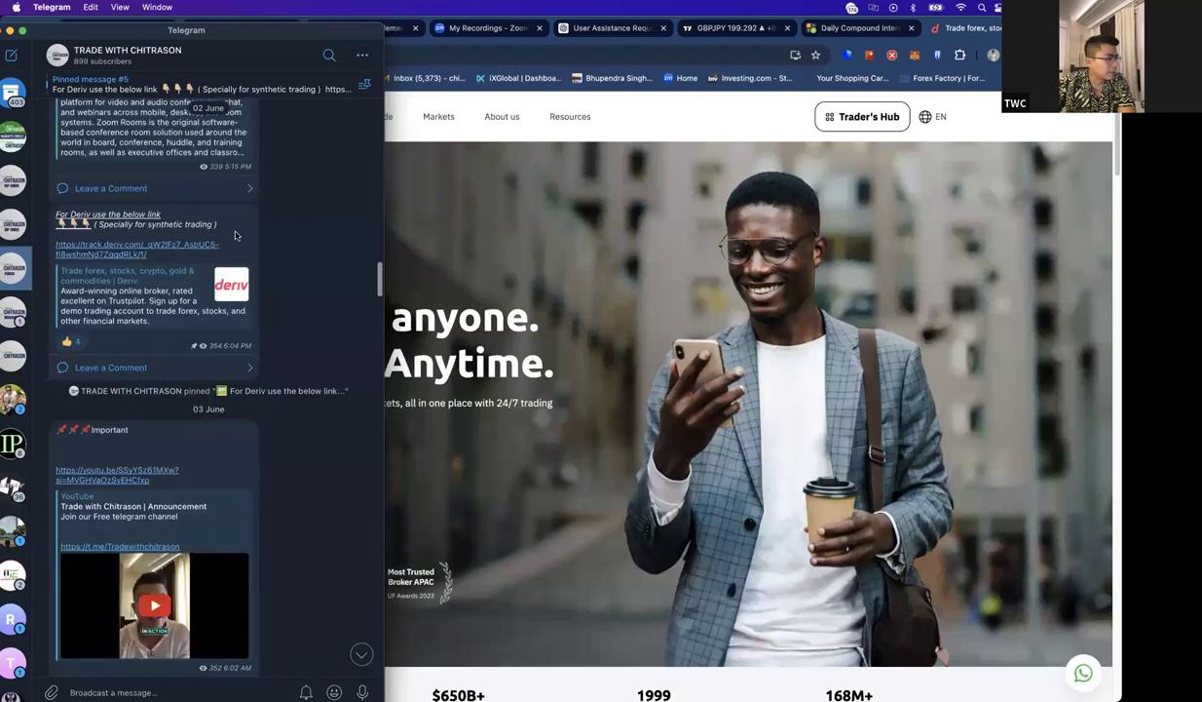
- Copy the Deriv tracking link from the channel message, open it in Chrome and close the older Deriv page
right_click(276, 253)
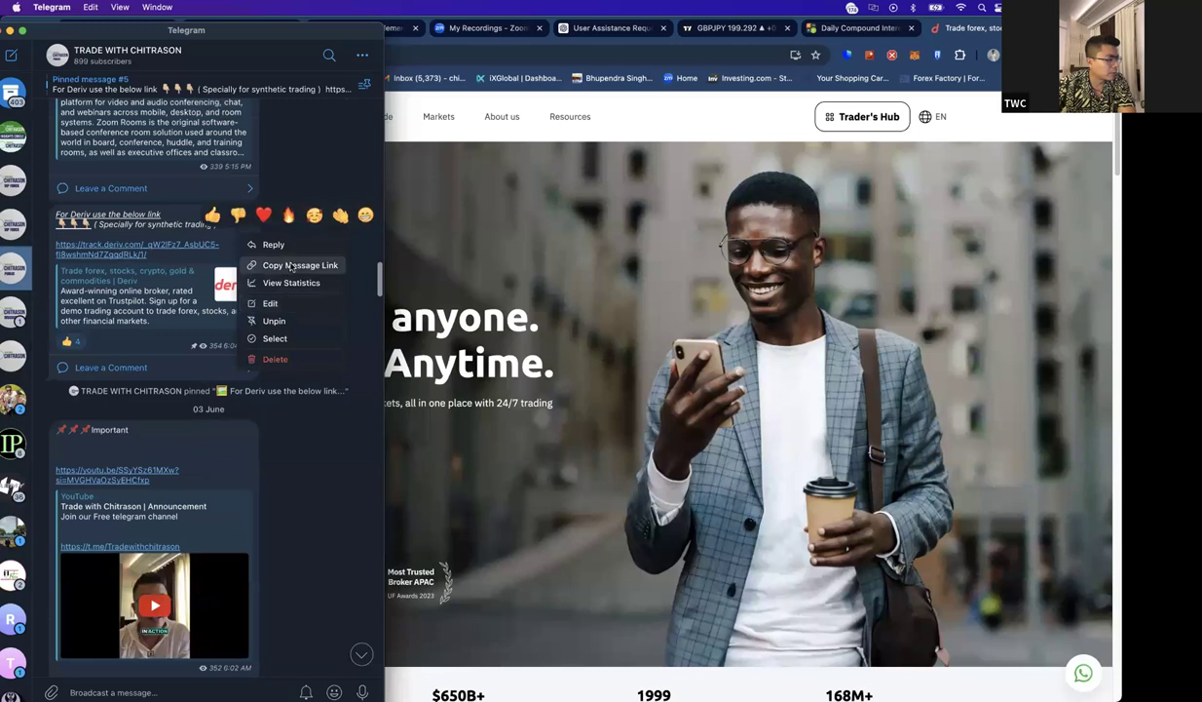
drag(182, 251, 39, 247)
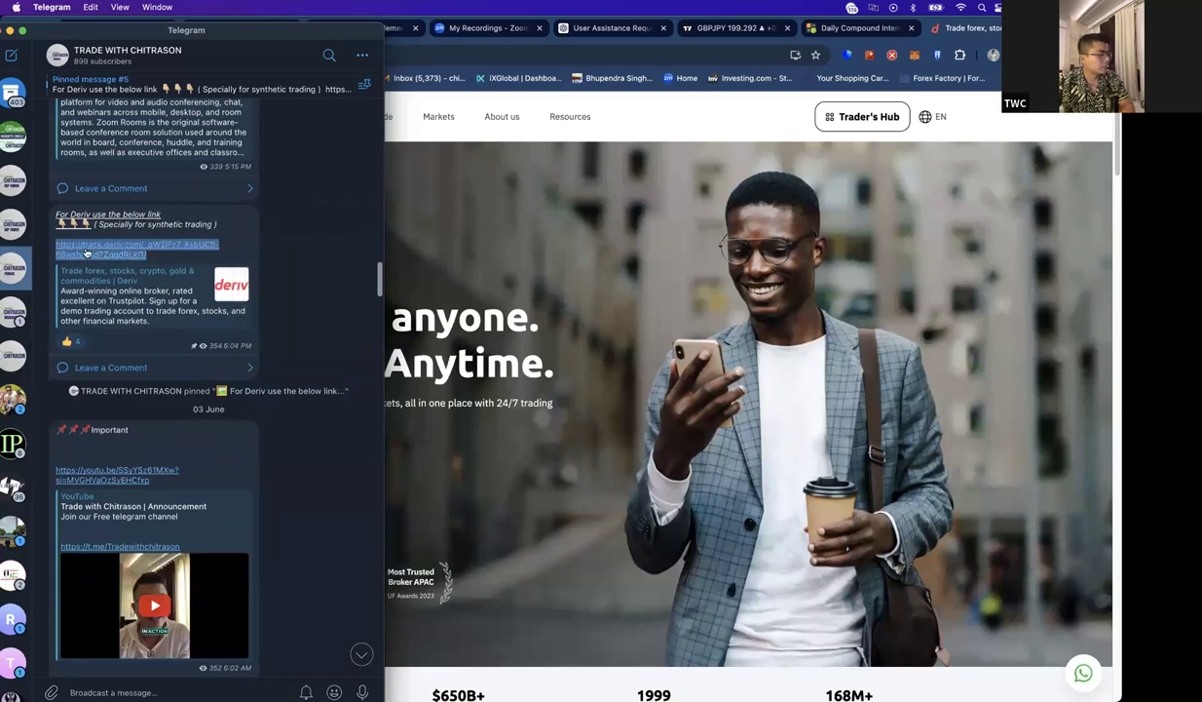
right_click(87, 251)
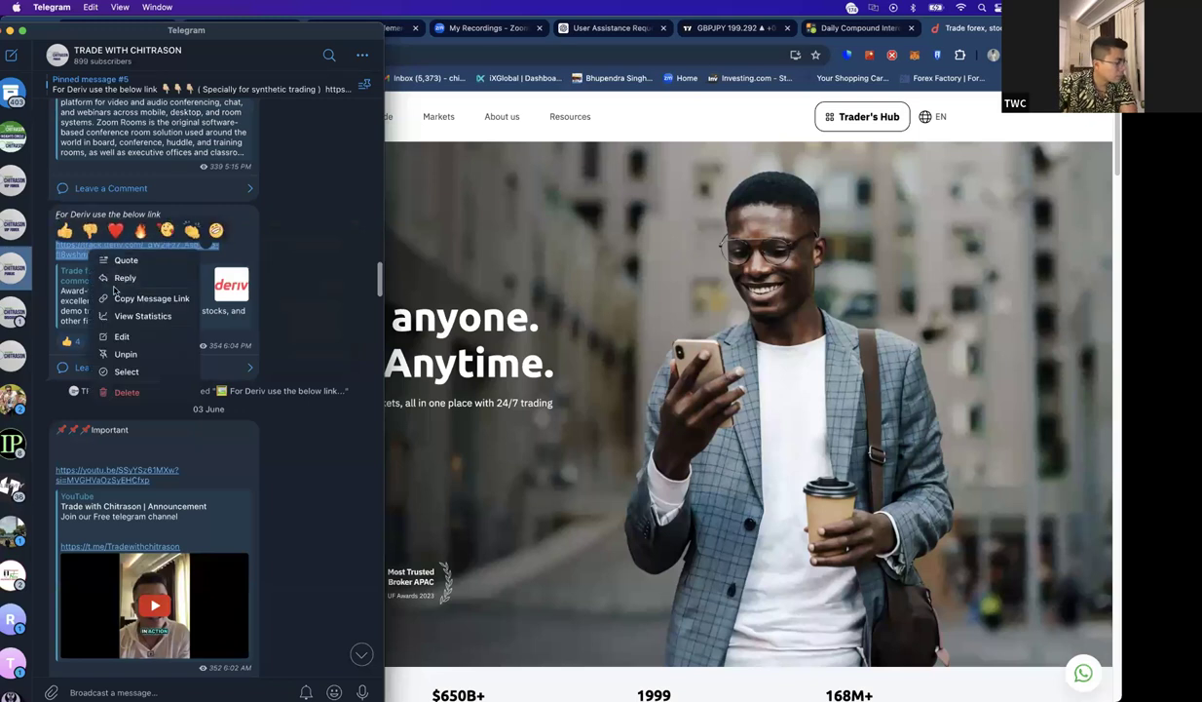
click(61, 253)
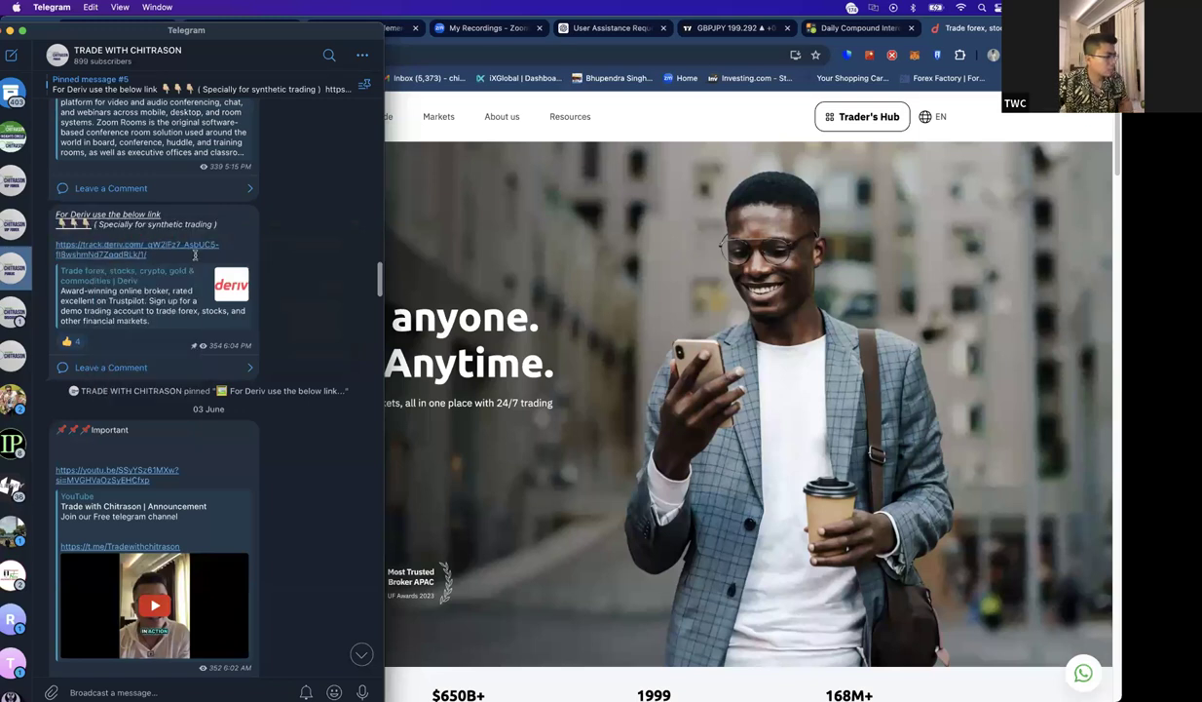
drag(44, 247, 187, 252)
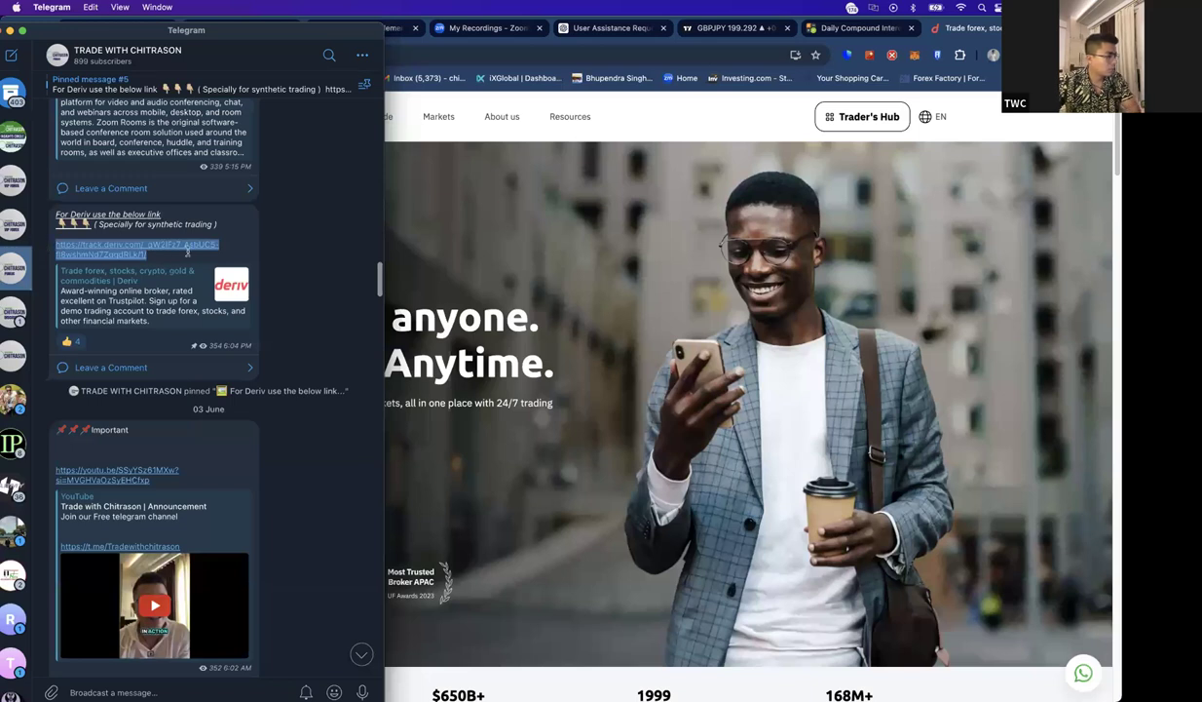
click(236, 263)
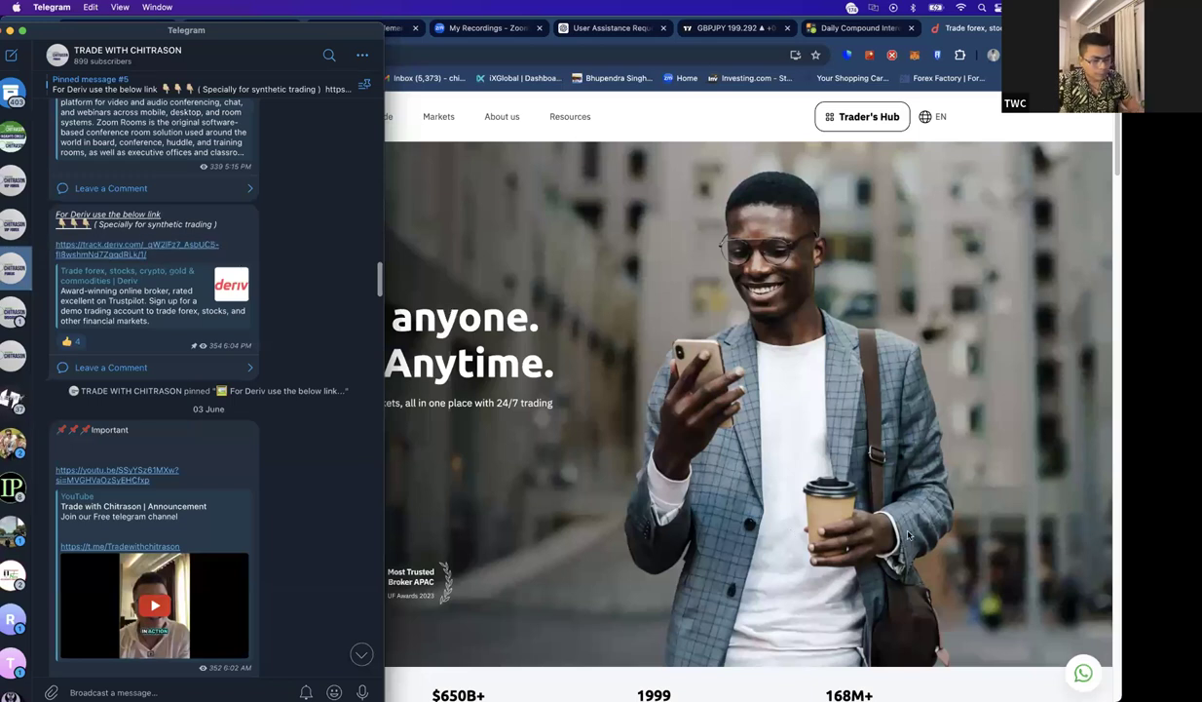
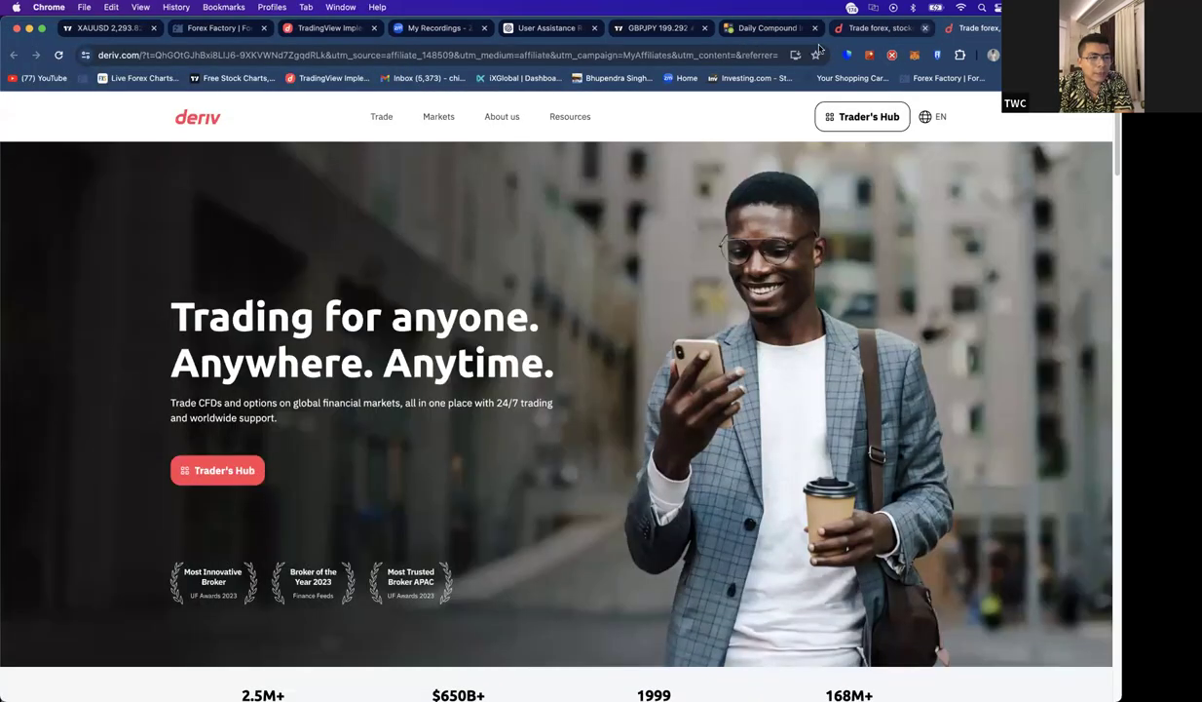
click(925, 28)
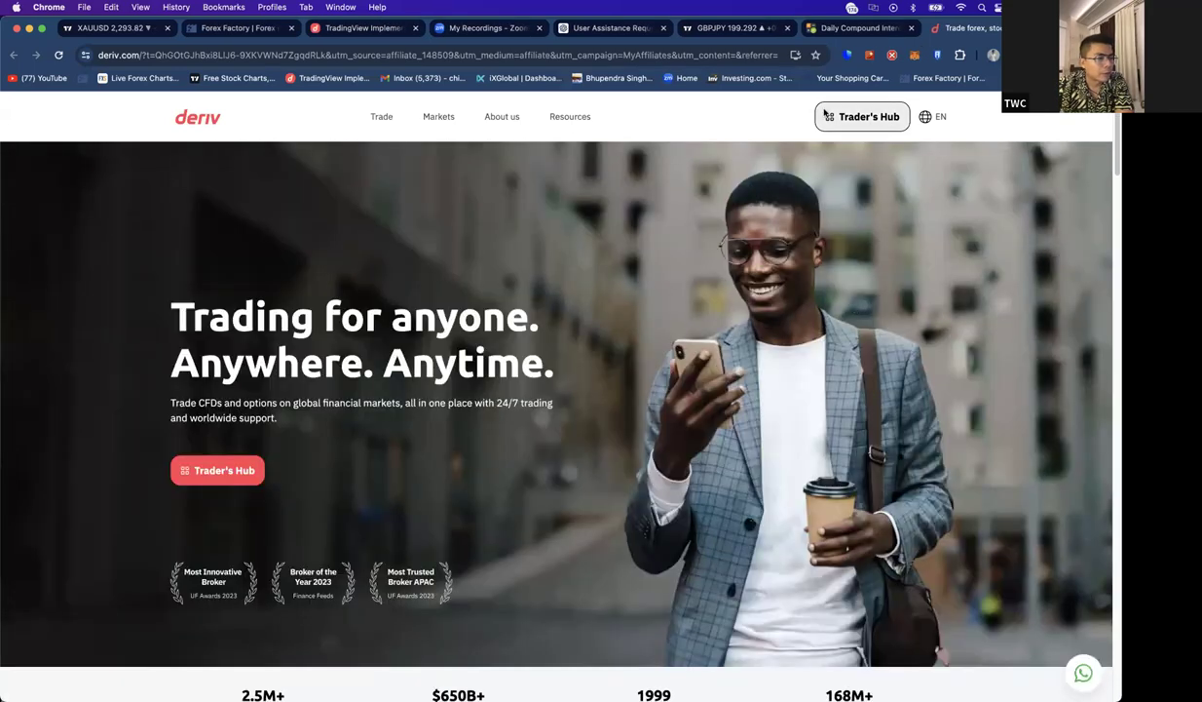
- Open Trader's Hub, log out of the Deriv account and close the login page
click(847, 114)
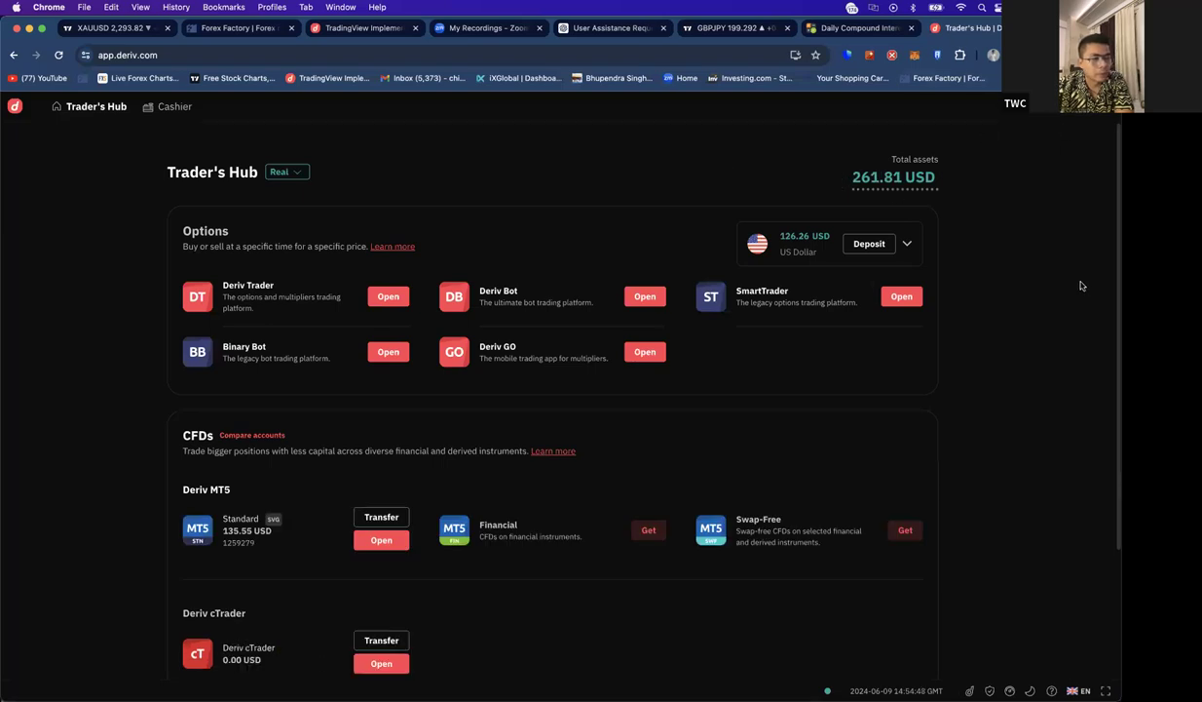
click(1071, 107)
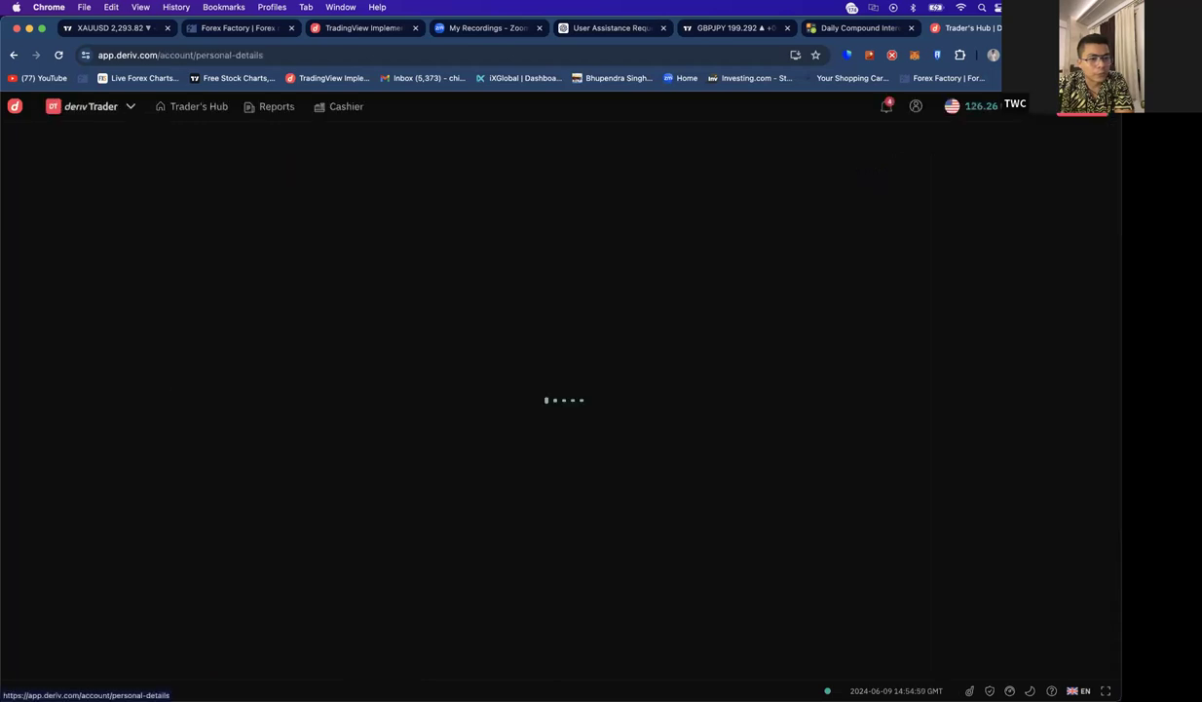
click(980, 105)
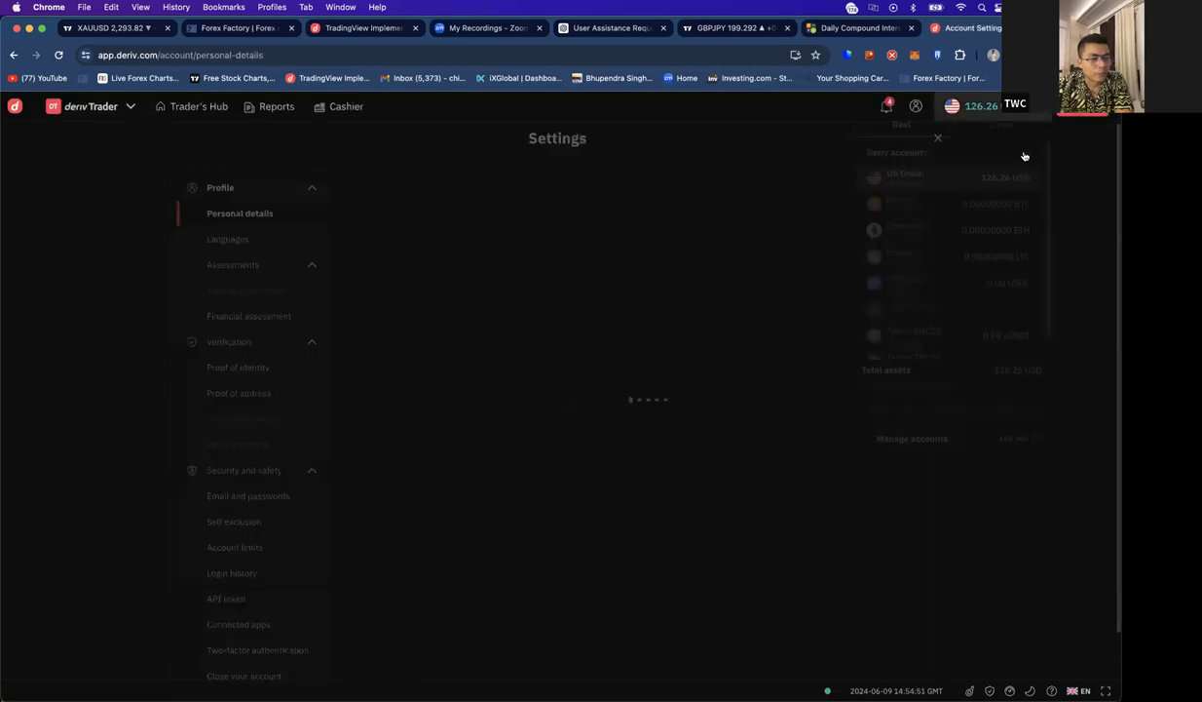
click(1018, 449)
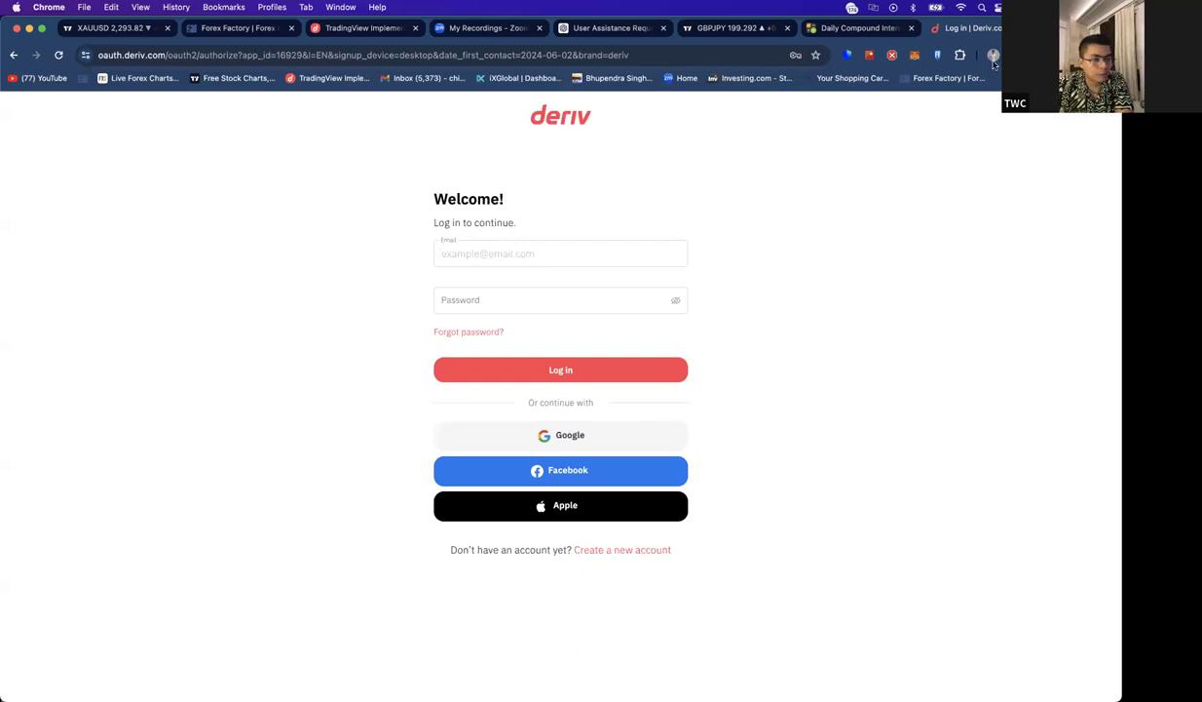
key(super+w)
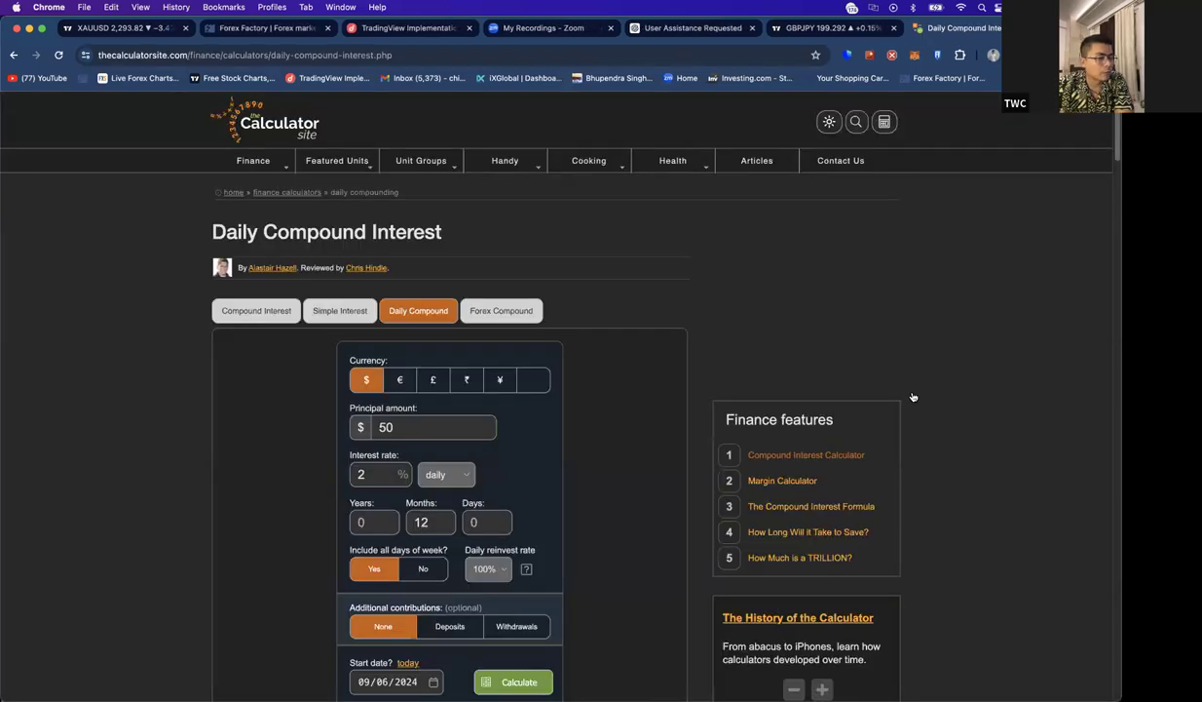
- Reopen the Deriv tracking link and show the demo account sign-up form with its e-mail field
click(913, 397)
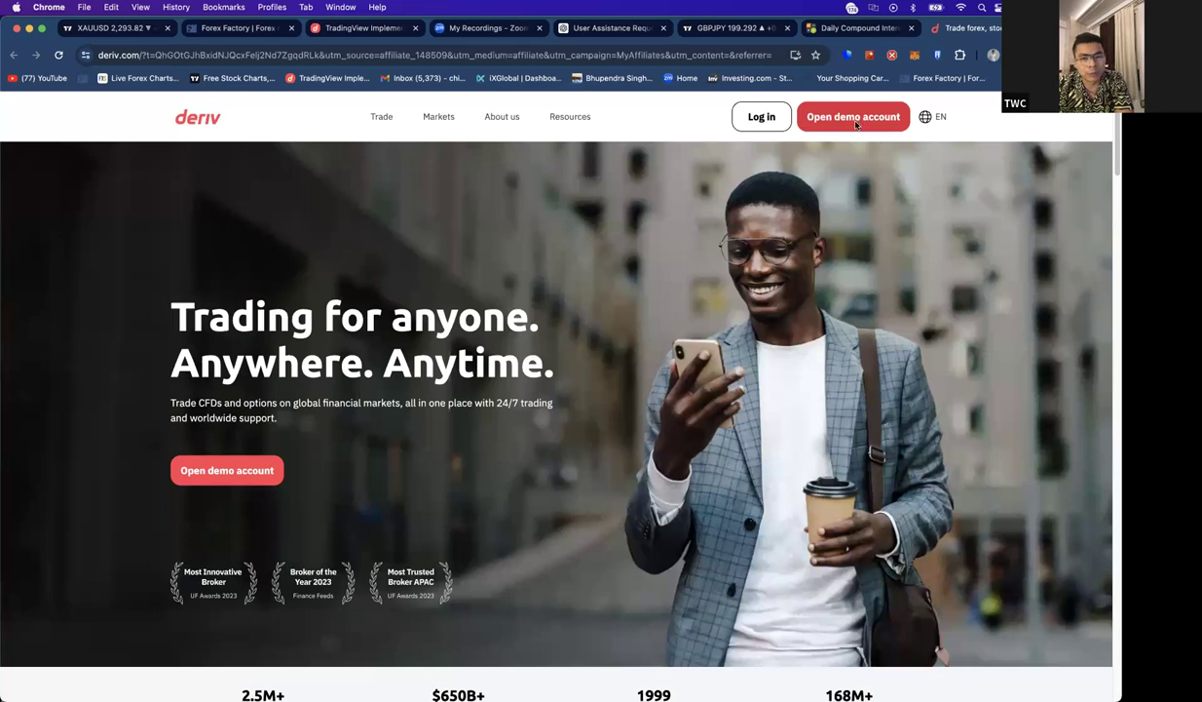
click(852, 119)
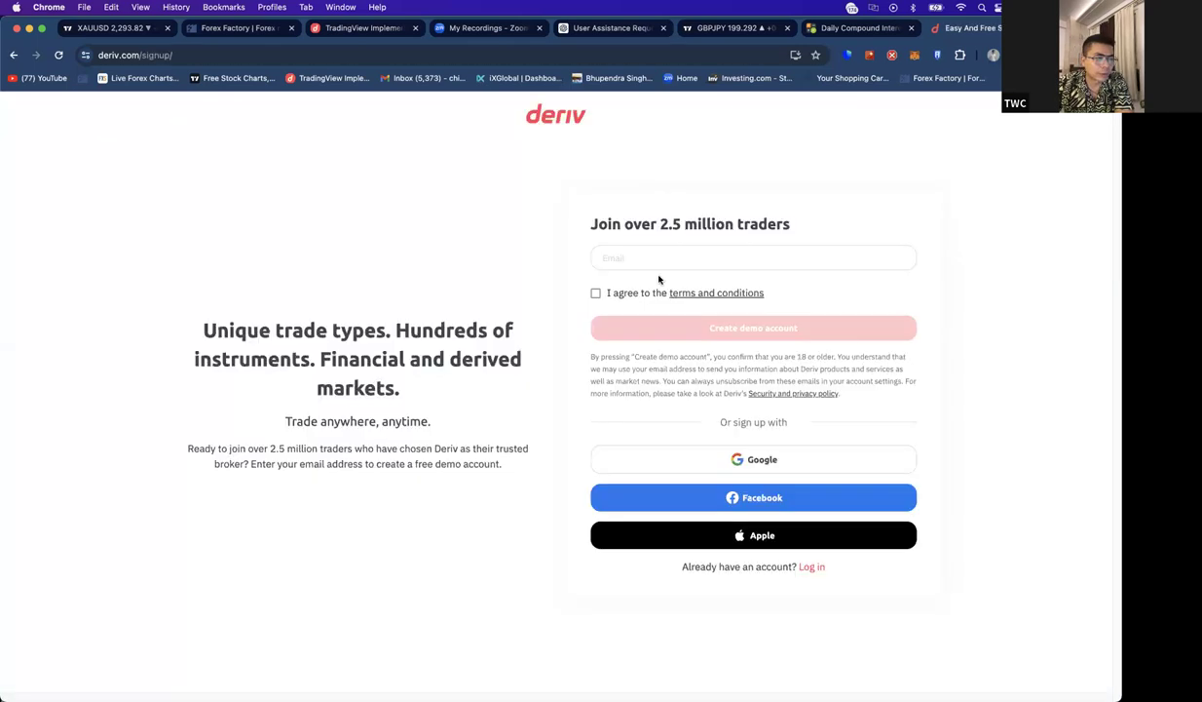
click(658, 261)
click(876, 103)
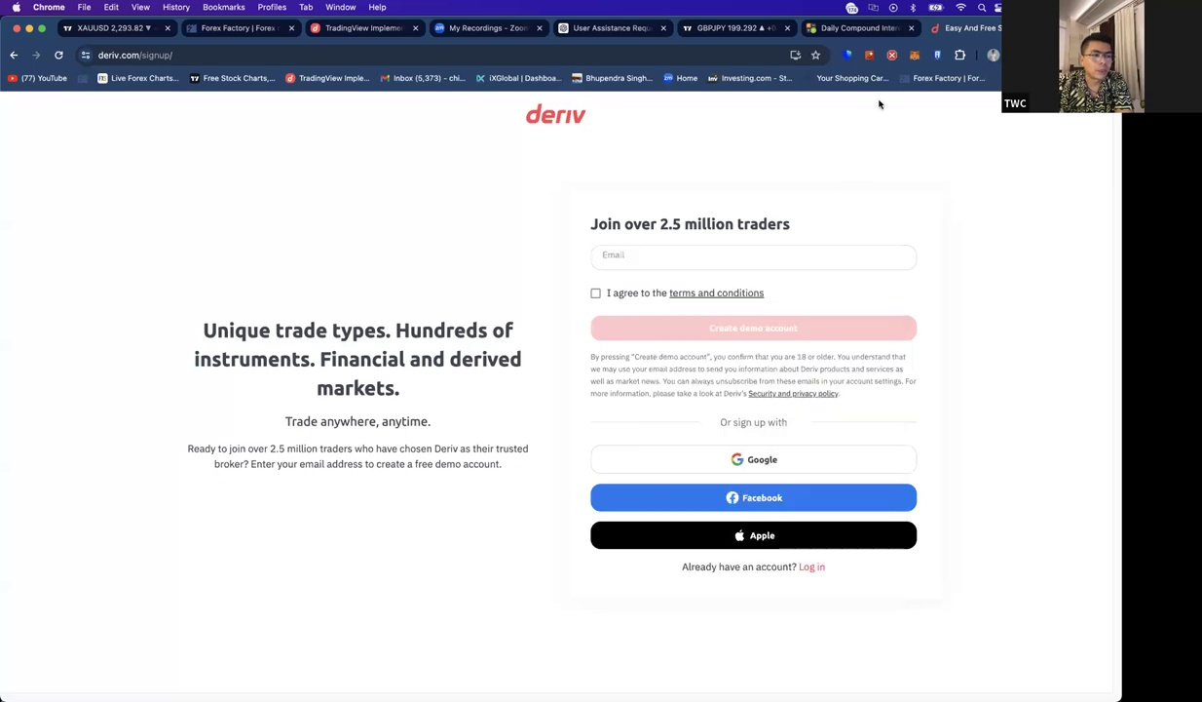
- Log in to the existing Deriv account with the saved e-mail and password, and dismiss the saved-password warning
click(809, 566)
click(527, 259)
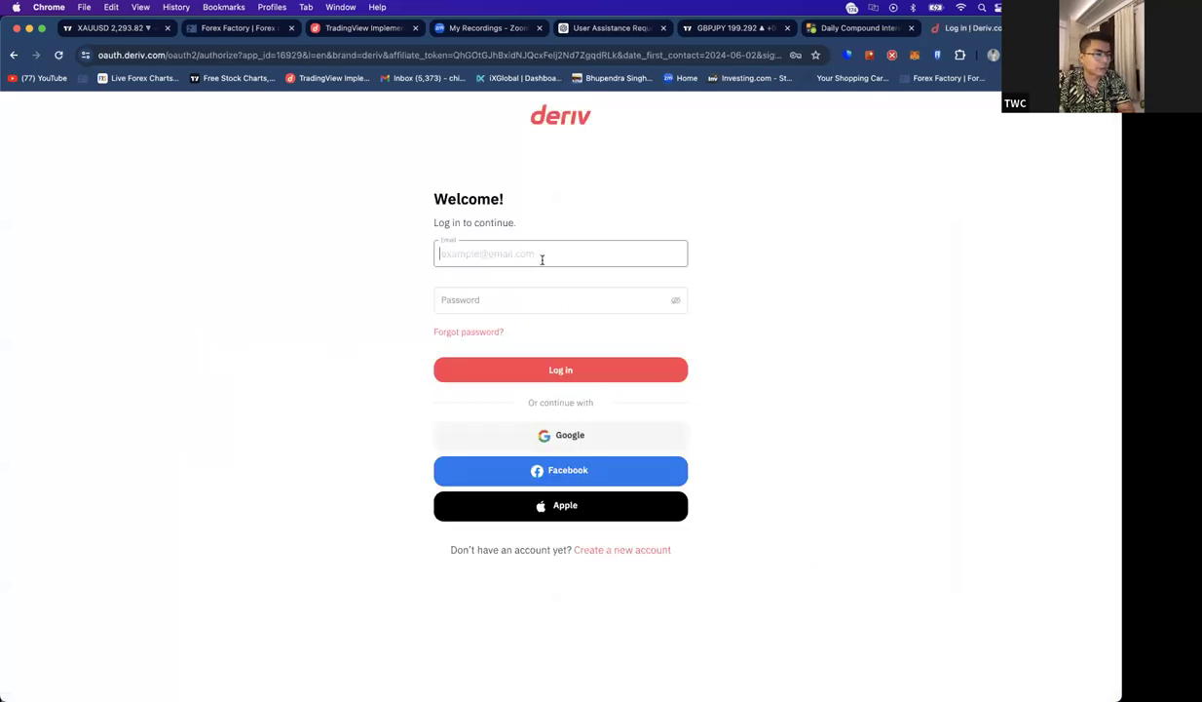
click(533, 279)
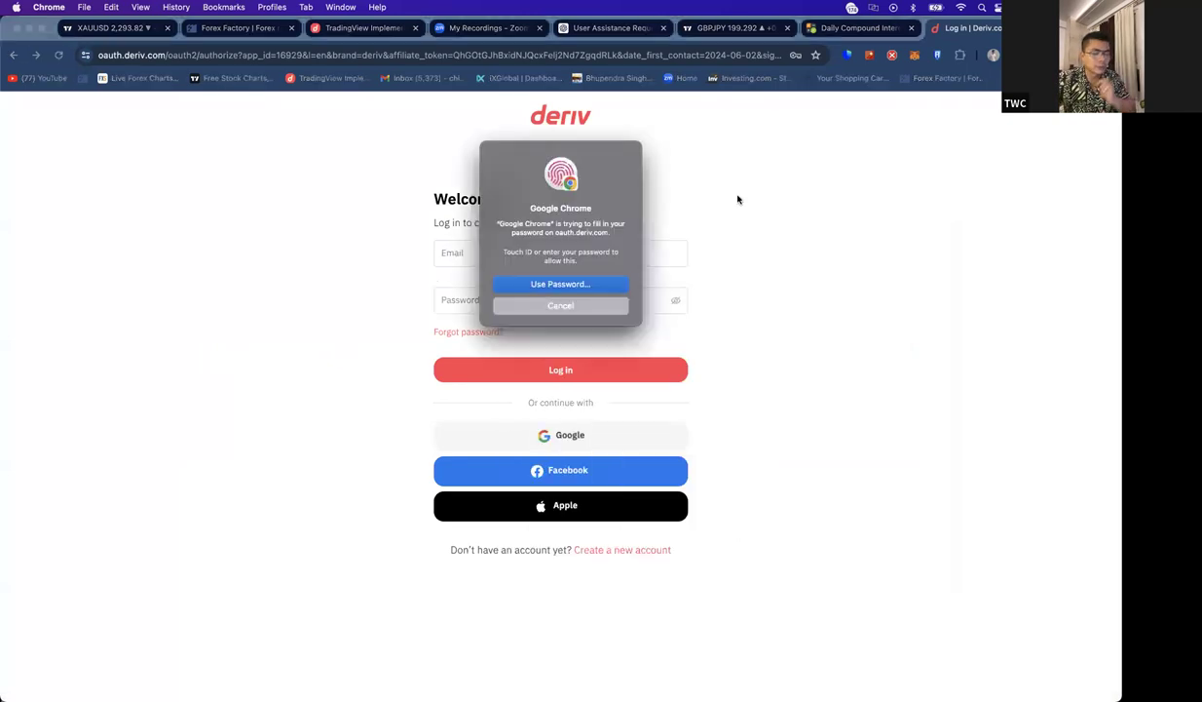
click(601, 374)
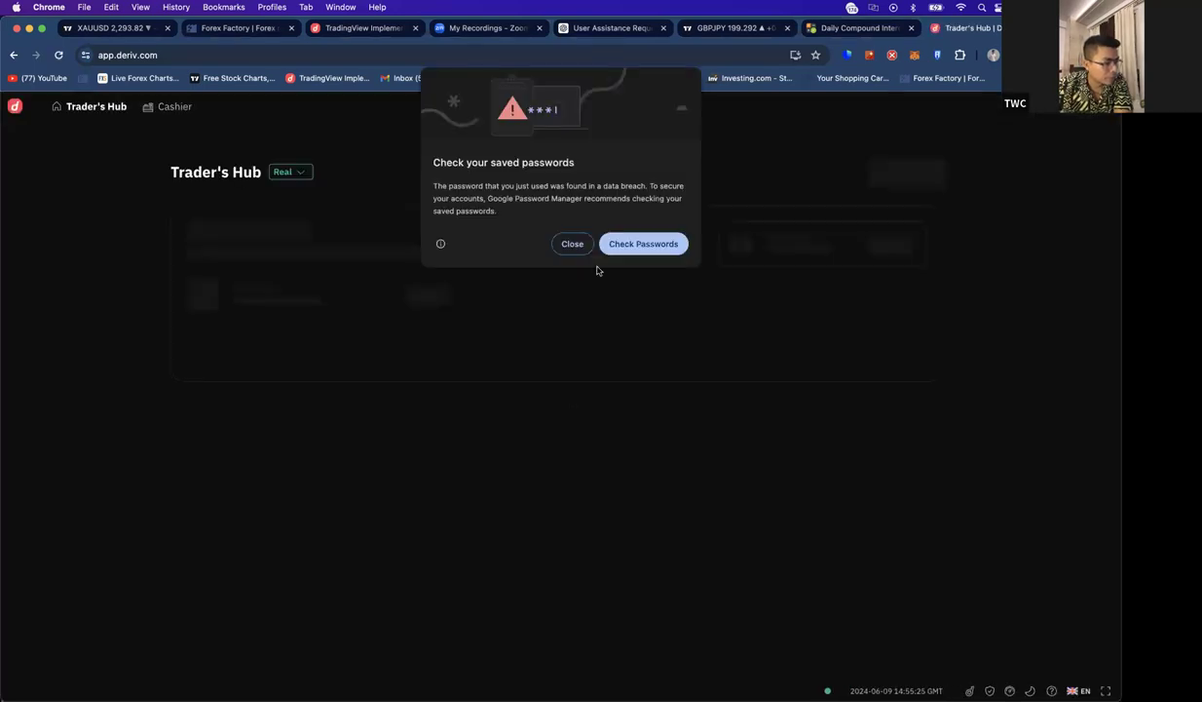
click(573, 245)
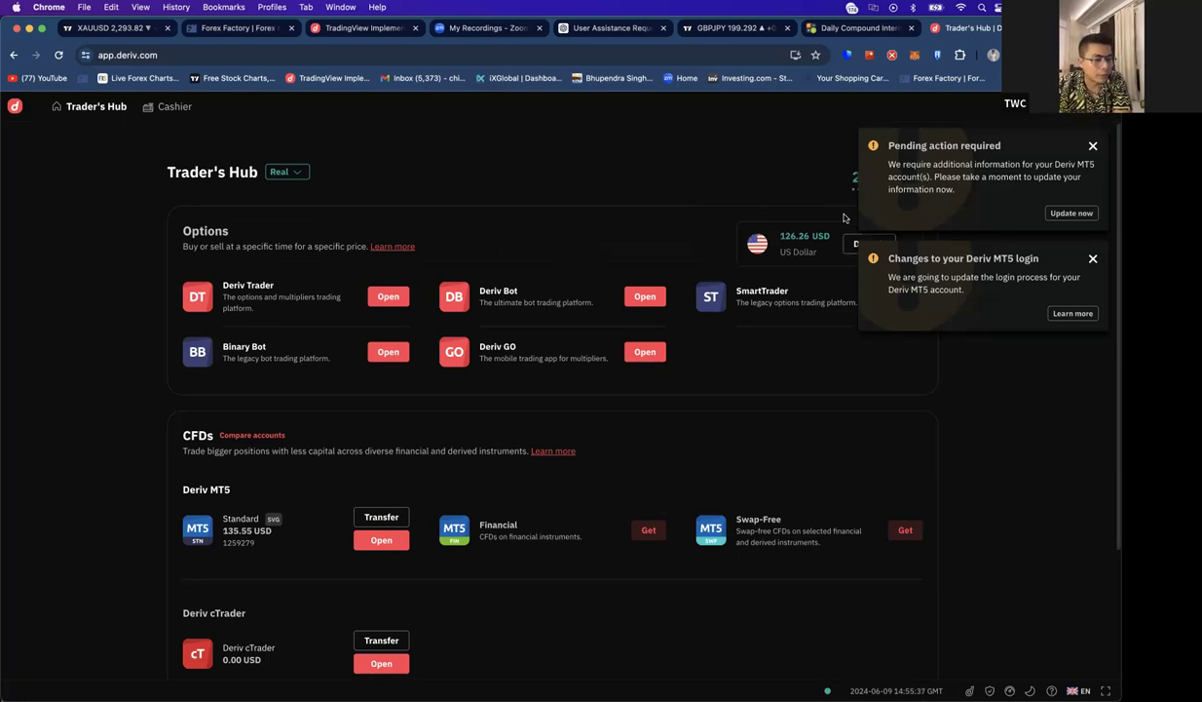
- Dismiss the Deriv MT5 account notifications and open the Cashier's deposit option for bank wire, credit card and e-wallet
click(1091, 147)
click(1092, 146)
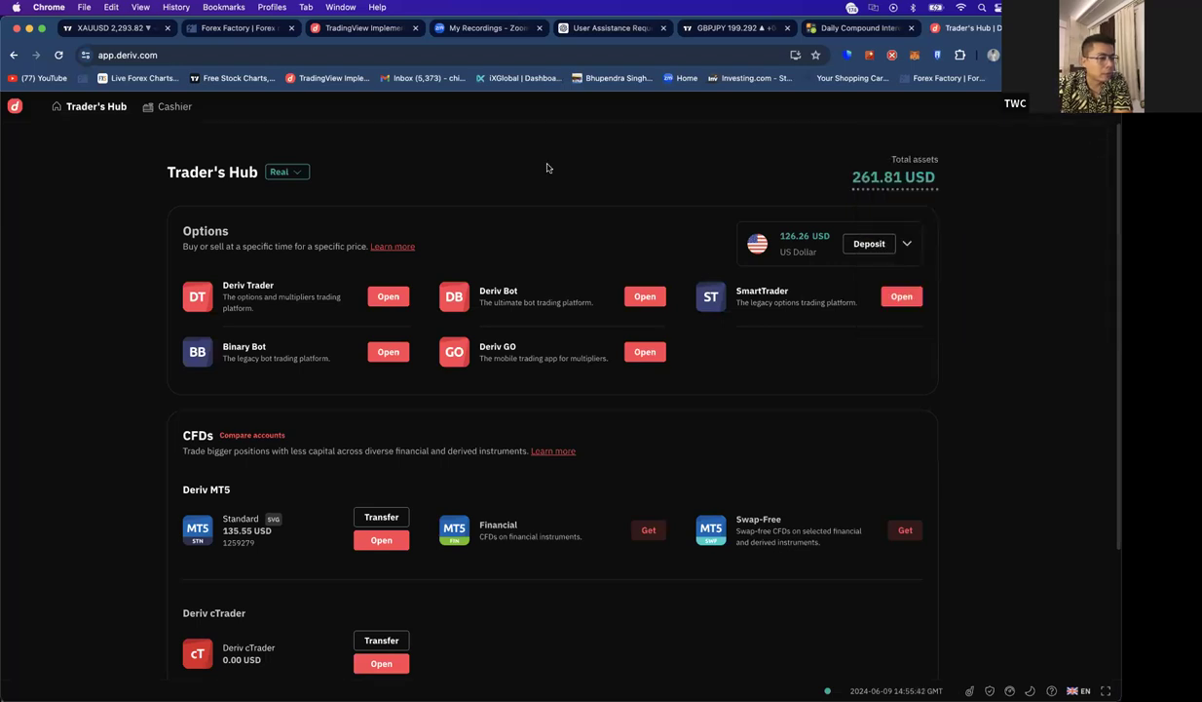
click(160, 108)
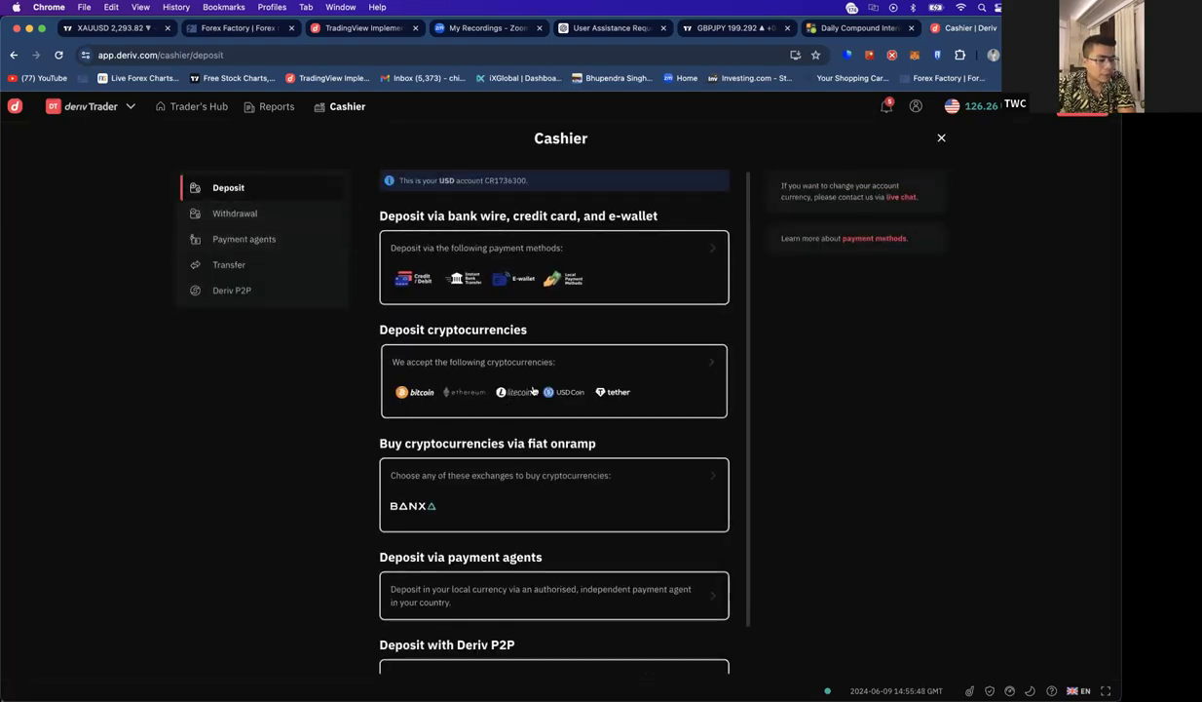
click(689, 264)
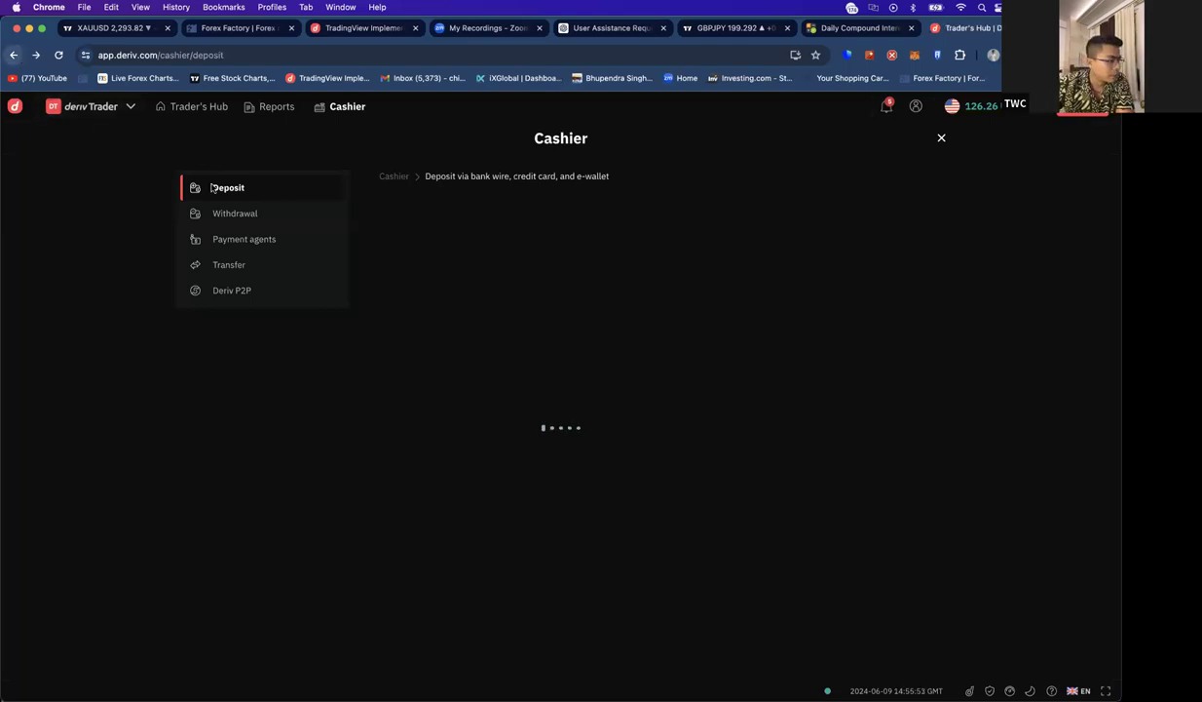
- View the Cashier's withdrawal, payment agents and transfer sections, and open the Deriv P2P section
click(253, 213)
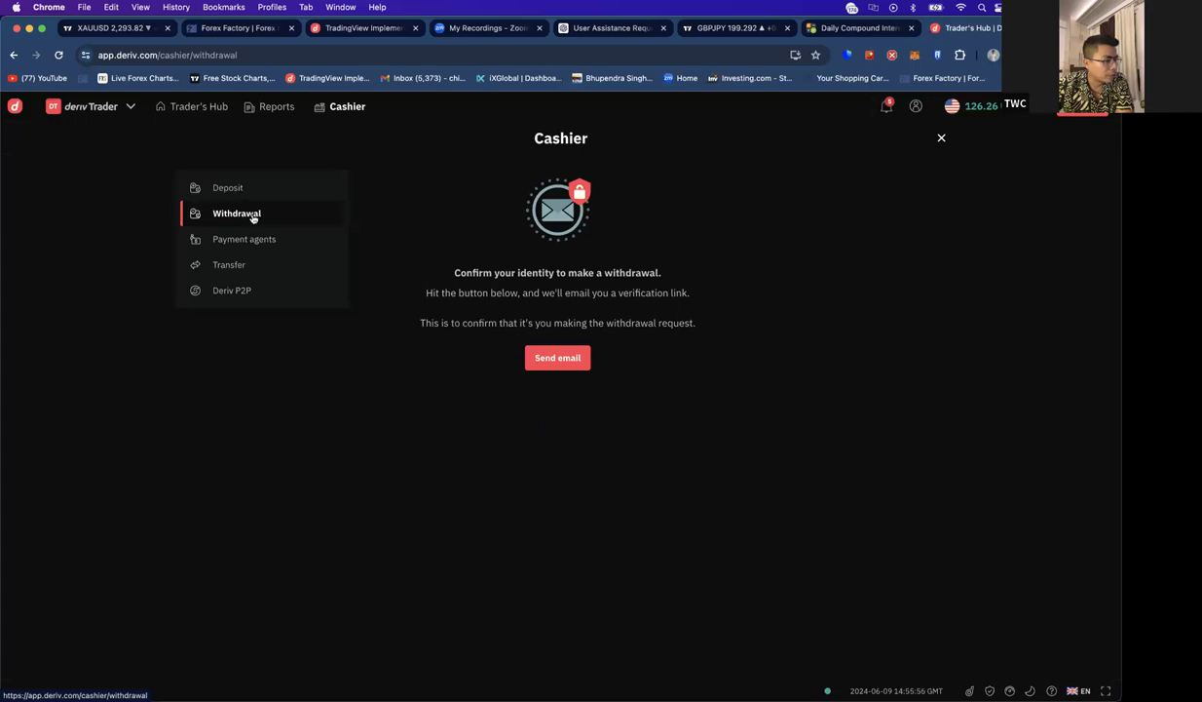
click(239, 239)
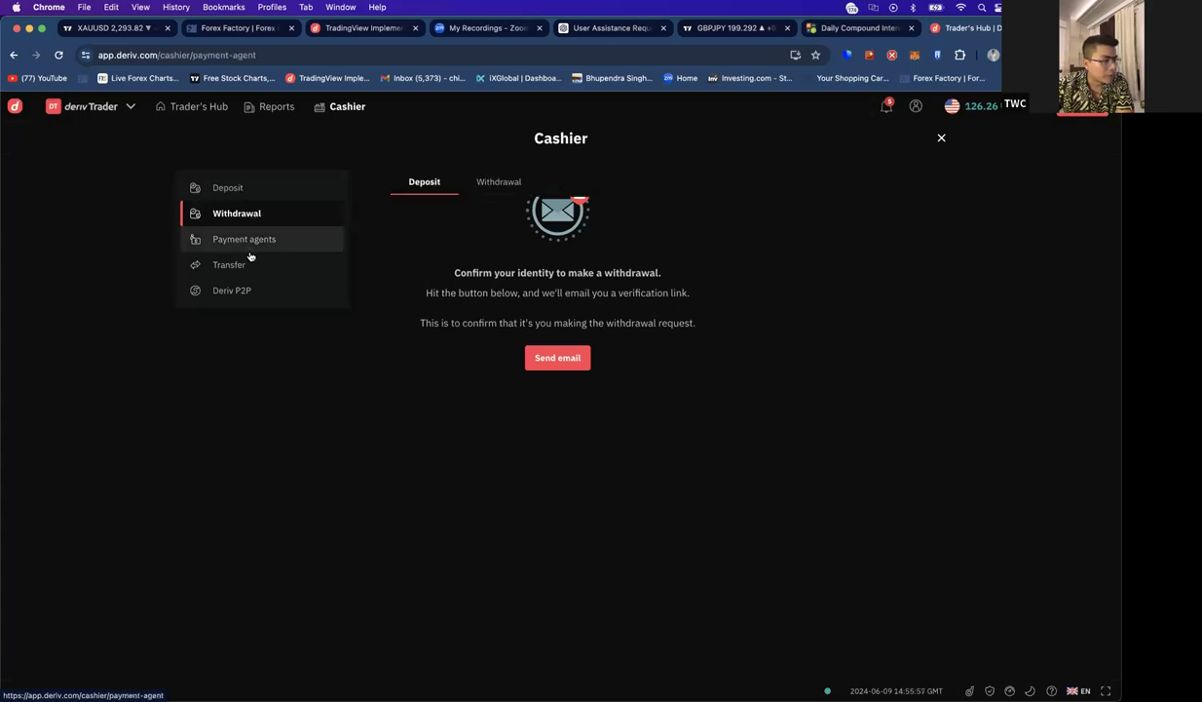
click(246, 266)
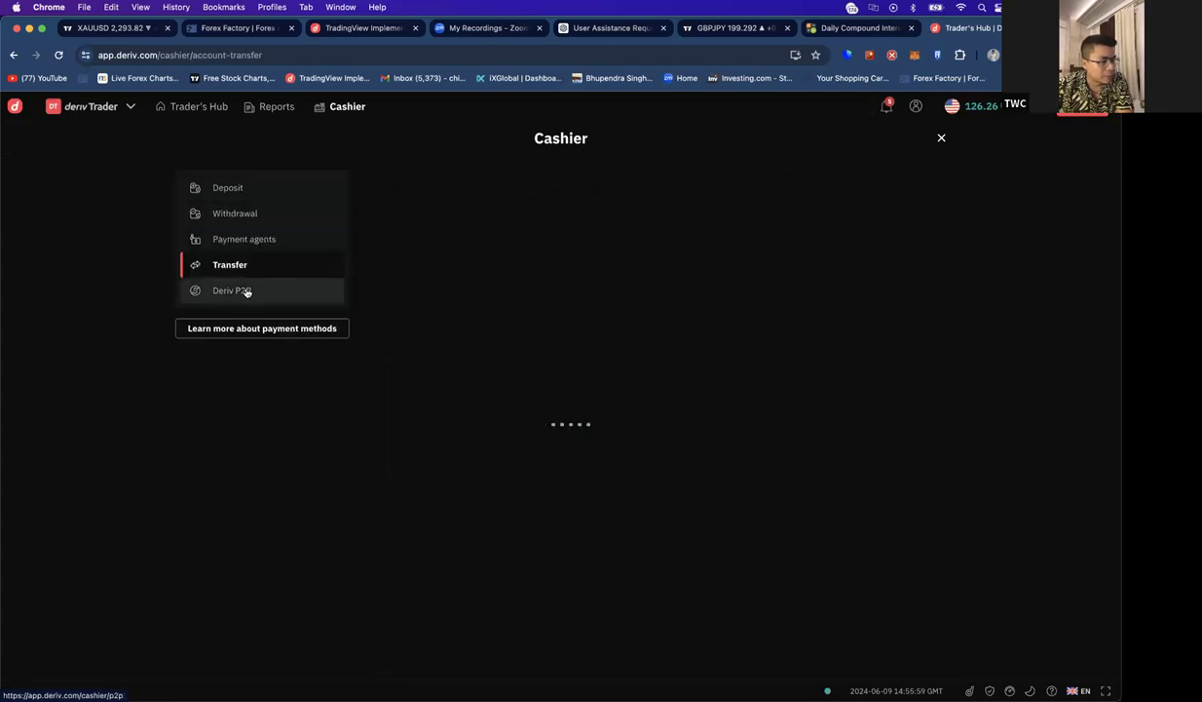
click(270, 300)
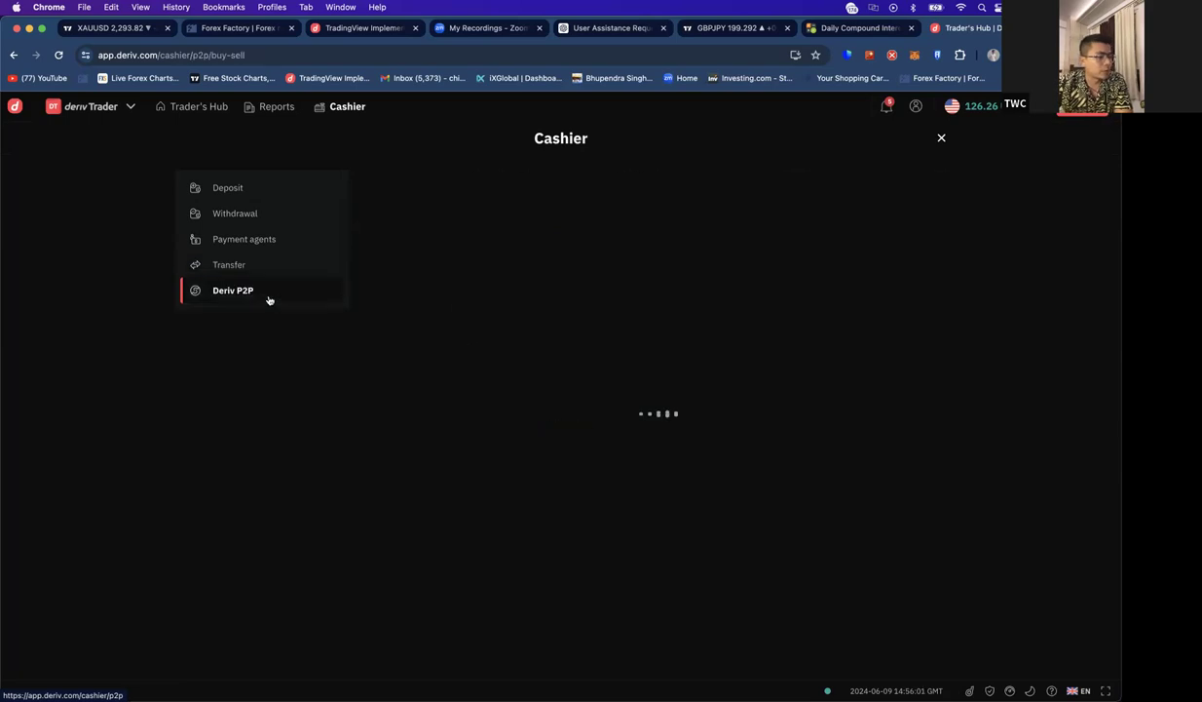
click(252, 266)
click(295, 290)
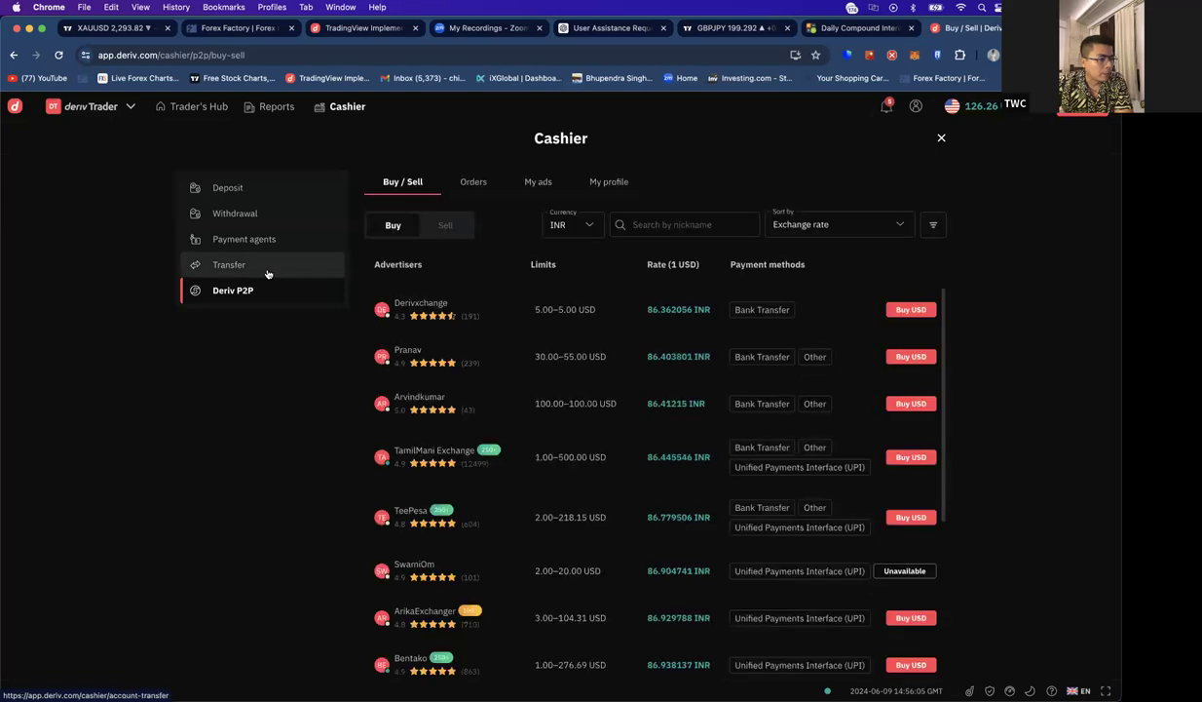
click(268, 273)
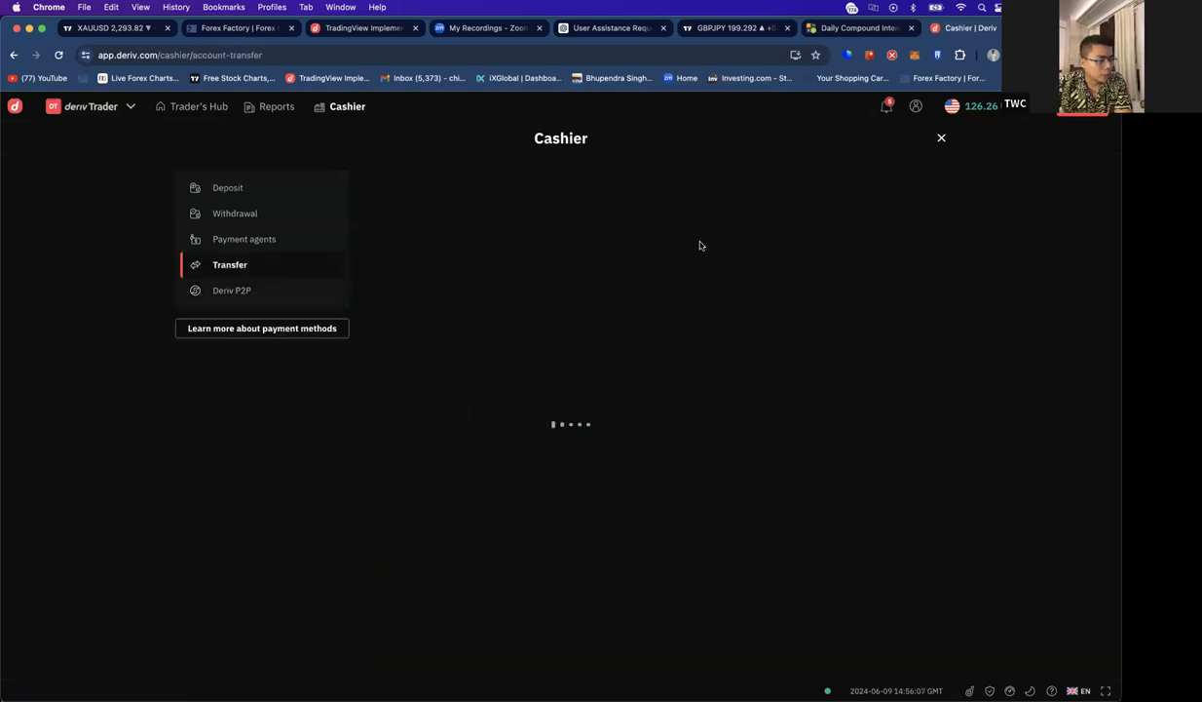
click(276, 297)
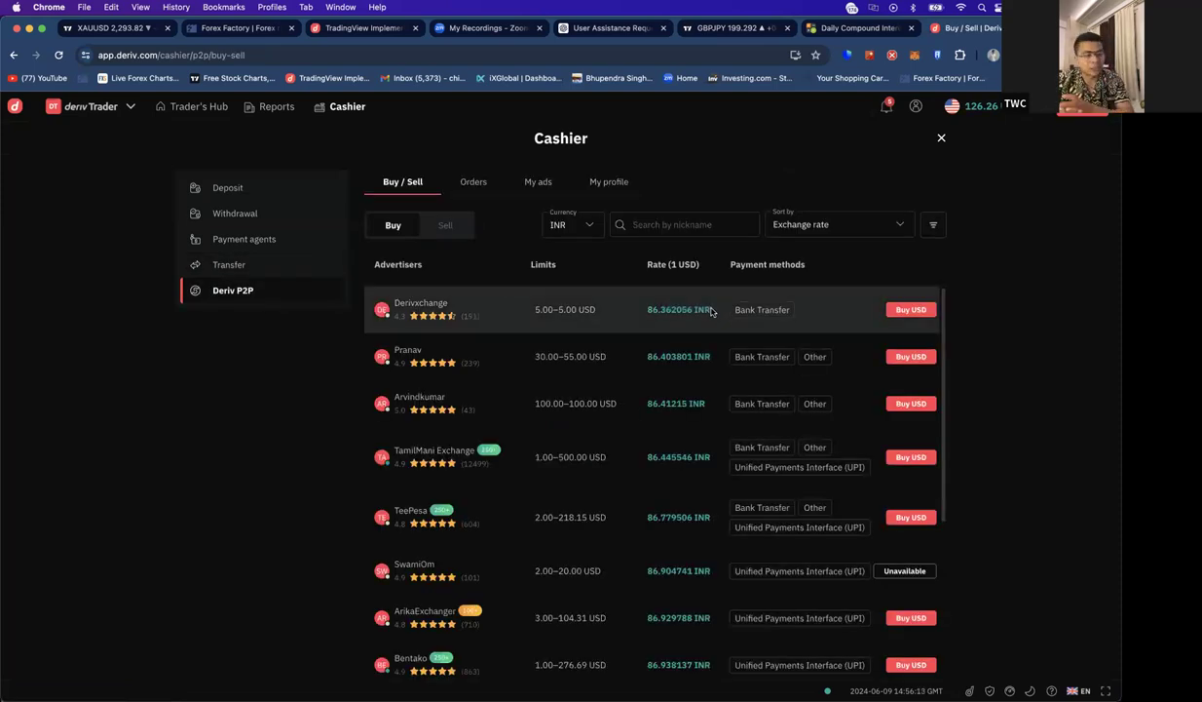
- Look through the Deriv P2P sell offers, orders and own ads, and return to the offers for buying USD with INR
click(441, 228)
click(394, 225)
click(539, 182)
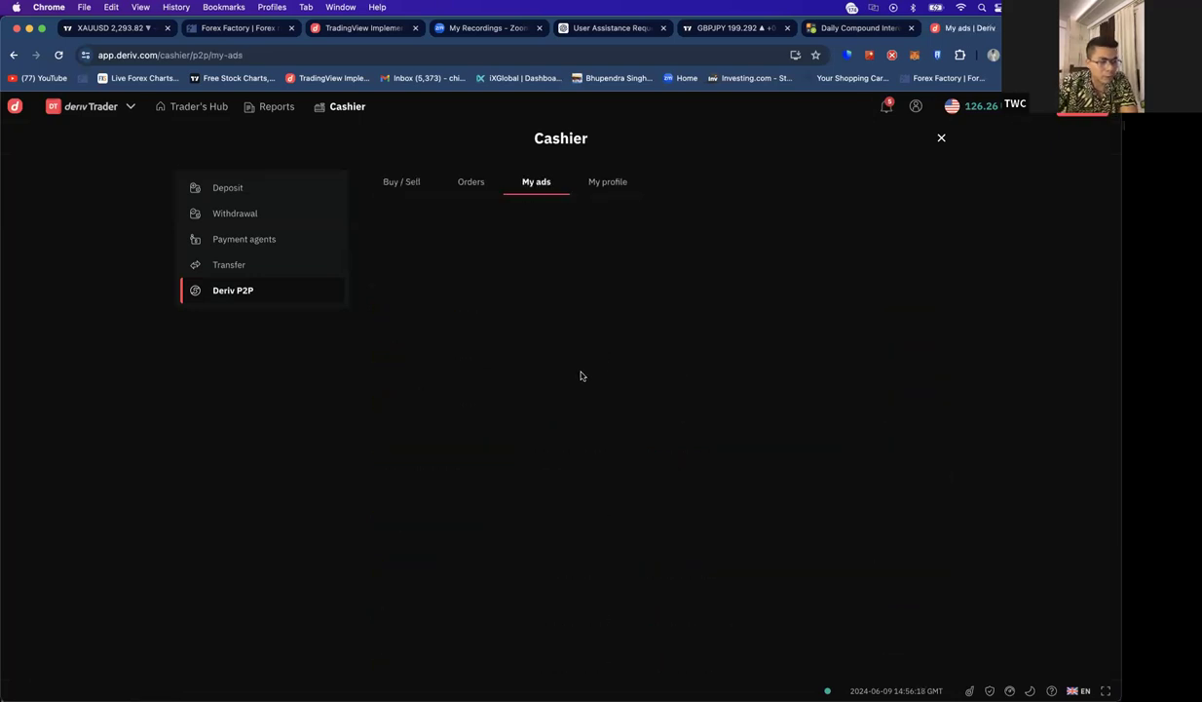
click(471, 184)
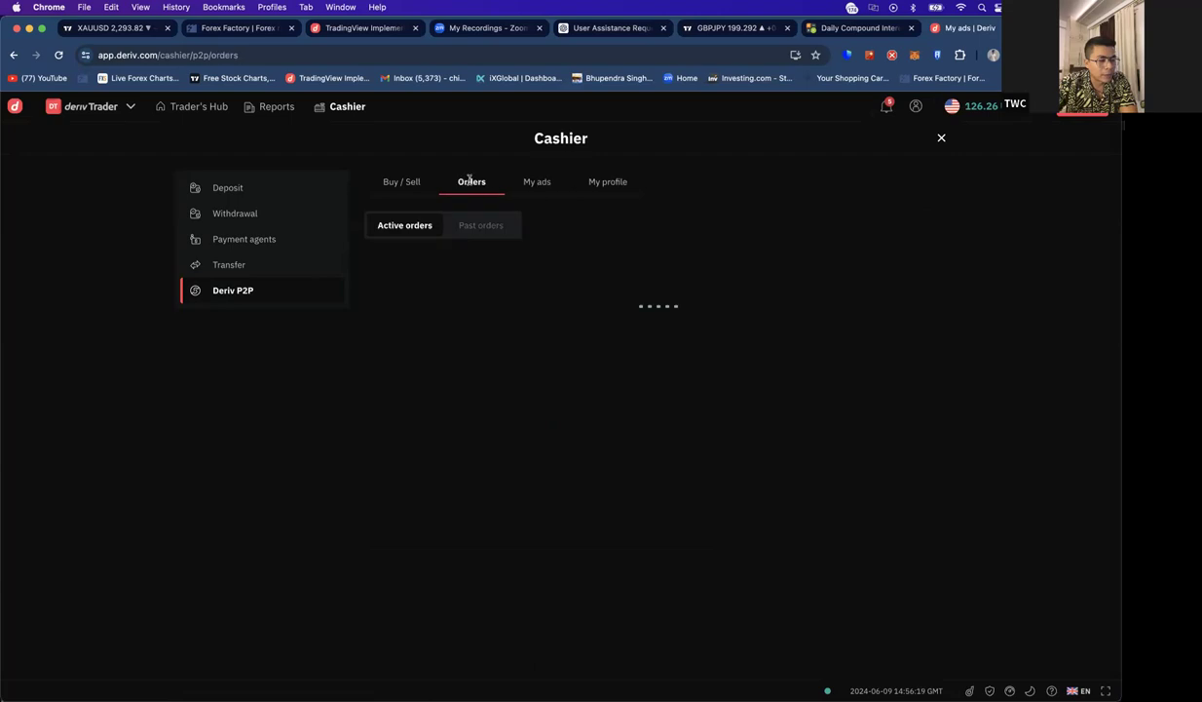
click(523, 182)
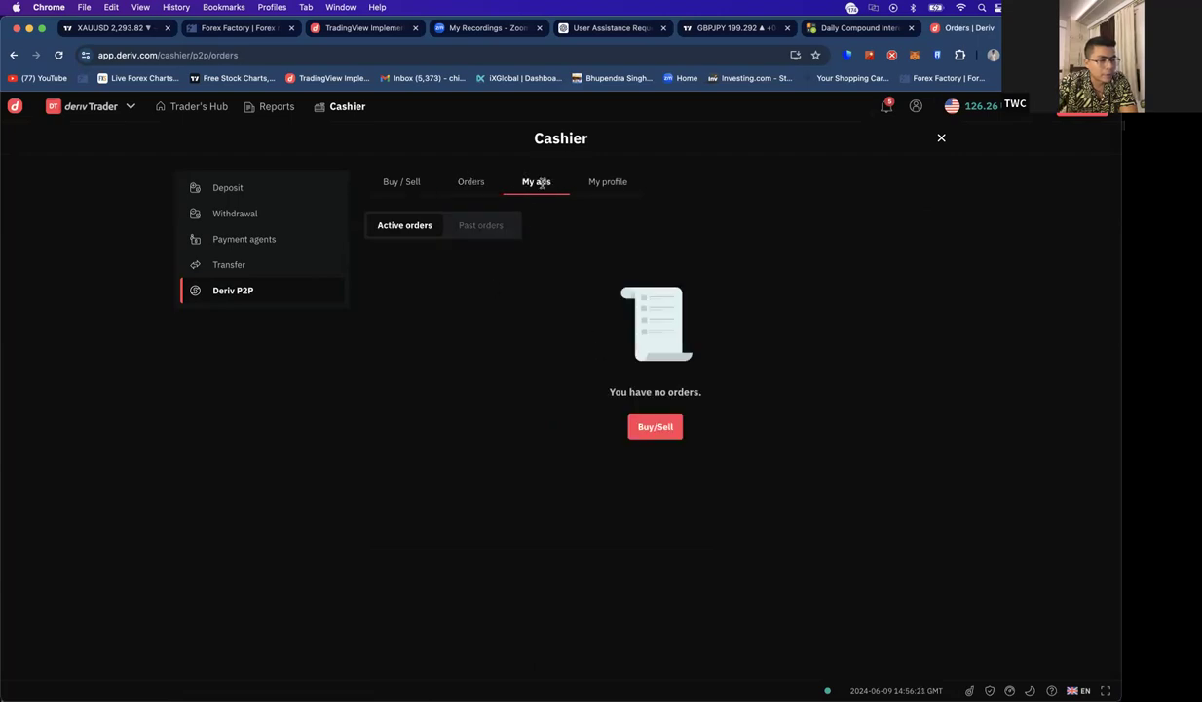
click(398, 183)
click(536, 182)
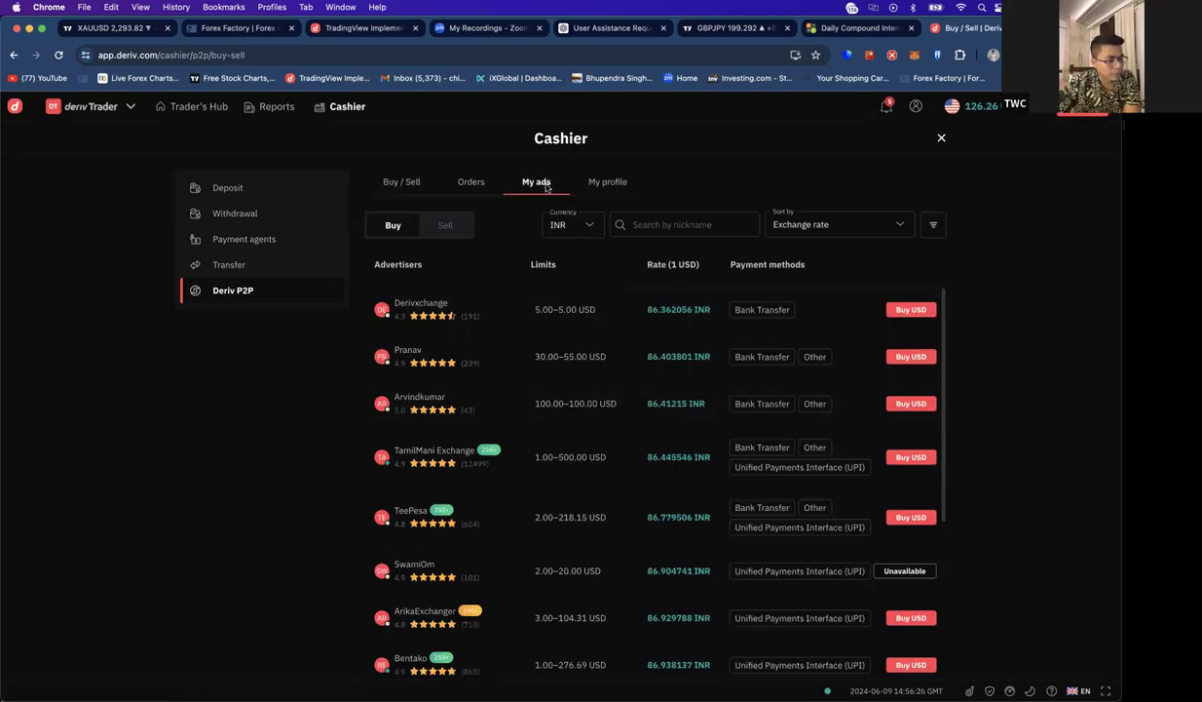
click(452, 179)
click(403, 185)
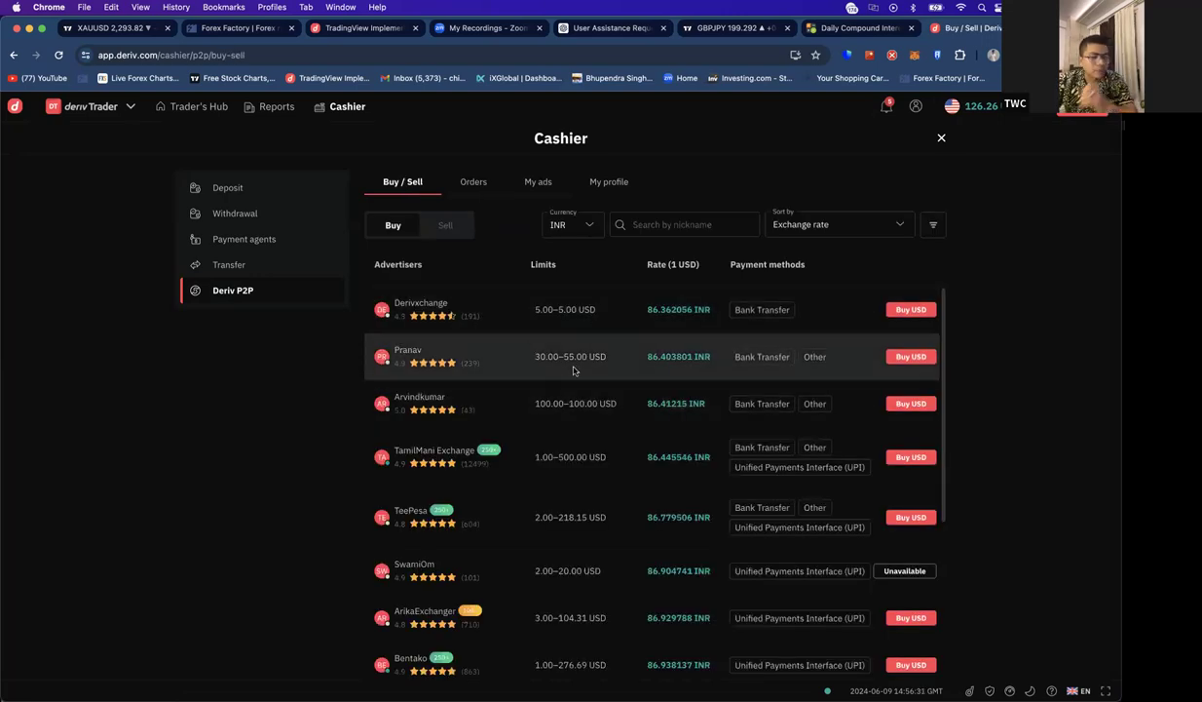
- Examine the P2P advertisers' ratings, USD limits, INR exchange rates and payment methods in the buy list
scroll(677, 417, down, 1)
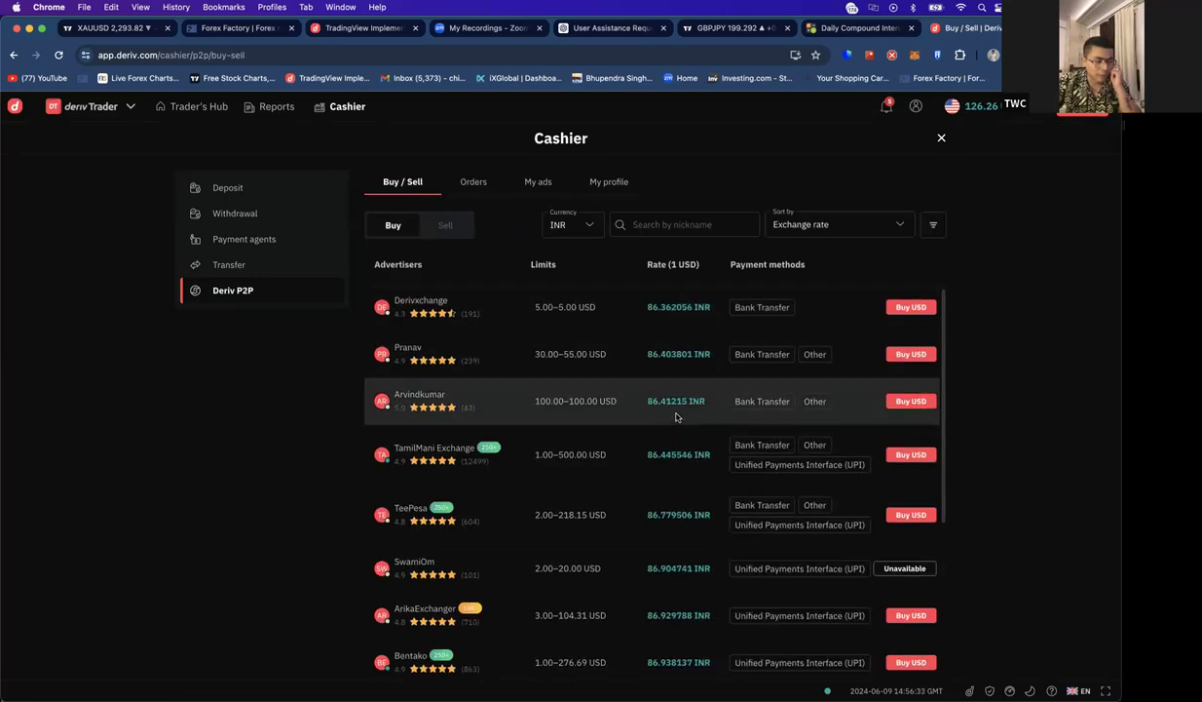
scroll(578, 395, up, 1)
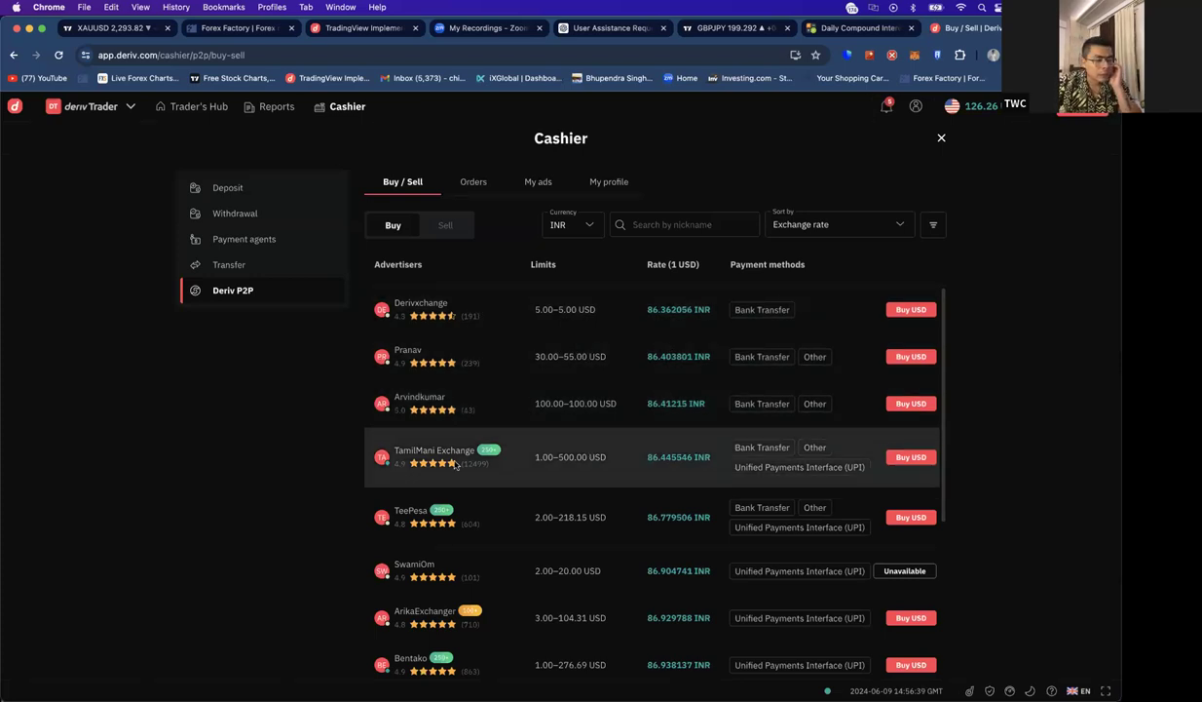
scroll(426, 450, down, 1)
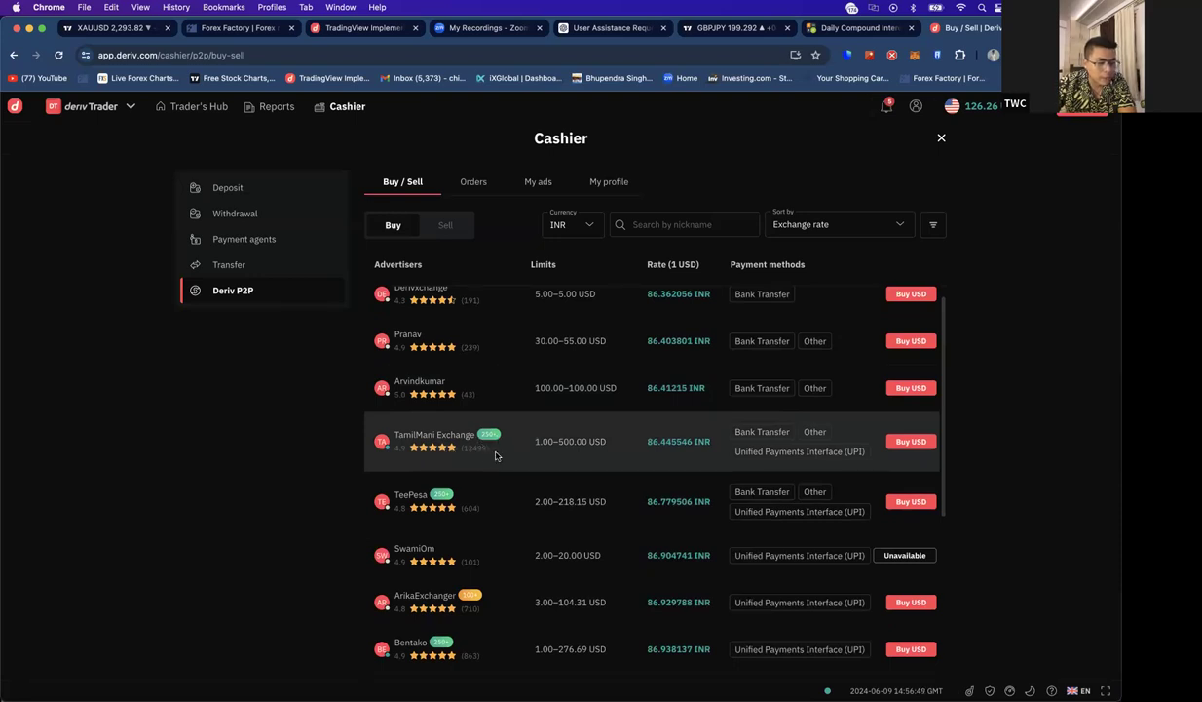
scroll(462, 466, down, 5)
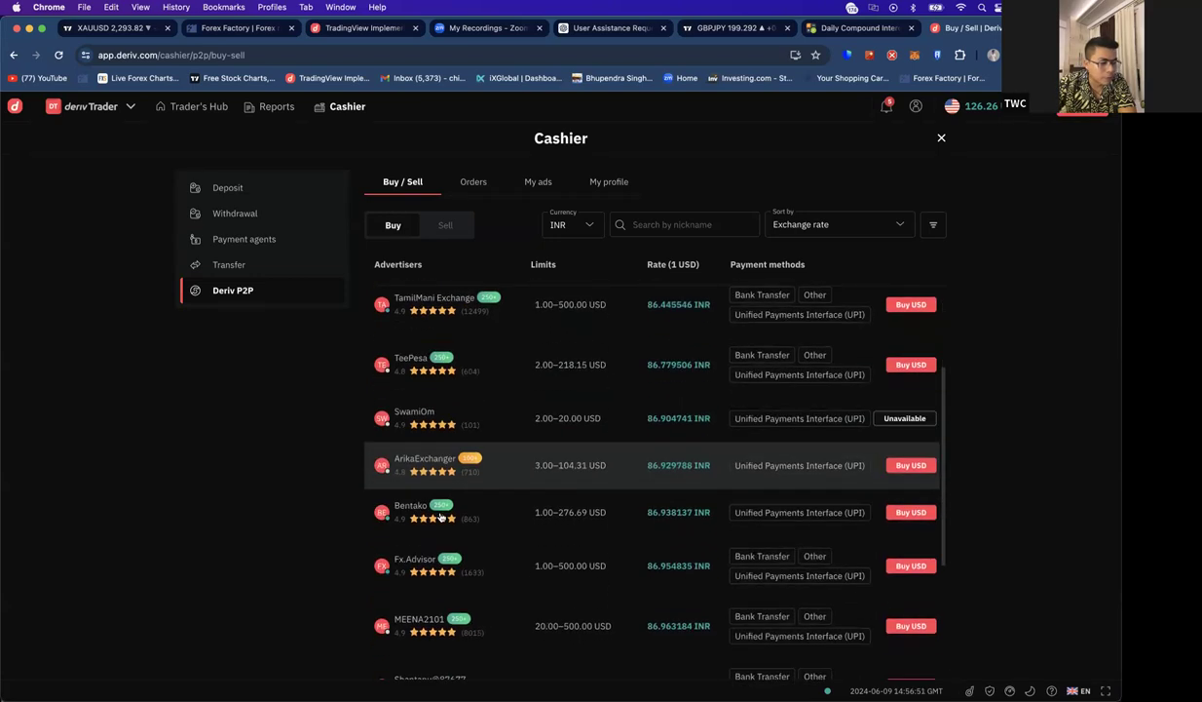
scroll(421, 523, down, 3)
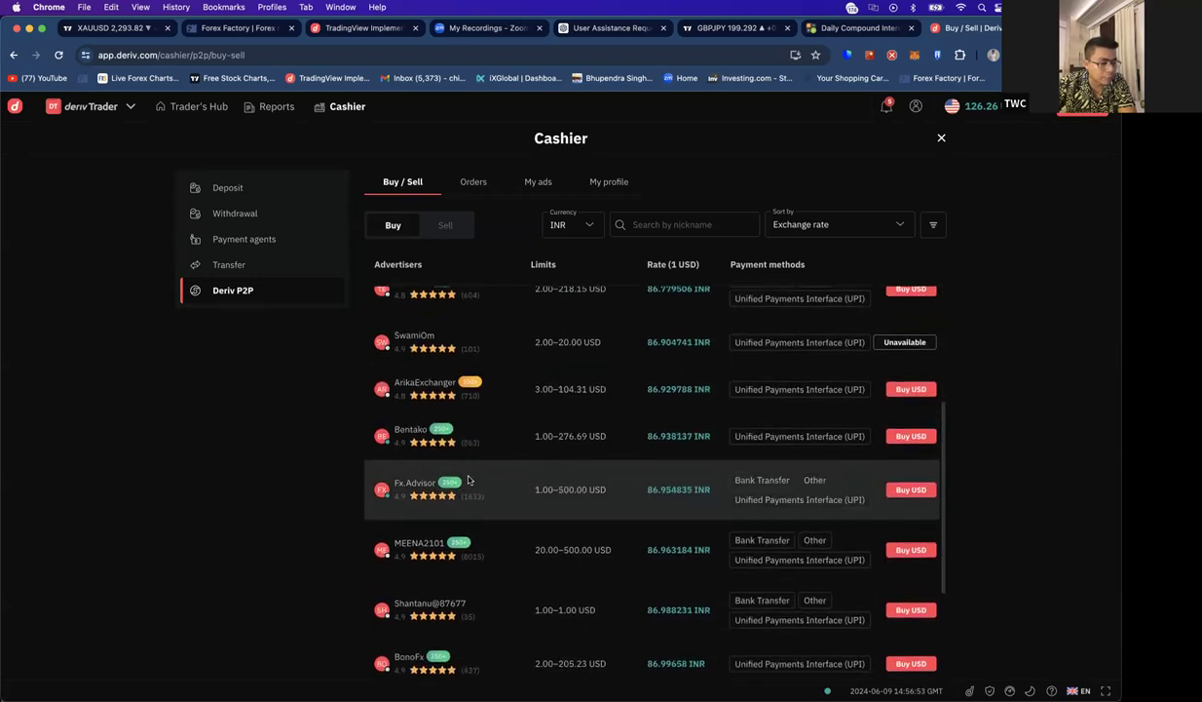
scroll(441, 496, down, 3)
scroll(446, 495, down, 4)
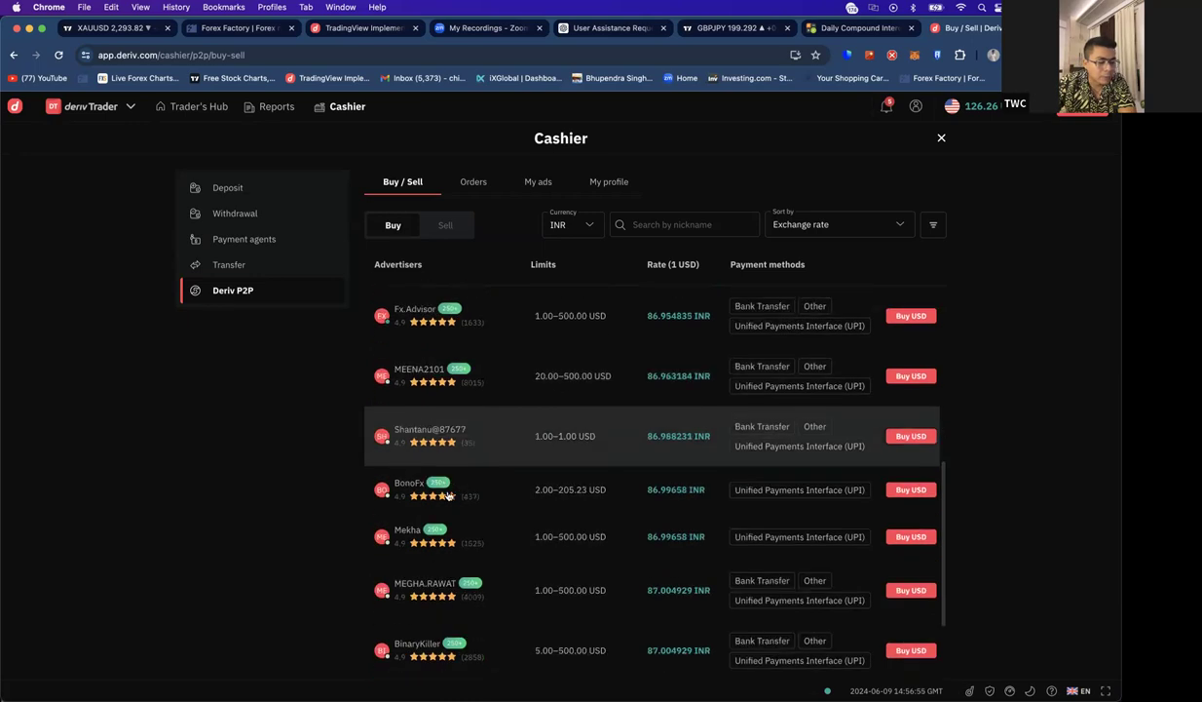
scroll(457, 526, down, 3)
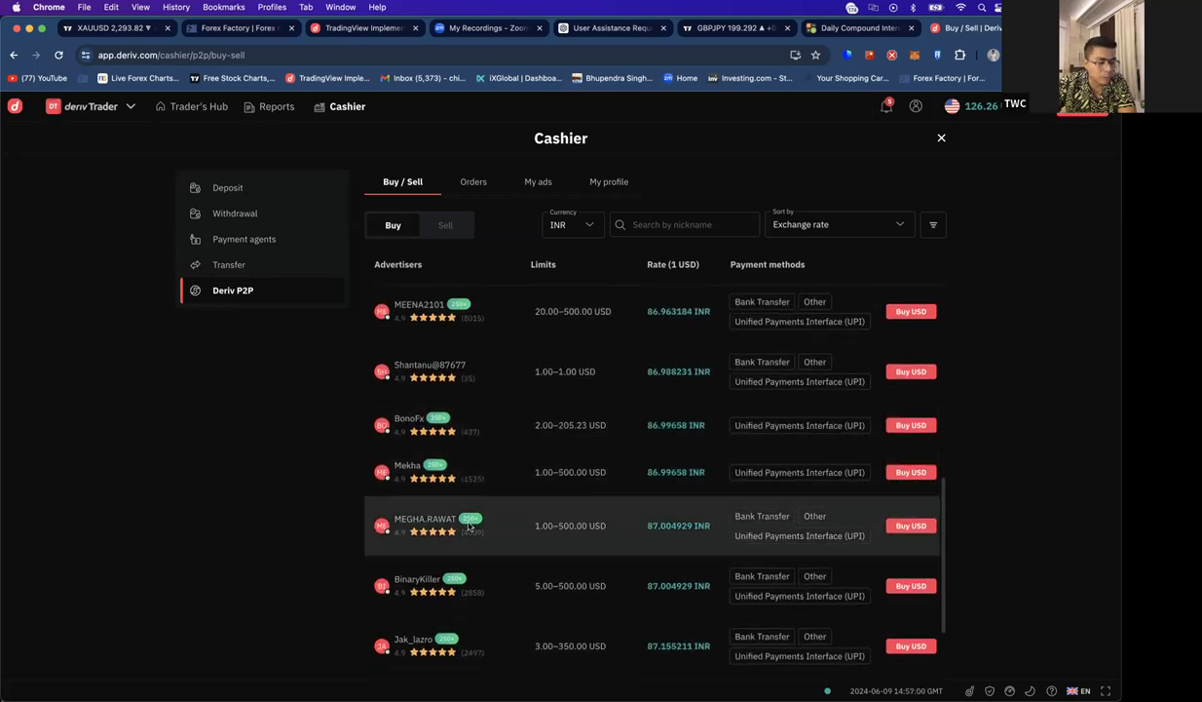
scroll(470, 525, down, 3)
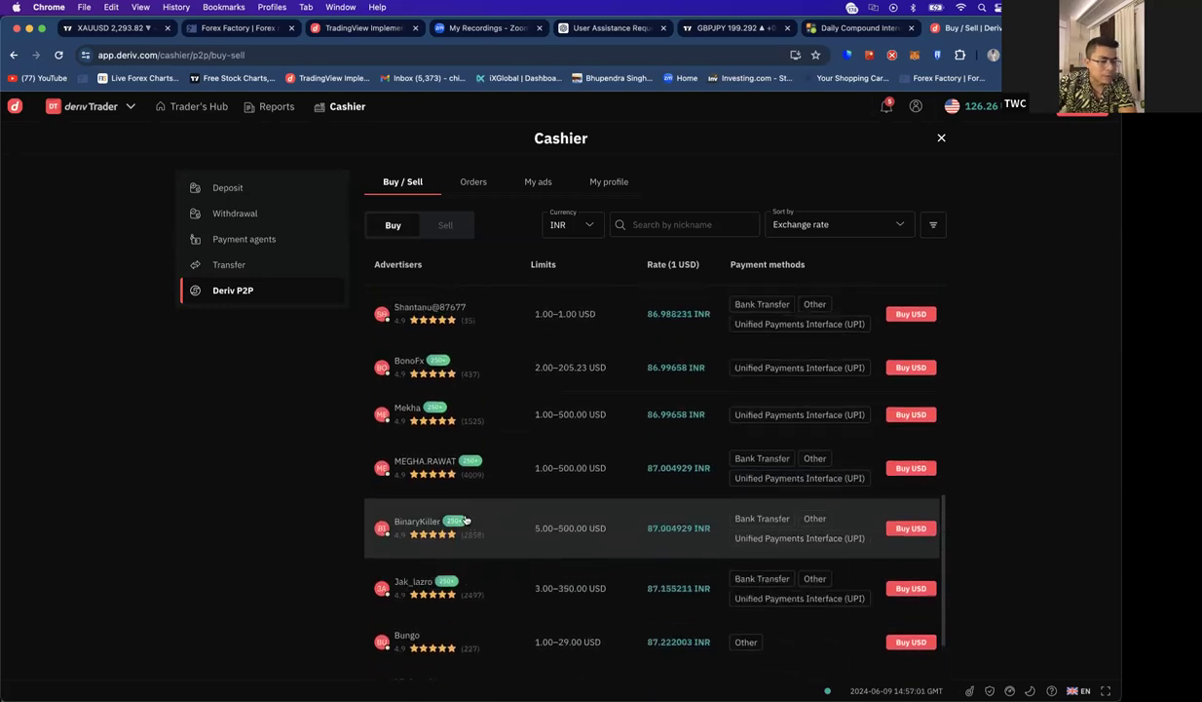
scroll(463, 516, up, 4)
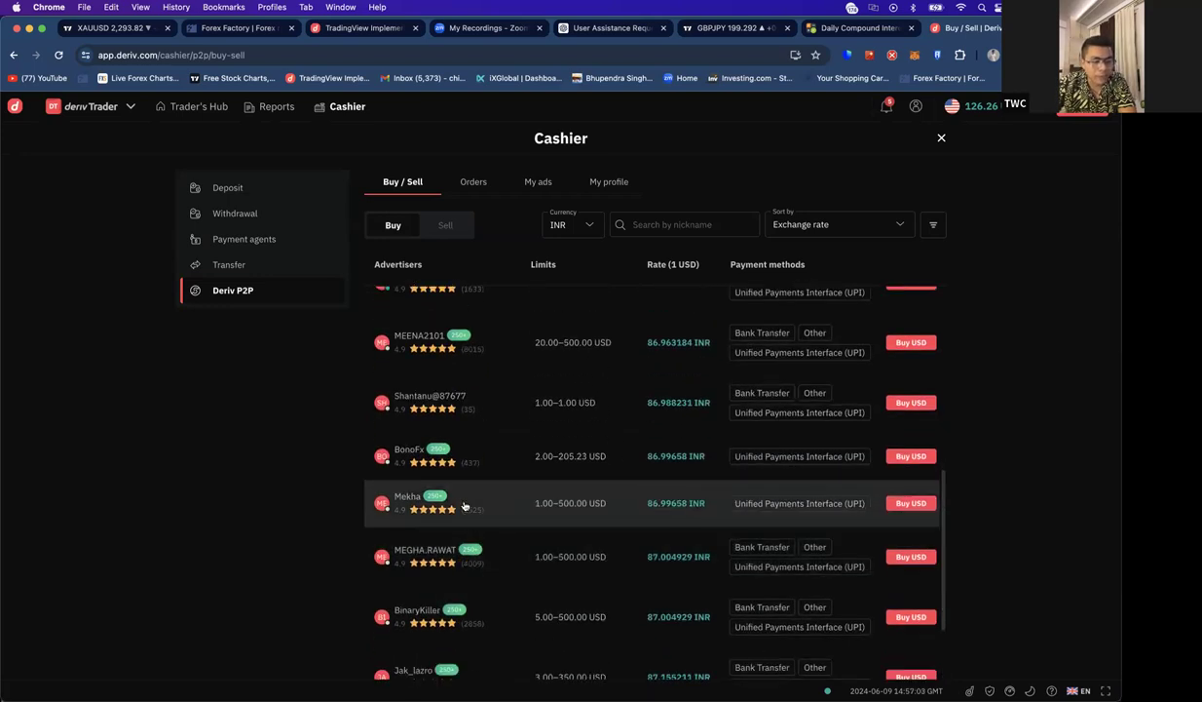
scroll(467, 506, up, 7)
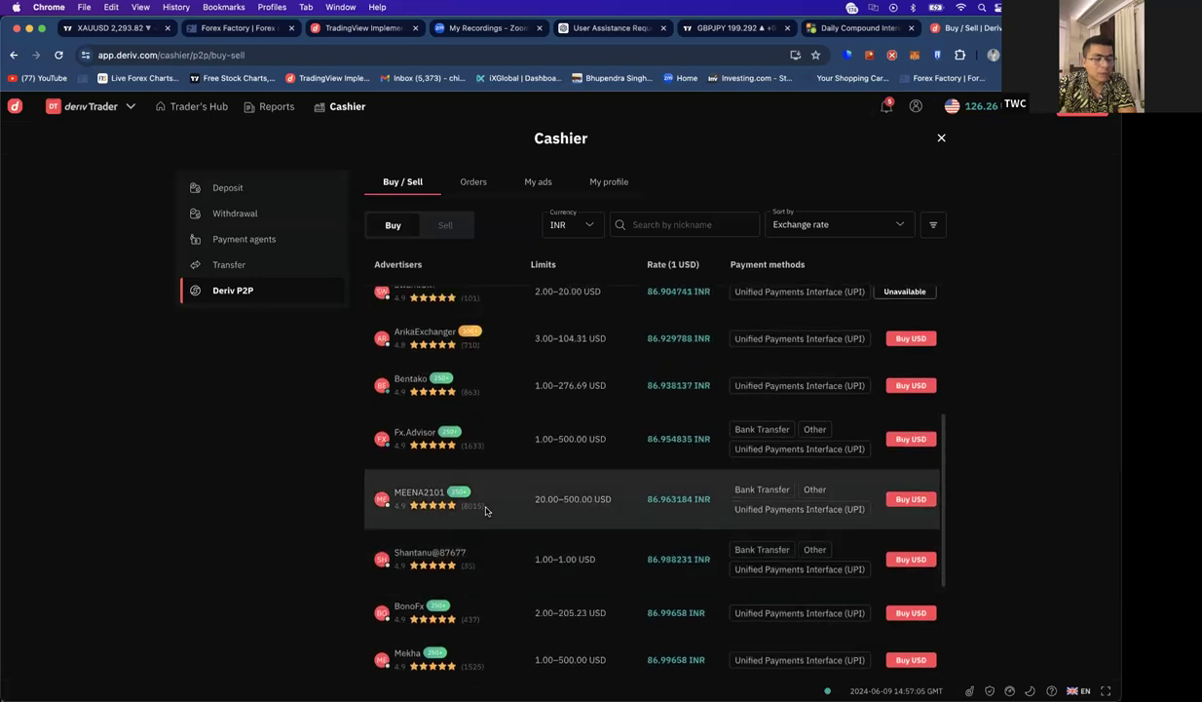
scroll(486, 509, up, 4)
scroll(491, 512, down, 2)
scroll(493, 513, down, 10)
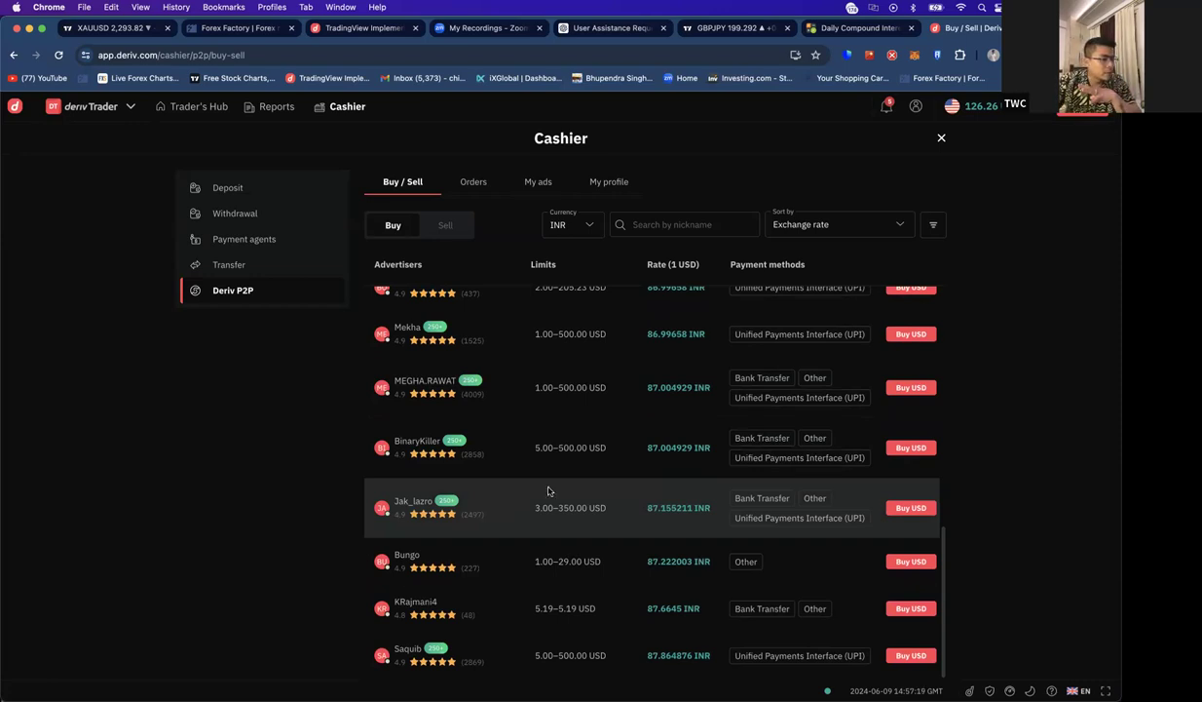
scroll(550, 467, up, 10)
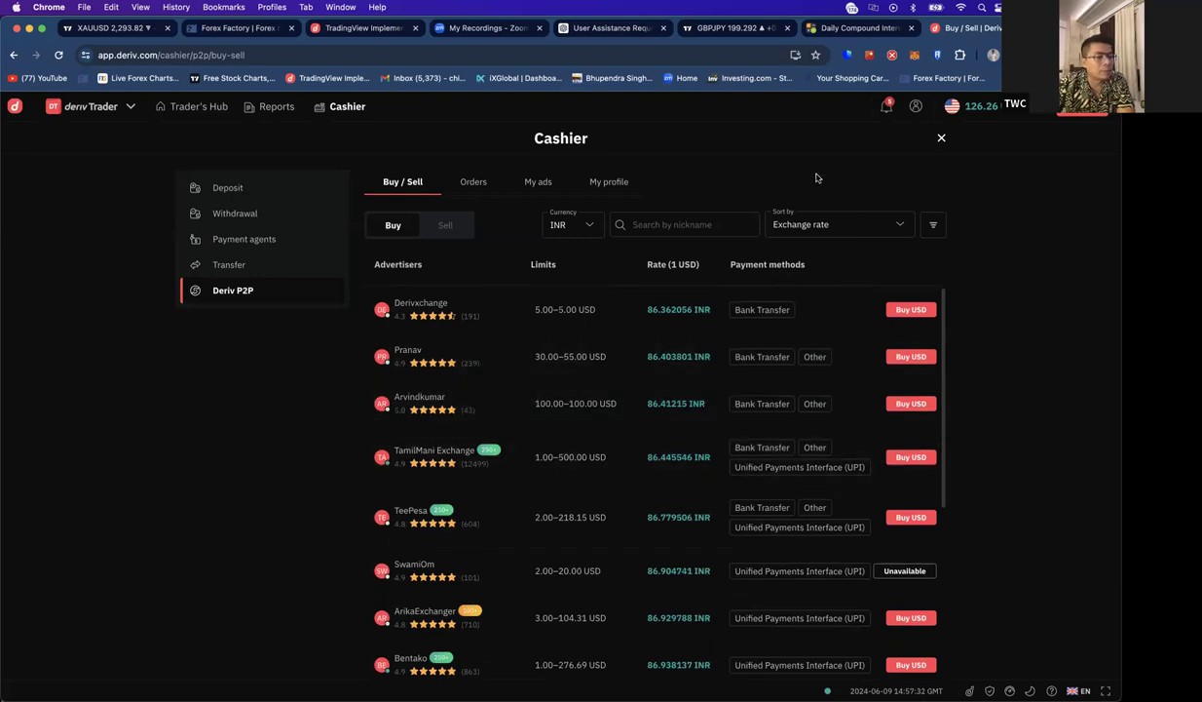
- Close the Cashier, reopen it from Trader's Hub and go back to the Deriv P2P buy and sell offers
click(942, 140)
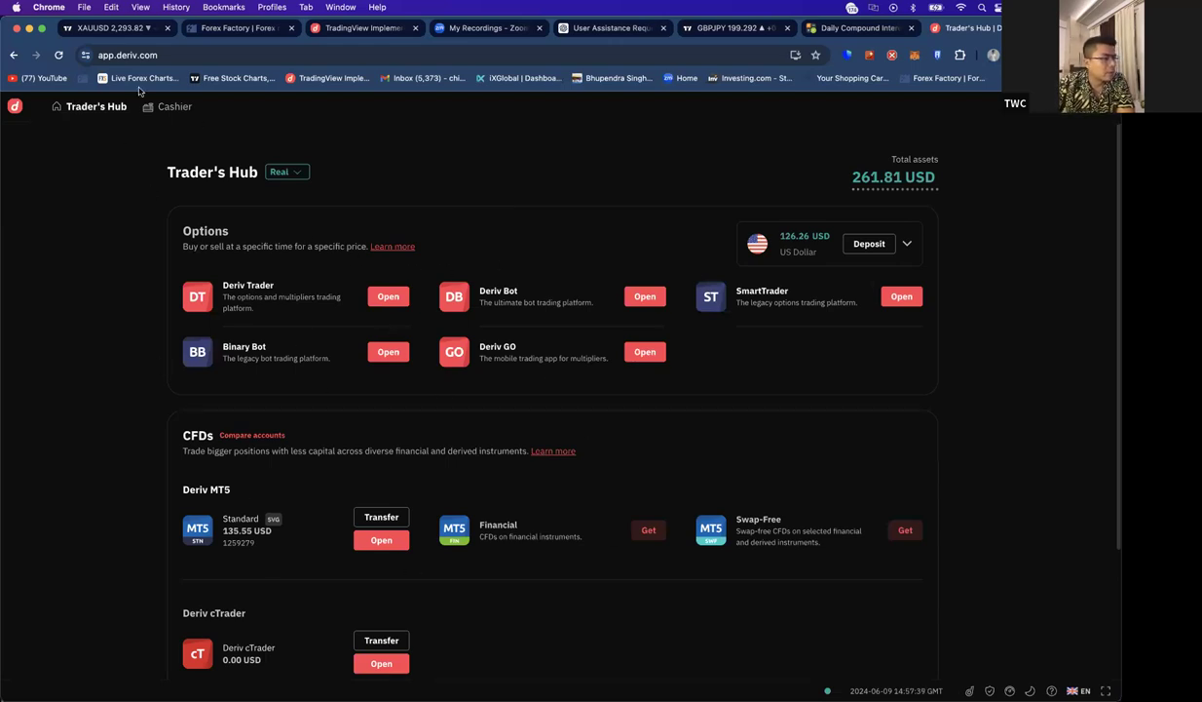
click(174, 107)
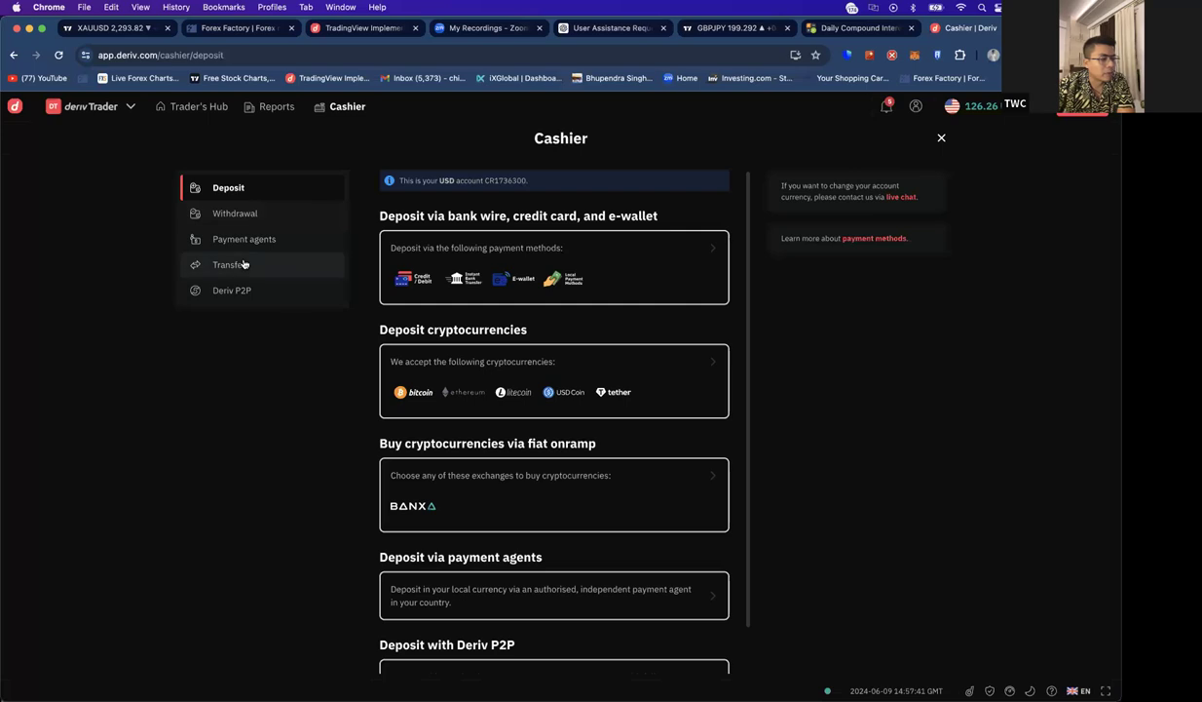
click(229, 283)
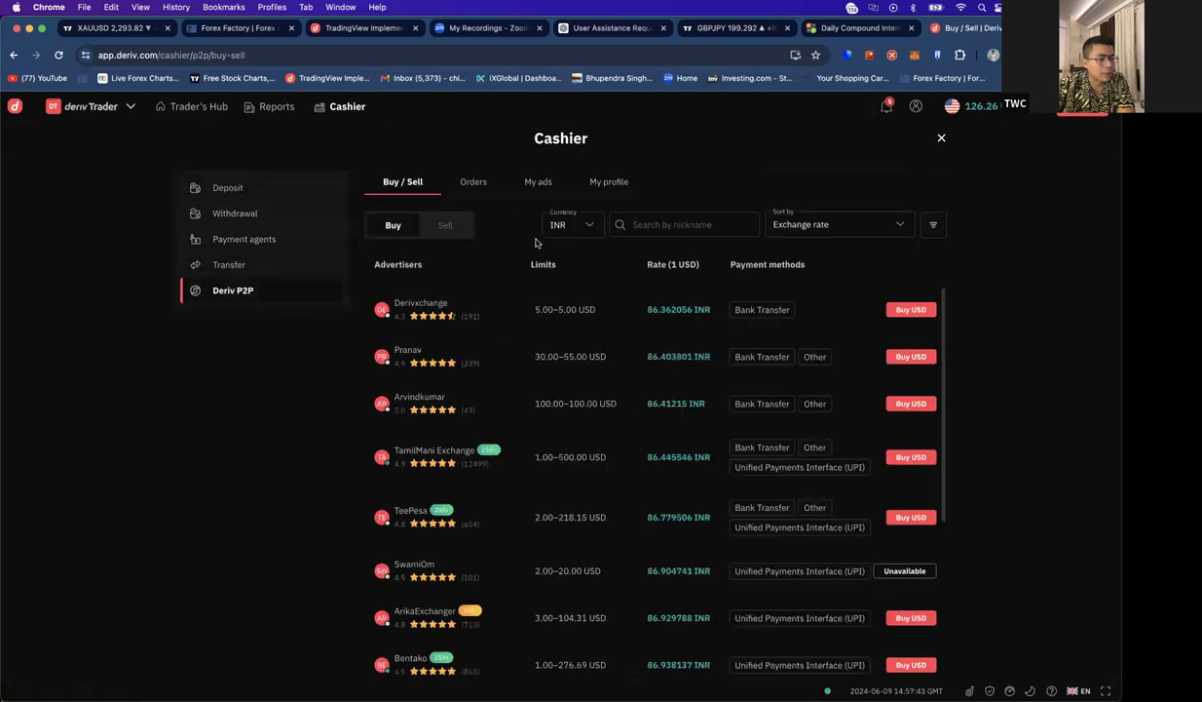
click(536, 182)
click(410, 181)
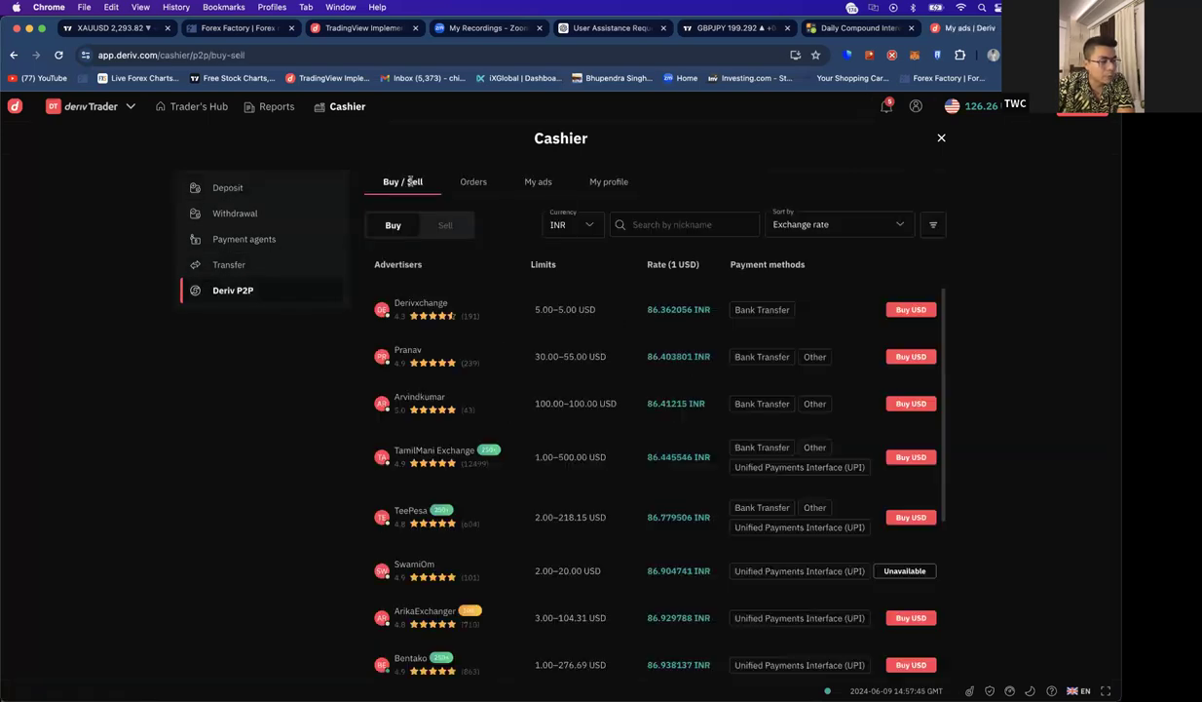
- Compare the P2P sell and buy offers for INR, including the option to create an ad, ending on the sell offers
click(445, 226)
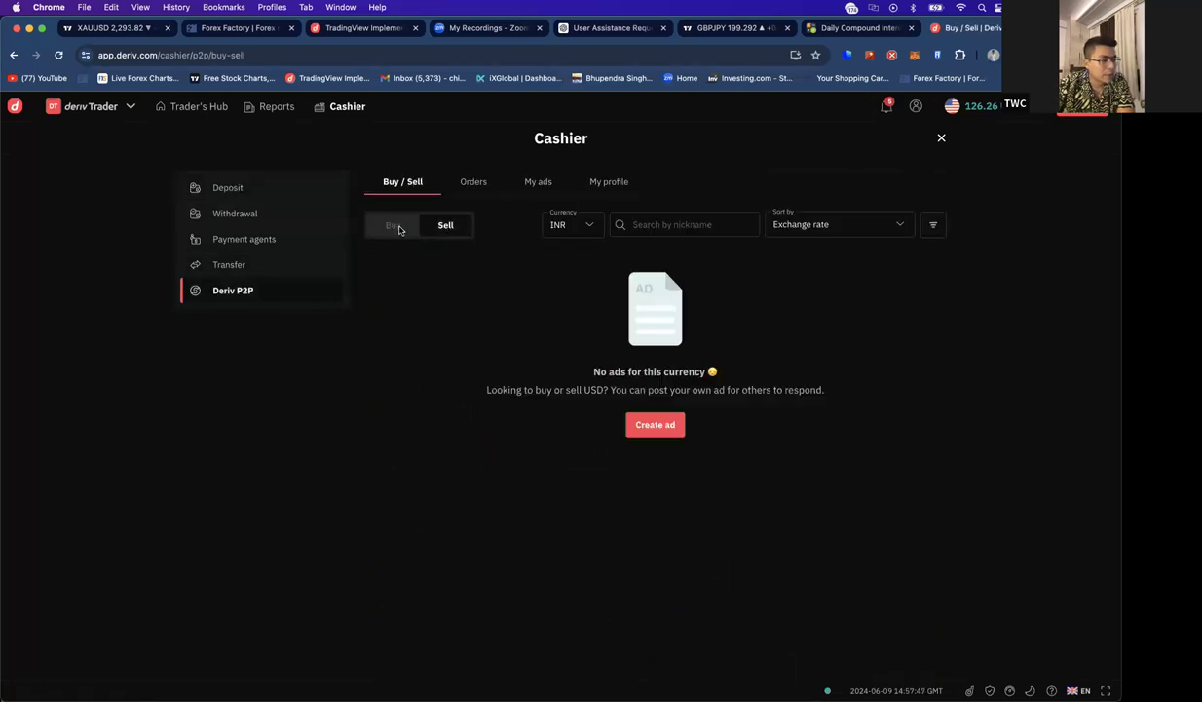
click(652, 422)
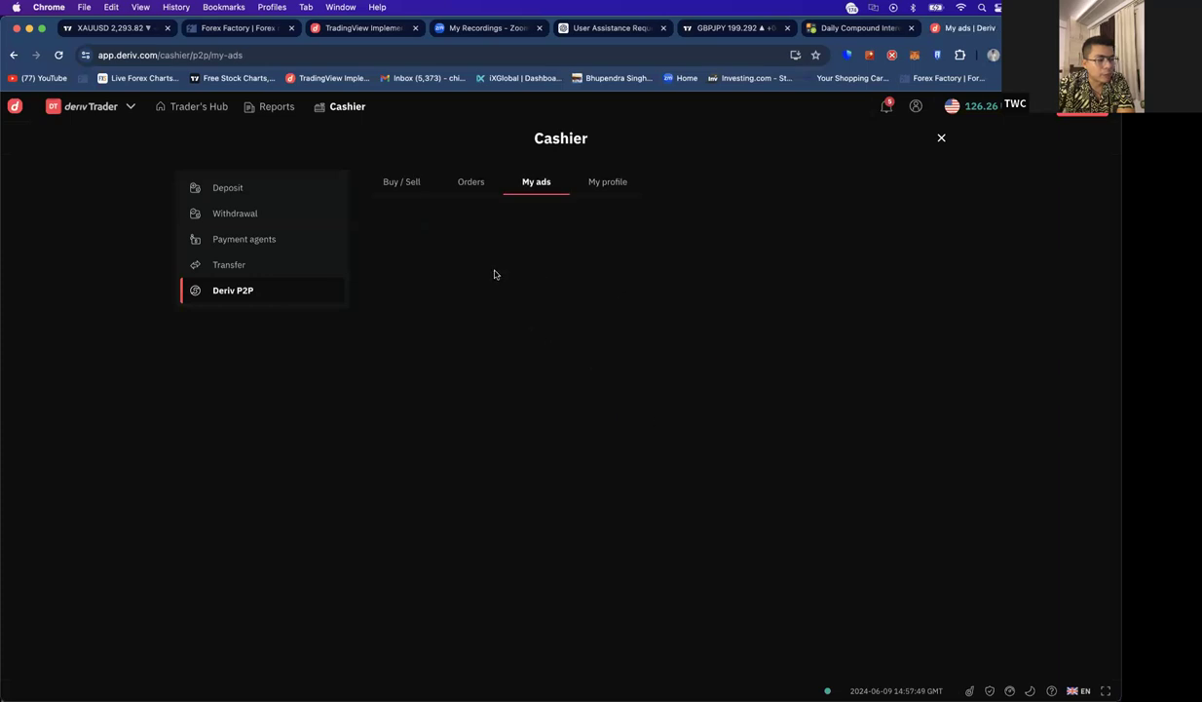
click(392, 184)
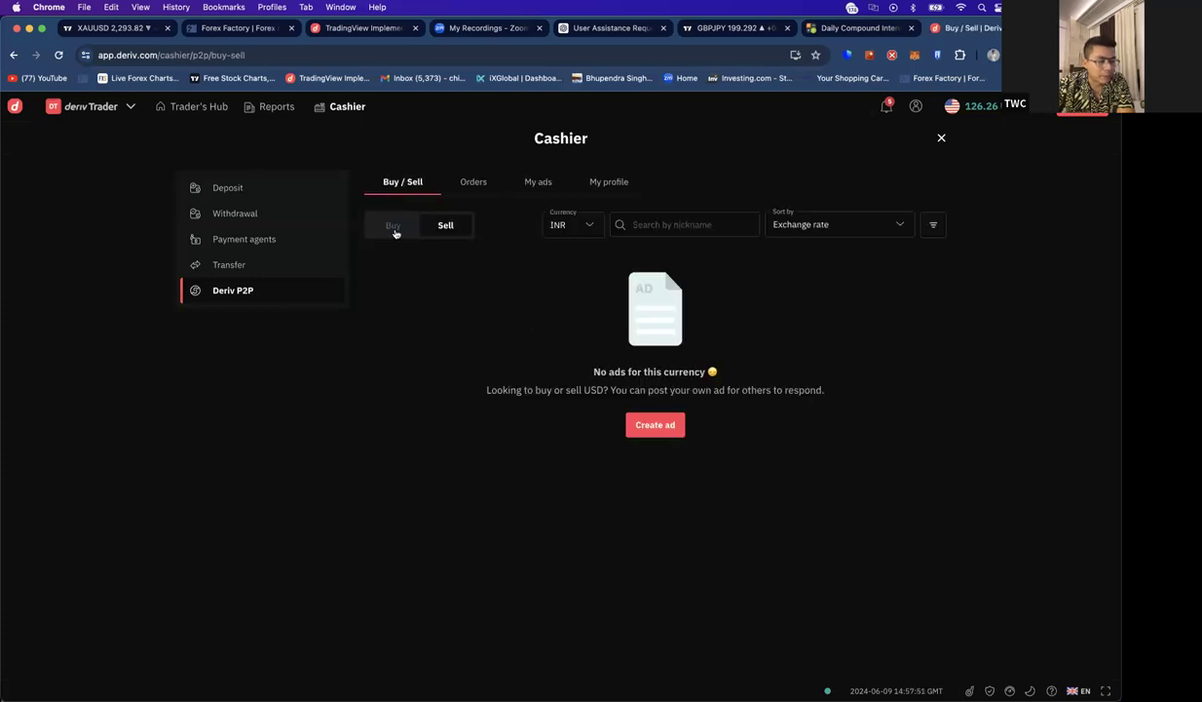
click(394, 226)
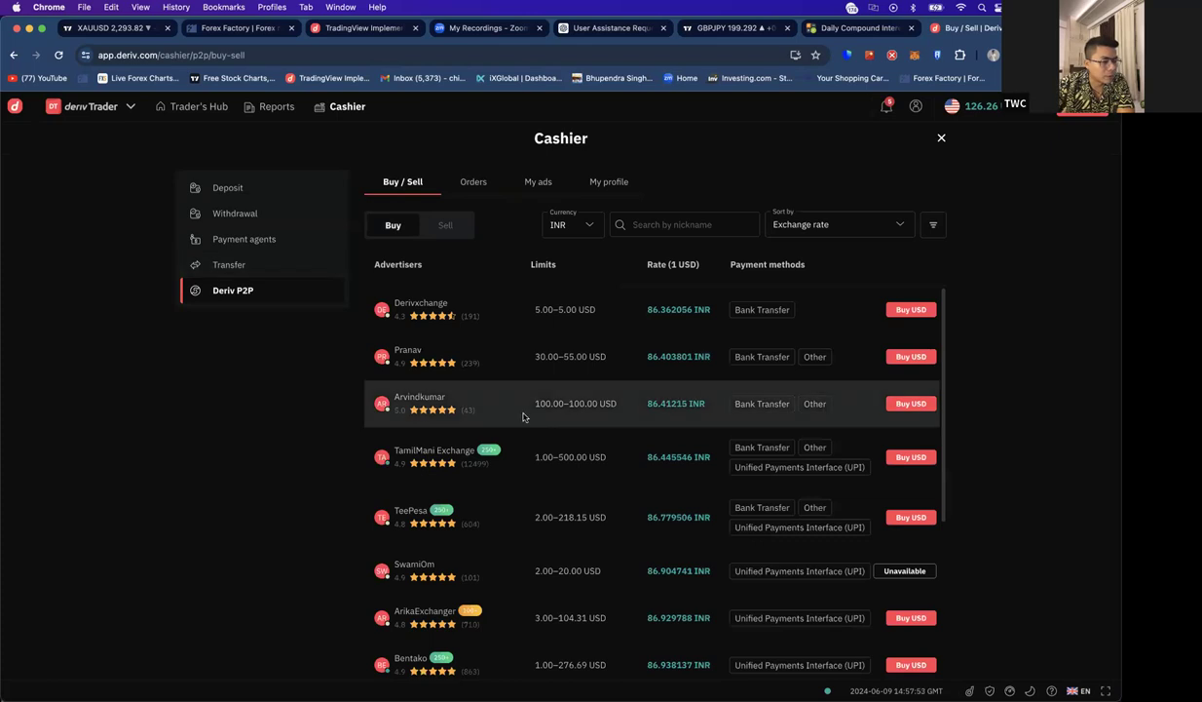
scroll(487, 474, down, 5)
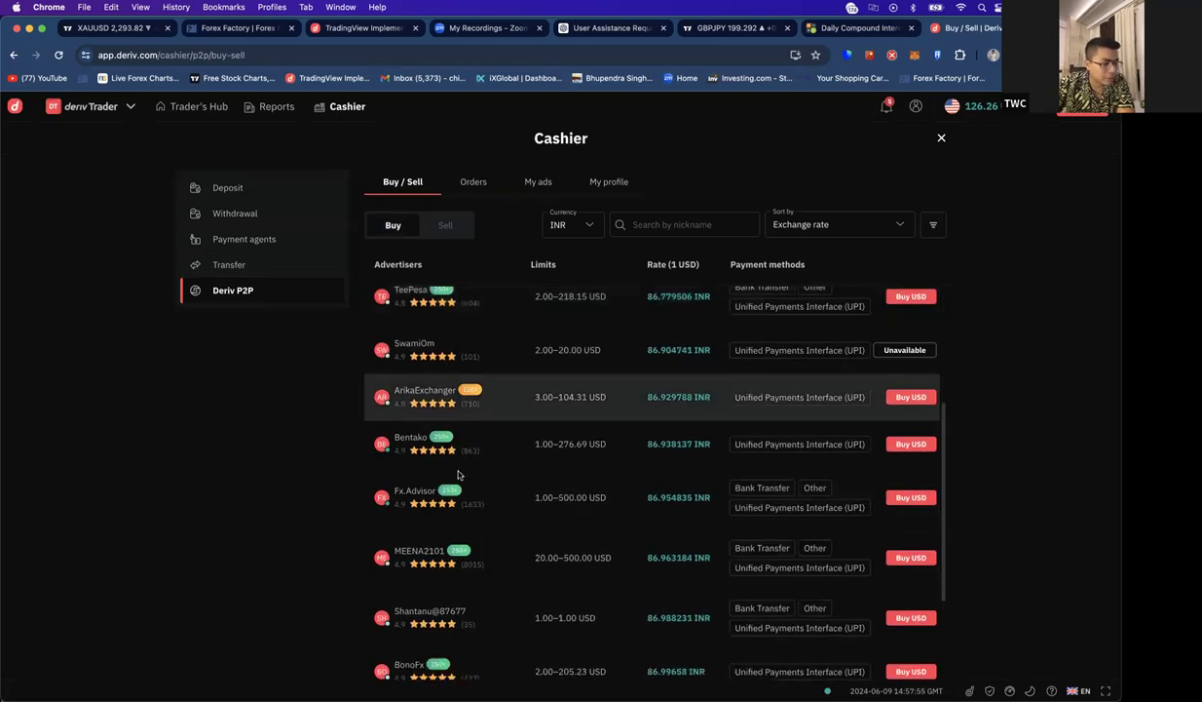
scroll(460, 474, up, 1)
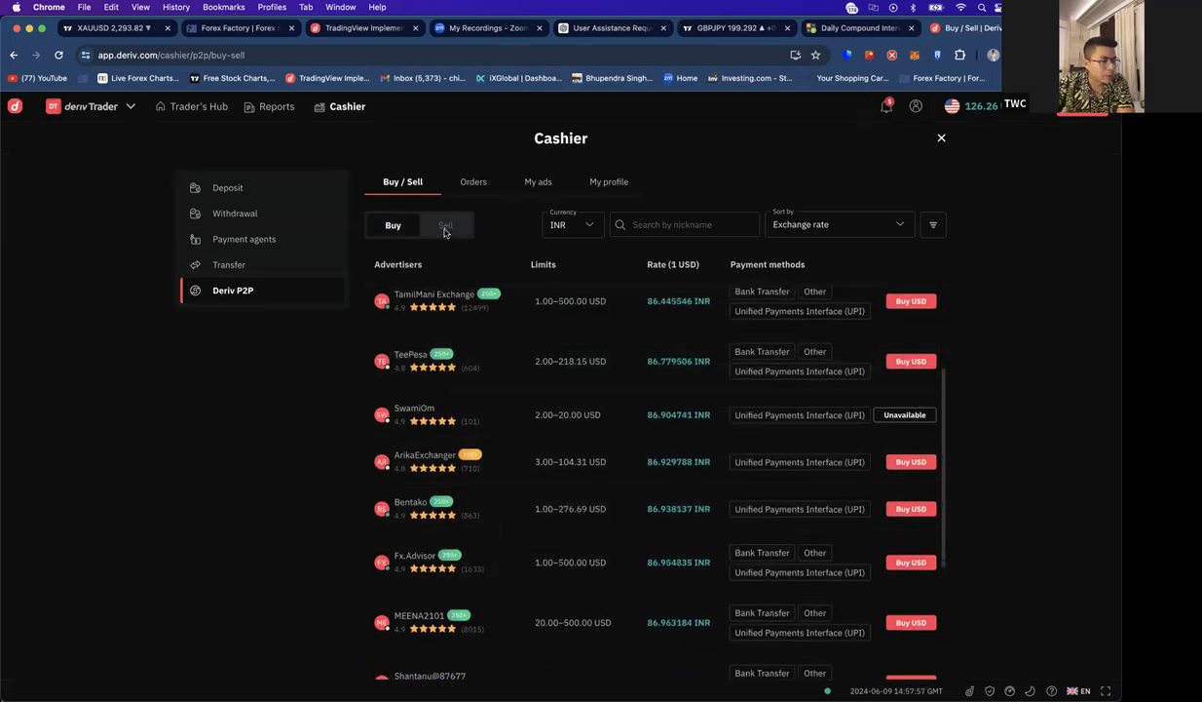
click(444, 229)
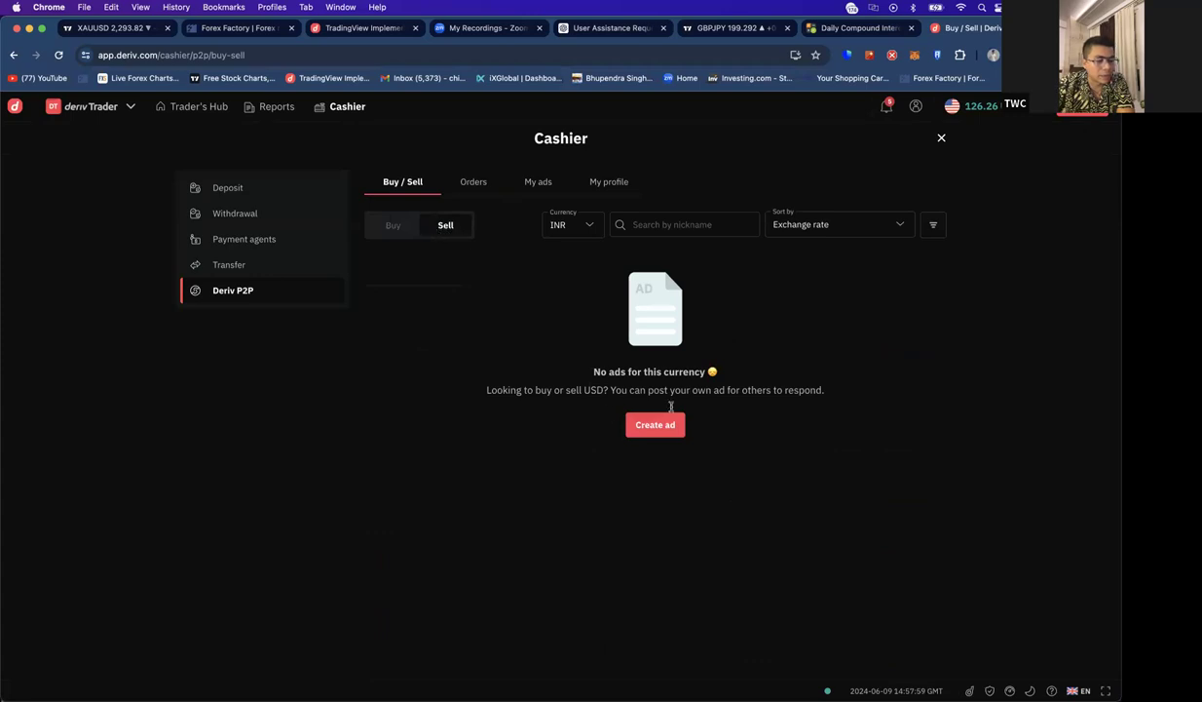
- Go back to the Deriv P2P offers for buying USD with INR, and close the Cashier
click(400, 228)
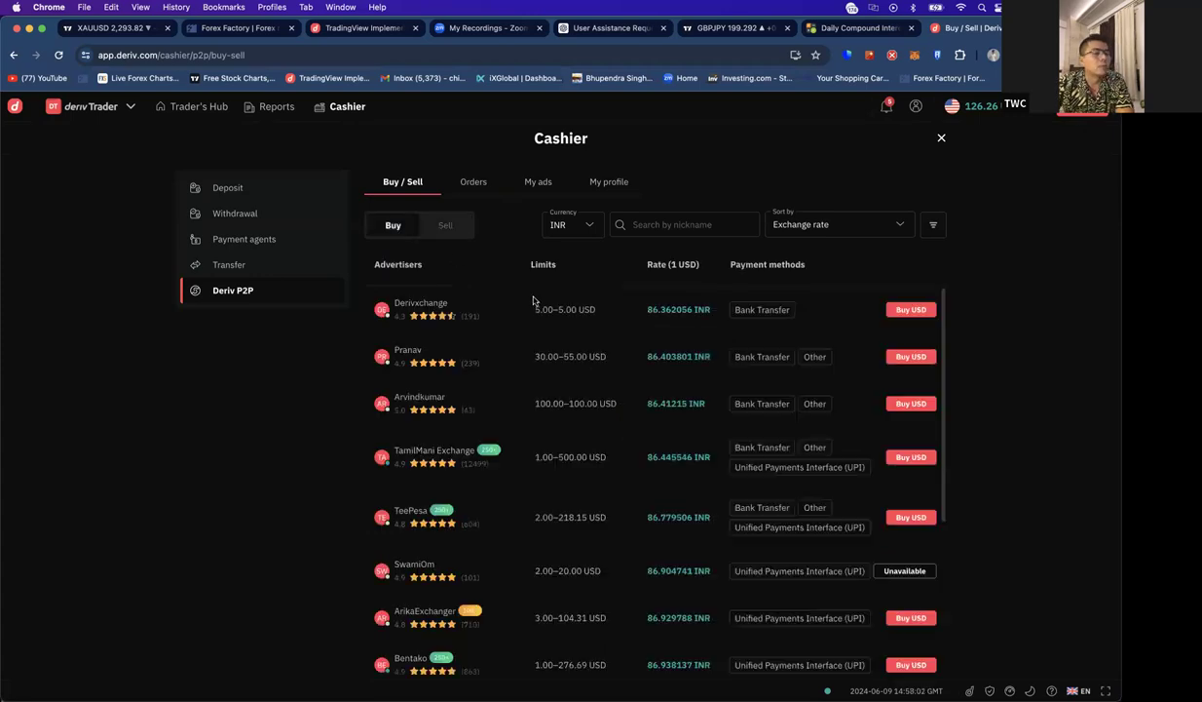
click(941, 138)
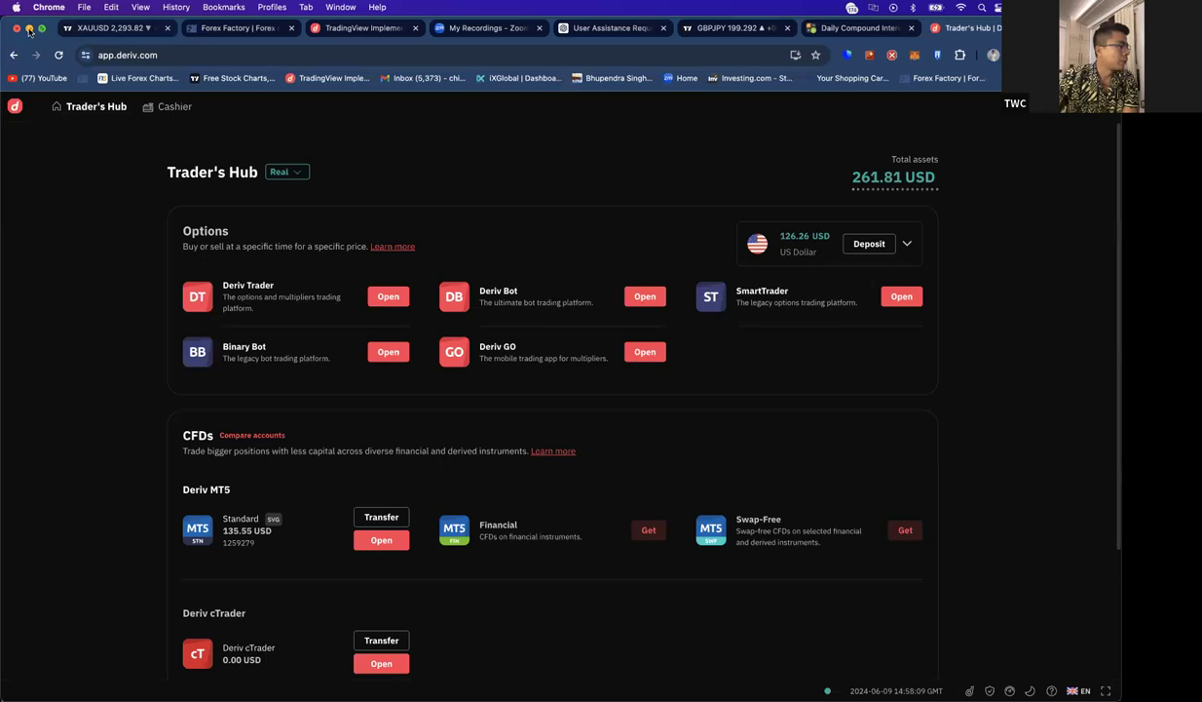
- Switch to the MetaTrader 5 chart of the Volatility 75 (1s) Index and close the Telegram window covering it
key(ctrl+Right)
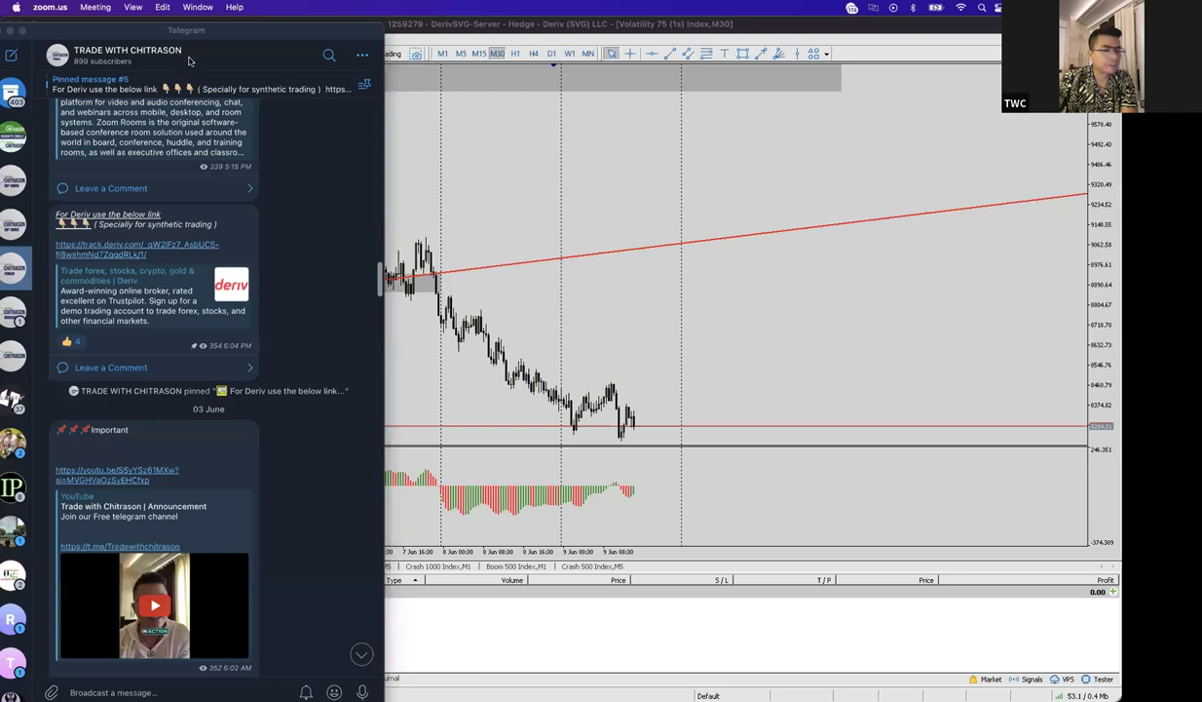
click(9, 30)
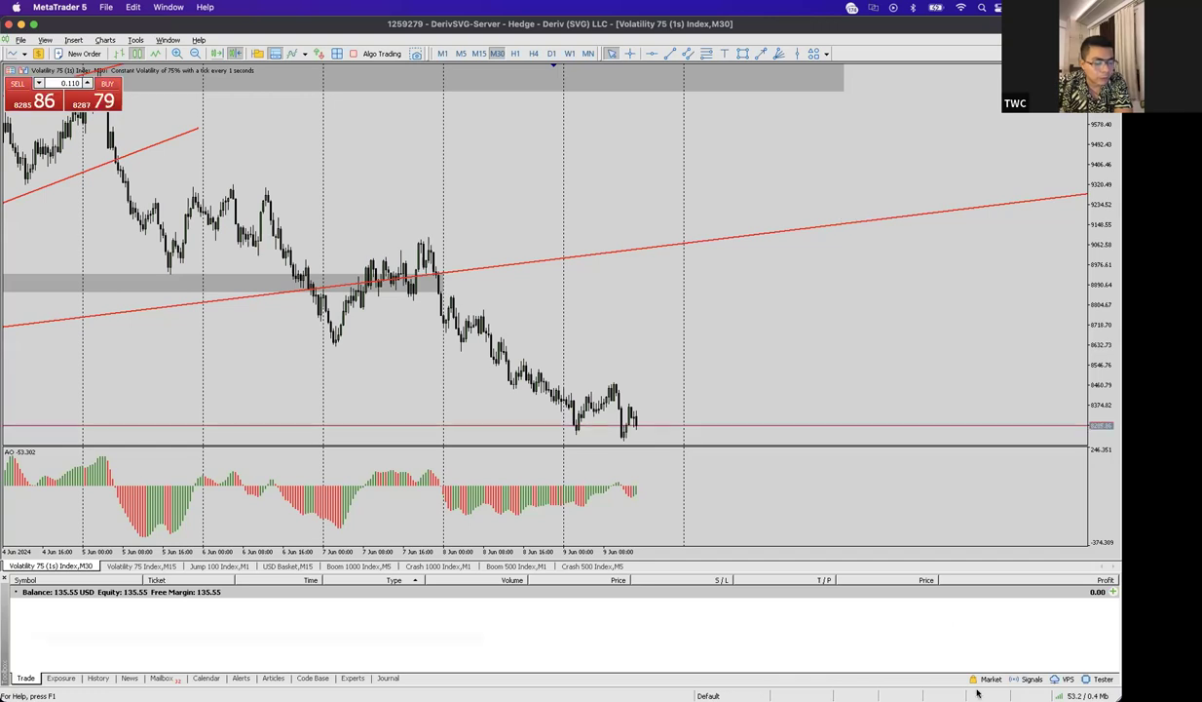
- Switch to the TWC BASIC PPT presentation in PowerPoint and open slide 66, Types of Synthetic Pairs
mouse_move(967, 674)
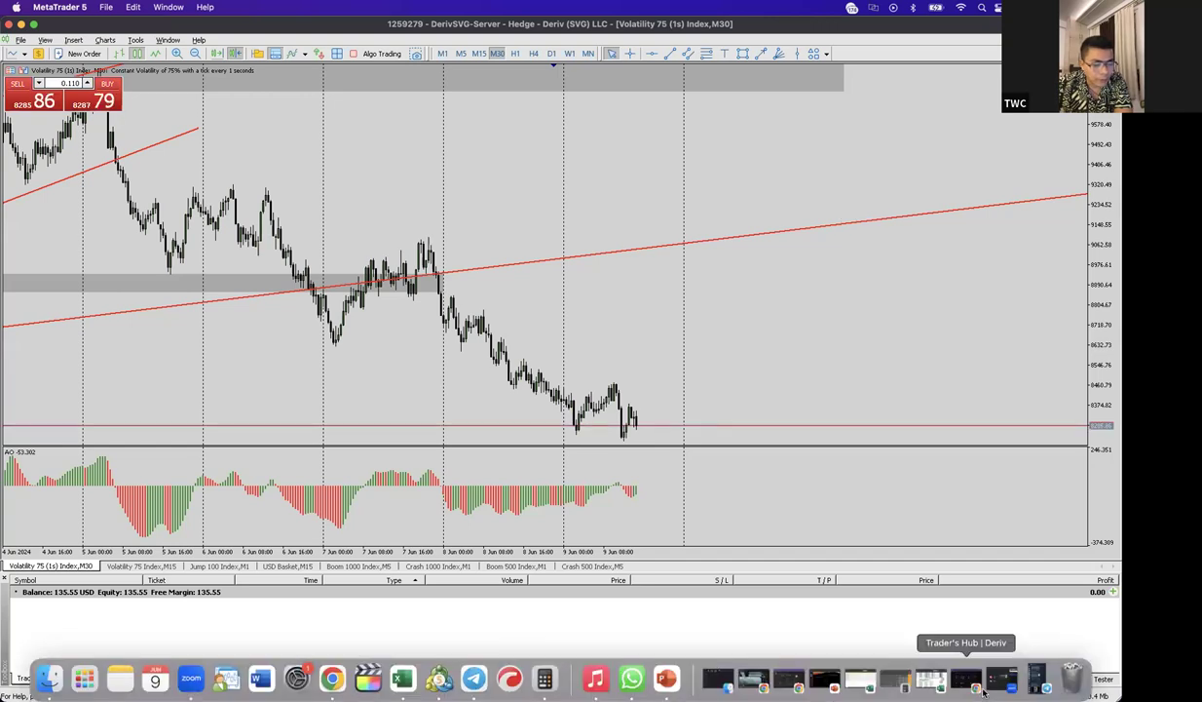
click(818, 675)
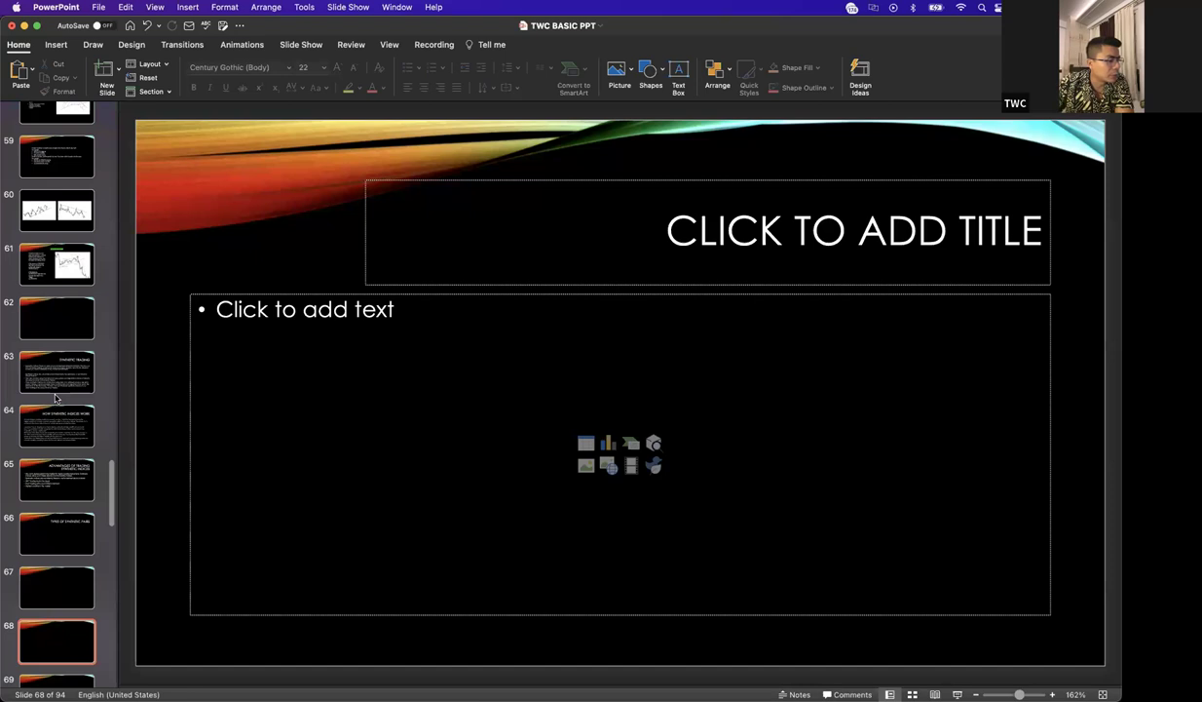
scroll(56, 390, down, 3)
click(60, 341)
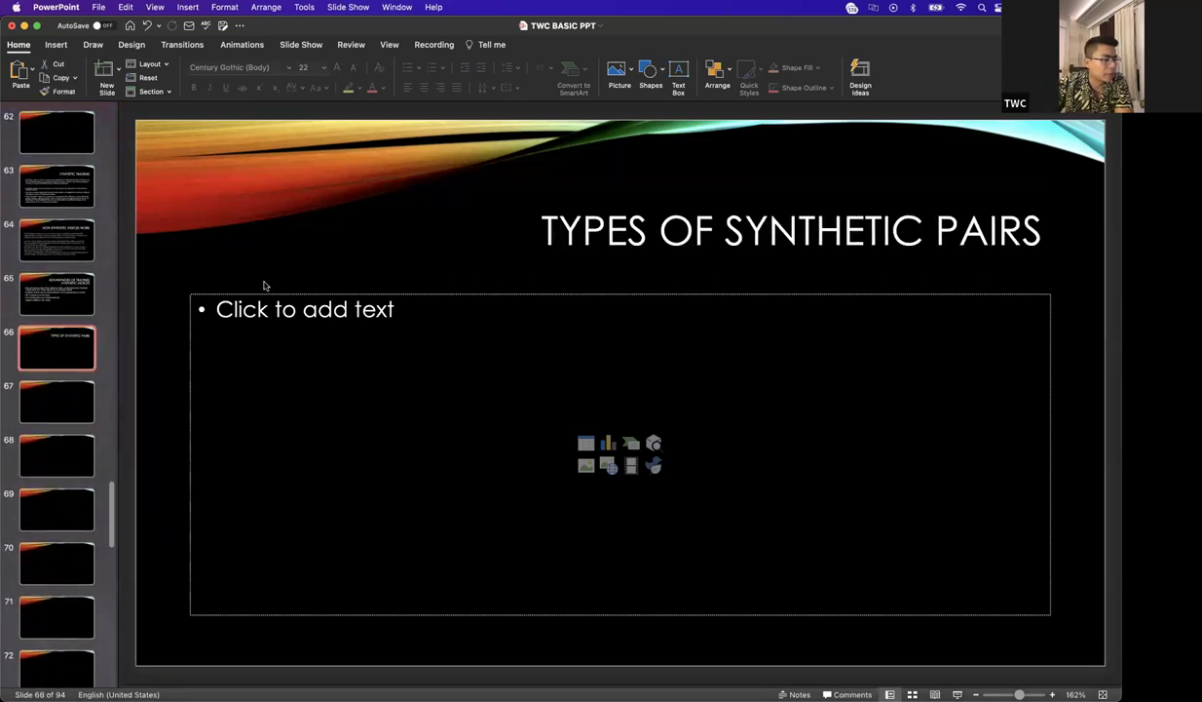
- Go back through the earlier slides, opening slide 34 on bearish and bullish engulfing bars
scroll(113, 308, up, 2)
scroll(113, 308, up, 8)
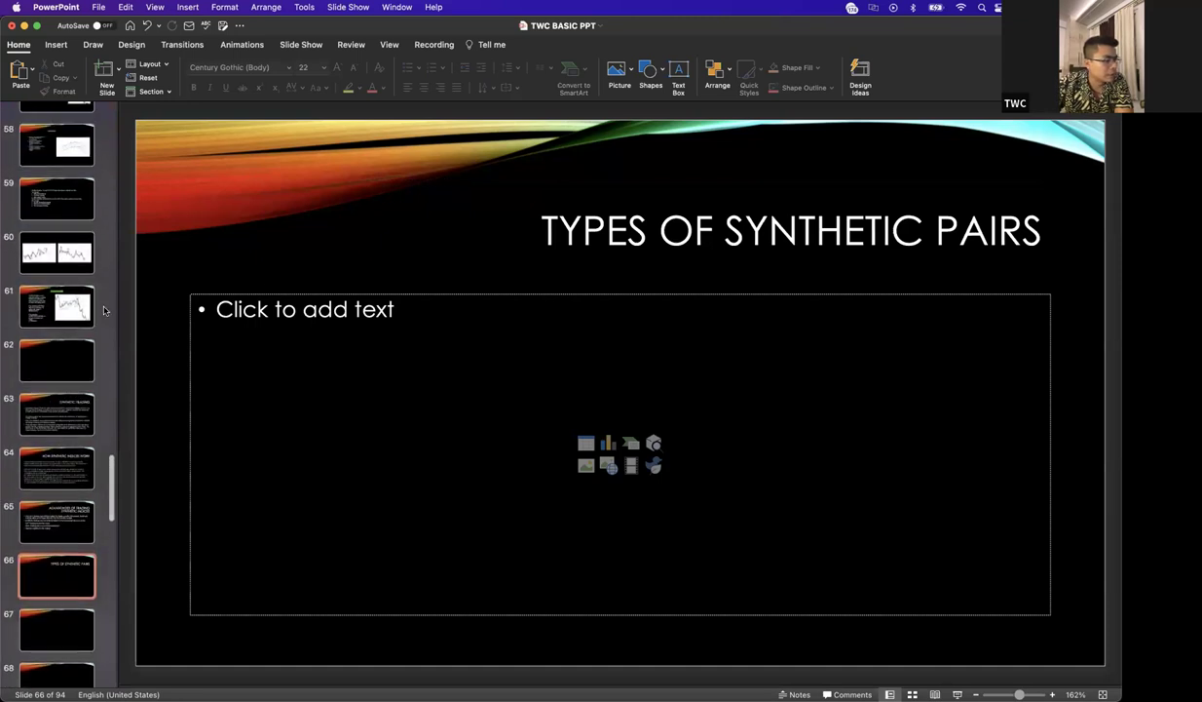
scroll(84, 312, up, 10)
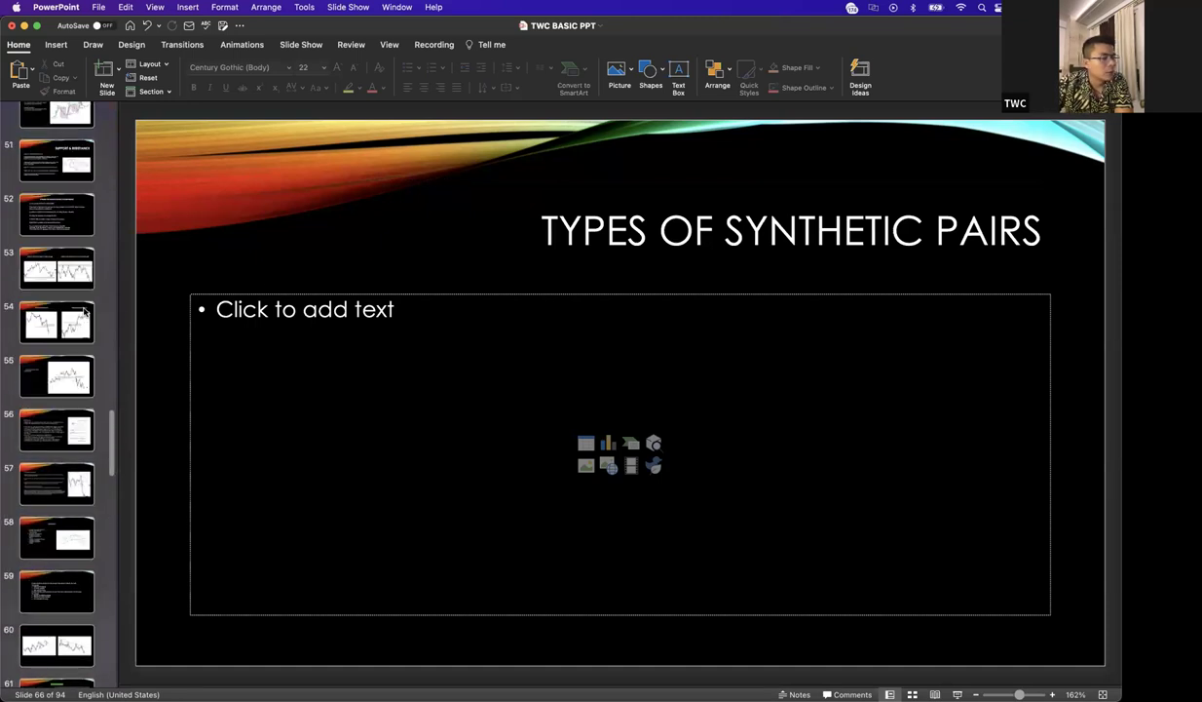
scroll(88, 308, up, 9)
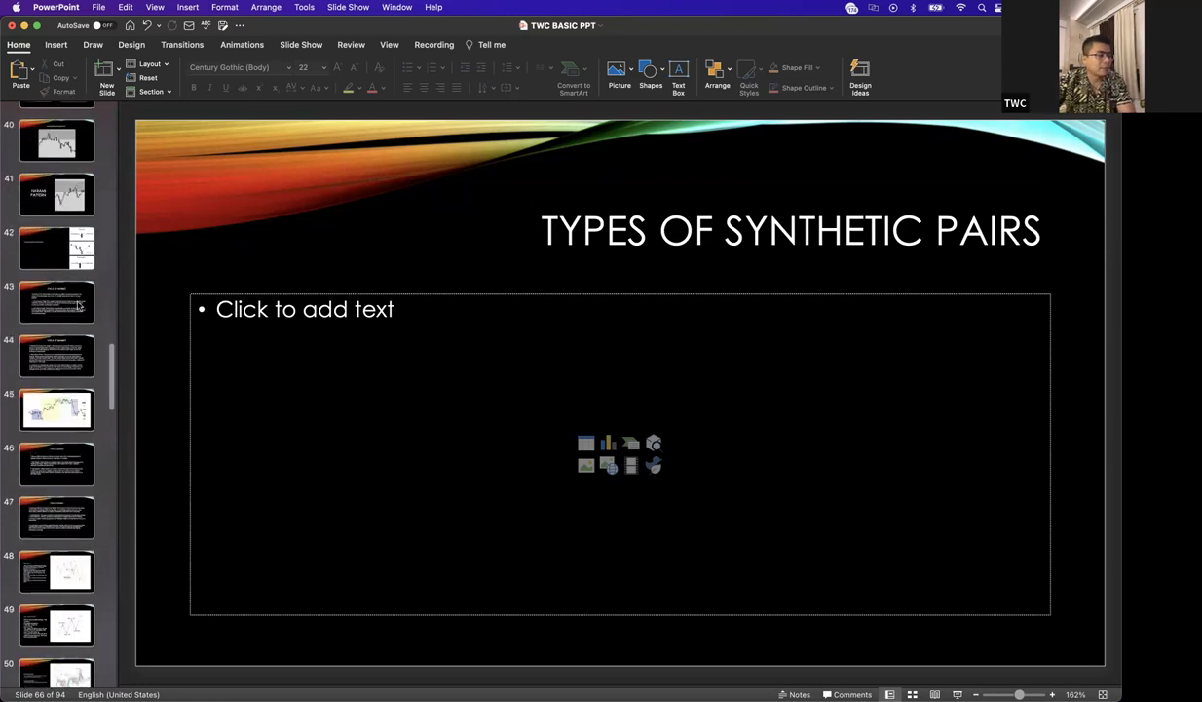
click(64, 205)
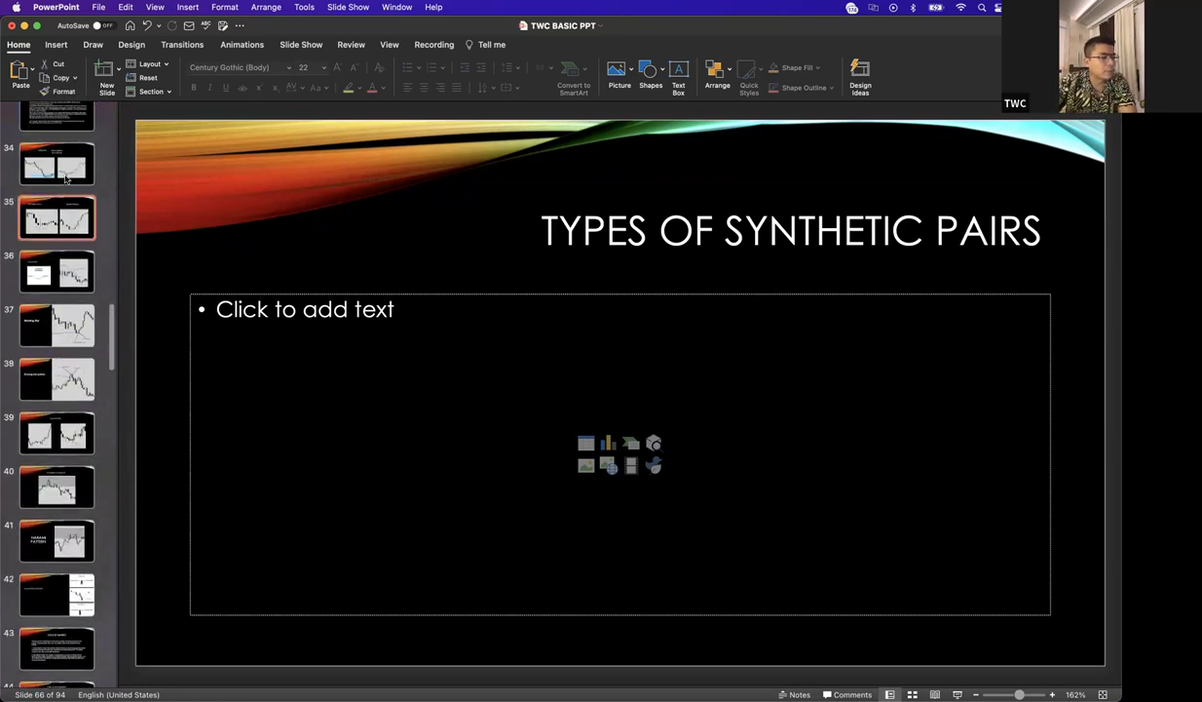
click(65, 170)
scroll(64, 193, up, 2)
scroll(65, 193, up, 8)
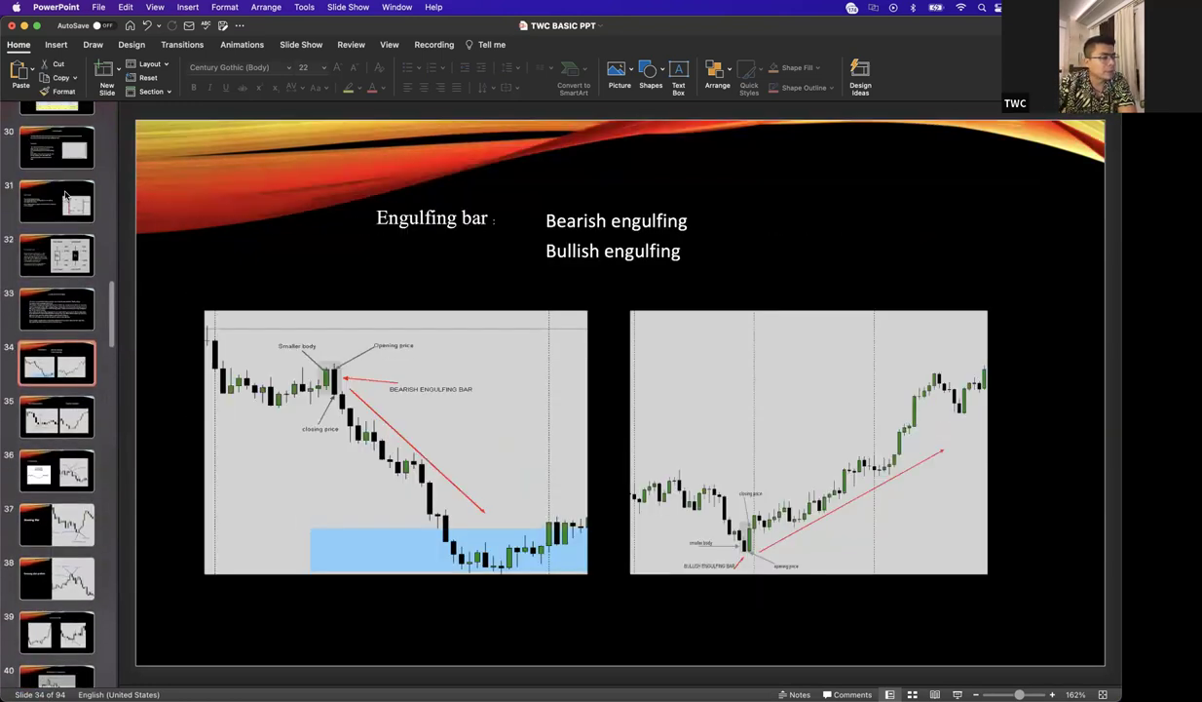
scroll(66, 194, up, 2)
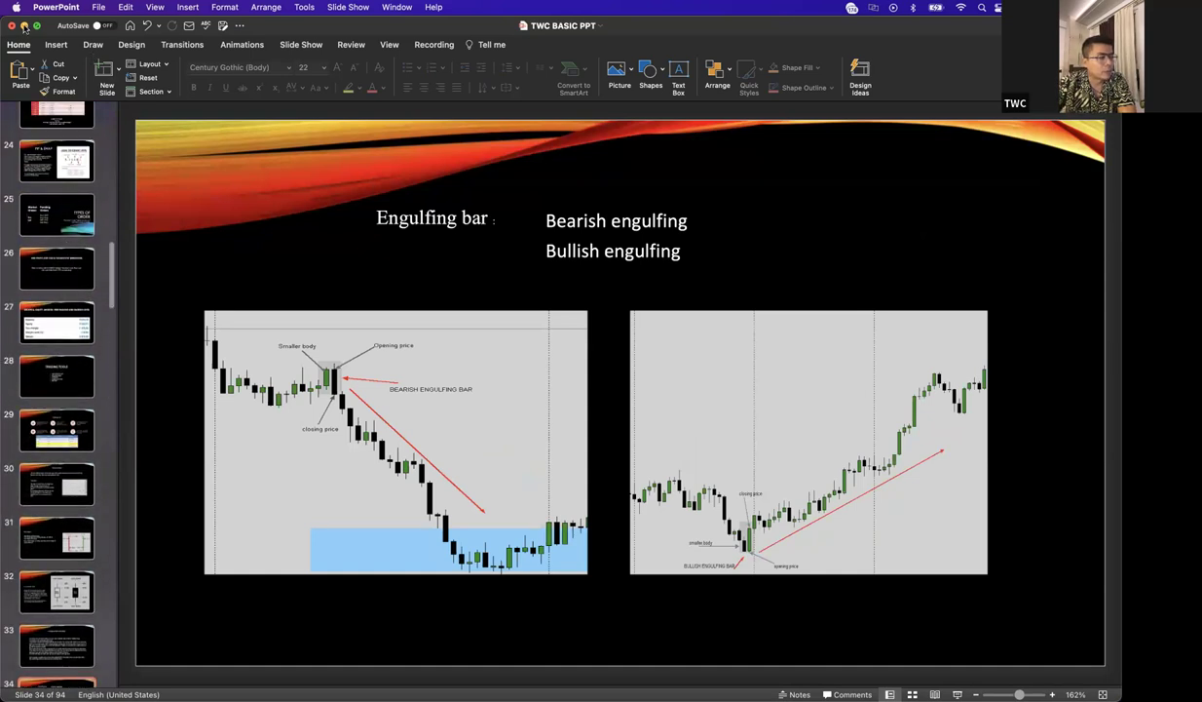
- Switch to MetaTrader 5, log in to the Deriv-Demo account with its saved password and show its trade list
key(super+m)
click(704, 390)
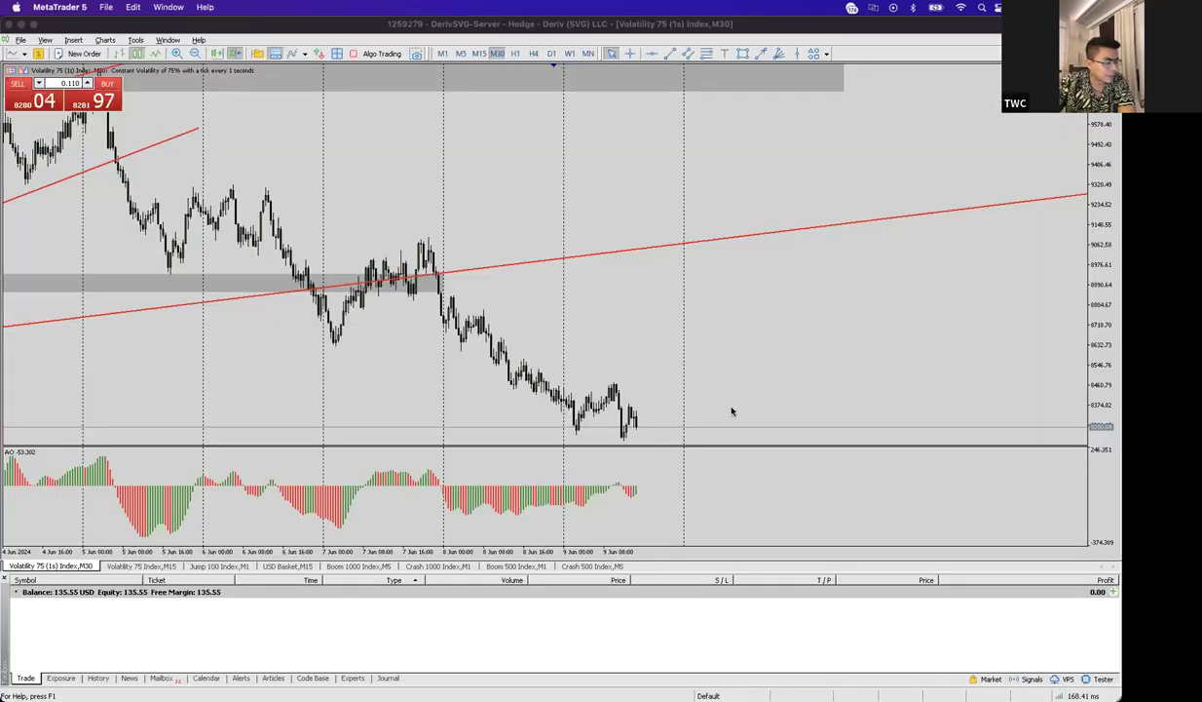
click(255, 53)
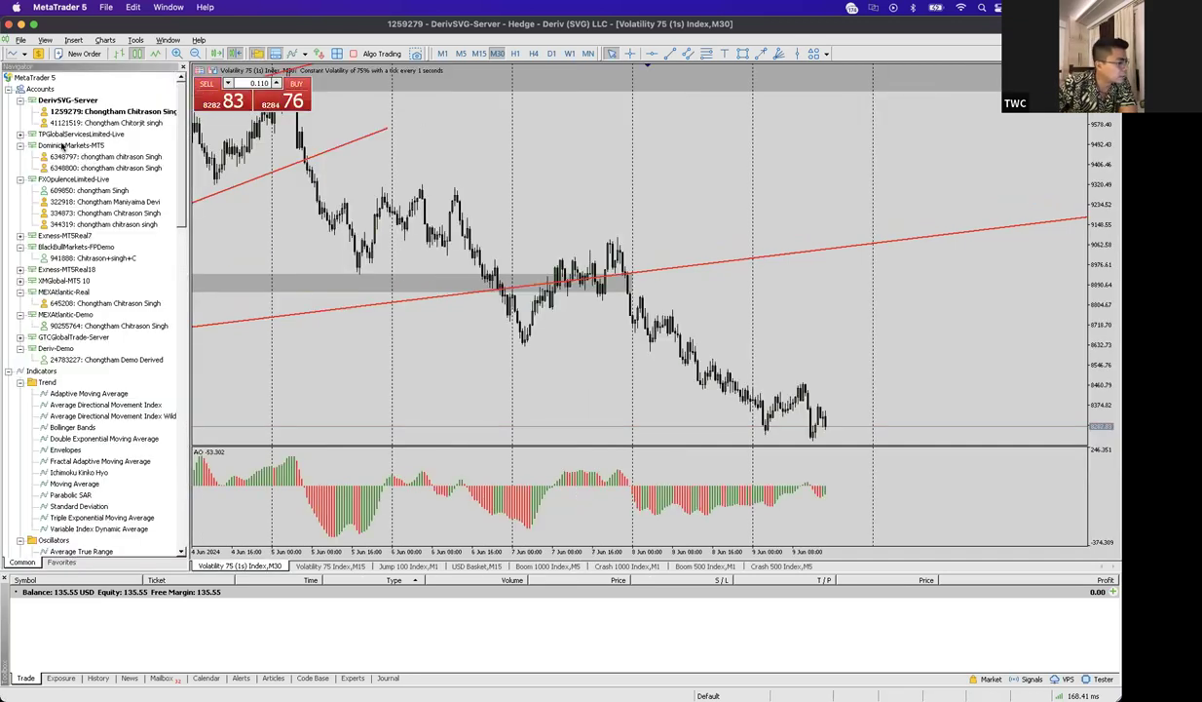
right_click(112, 360)
click(146, 374)
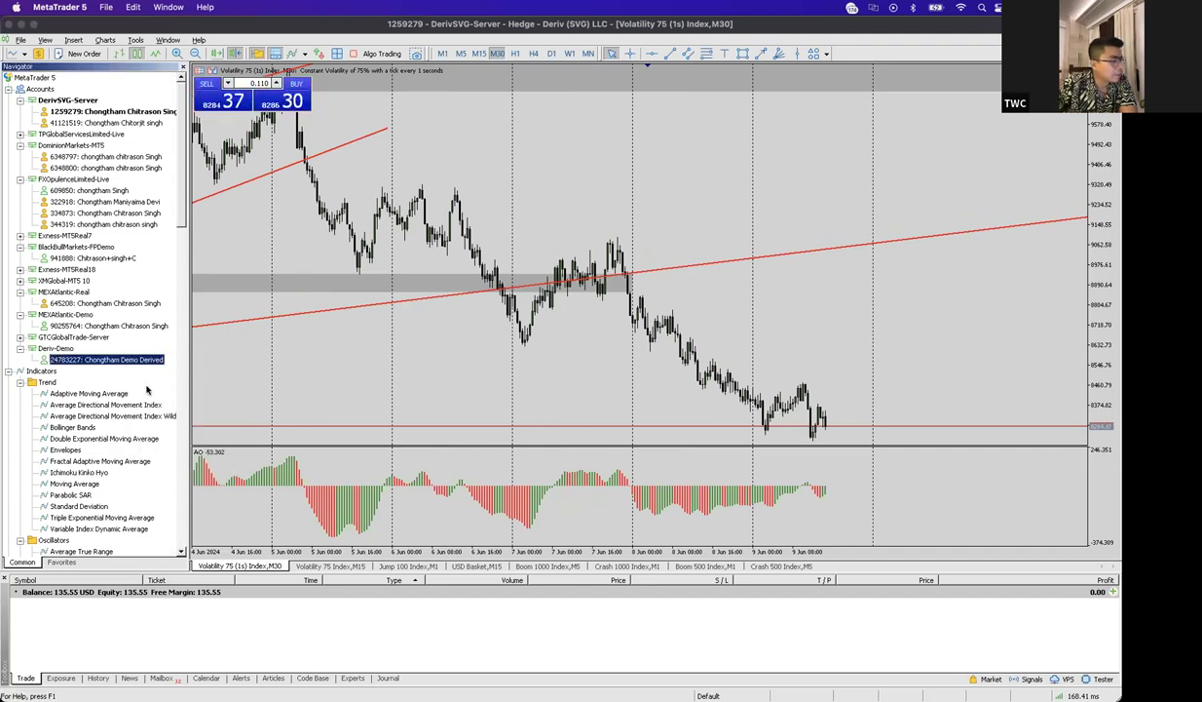
click(546, 397)
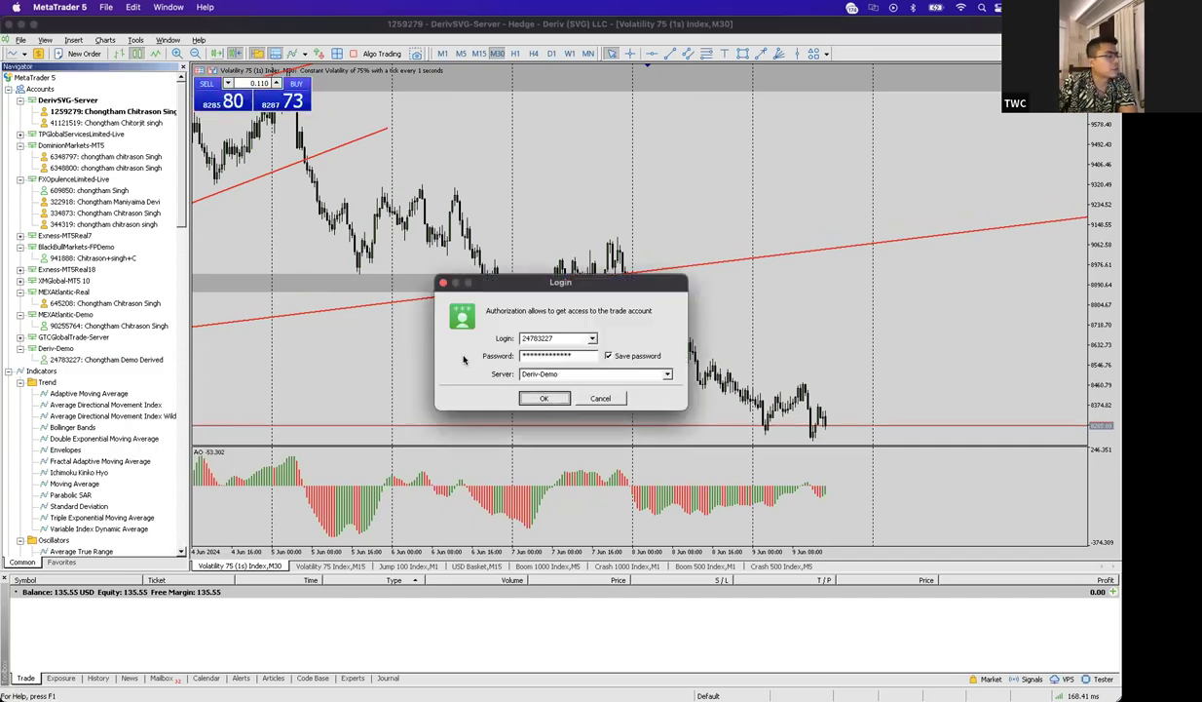
click(182, 67)
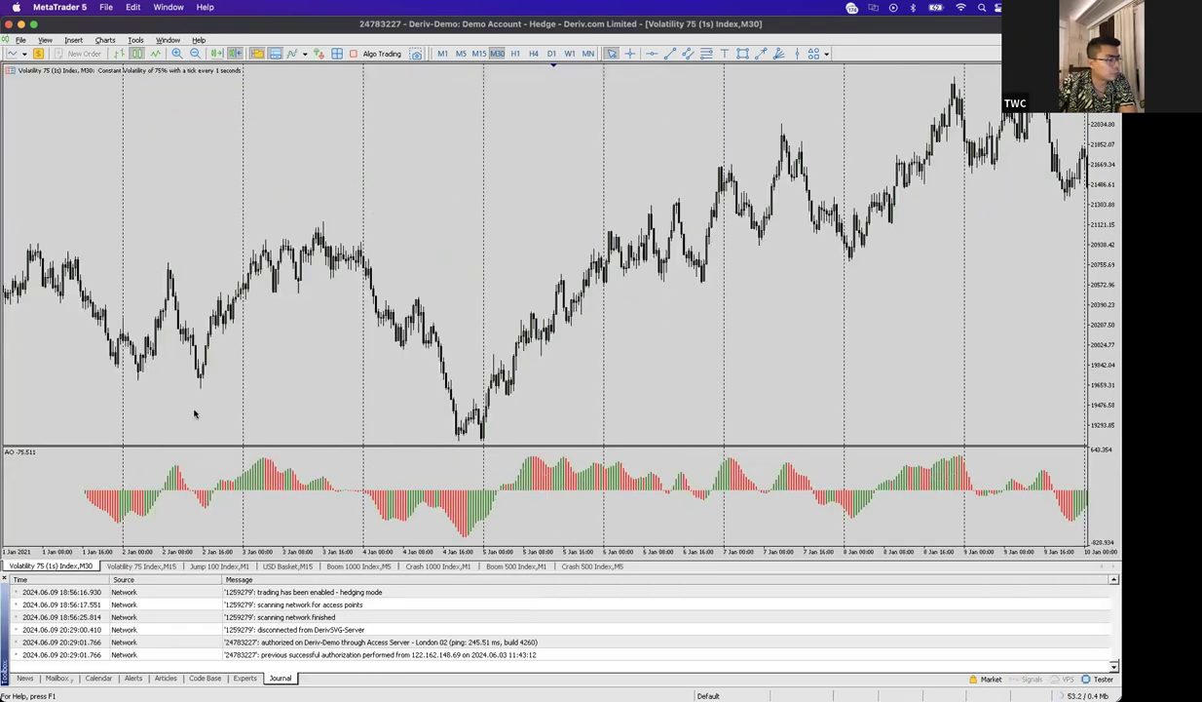
click(25, 678)
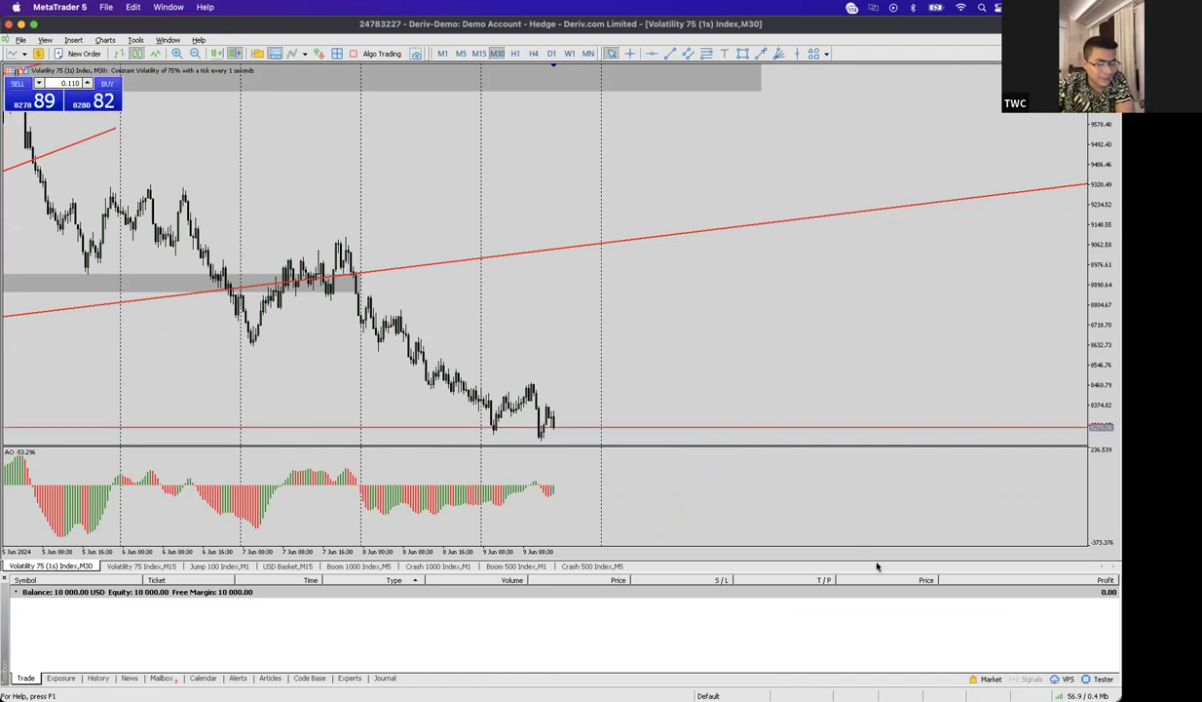
- Switch back to TWC BASIC PPT in PowerPoint and open the "What we are going to learn ?" slide, followed by slide 6, Synthetic Trading
mouse_move(954, 695)
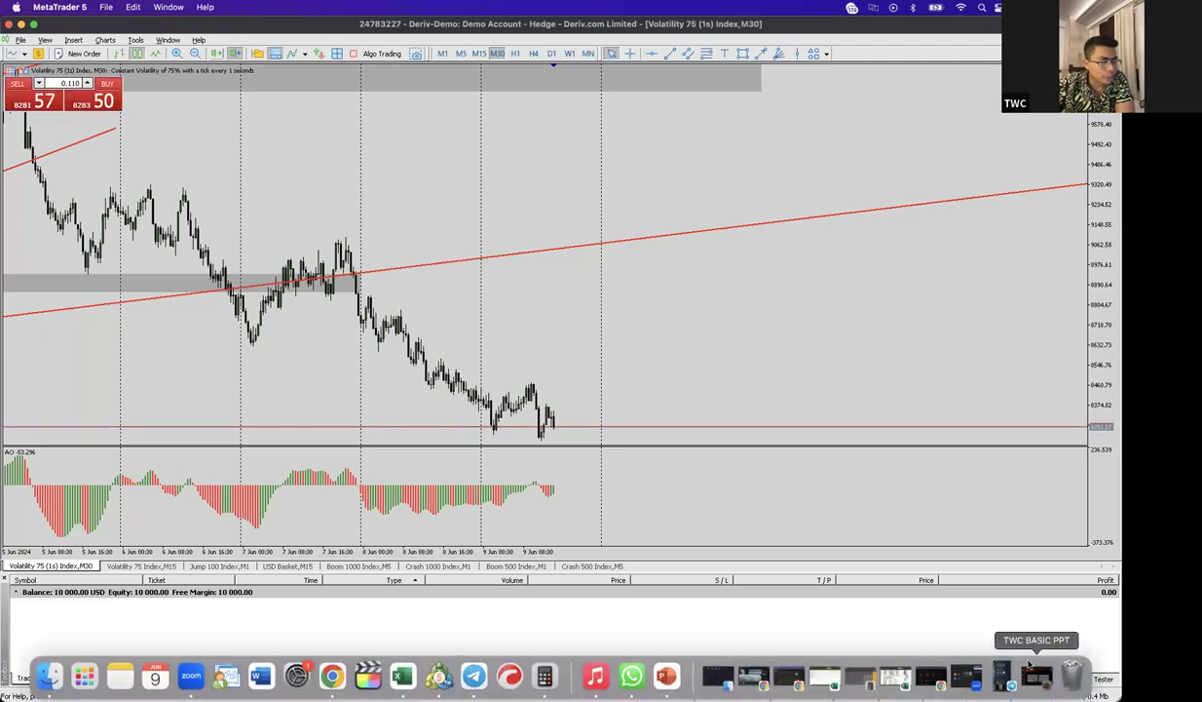
click(1037, 677)
scroll(69, 255, up, 1)
scroll(68, 255, up, 3)
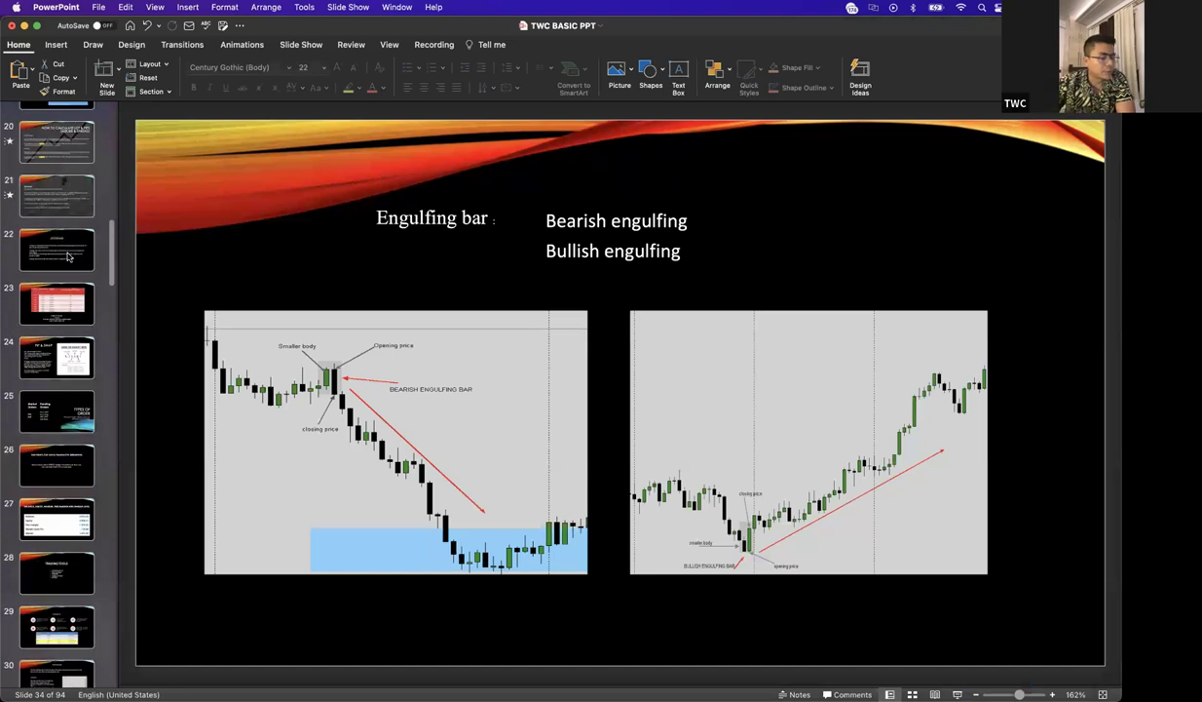
scroll(62, 255, up, 5)
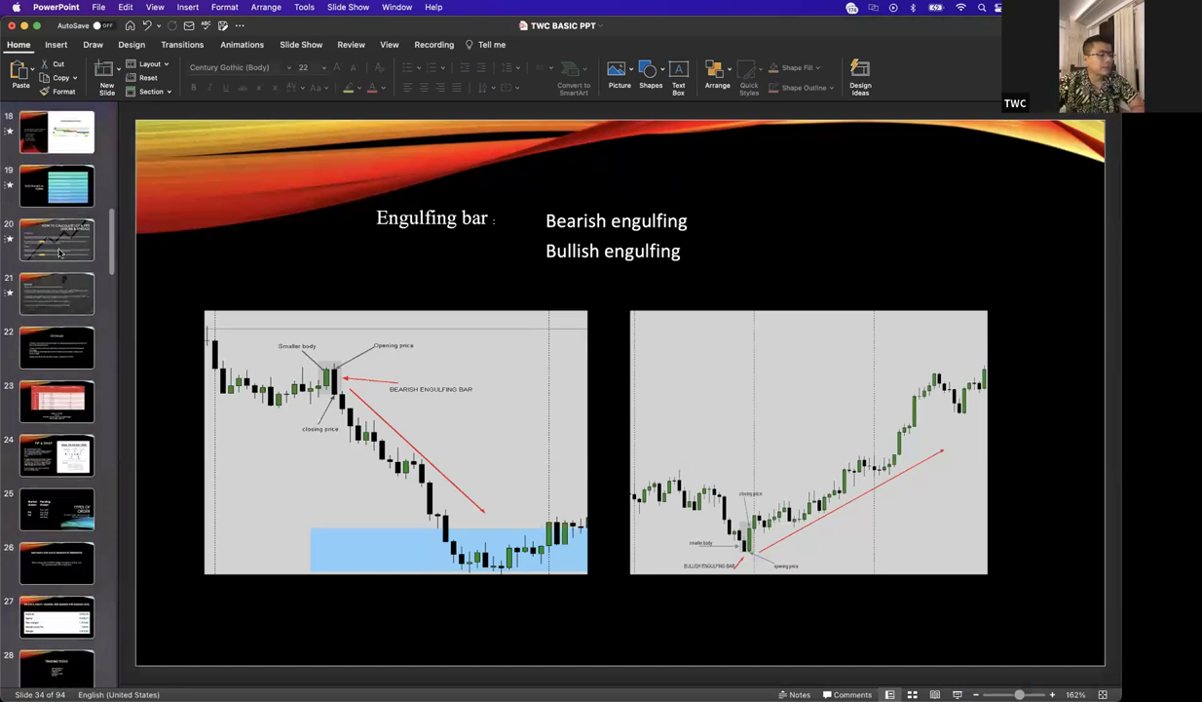
scroll(63, 251, up, 10)
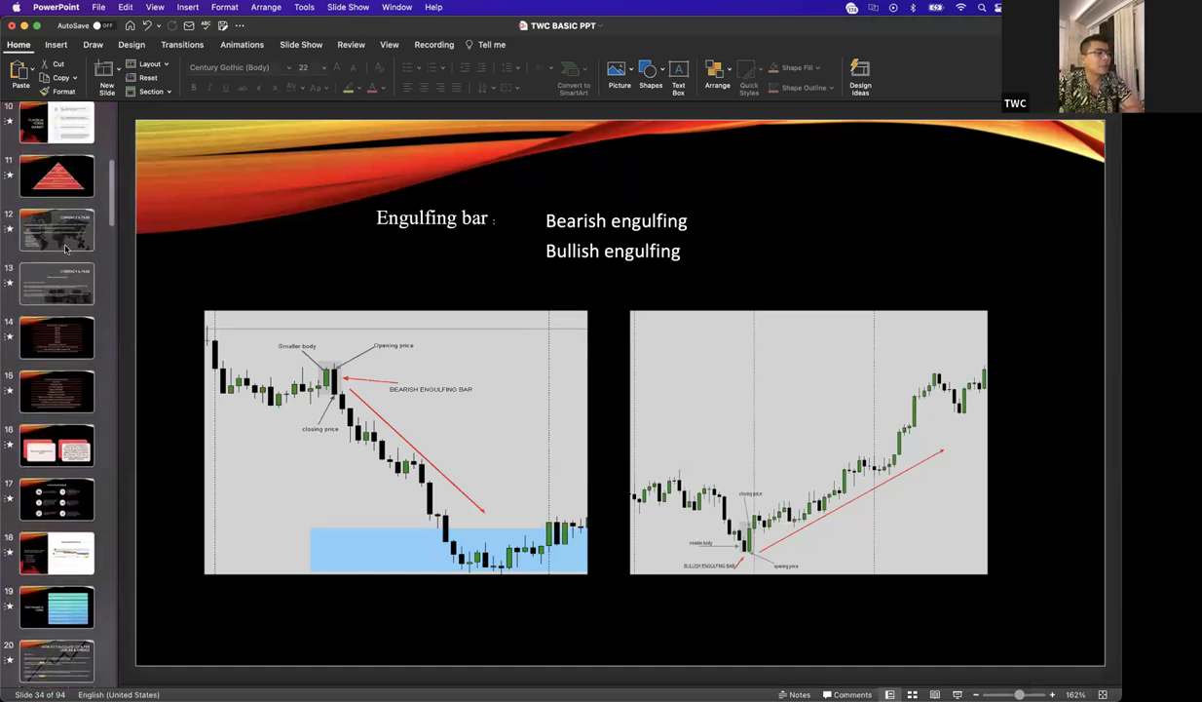
scroll(65, 247, up, 2)
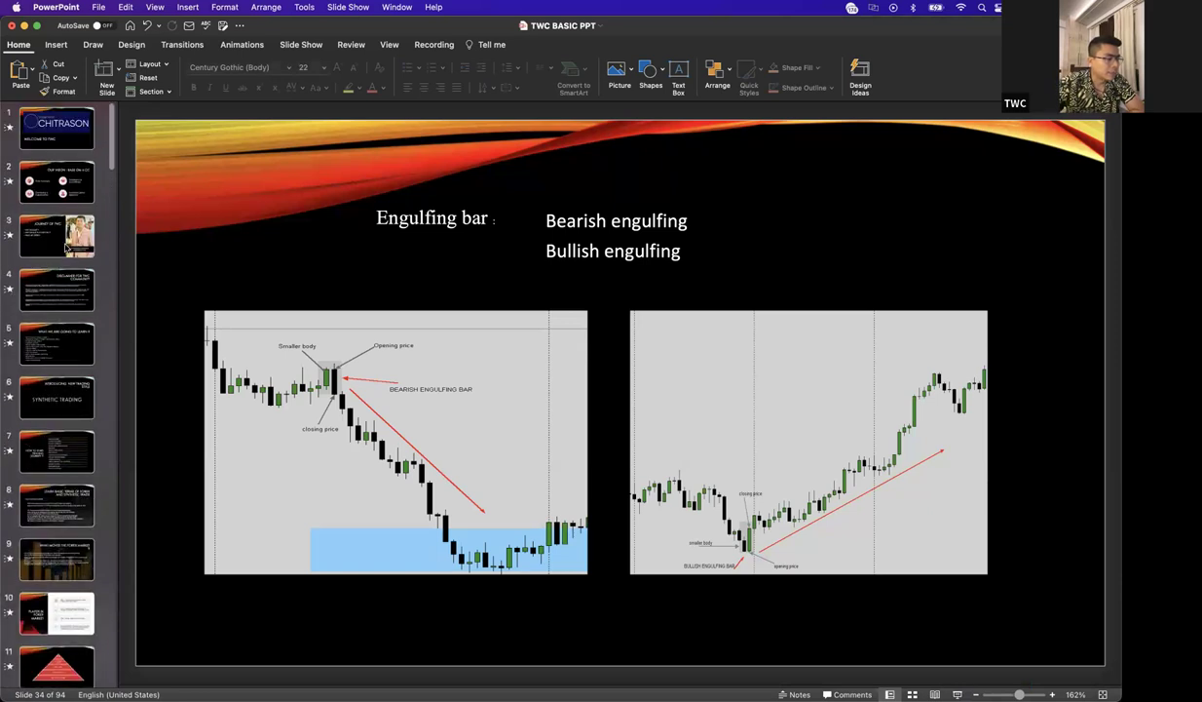
click(64, 310)
click(90, 355)
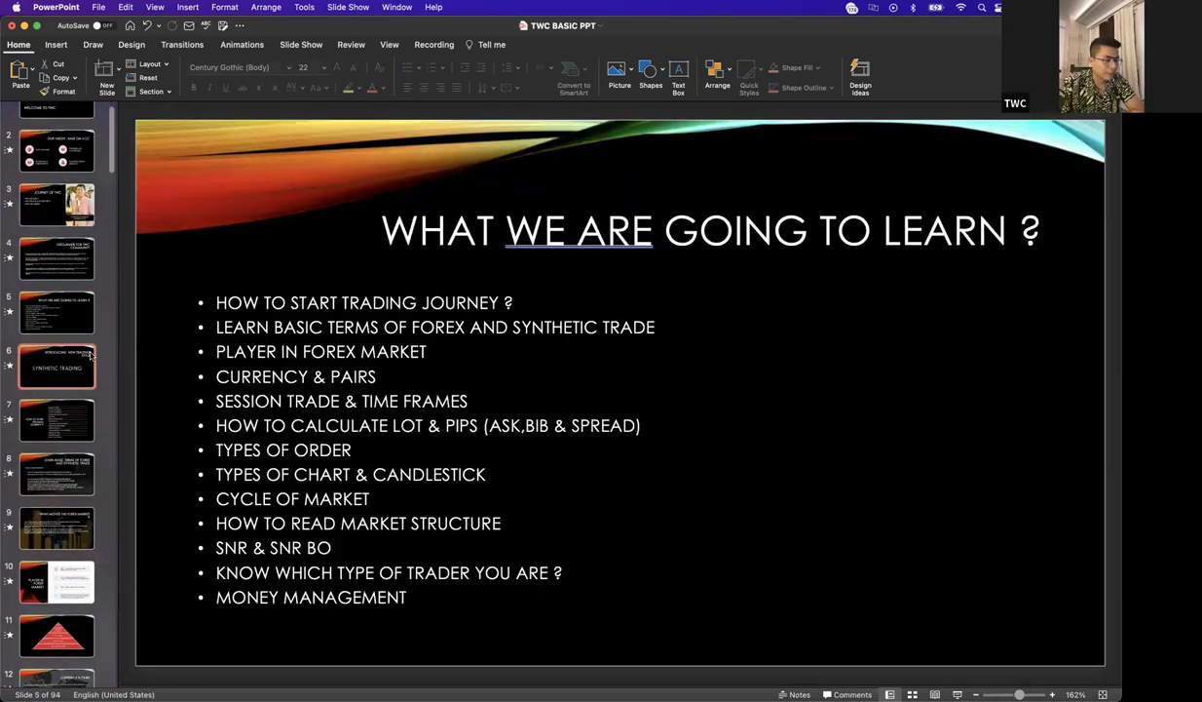